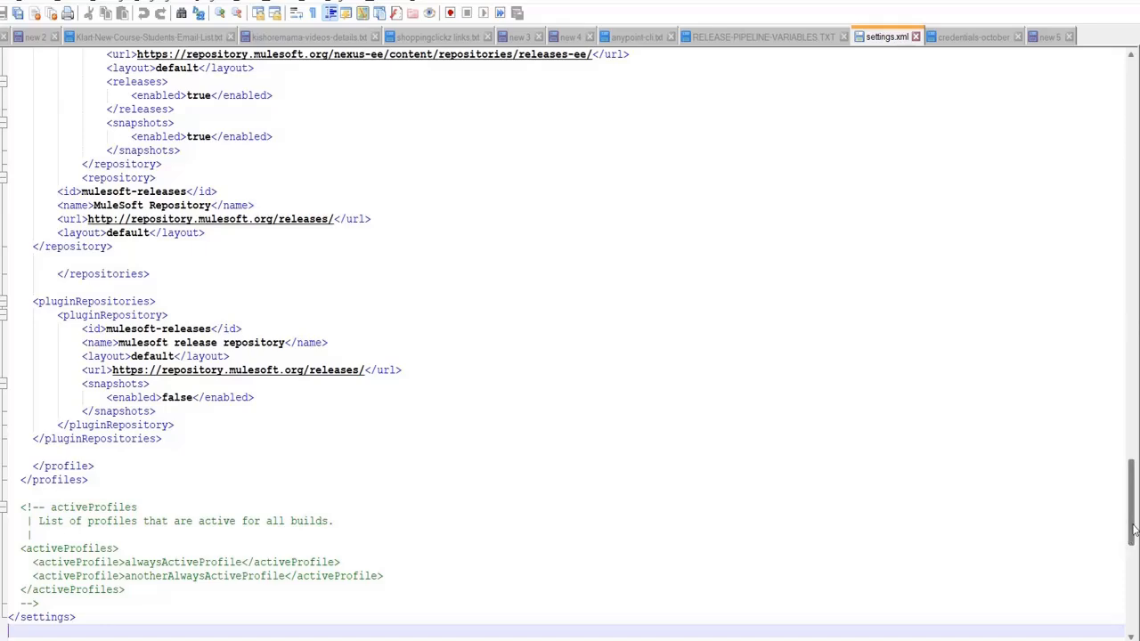
# Delete the [YOUR CLOUDHUB USERNAME] placeholder from settings.xml's server entry, then switch to Runtime Manager
pyautogui.moveTo(1133, 530); pyautogui.dragTo(1119, 121)
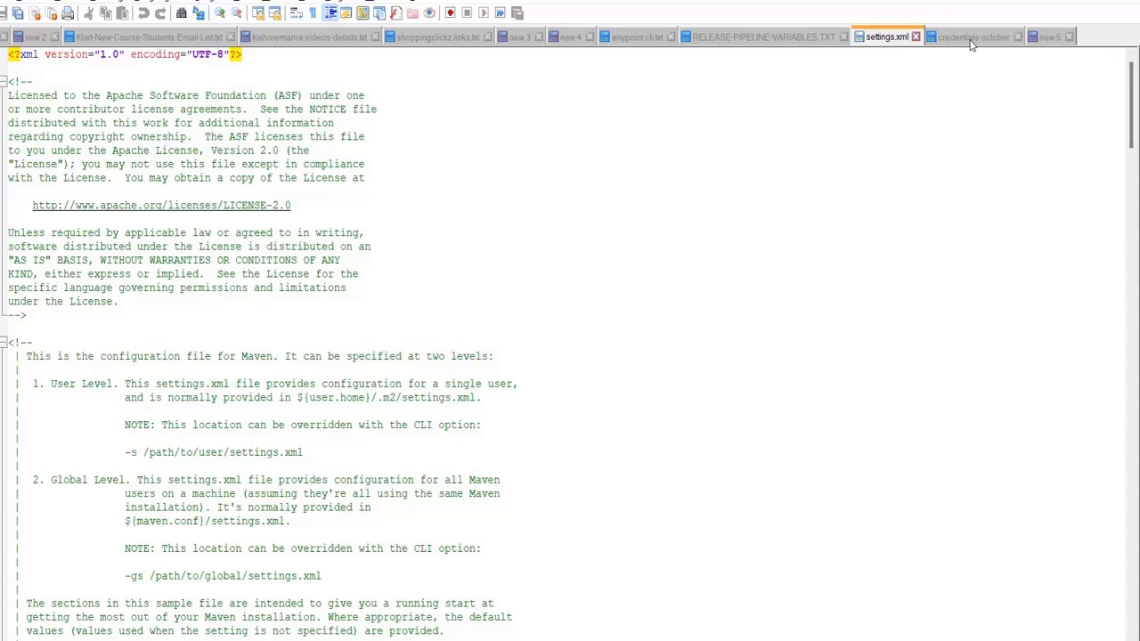
pyautogui.moveTo(1133, 110); pyautogui.dragTo(1137, 292)
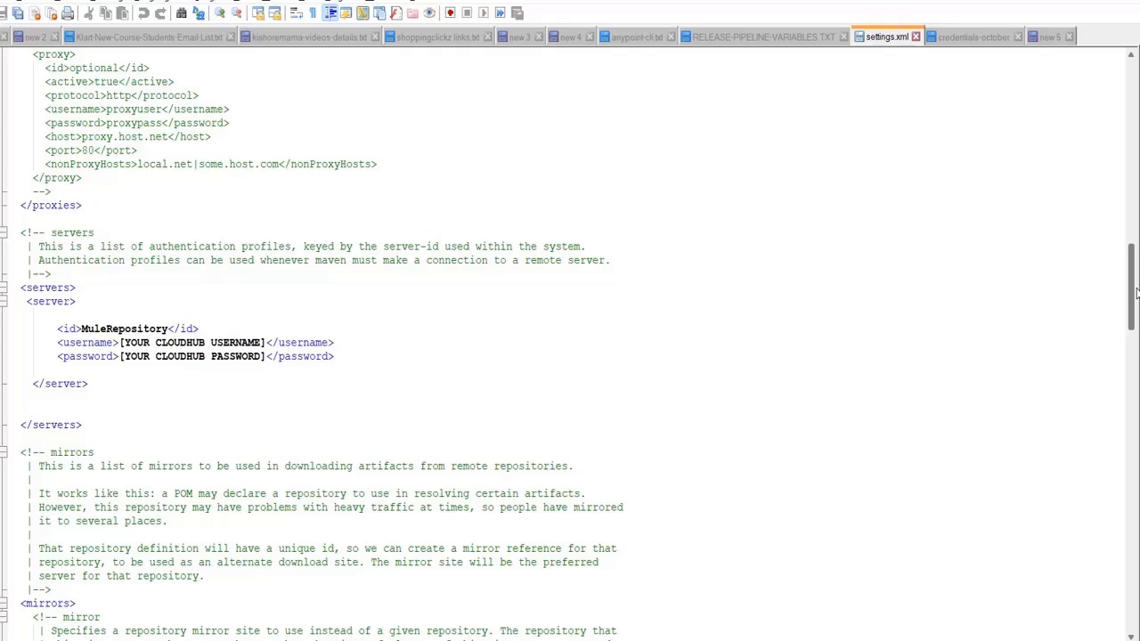
pyautogui.moveTo(1136, 292); pyautogui.dragTo(1137, 192)
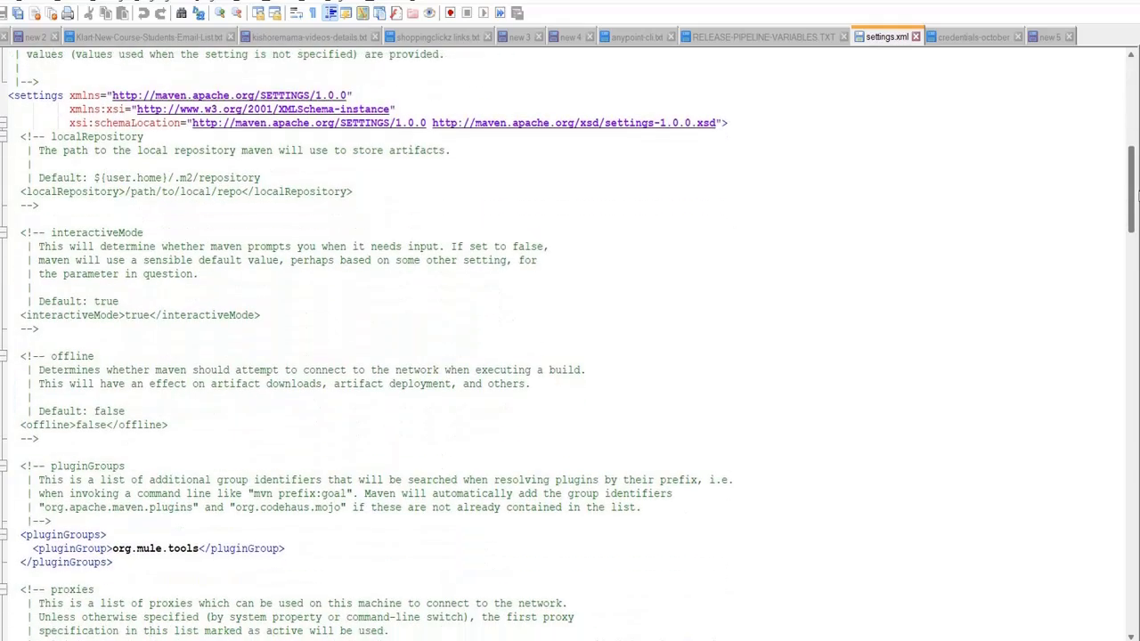
pyautogui.moveTo(1136, 192); pyautogui.dragTo(1137, 281)
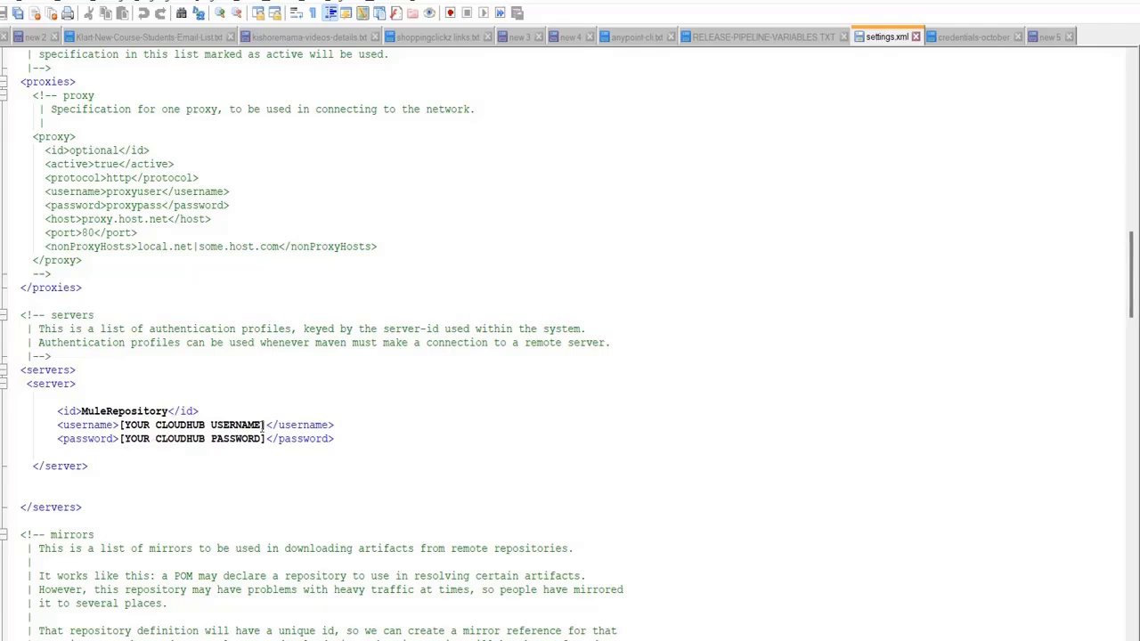
pyautogui.moveTo(260, 425); pyautogui.dragTo(121, 426)
pyautogui.press('Delete')
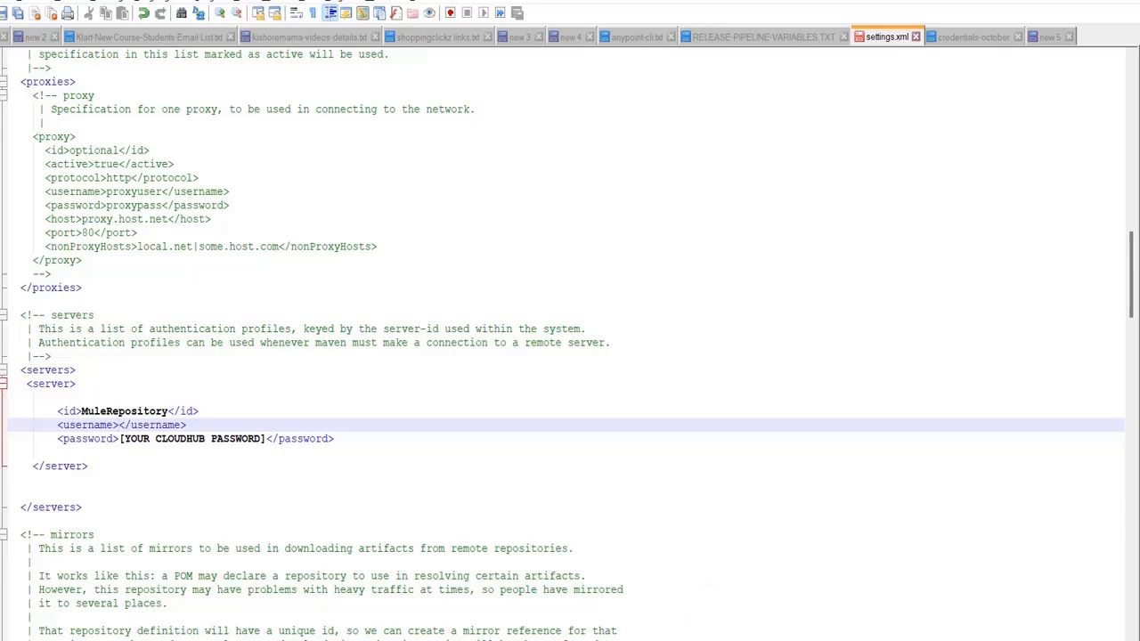
pyautogui.hotkey('alt', 'Tab')
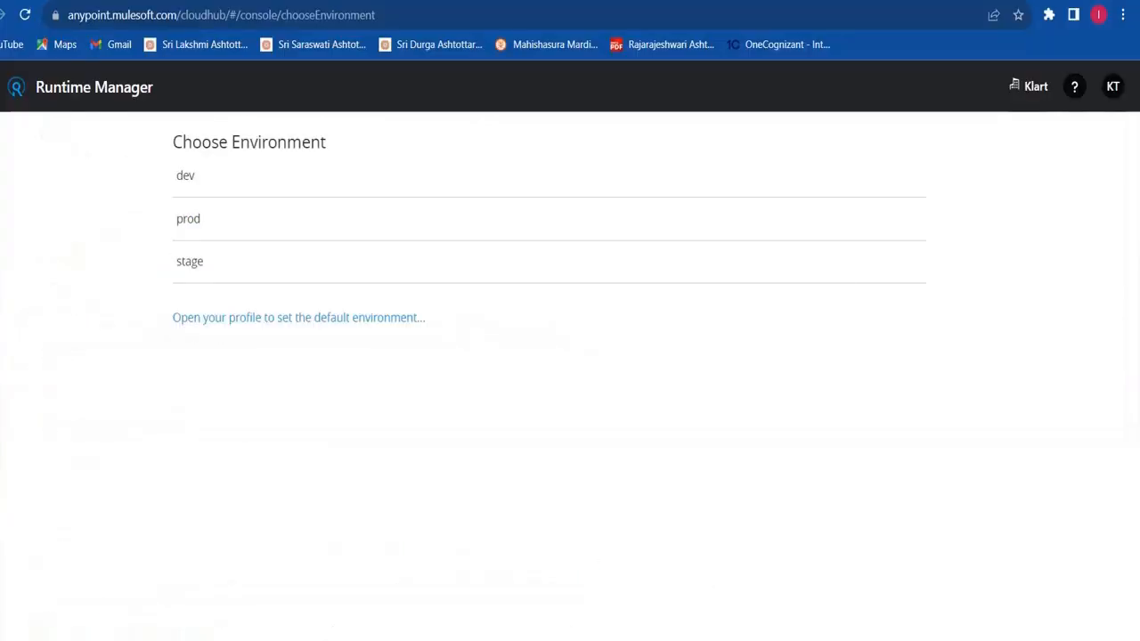
# Copy the account username from the Anypoint profile menu and go back to settings.xml
pyautogui.click(1117, 84)
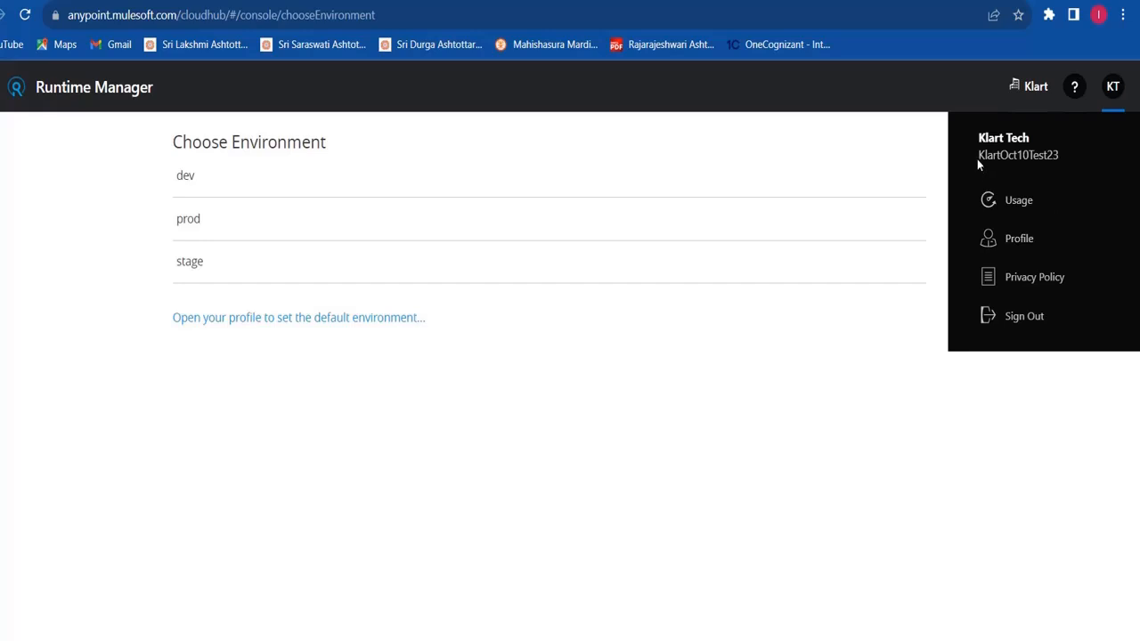
pyautogui.moveTo(977, 159); pyautogui.dragTo(1047, 156)
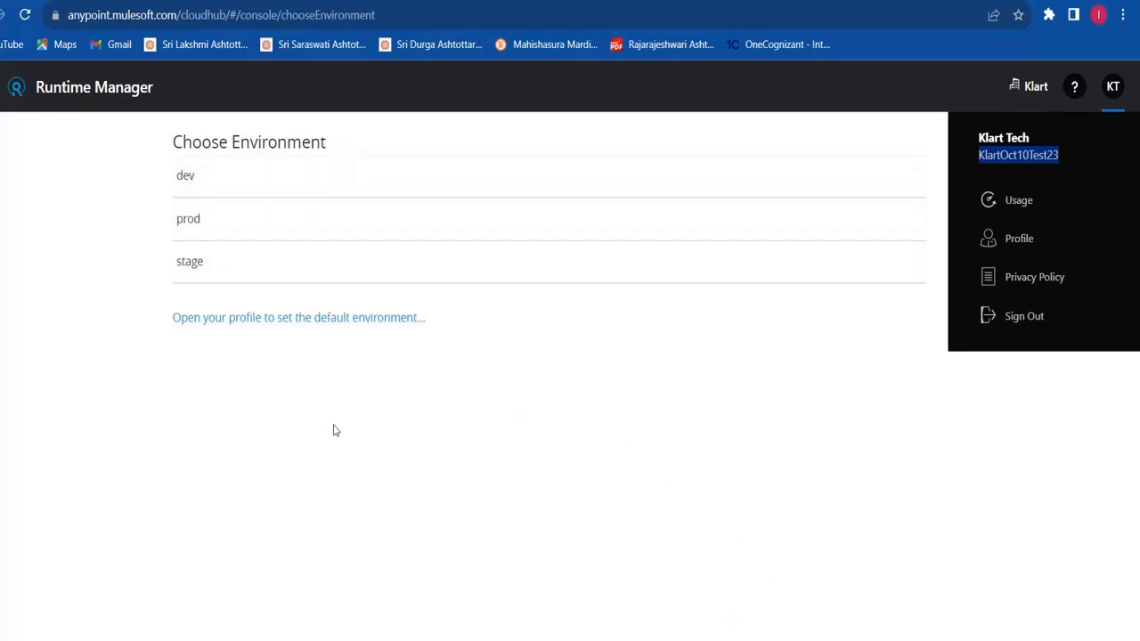
pyautogui.click(736, 640)
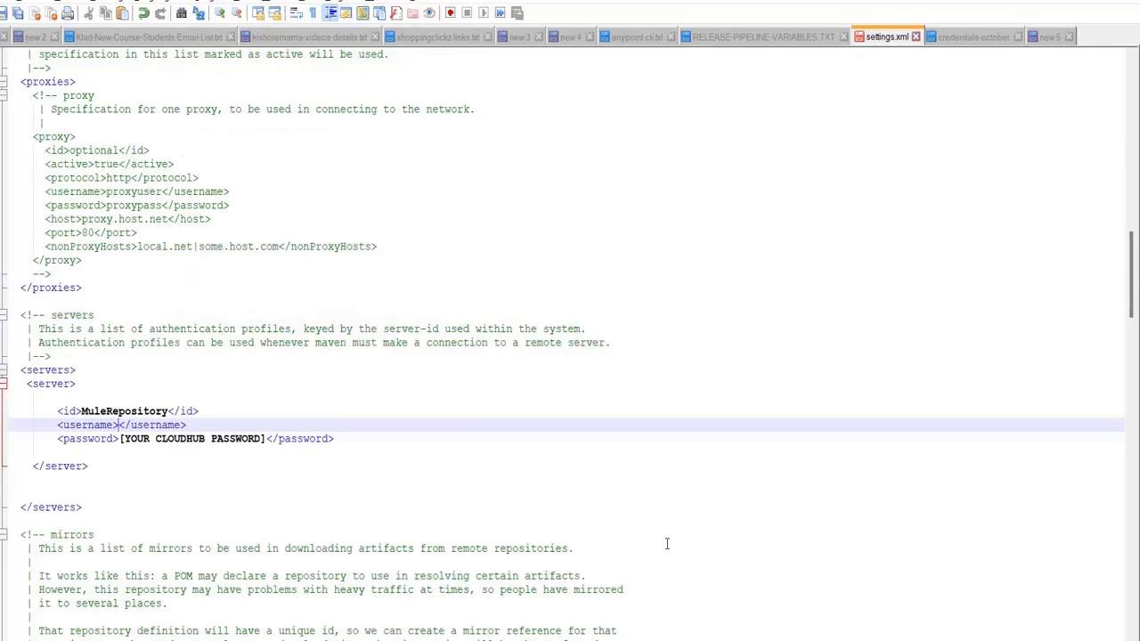
# Paste the copied account username between the server entry's <username> tags
pyautogui.click(613, 177)
pyautogui.write('KlartOct10Test23')
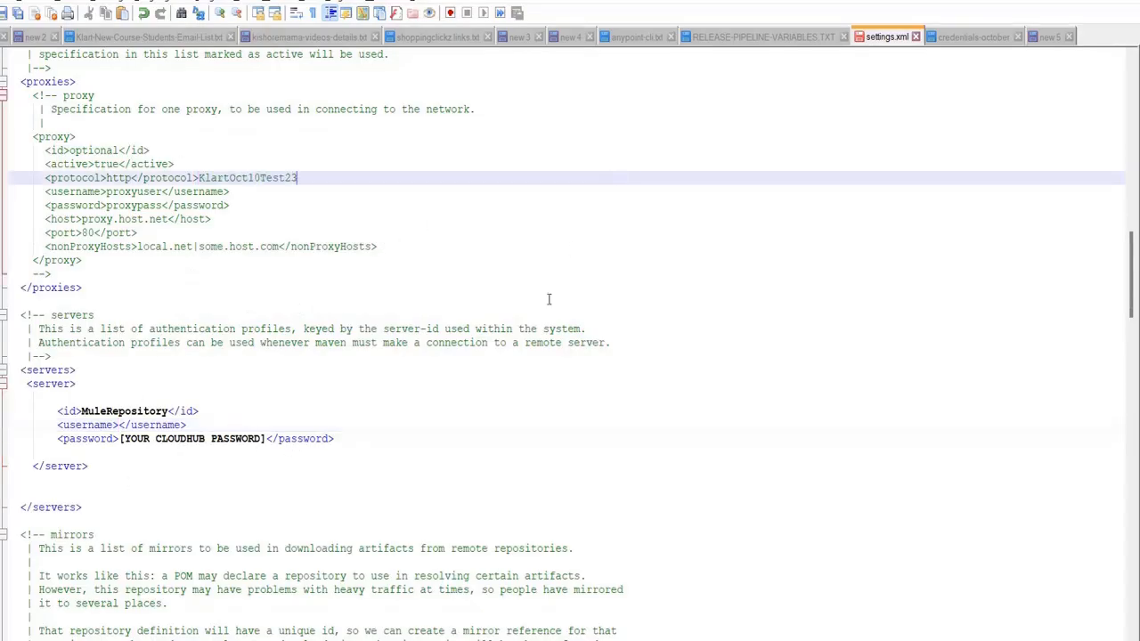
pyautogui.hotkey('ctrl', 'z')
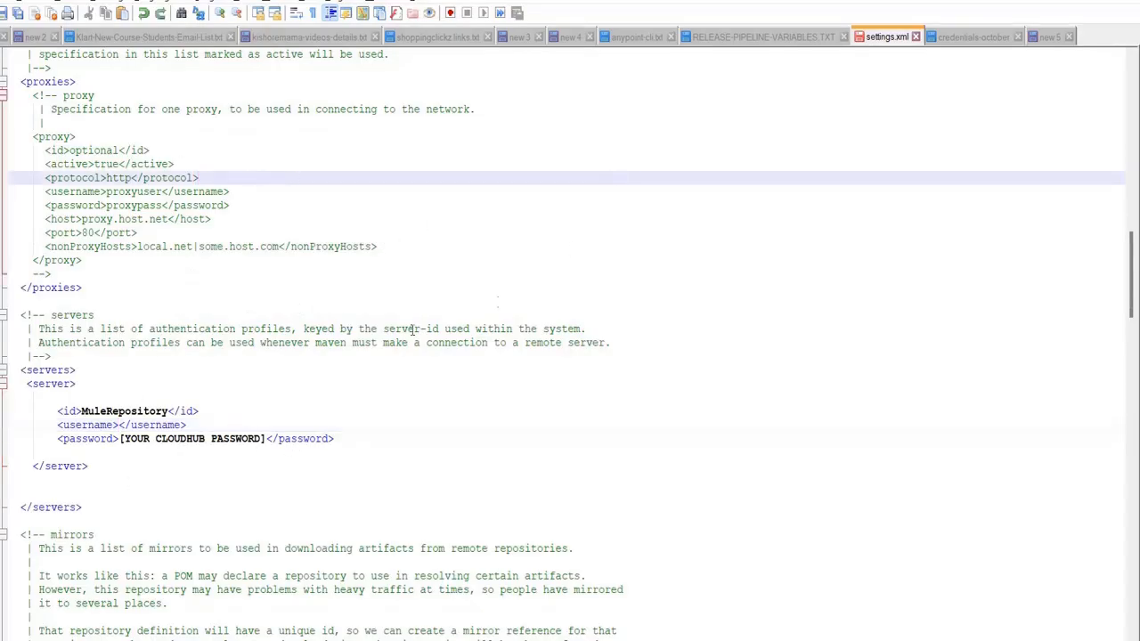
pyautogui.click(120, 425)
pyautogui.write('KlartOct10Test23')
pyautogui.click(170, 485)
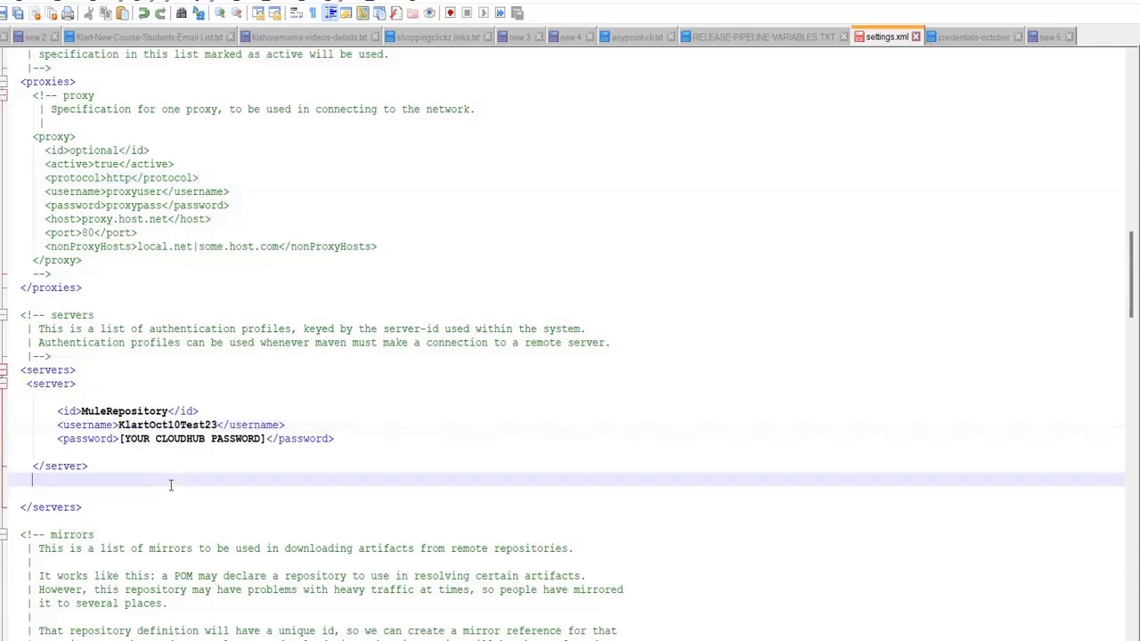
# Replace the CloudHub password placeholder with the account password and save settings.xml
pyautogui.moveTo(120, 439); pyautogui.dragTo(266, 432)
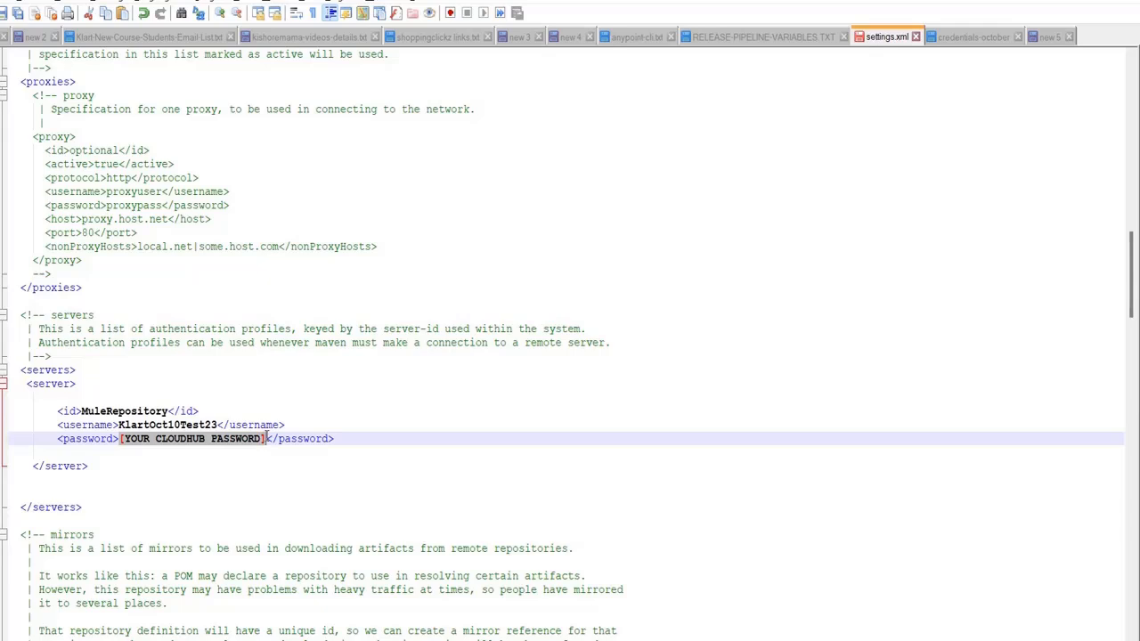
pyautogui.press('Delete')
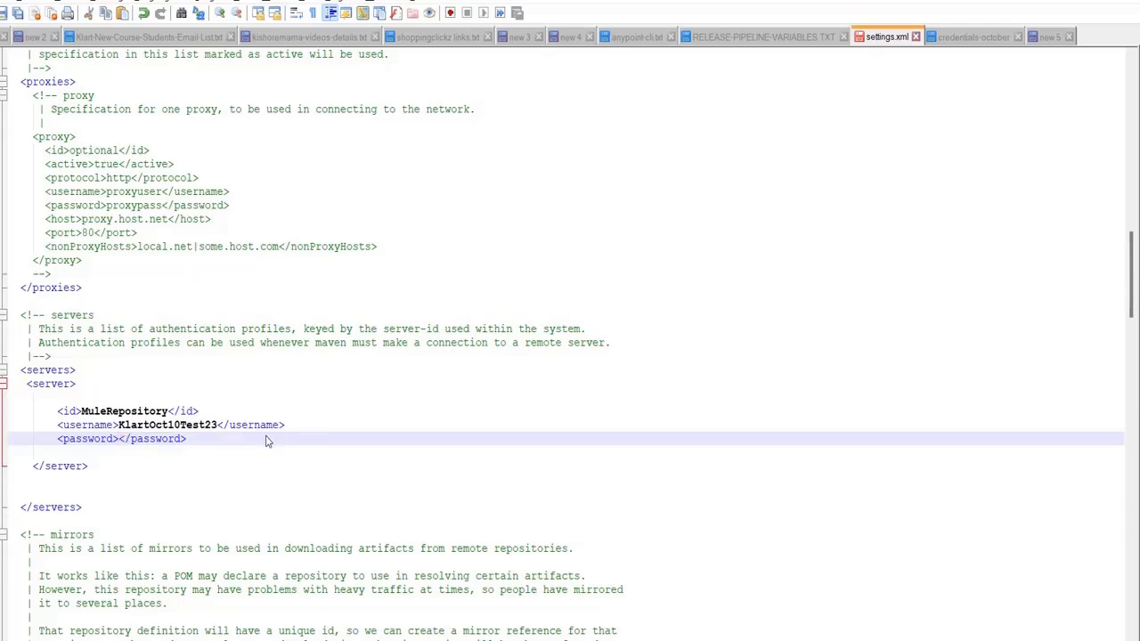
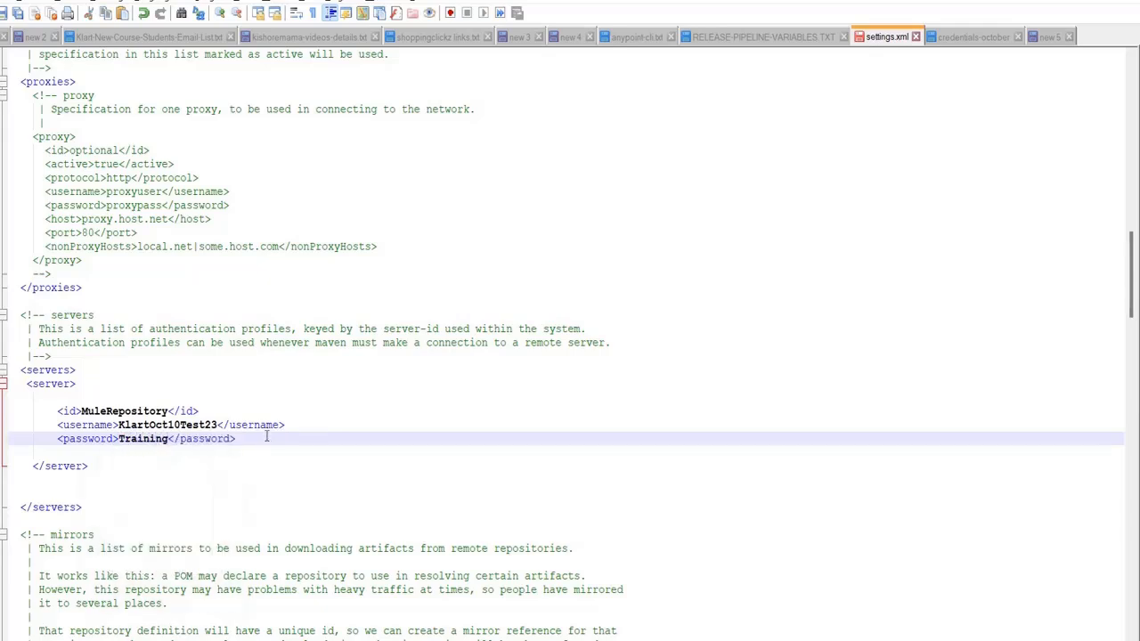
pyautogui.hotkey('ctrl', 's')
# Review the credentials-october JSON file, then switch to Runtime Manager in Chrome
pyautogui.click(959, 43)
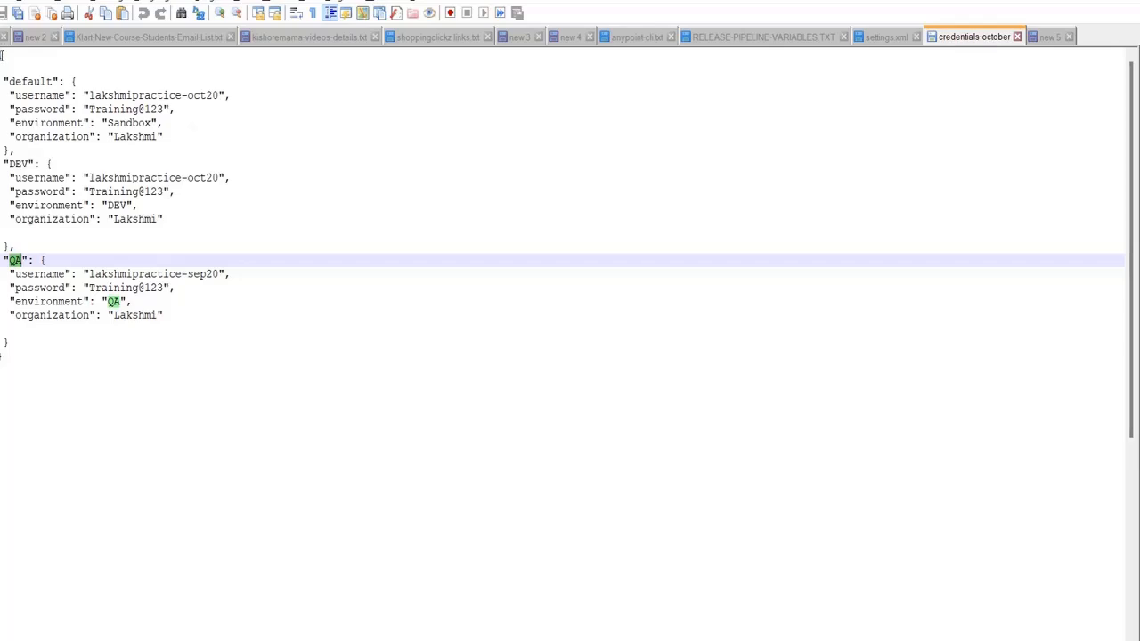
pyautogui.moveTo(2, 56); pyautogui.dragTo(93, 359)
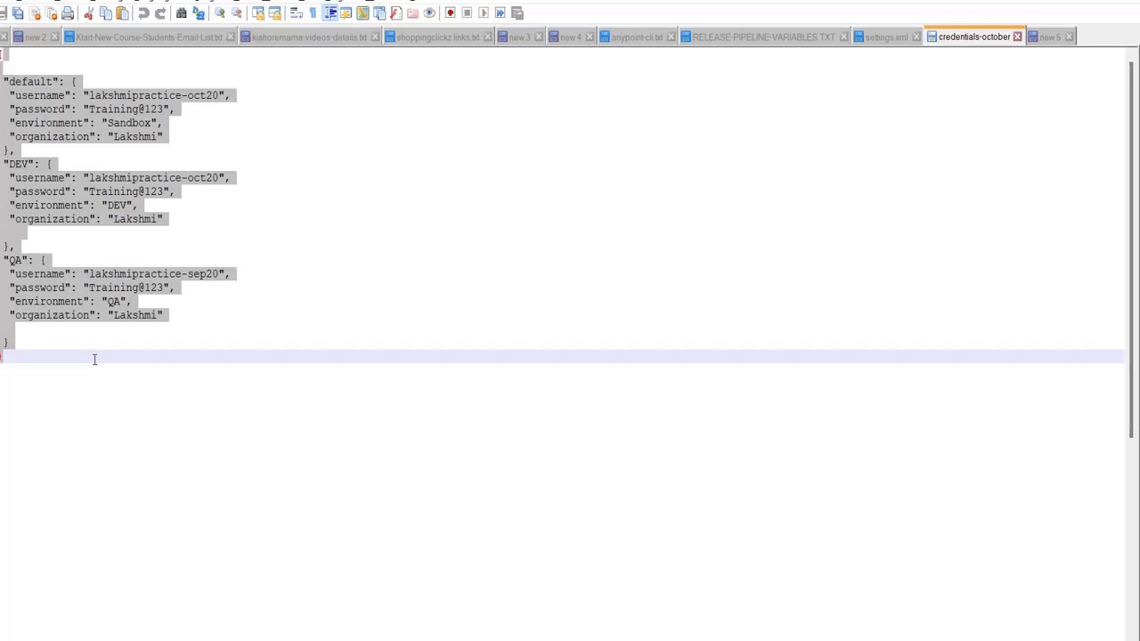
pyautogui.click(342, 307)
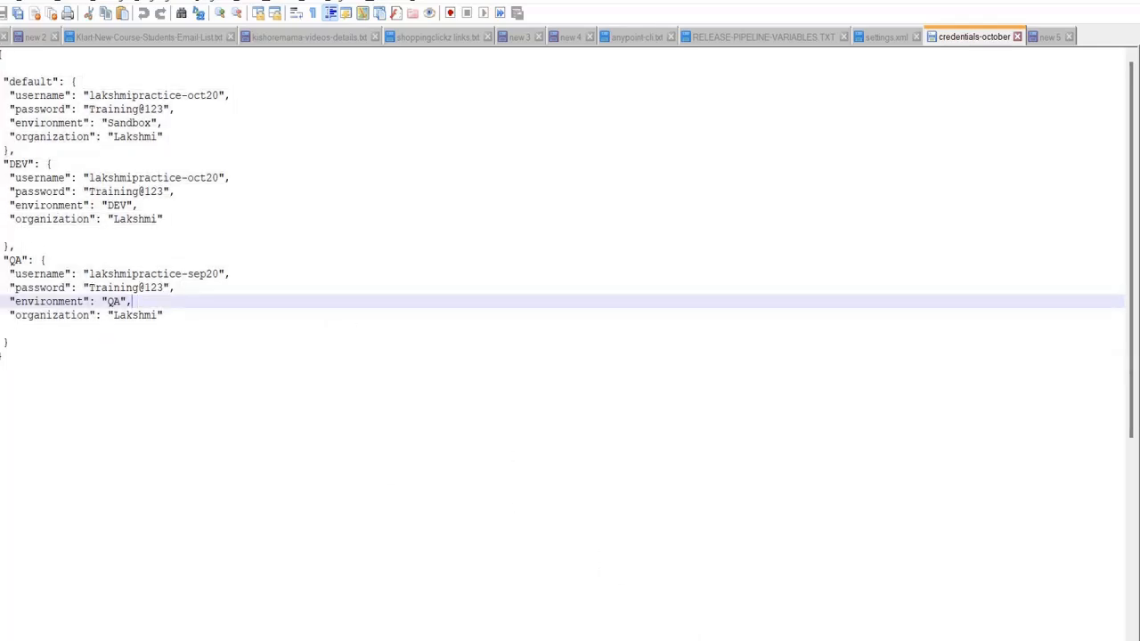
pyautogui.click(692, 640)
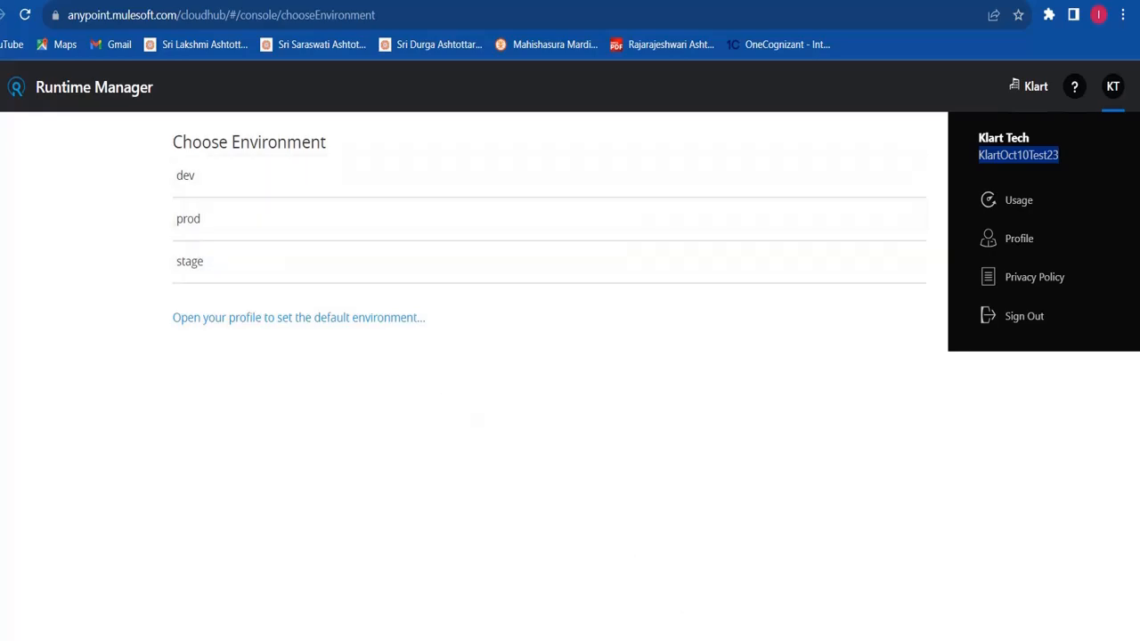
# Go back to the credentials-october file in Notepad++
pyautogui.click(686, 639)
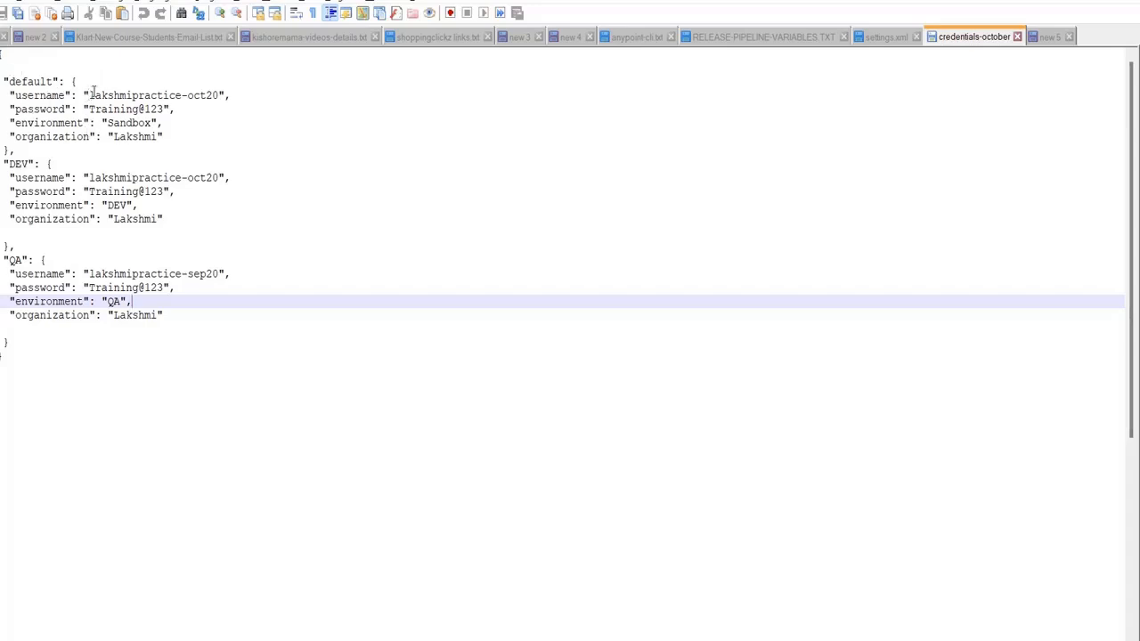
# Set the default profile's username to the account username and its environment to dev
pyautogui.moveTo(91, 94); pyautogui.dragTo(219, 92)
pyautogui.write('KlartOct10Test23')
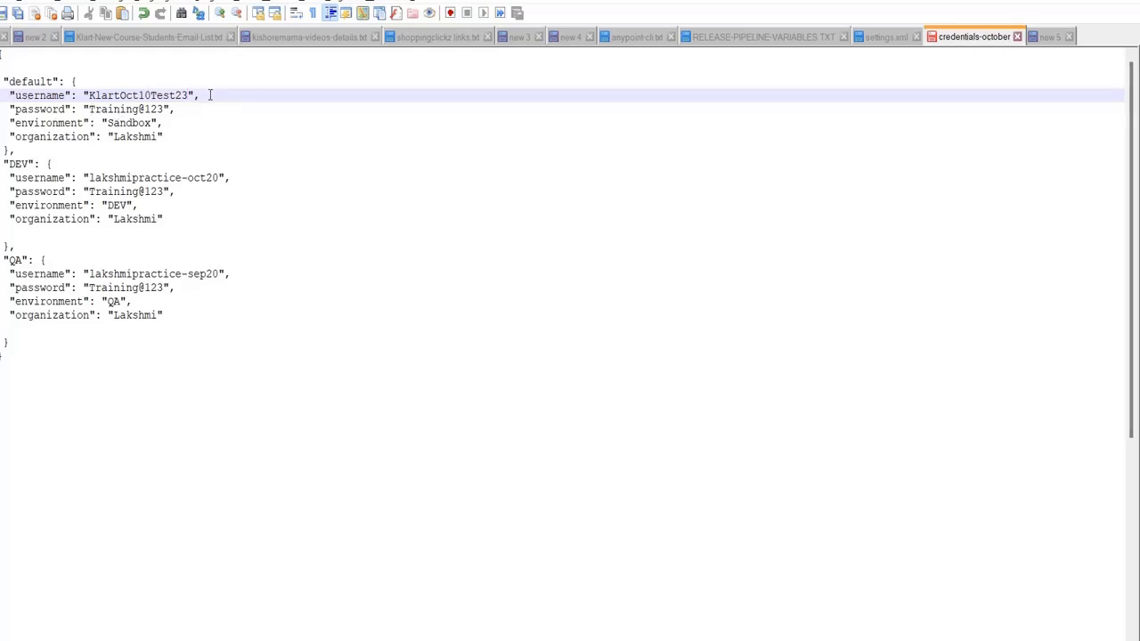
pyautogui.doubleClick(139, 123)
pyautogui.write('dev')
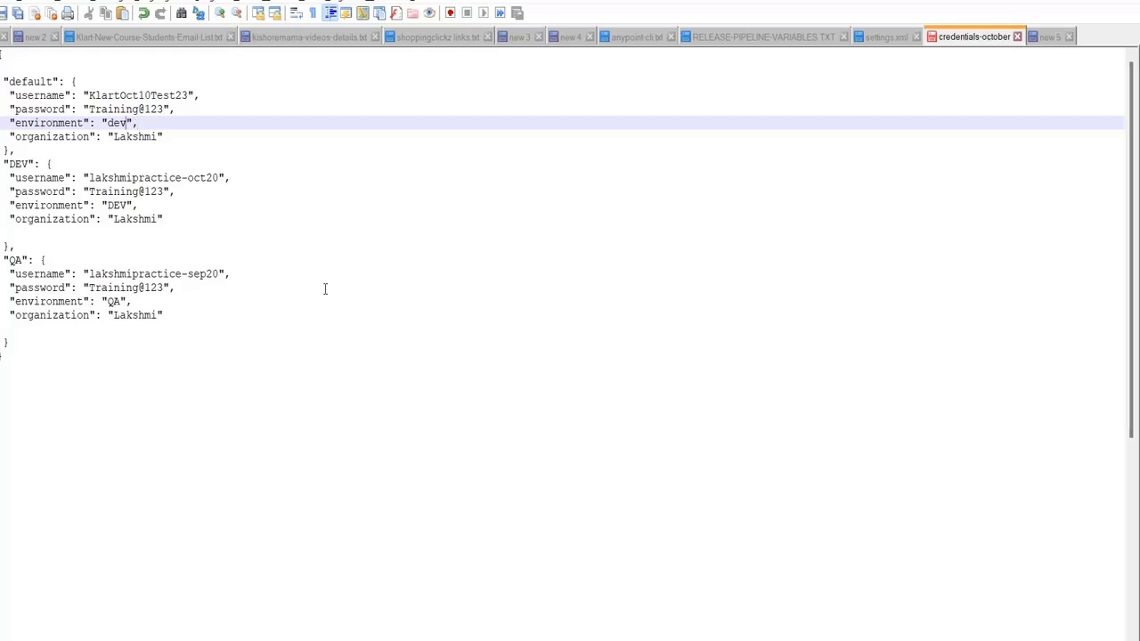
pyautogui.hotkey('alt', 'Tab')
# Change the default profile's organization to Klart
pyautogui.doubleClick(127, 138)
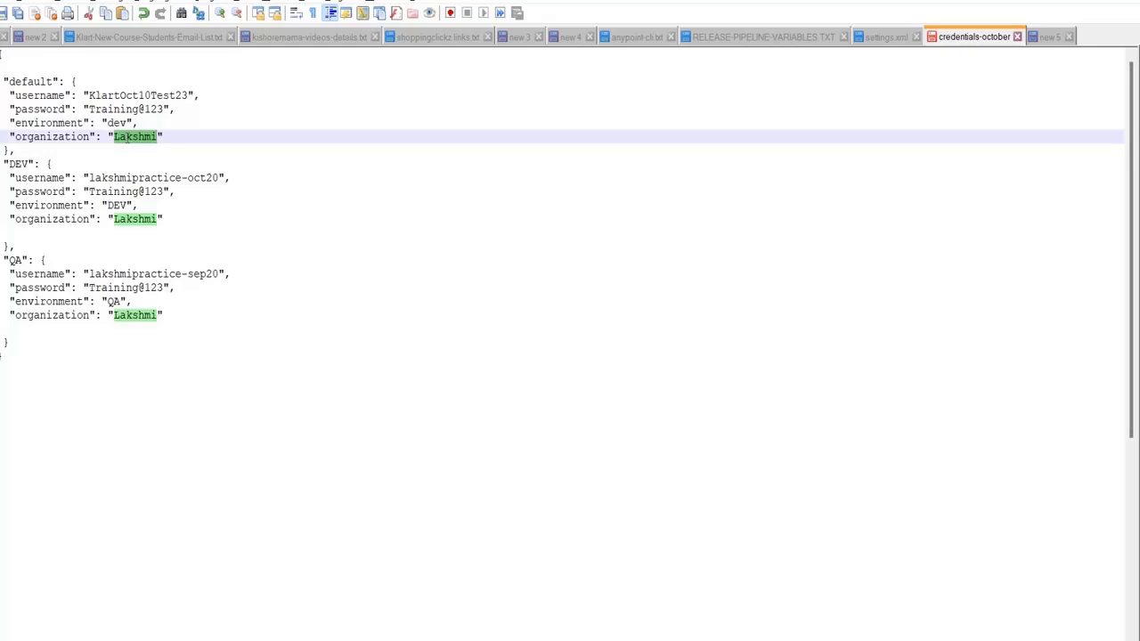
pyautogui.write('Klart')
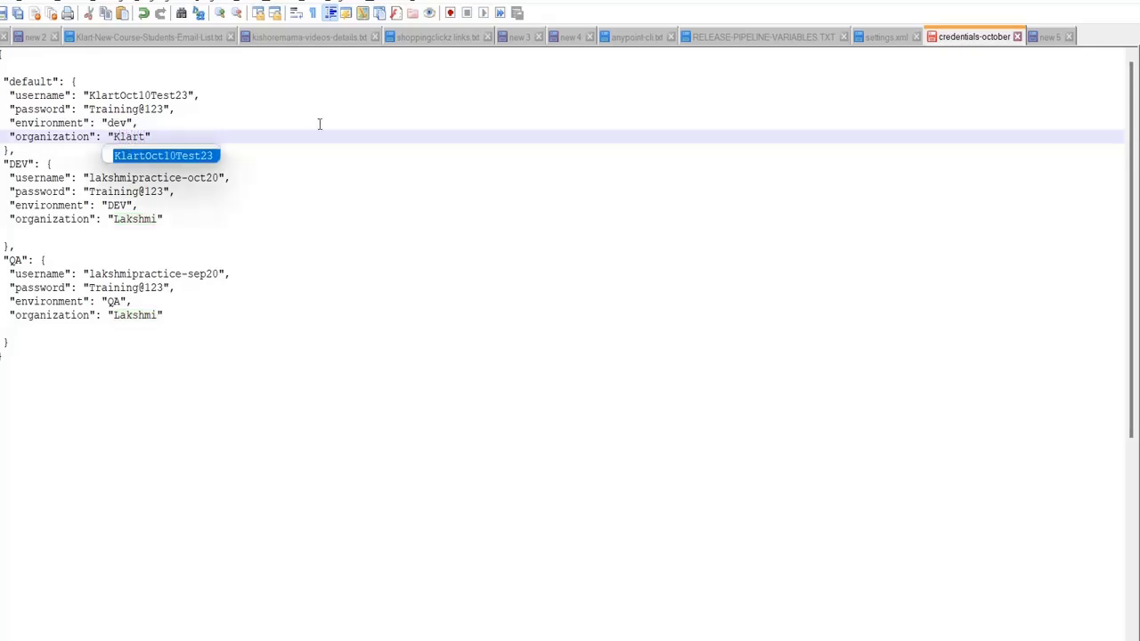
pyautogui.click(319, 124)
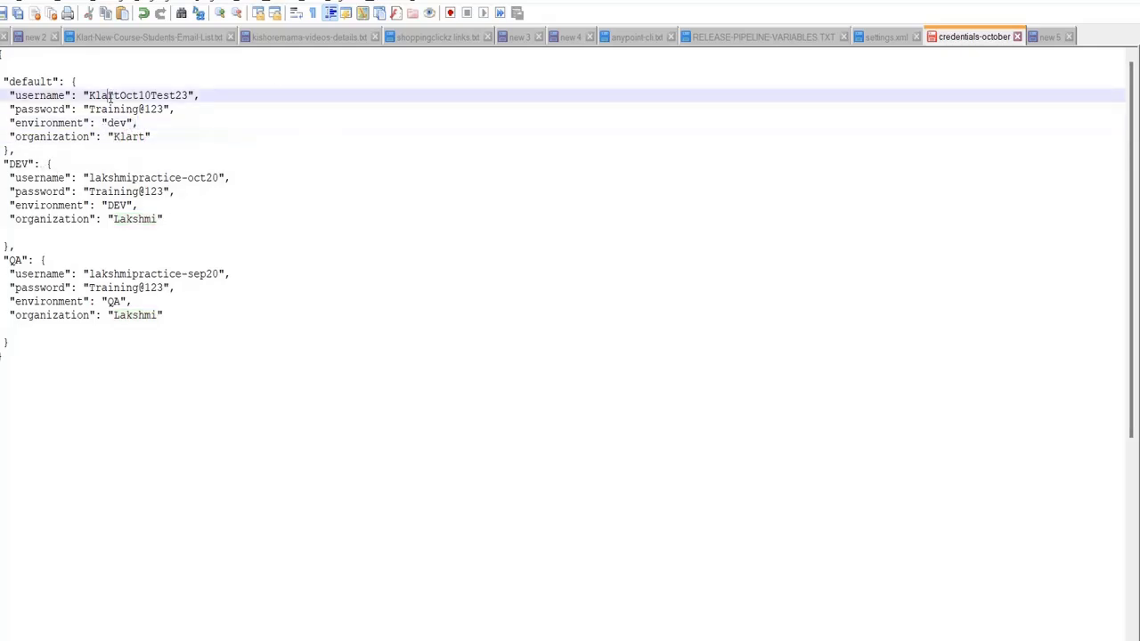
pyautogui.doubleClick(110, 95)
pyautogui.hotkey('ctrl', 'c')
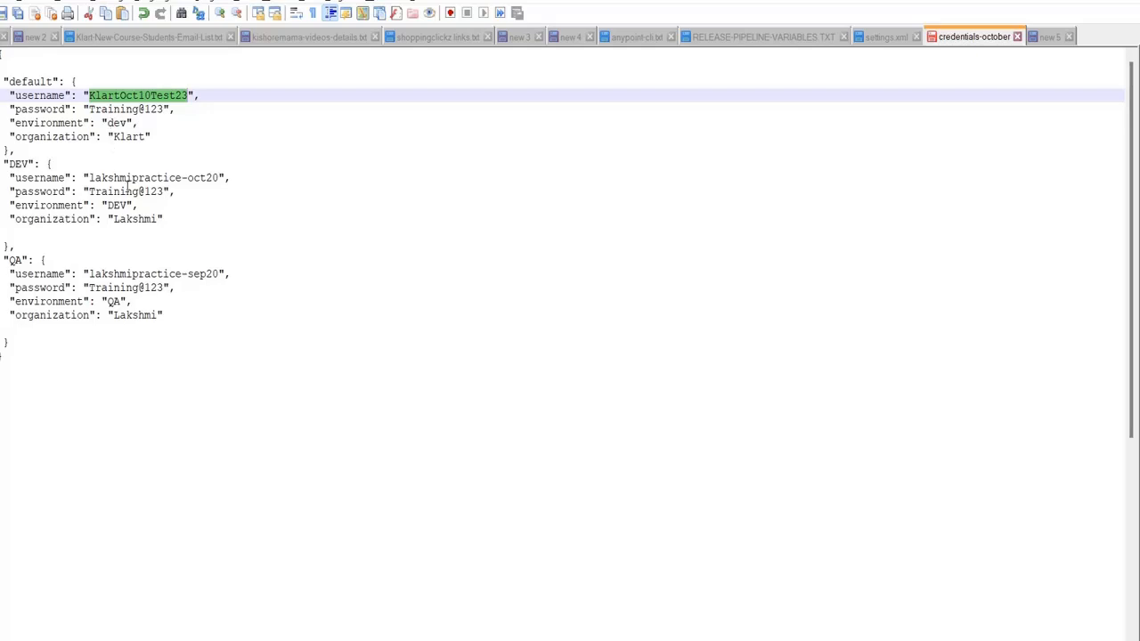
# Paste the account username into the DEV and QA profiles' username values
pyautogui.doubleClick(121, 177)
pyautogui.click(203, 179)
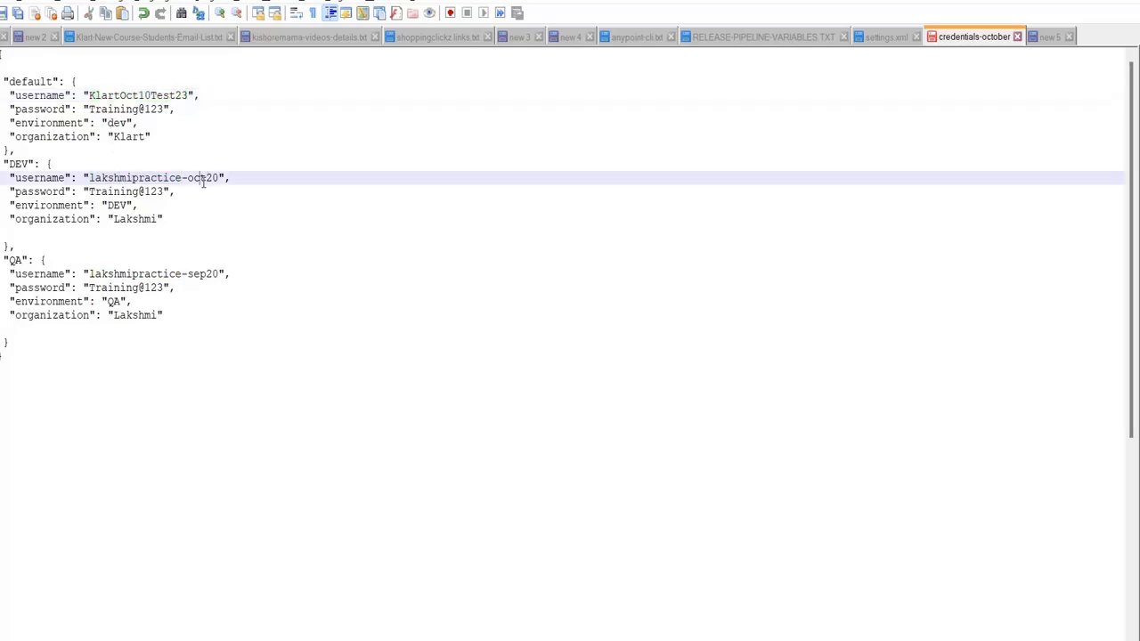
pyautogui.moveTo(221, 178); pyautogui.dragTo(91, 181)
pyautogui.hotkey('ctrl', 'v')
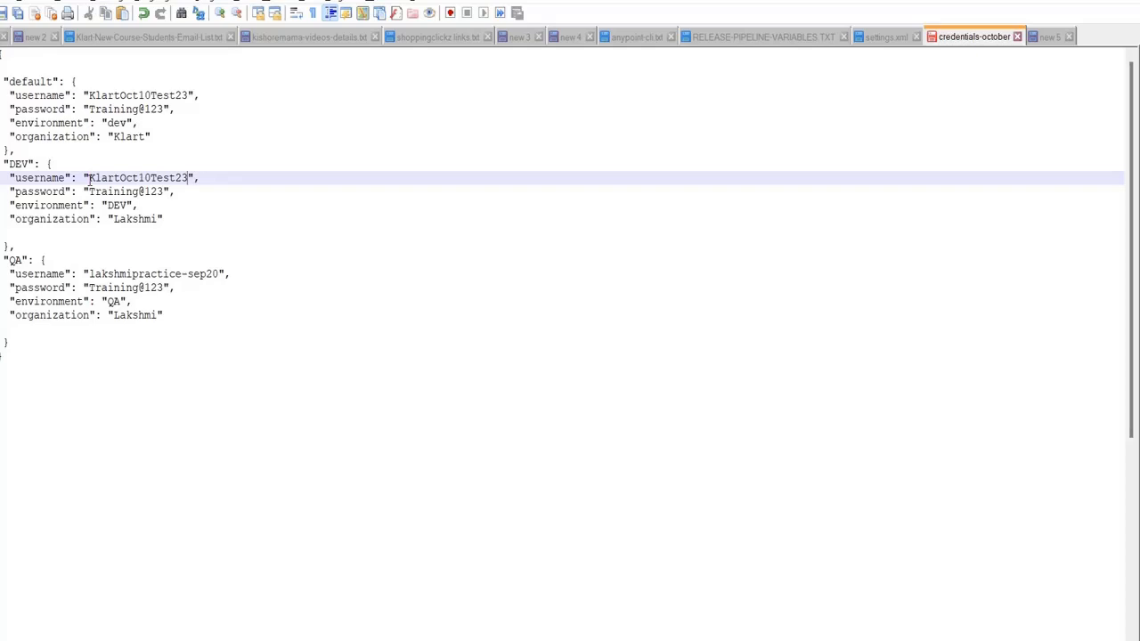
pyautogui.moveTo(89, 274); pyautogui.dragTo(219, 276)
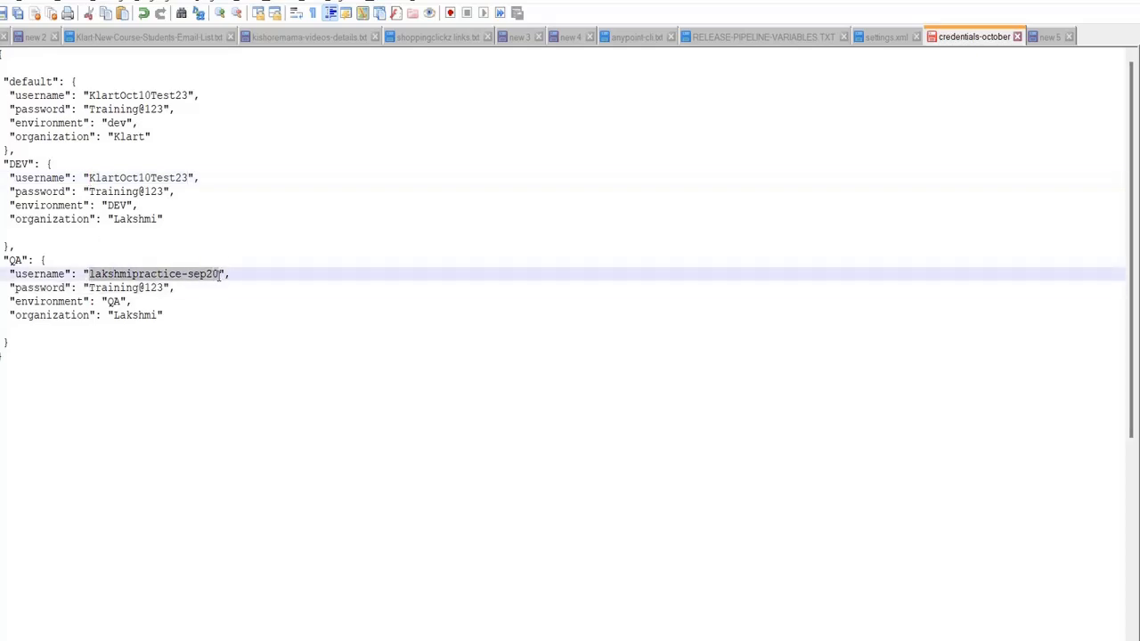
pyautogui.hotkey('ctrl', 'v')
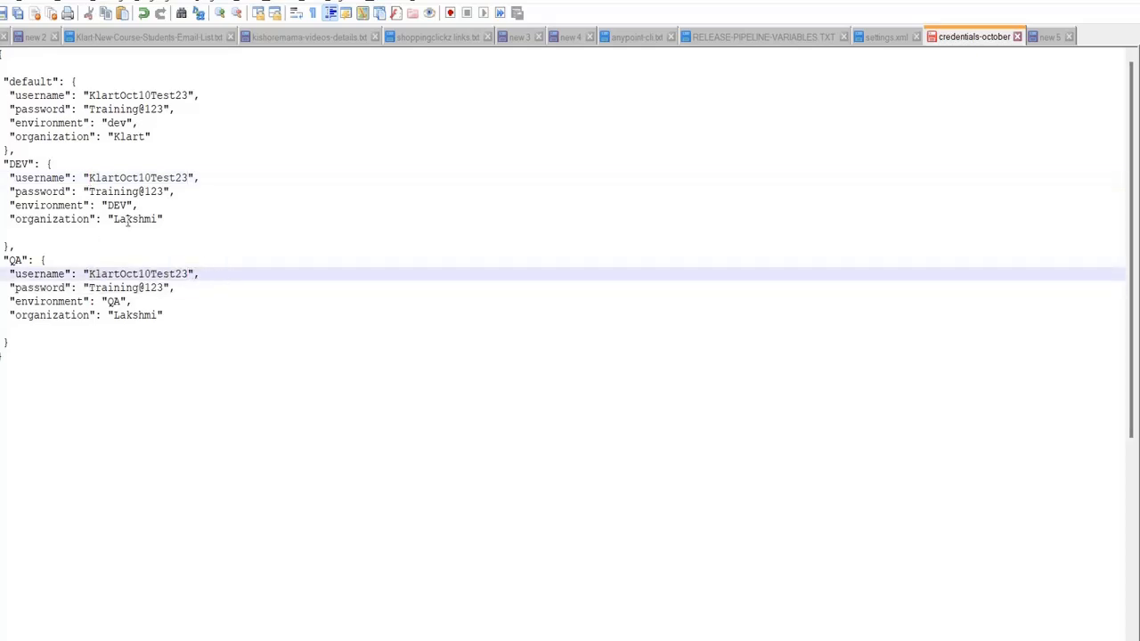
# Rename the DEV profile to stage and set its environment to stage
pyautogui.doubleClick(13, 165)
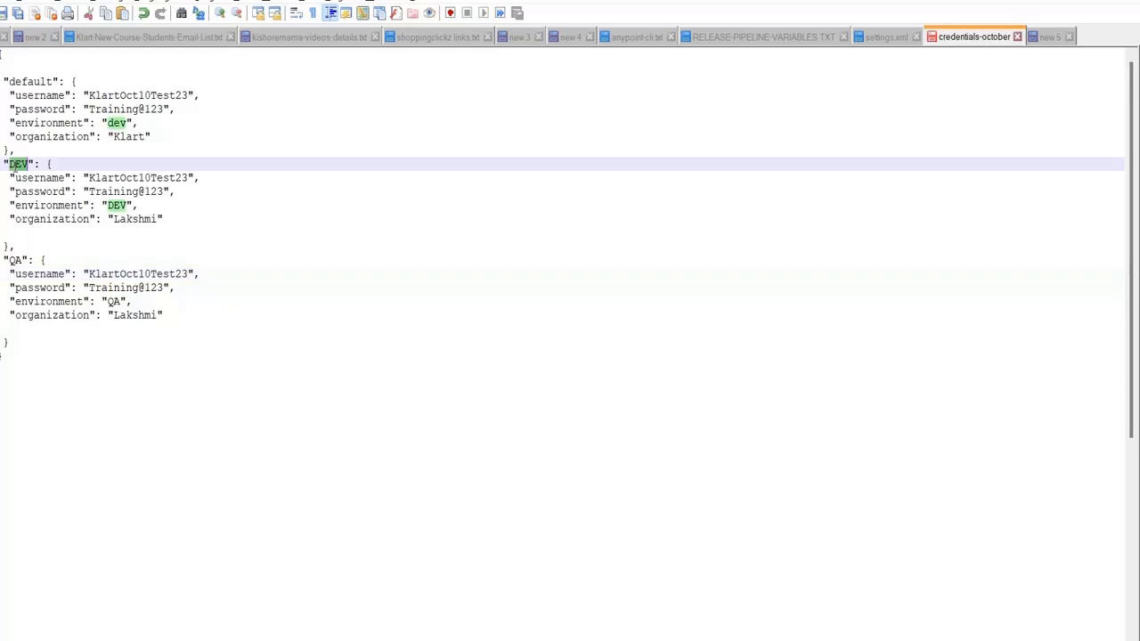
pyautogui.write('stage')
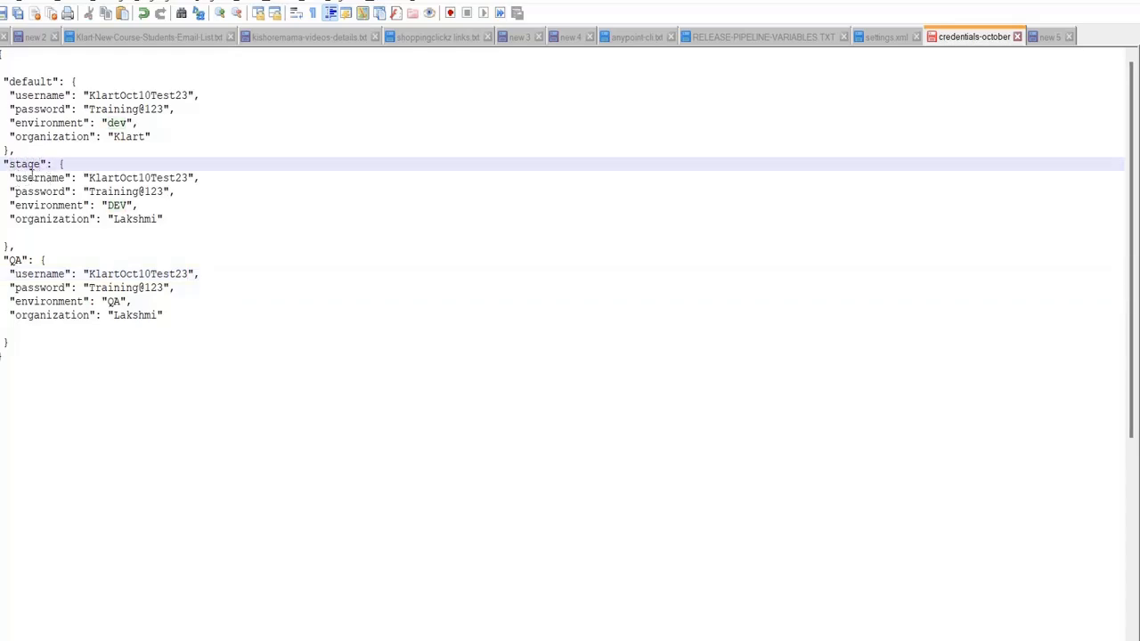
pyautogui.doubleClick(116, 203)
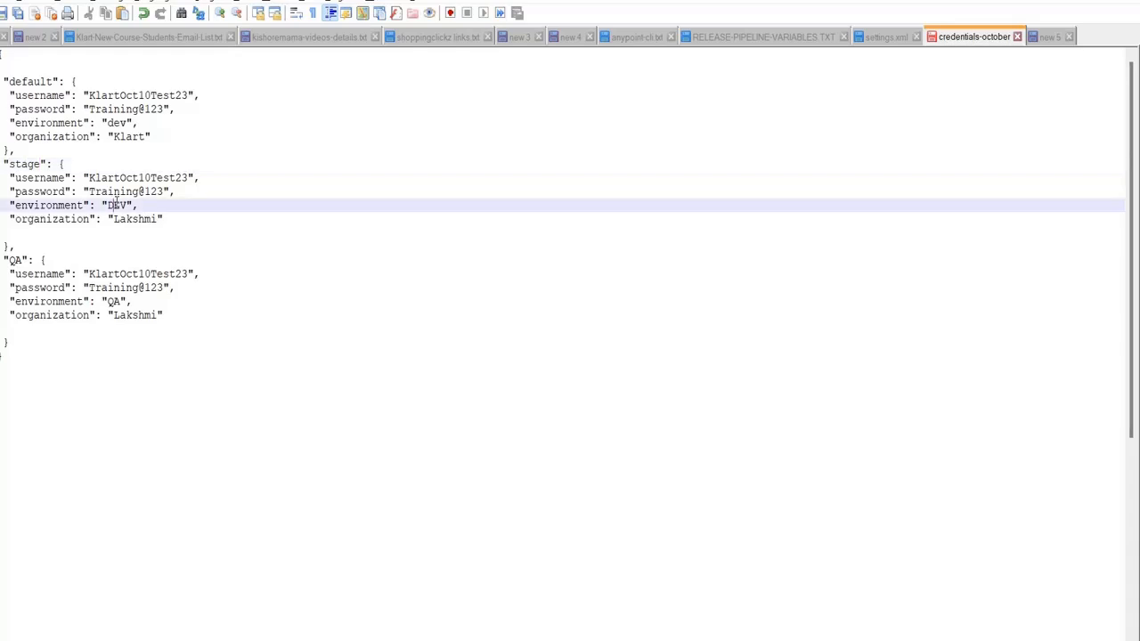
pyautogui.write('stage')
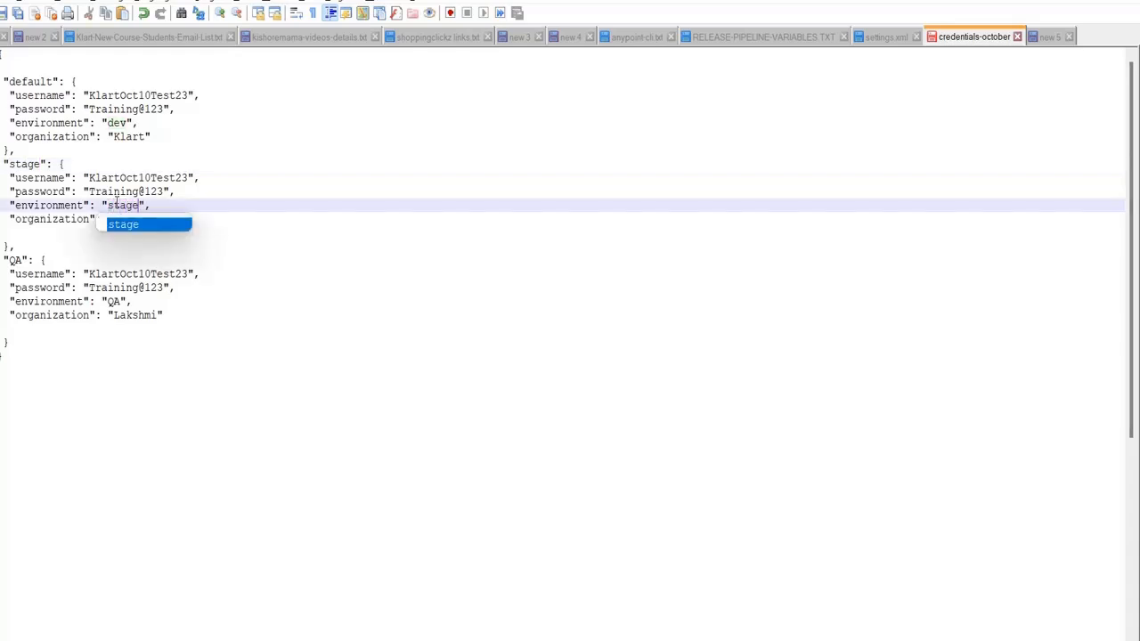
pyautogui.click(151, 273)
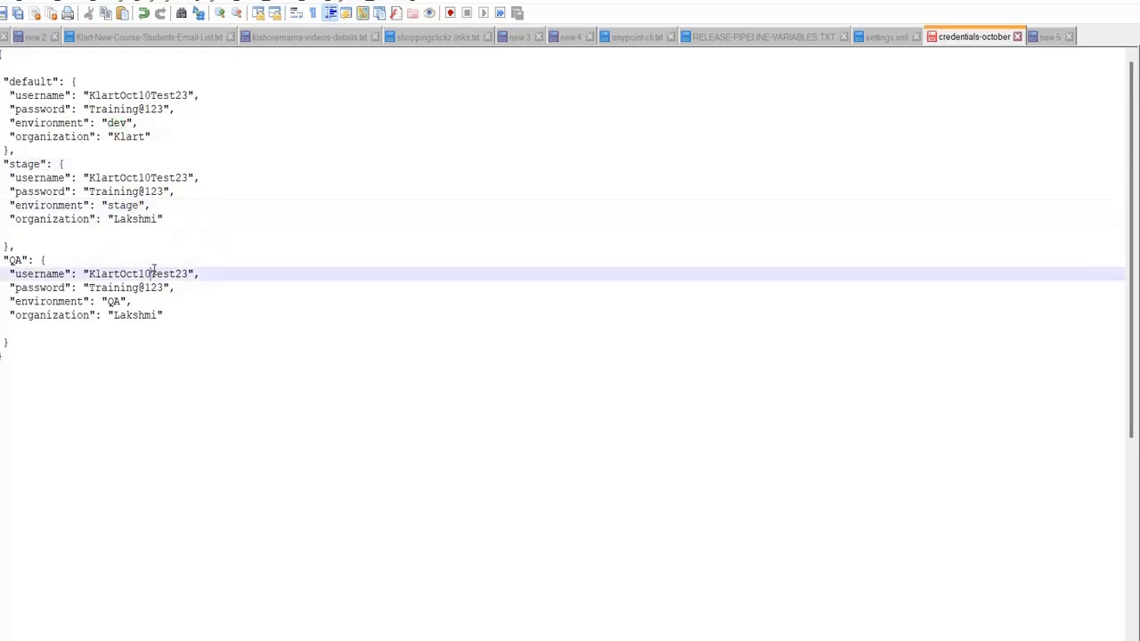
# Rename the QA profile to prod and set its environment to prod
pyautogui.doubleClick(16, 260)
pyautogui.write('prod')
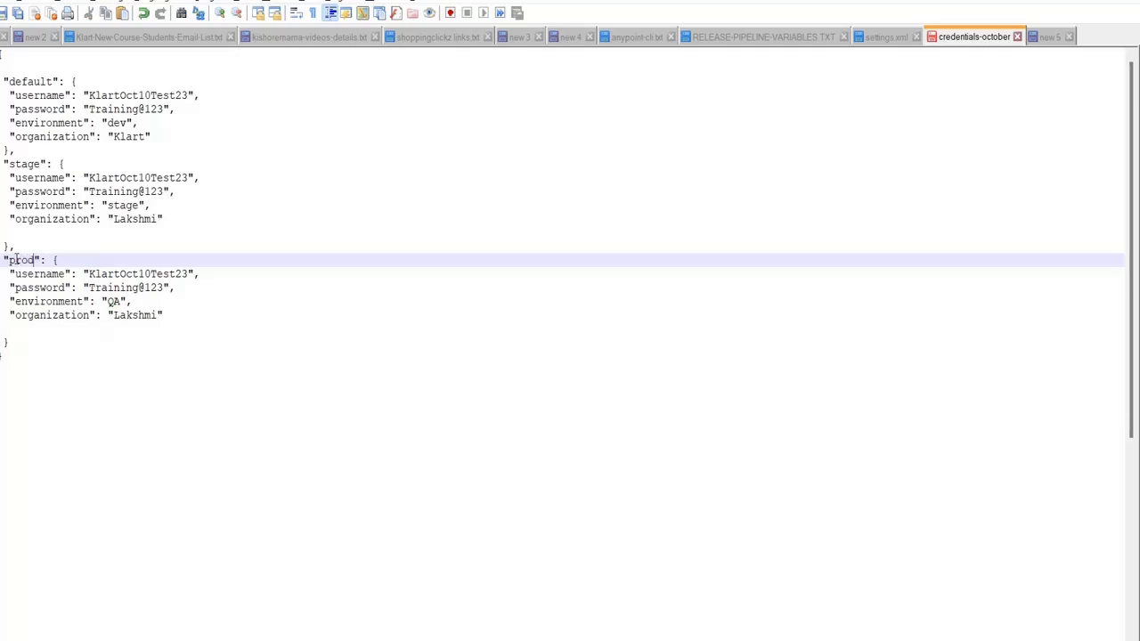
pyautogui.click(27, 192)
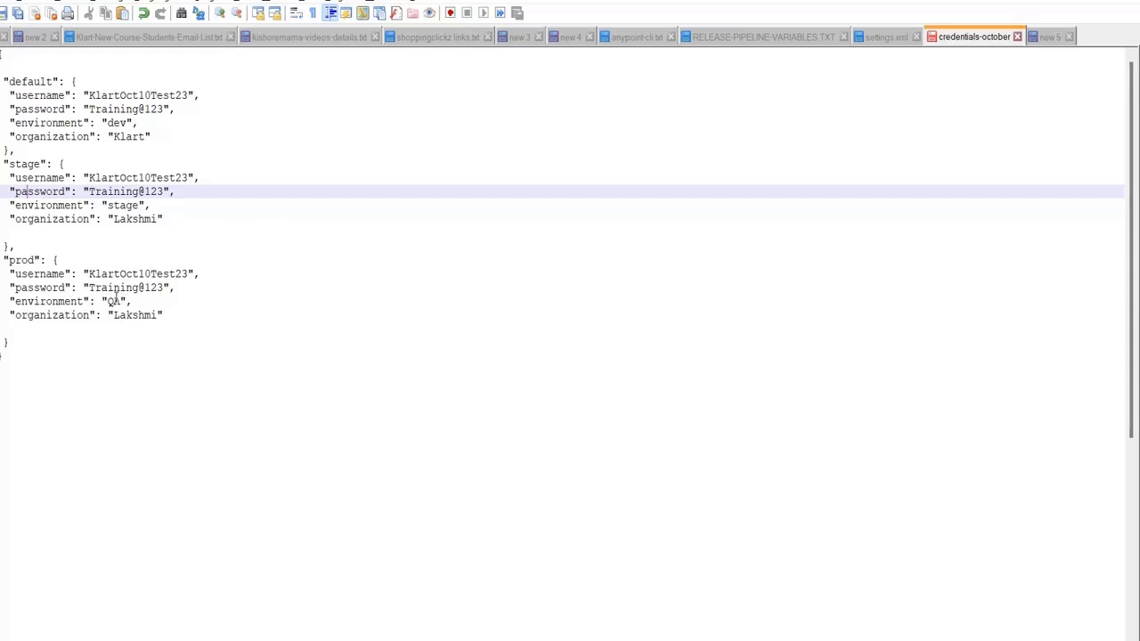
pyautogui.doubleClick(114, 301)
pyautogui.write('prod')
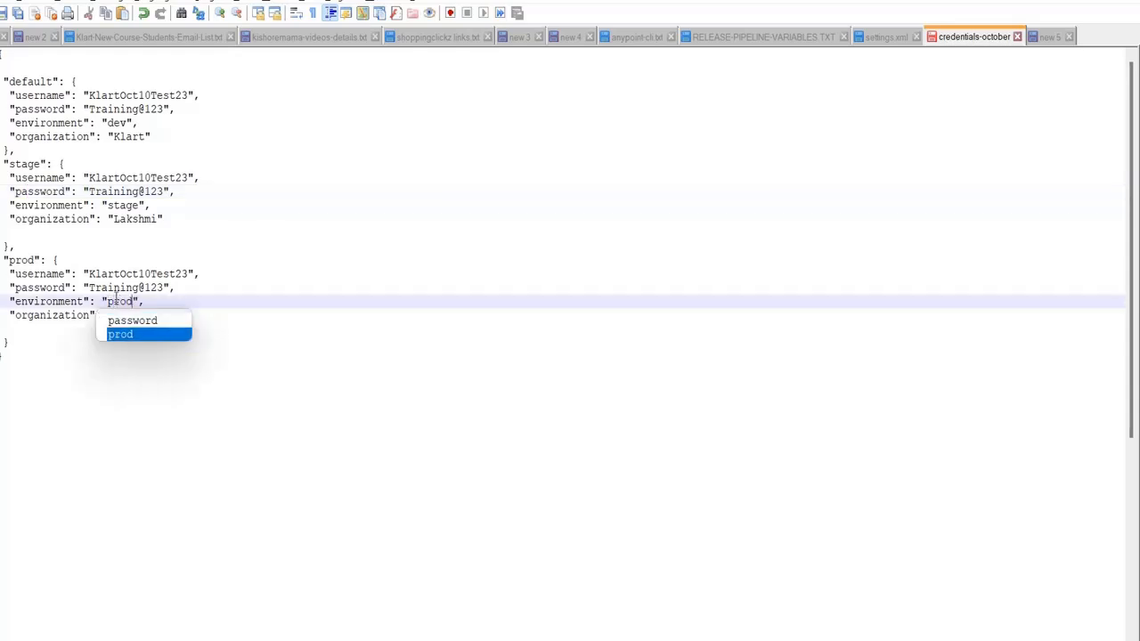
pyautogui.click(211, 247)
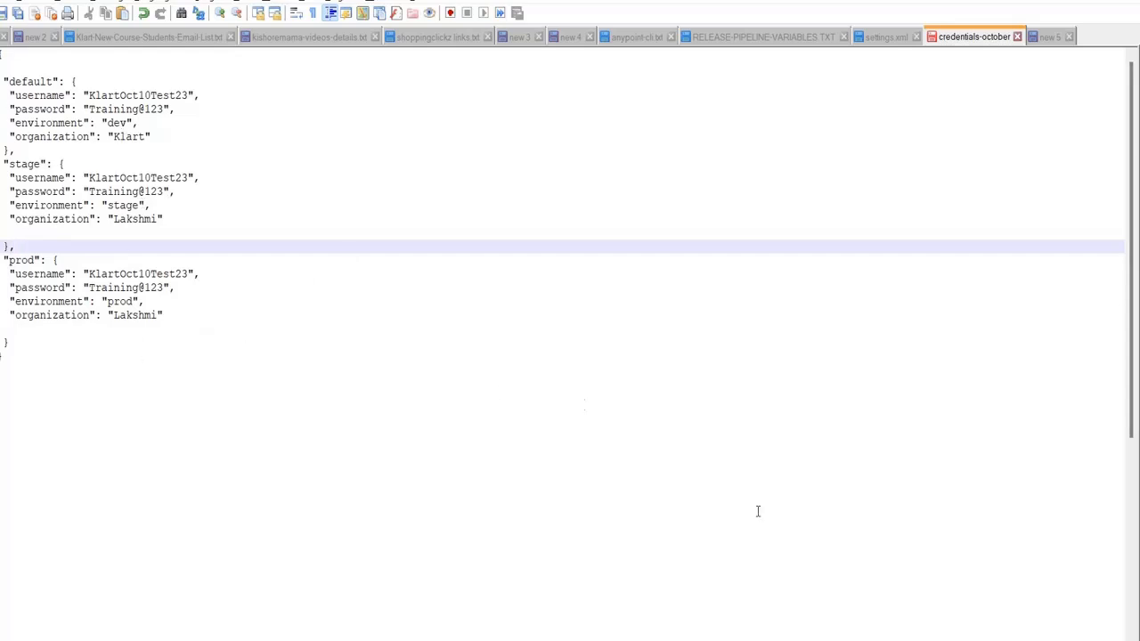
pyautogui.hotkey('alt', 'Tab')
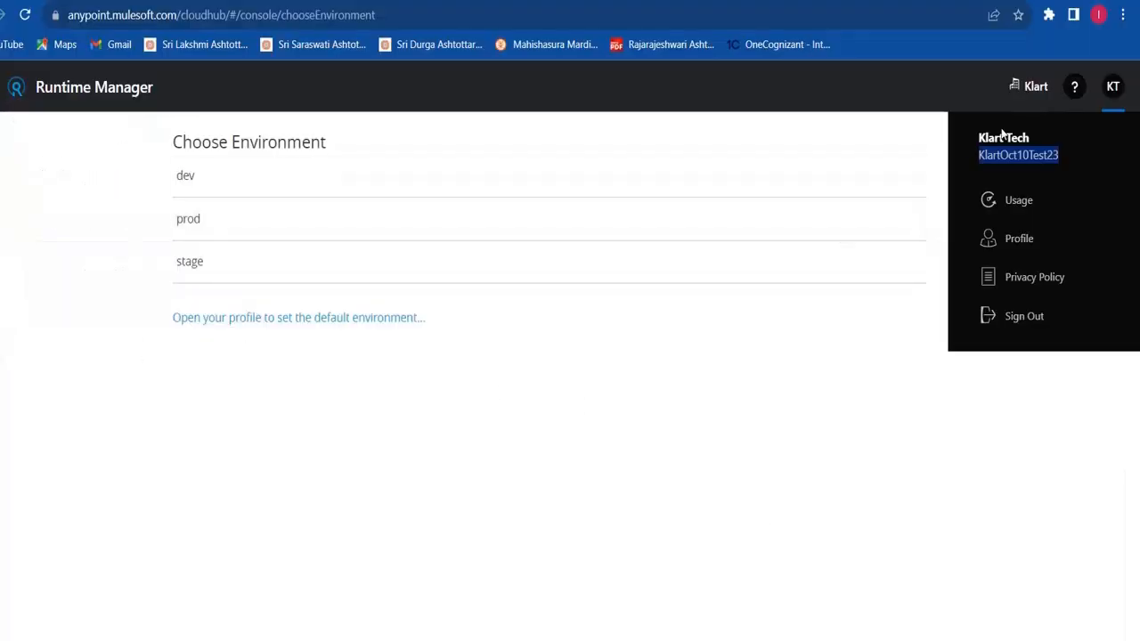
# Confirm the business group is named Klart, then go back to the credentials file
pyautogui.click(1037, 93)
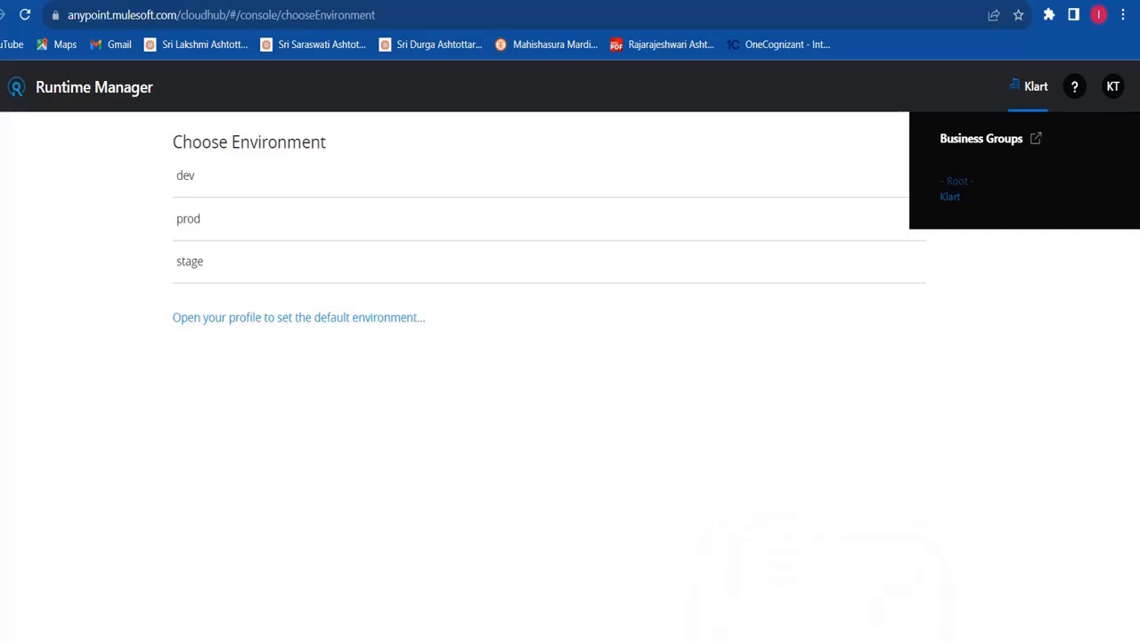
pyautogui.click(824, 640)
pyautogui.click(361, 329)
pyautogui.click(260, 219)
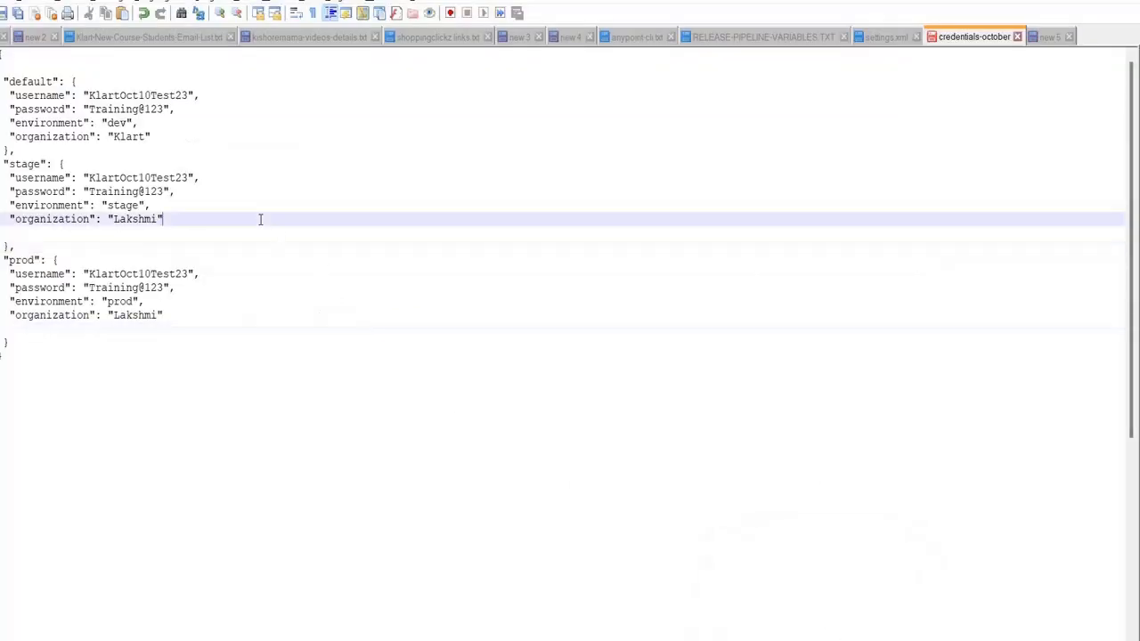
# Copy Klart into the stage and prod organization values and save the credentials file
pyautogui.doubleClick(129, 137)
pyautogui.hotkey('ctrl', 'c')
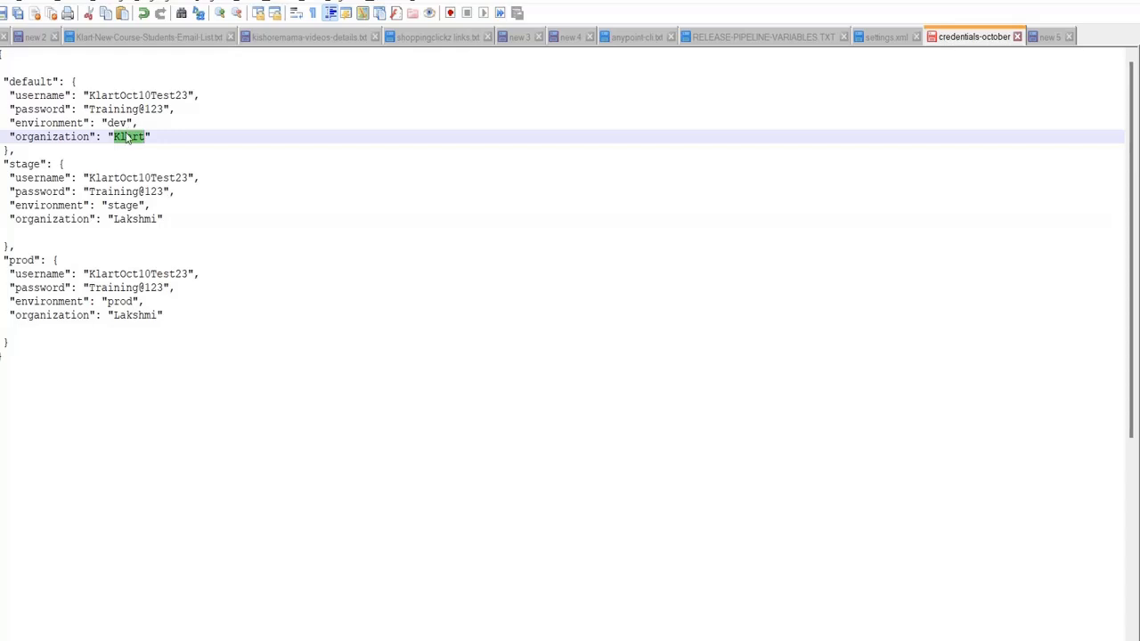
pyautogui.doubleClick(127, 217)
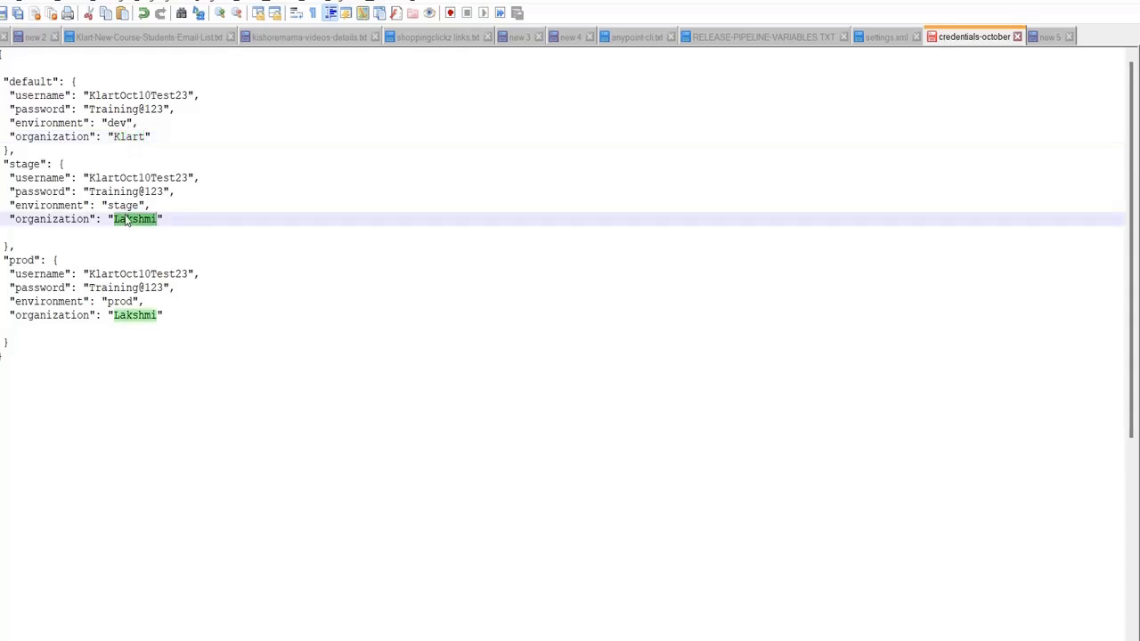
pyautogui.hotkey('ctrl', 'v')
pyautogui.doubleClick(140, 315)
pyautogui.hotkey('ctrl', 'v')
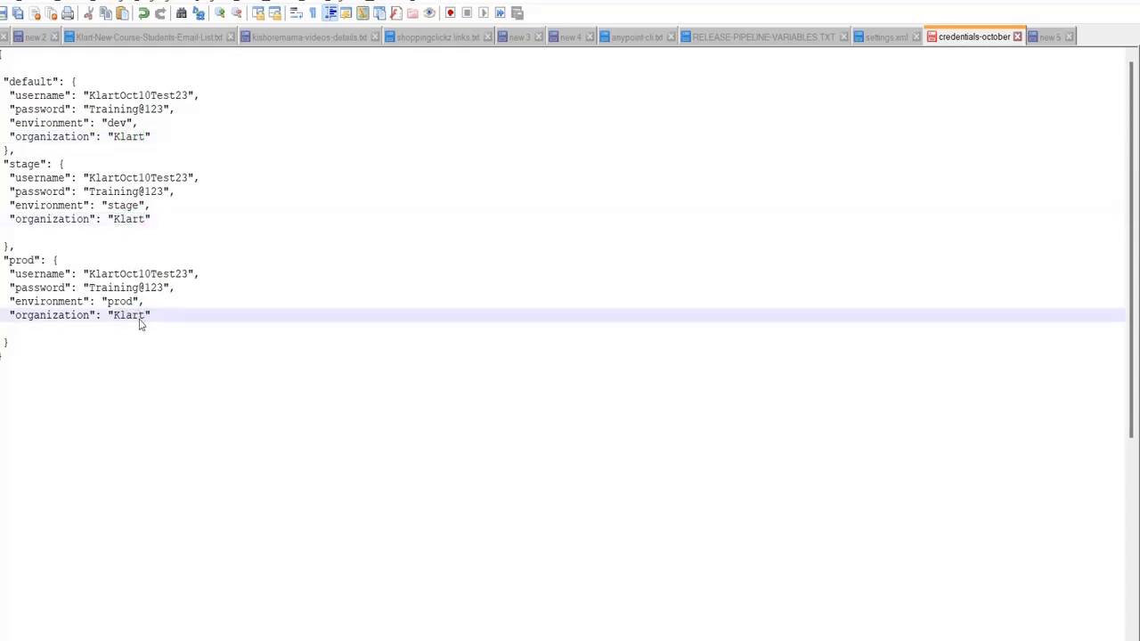
pyautogui.hotkey('ctrl', 's')
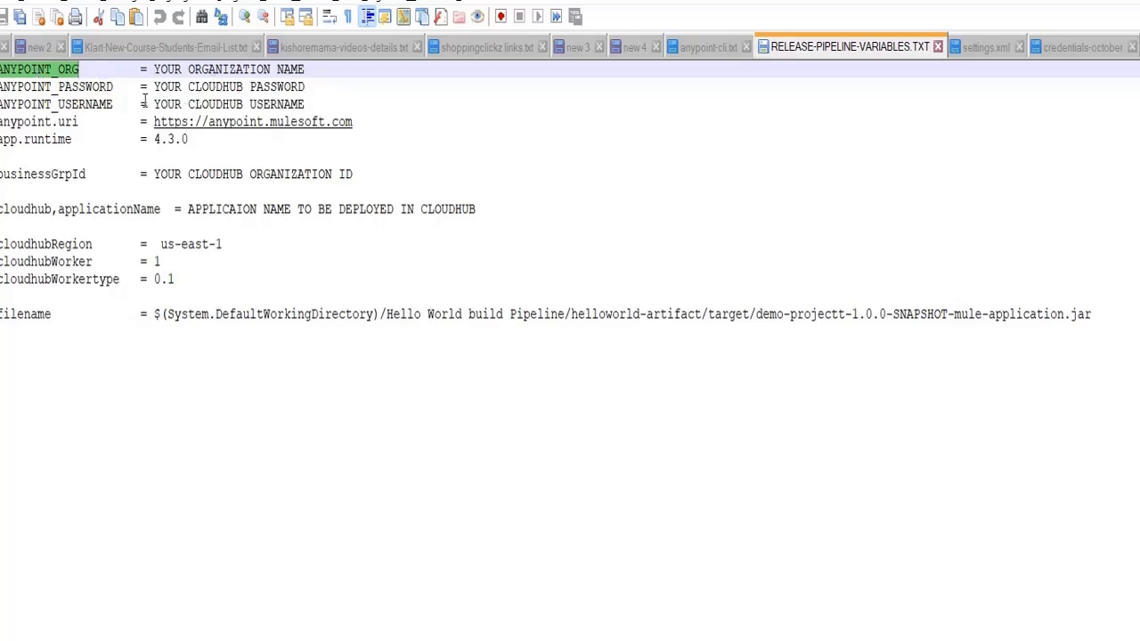
# Set ANYPOINT_USERNAME and ANYPOINT_ORG to Klart in RELEASE-PIPELINE-VARIABLES.TXT
pyautogui.moveTo(151, 103); pyautogui.dragTo(322, 102)
pyautogui.write('Klart')
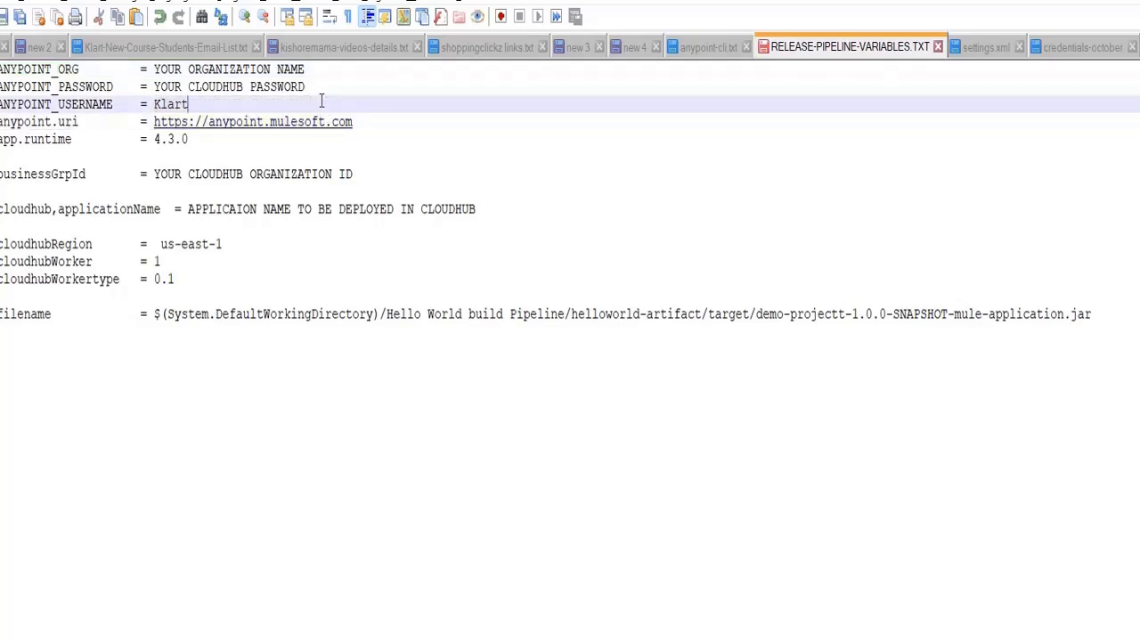
pyautogui.click(153, 68)
pyautogui.moveTo(154, 69); pyautogui.dragTo(309, 70)
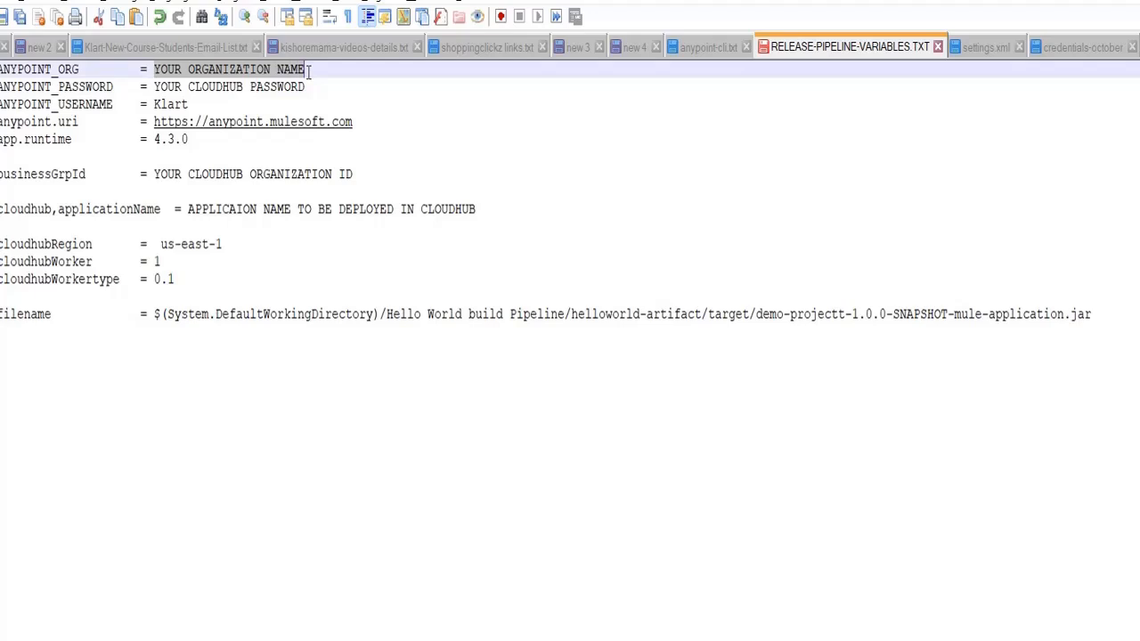
pyautogui.hotkey('ctrl', 'v')
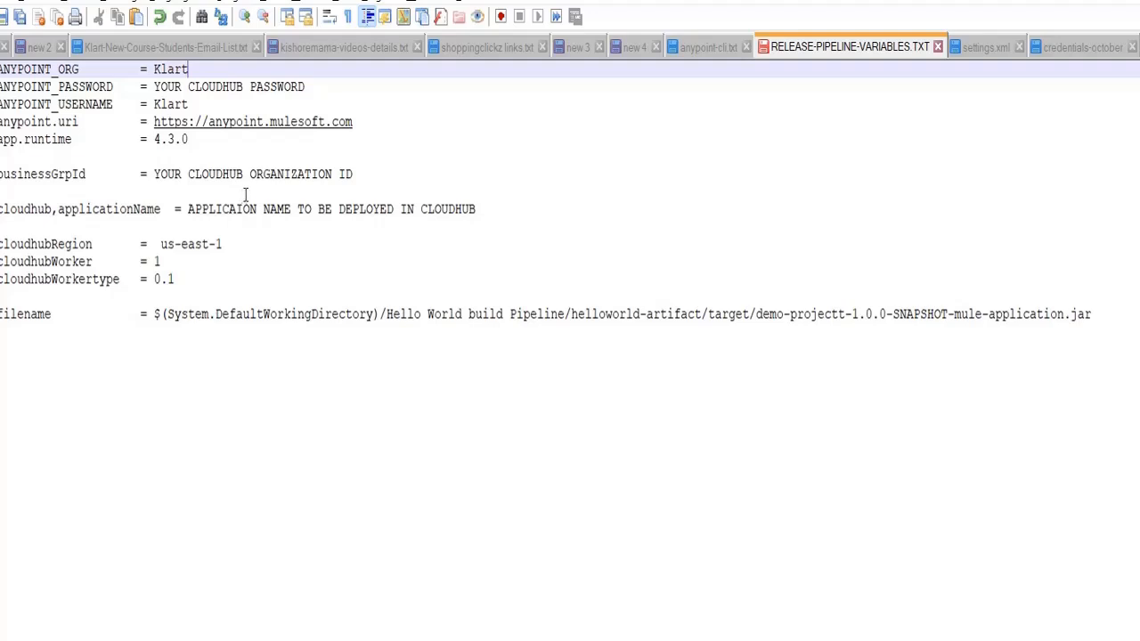
# Clear the cloudhub.applicationName placeholder value
pyautogui.click(187, 208)
pyautogui.press('BackSpace')
pyautogui.moveTo(189, 209); pyautogui.dragTo(478, 212)
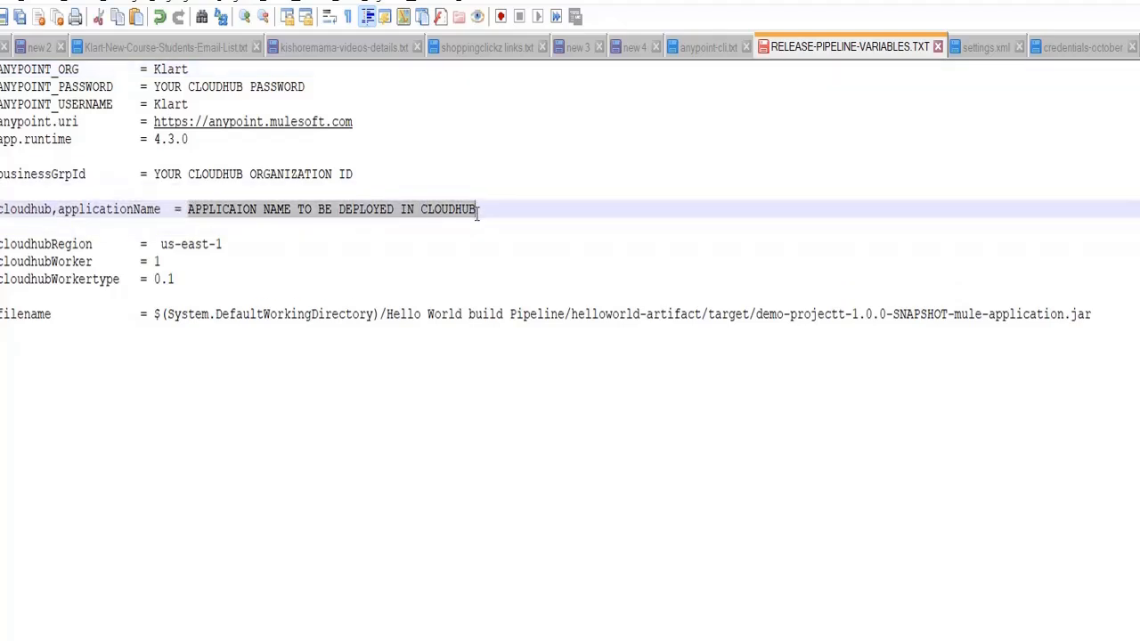
pyautogui.press('BackSpace')
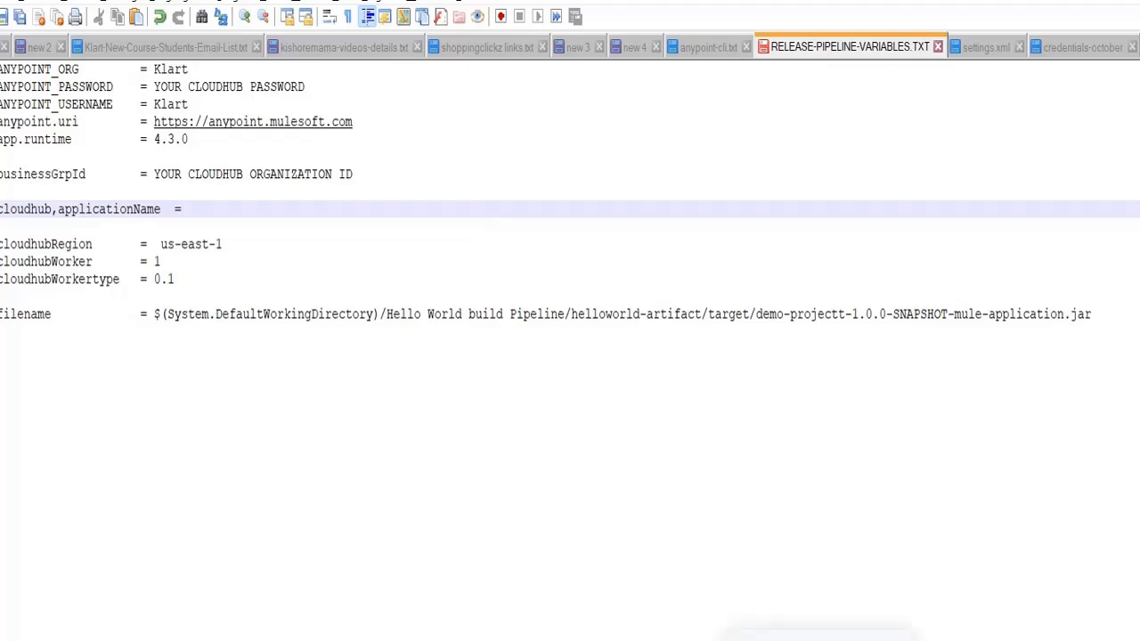
# Copy the repository name IBS-Library-Management-SAPI from the Azure DevOps page address
pyautogui.click(828, 639)
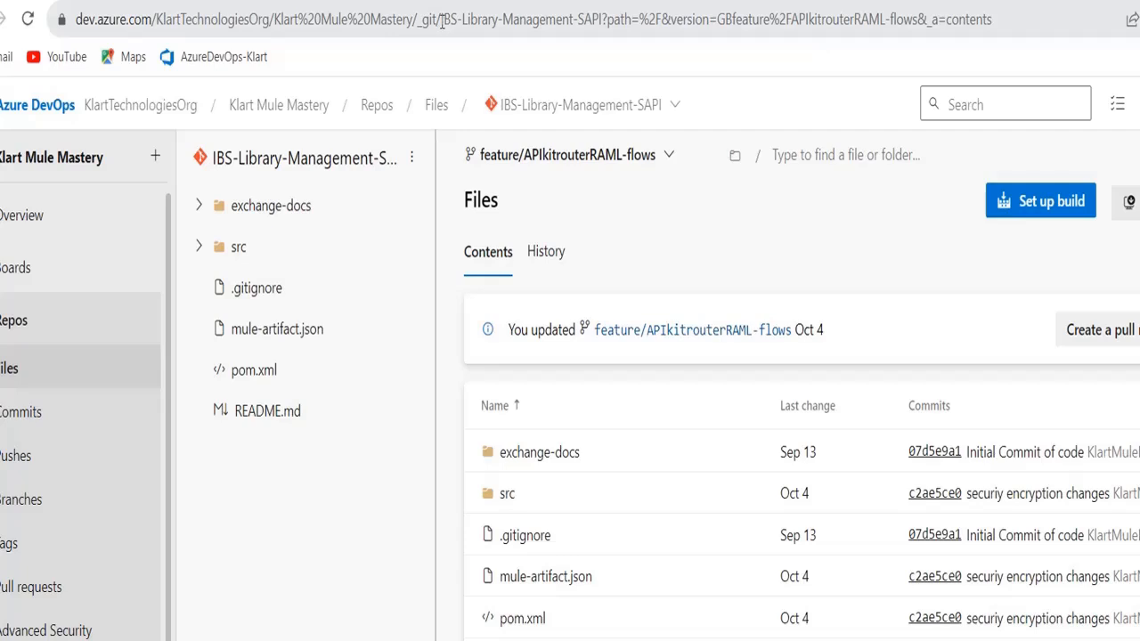
pyautogui.moveTo(440, 19); pyautogui.dragTo(606, 21)
pyautogui.hotkey('ctrl', 'c')
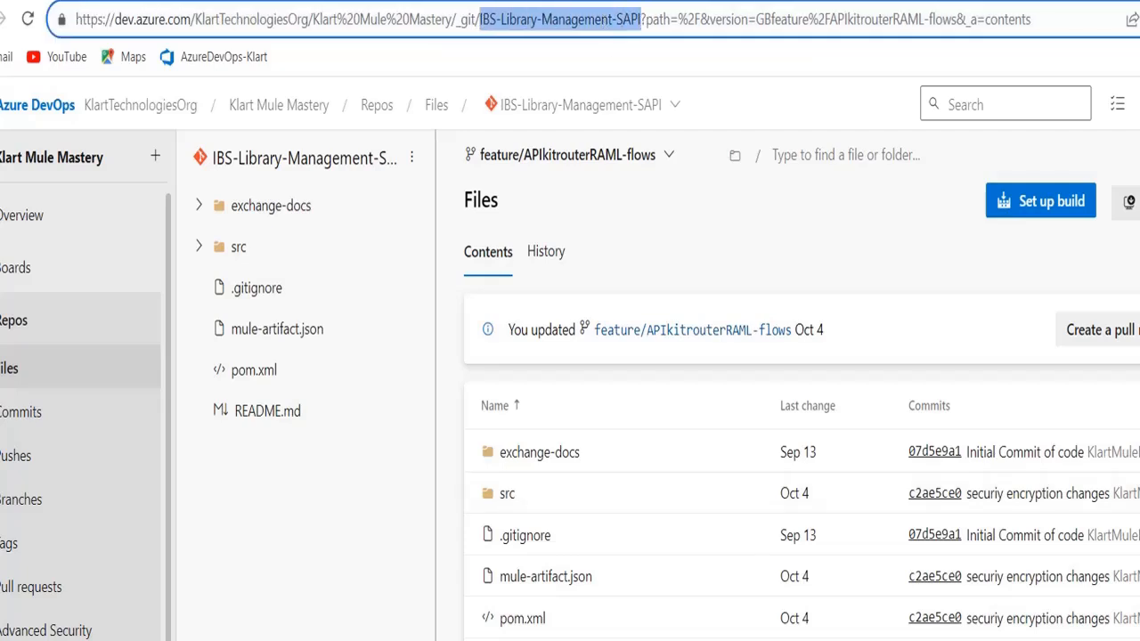
pyautogui.hotkey('alt', 'Tab')
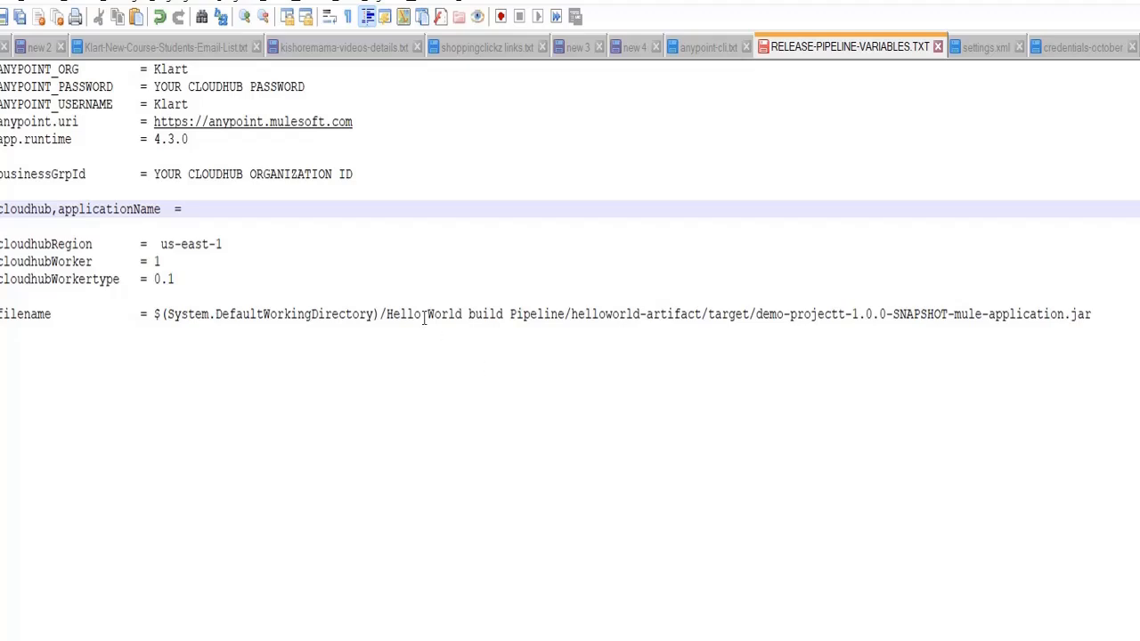
# Set applicationName to IBS-Library-Management-SAPI and replace Klart in ANYPOINT_USERNAME with the account username
pyautogui.hotkey('ctrl', 'v')
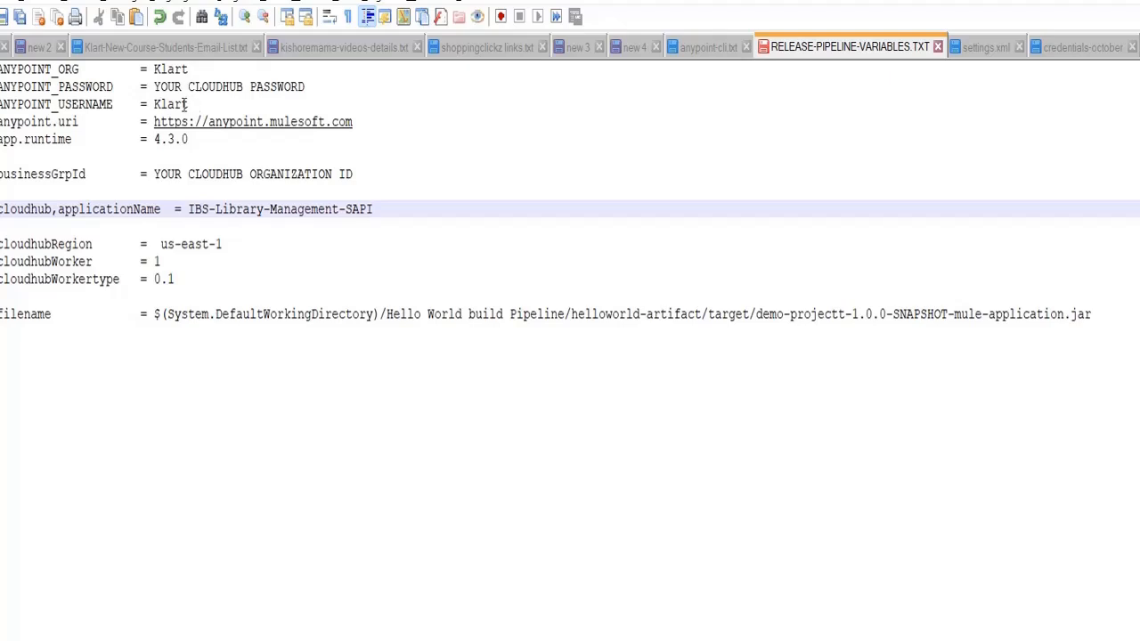
pyautogui.click(1078, 47)
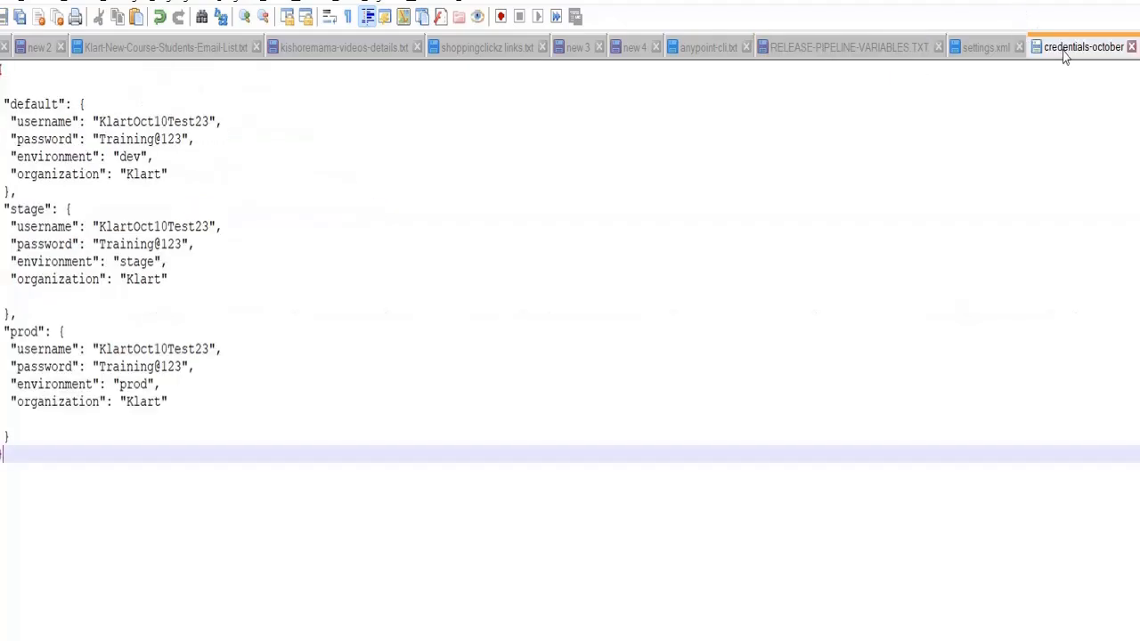
pyautogui.moveTo(98, 121); pyautogui.dragTo(210, 127)
pyautogui.hotkey('ctrl', 'c')
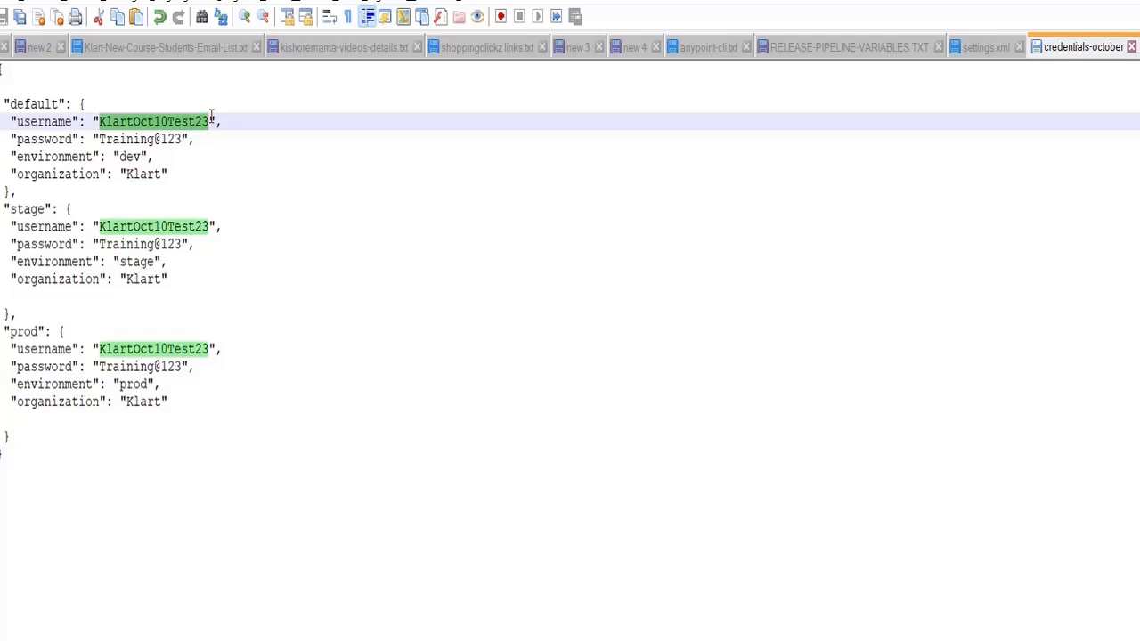
pyautogui.click(794, 47)
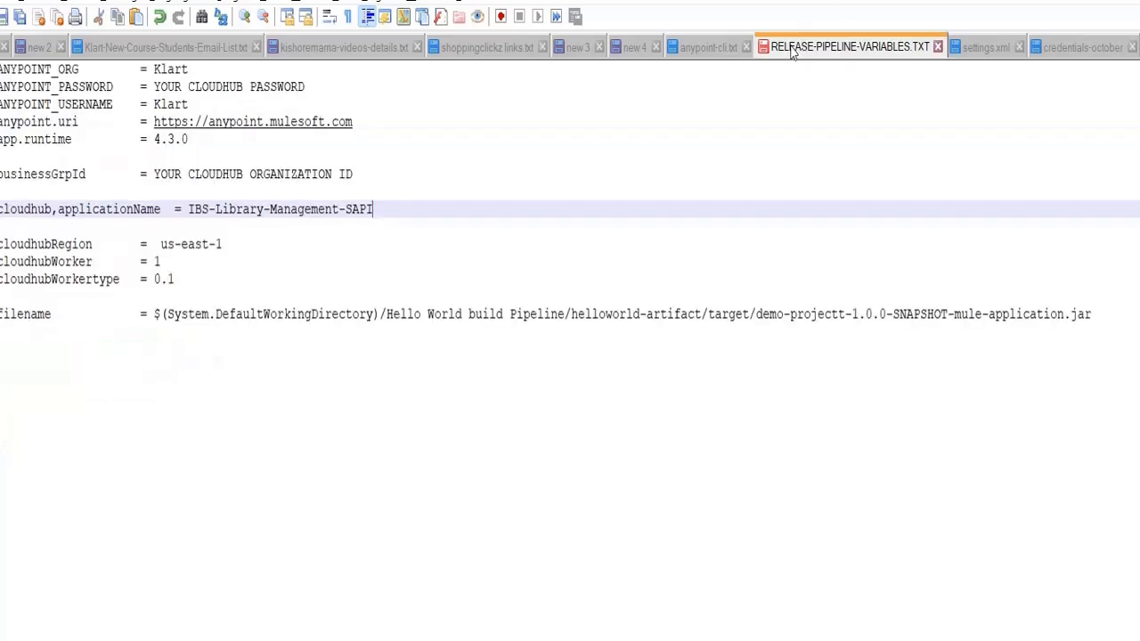
pyautogui.doubleClick(169, 104)
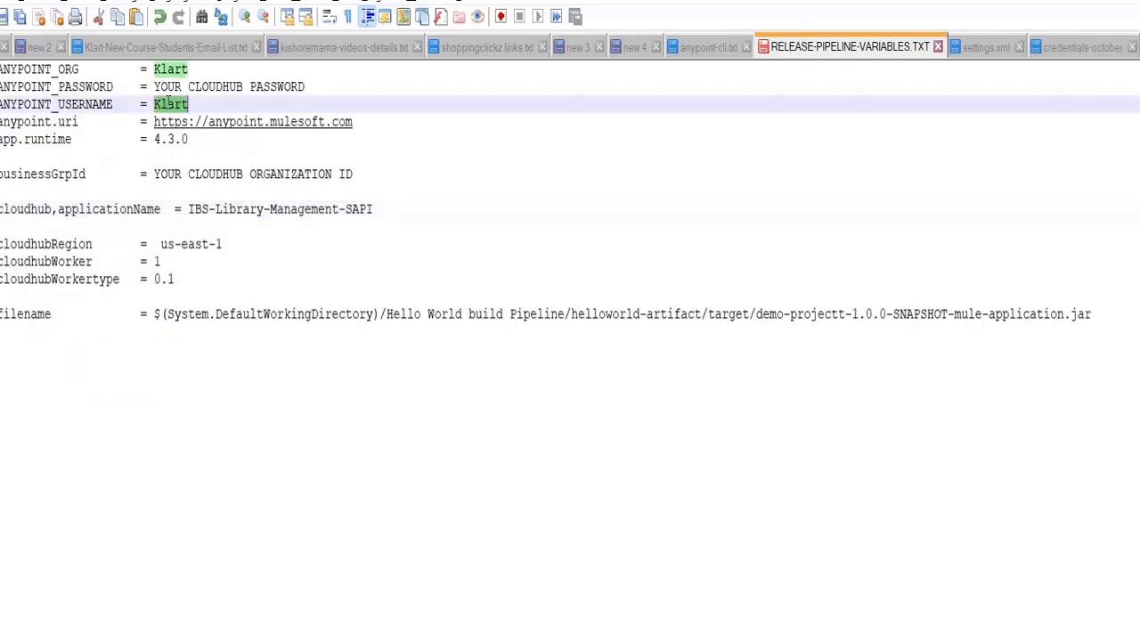
pyautogui.hotkey('ctrl', 'v')
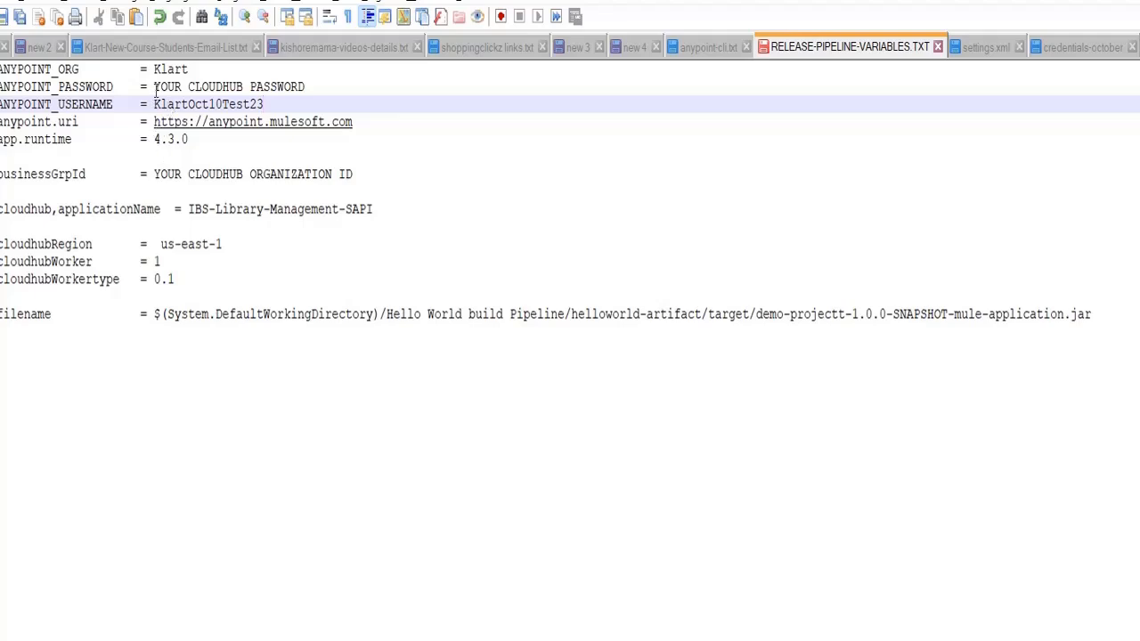
# Replace the ANYPOINT_PASSWORD placeholder with the account password
pyautogui.click(154, 89)
pyautogui.moveTo(154, 89); pyautogui.dragTo(327, 87)
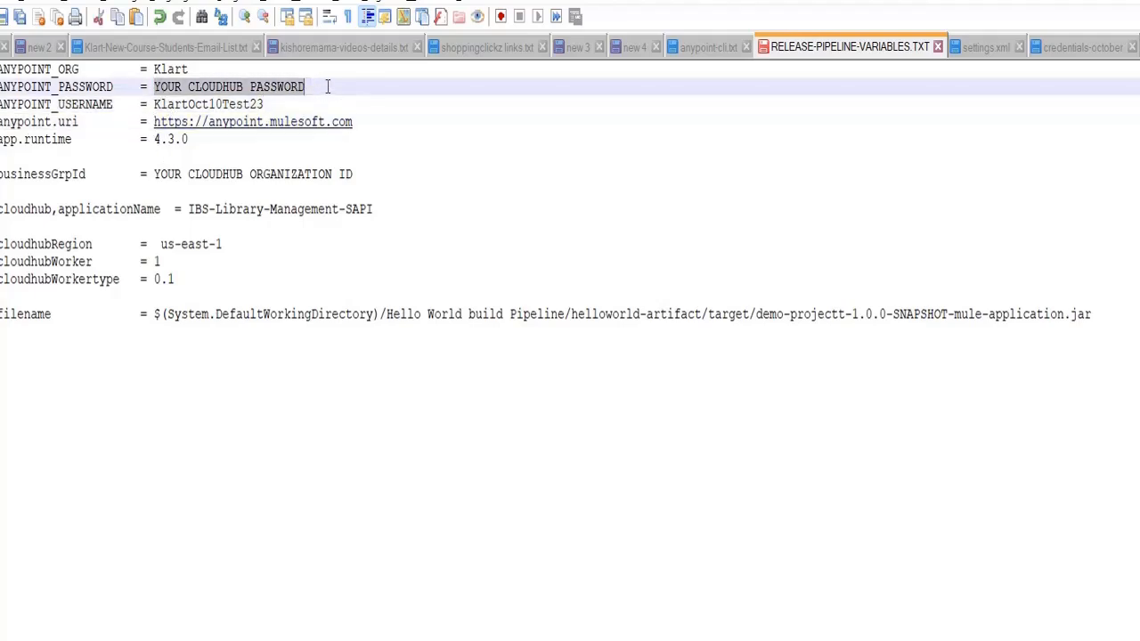
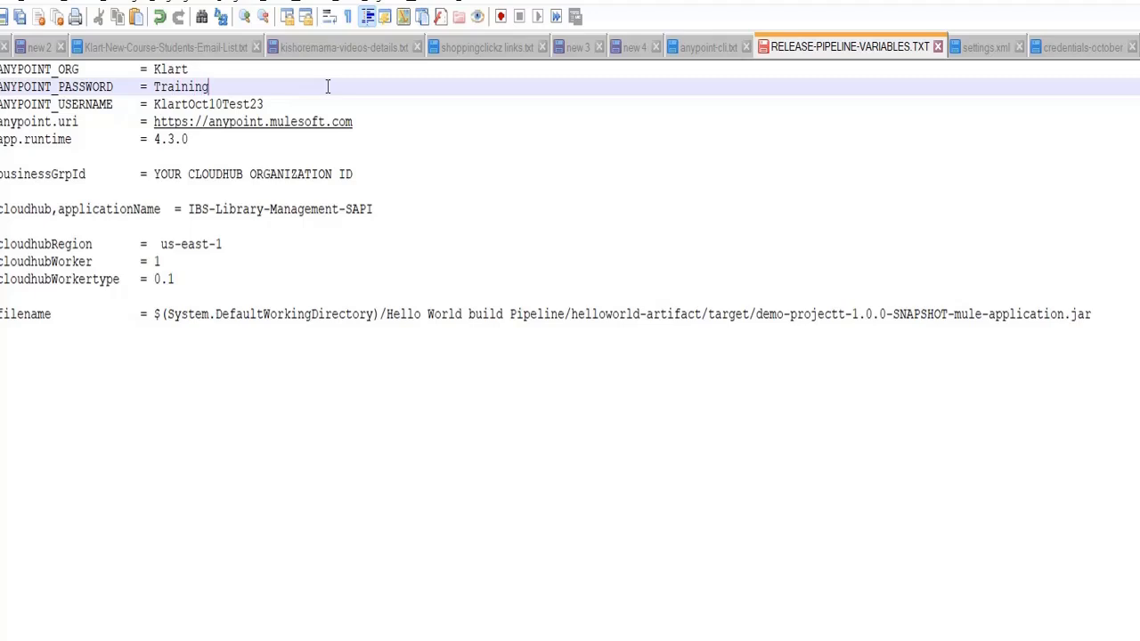
# In the dev environment, start a CloudHub application deployment, then view the runtime release notes
pyautogui.click(858, 640)
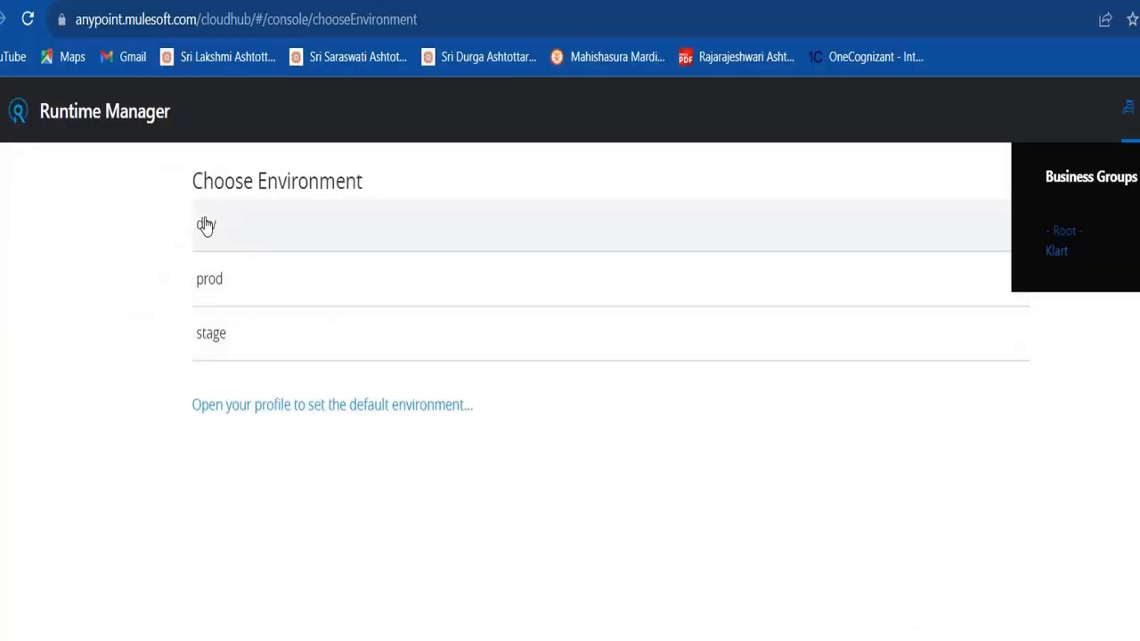
pyautogui.click(205, 225)
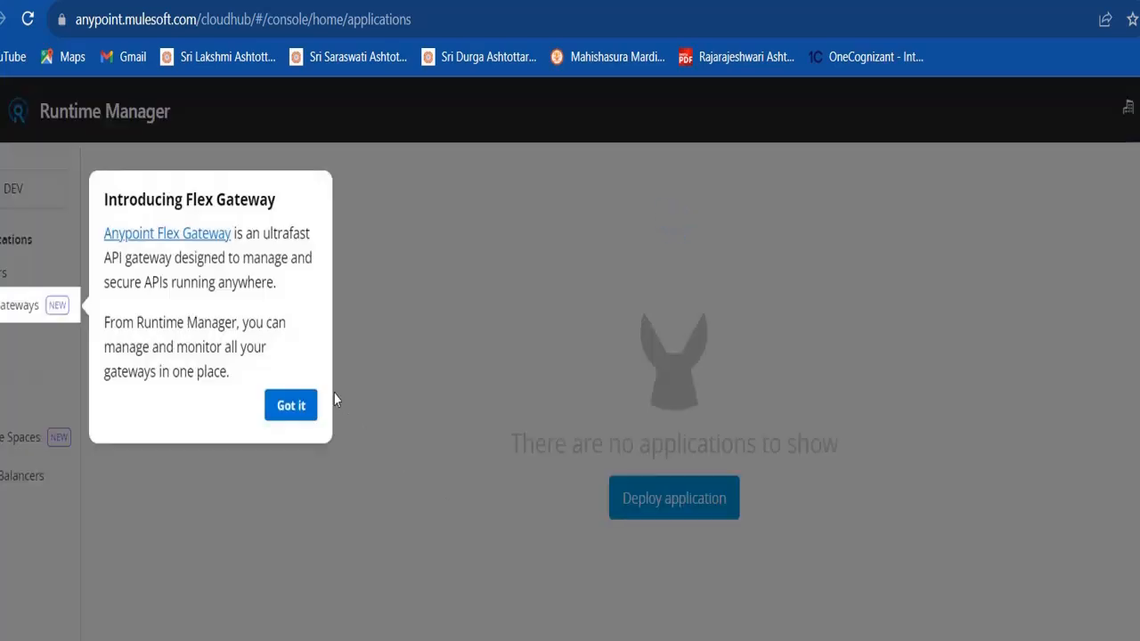
pyautogui.click(301, 404)
pyautogui.click(713, 499)
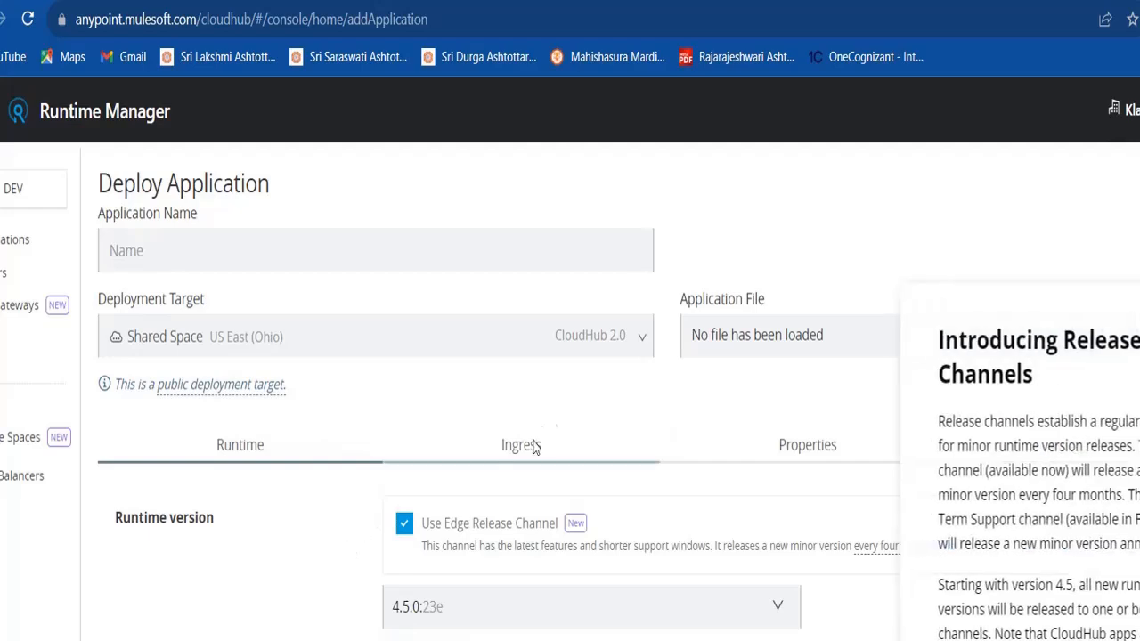
pyautogui.click(638, 336)
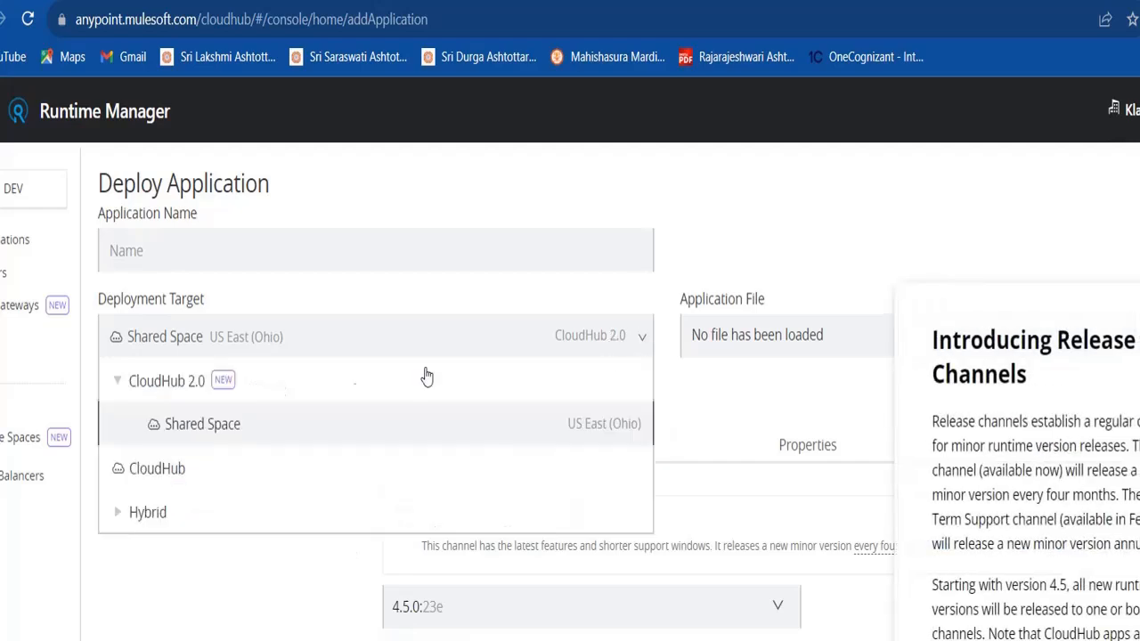
pyautogui.click(172, 468)
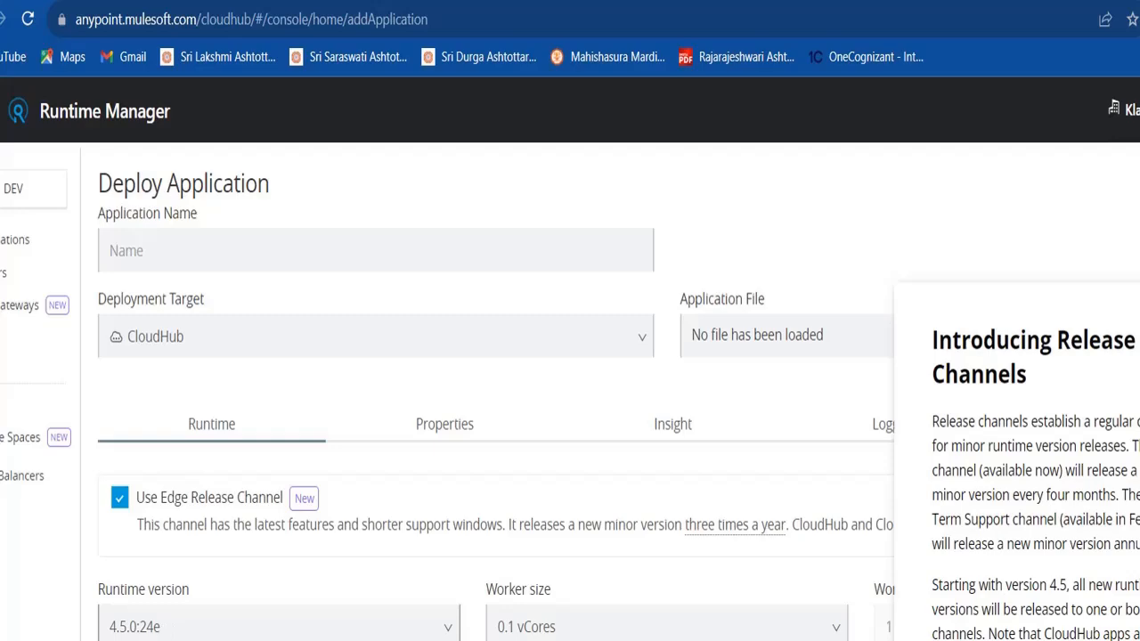
pyautogui.click(339, 1)
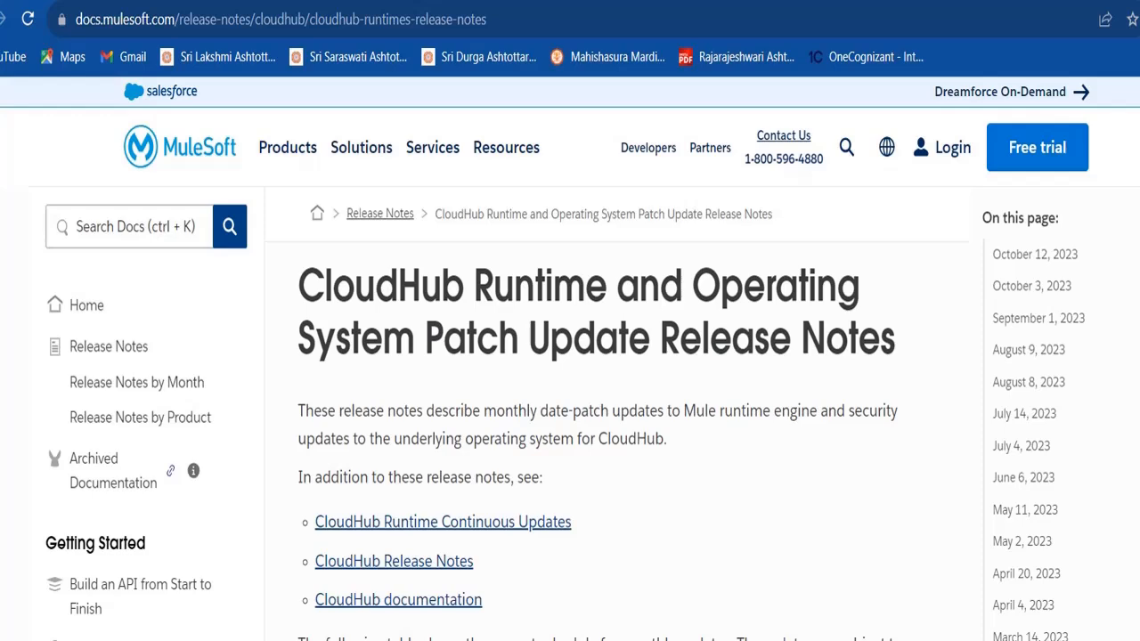
# Find the October 3, 2023 release note and select its 4.5.0 runtime version
pyautogui.scroll(-15, 616, 392)
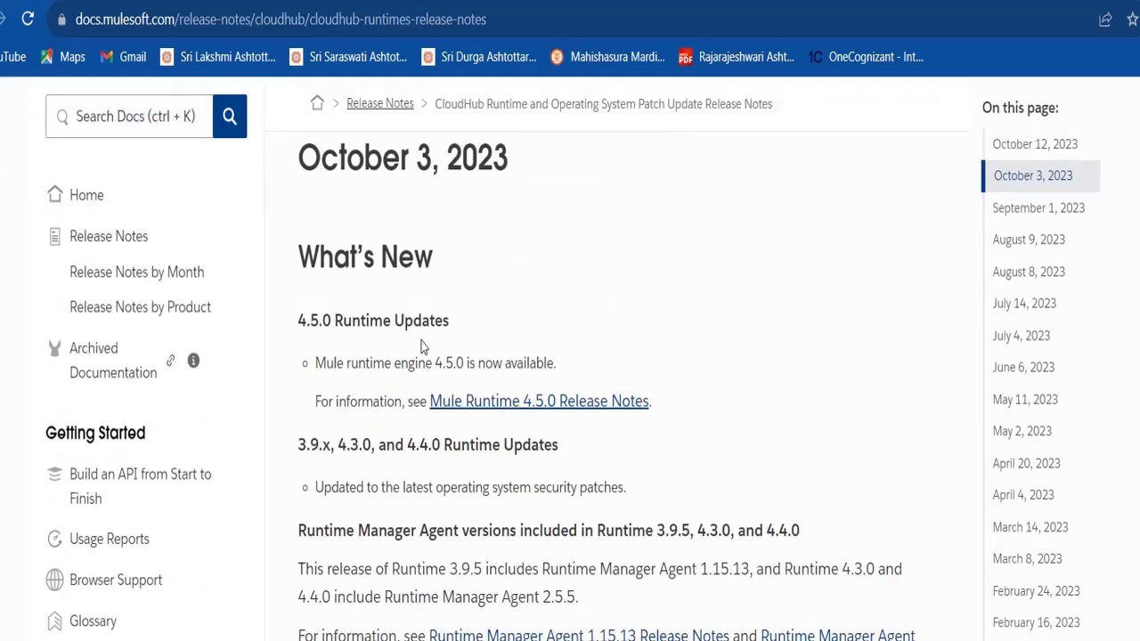
pyautogui.moveTo(434, 359); pyautogui.dragTo(469, 364)
pyautogui.hotkey('ctrl', 'c')
# Replace the app.runtime value 4.3.0 with 4.5.0, removing the stray leading space
pyautogui.click(896, 640)
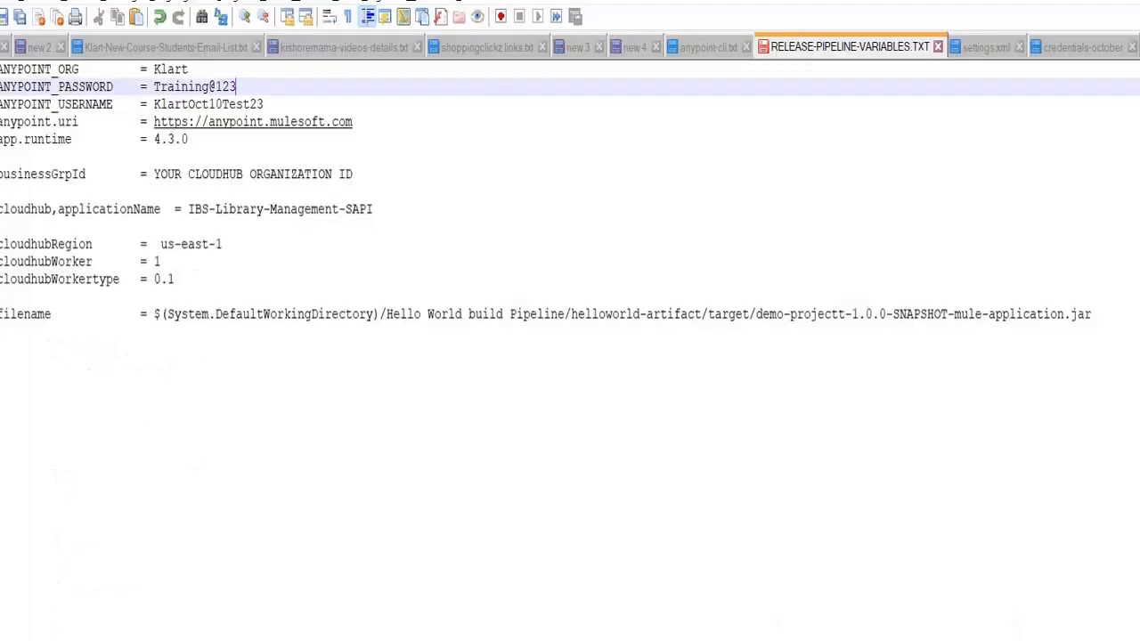
pyautogui.click(569, 582)
pyautogui.moveTo(155, 140); pyautogui.dragTo(194, 143)
pyautogui.hotkey('ctrl', 'v')
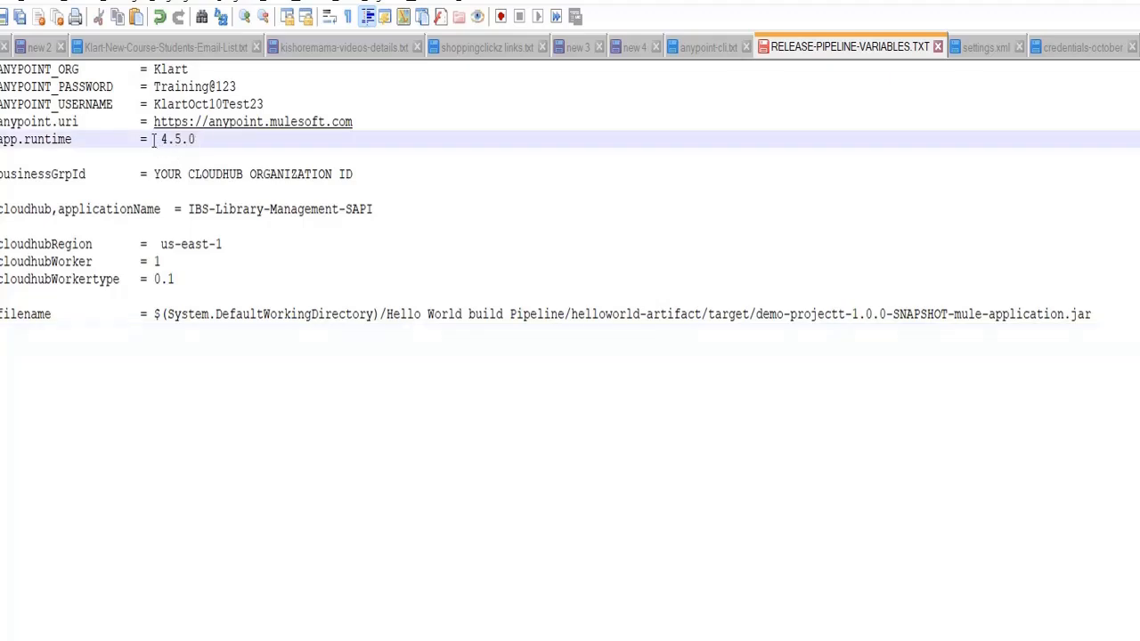
pyautogui.click(160, 140)
pyautogui.press('BackSpace')
# Copy the Klart Business Group ID from Access Management's Business Groups settings
pyautogui.hotkey('alt', 'Tab')
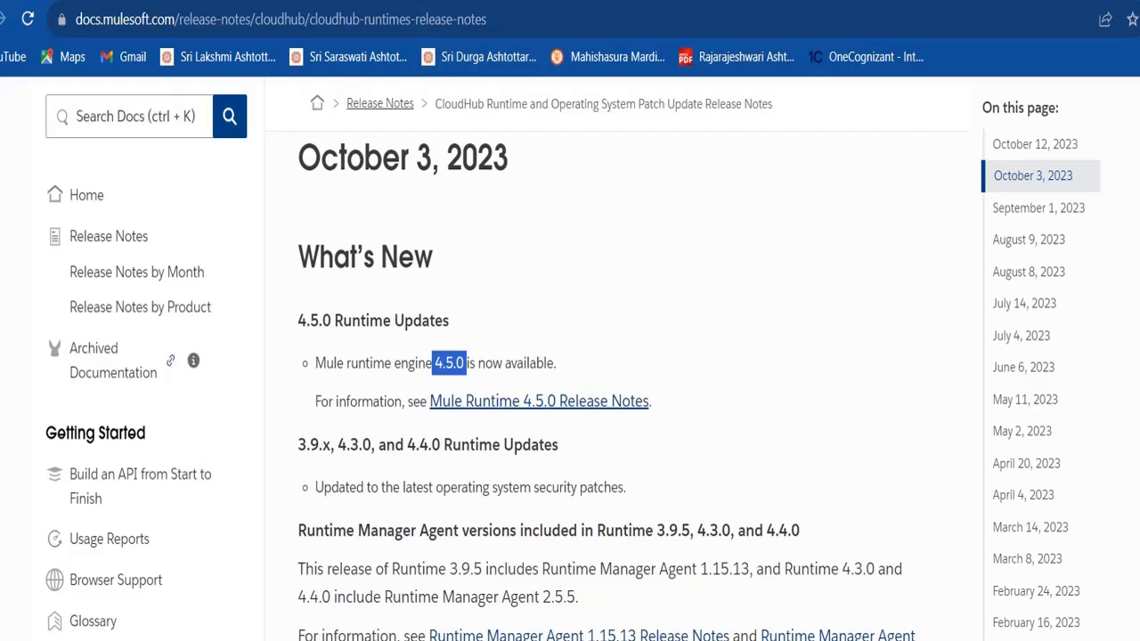
pyautogui.click(62, 2)
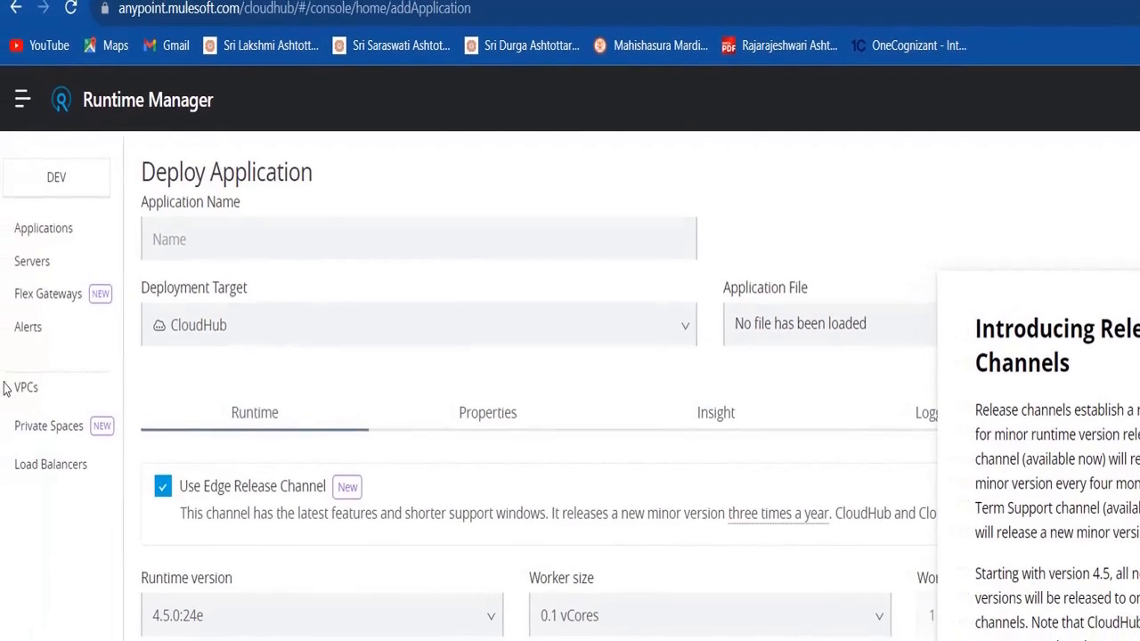
pyautogui.click(22, 102)
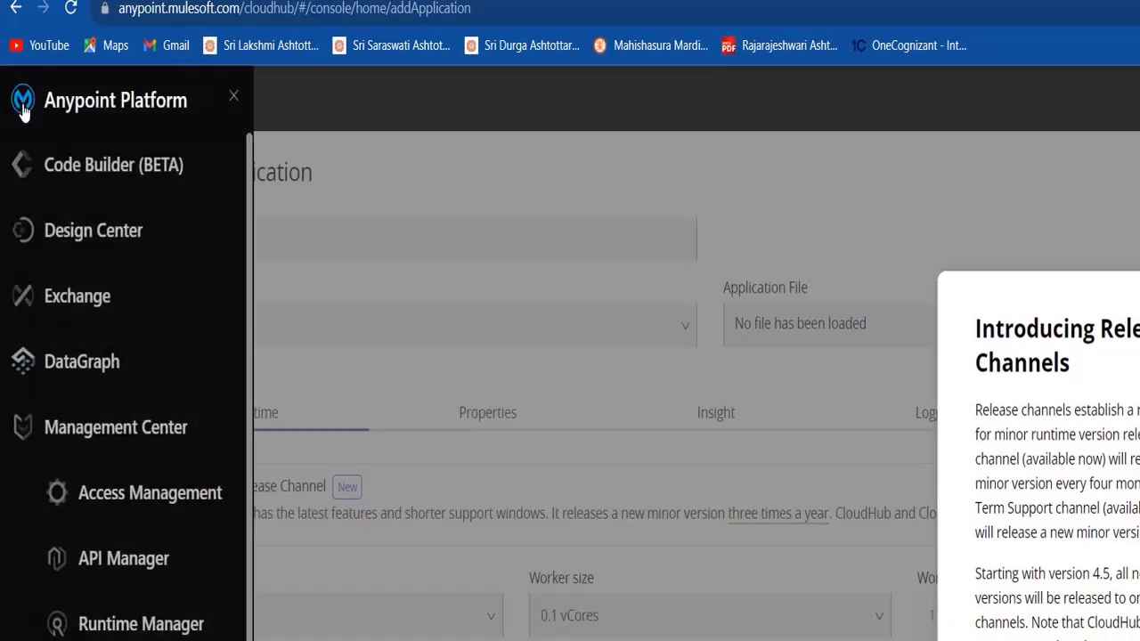
pyautogui.click(147, 493)
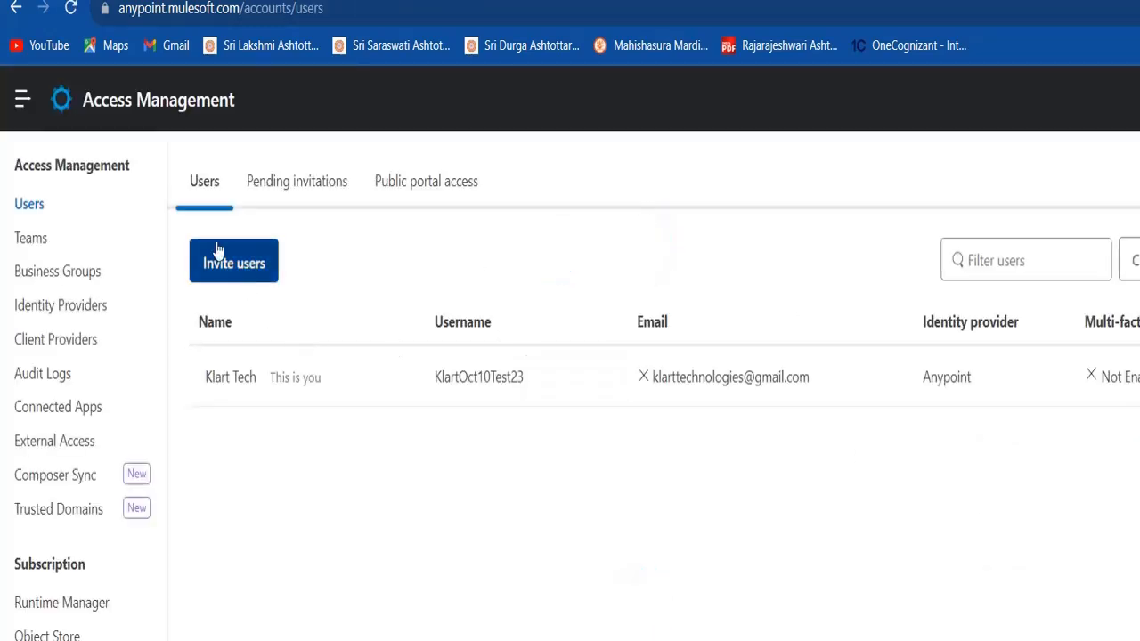
pyautogui.click(38, 272)
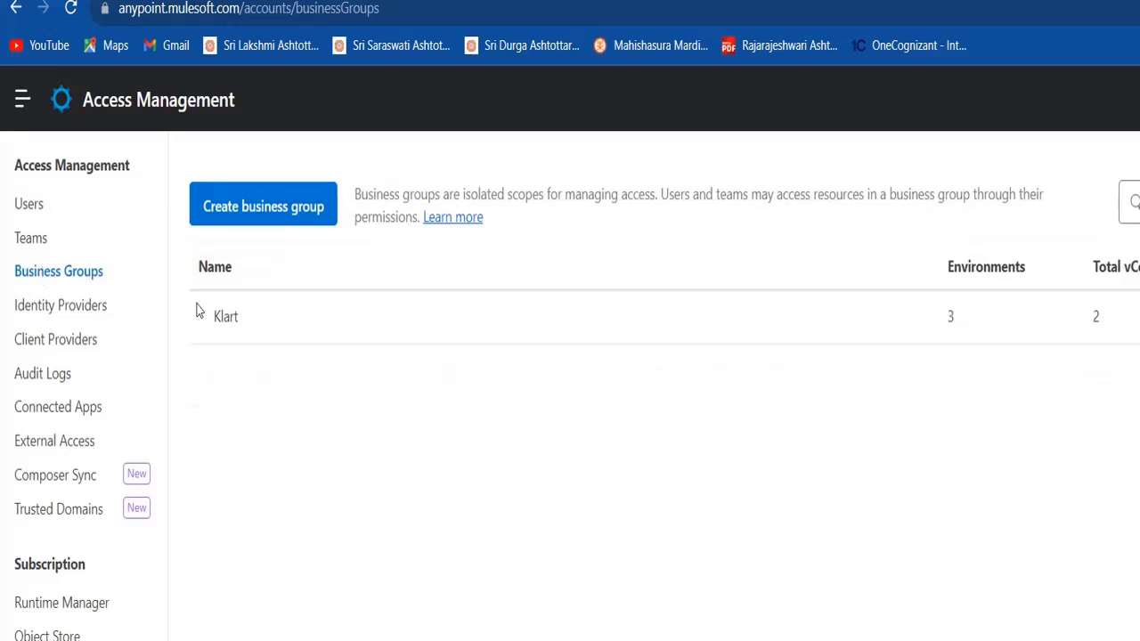
pyautogui.click(230, 320)
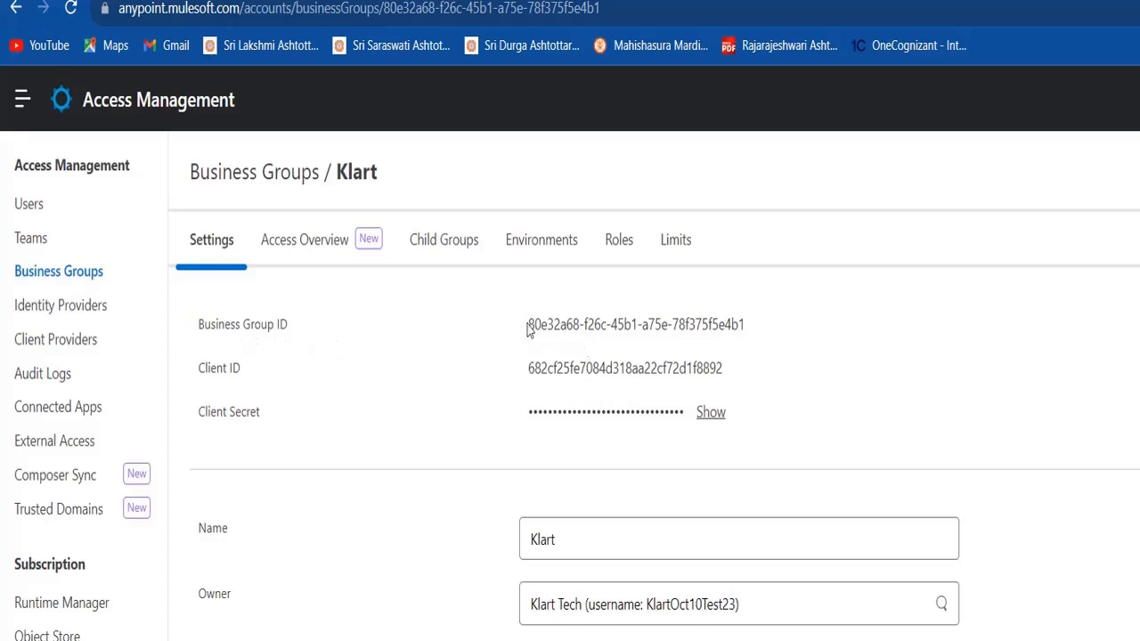
pyautogui.moveTo(527, 326); pyautogui.dragTo(755, 347)
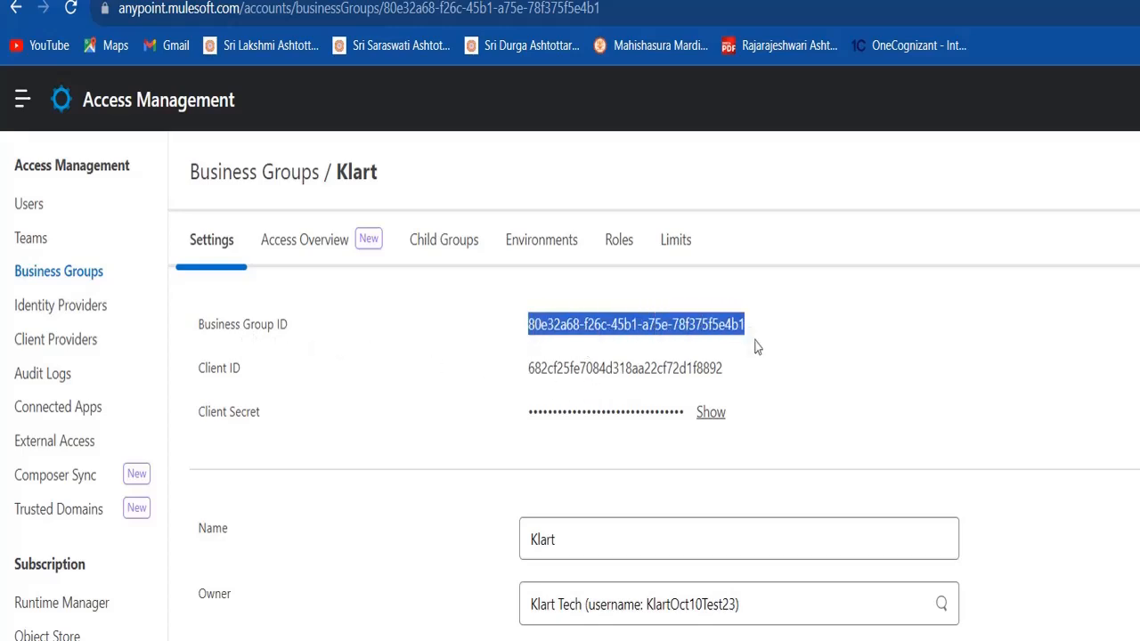
pyautogui.hotkey('alt', 'Tab')
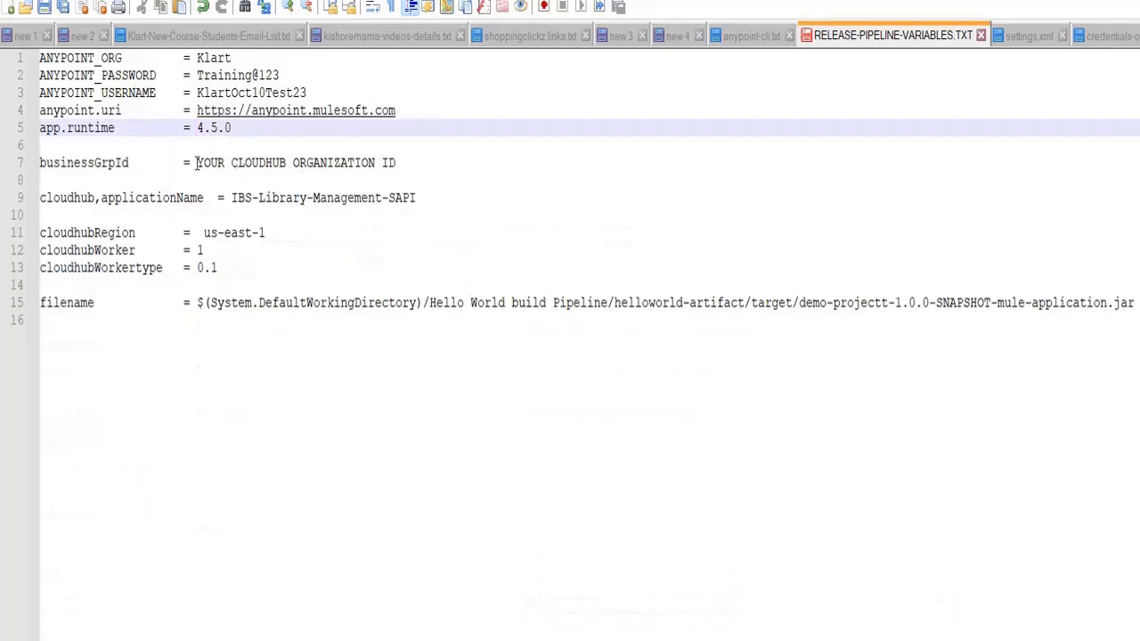
# Paste Klart's Business Group ID over the 'YOUR CLOUDHUB ORGANIZATION ID' placeholder for businessGrpId
pyautogui.moveTo(197, 163); pyautogui.dragTo(398, 159)
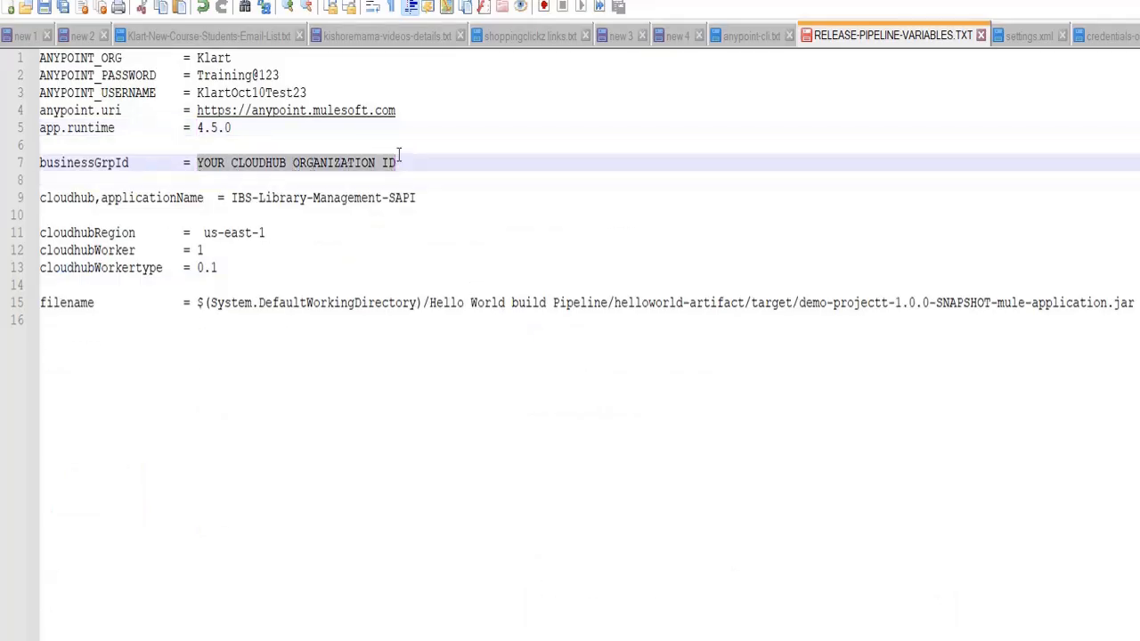
pyautogui.write('80e32a68-f26c-45b1-a75e-78f373f5e4b1')
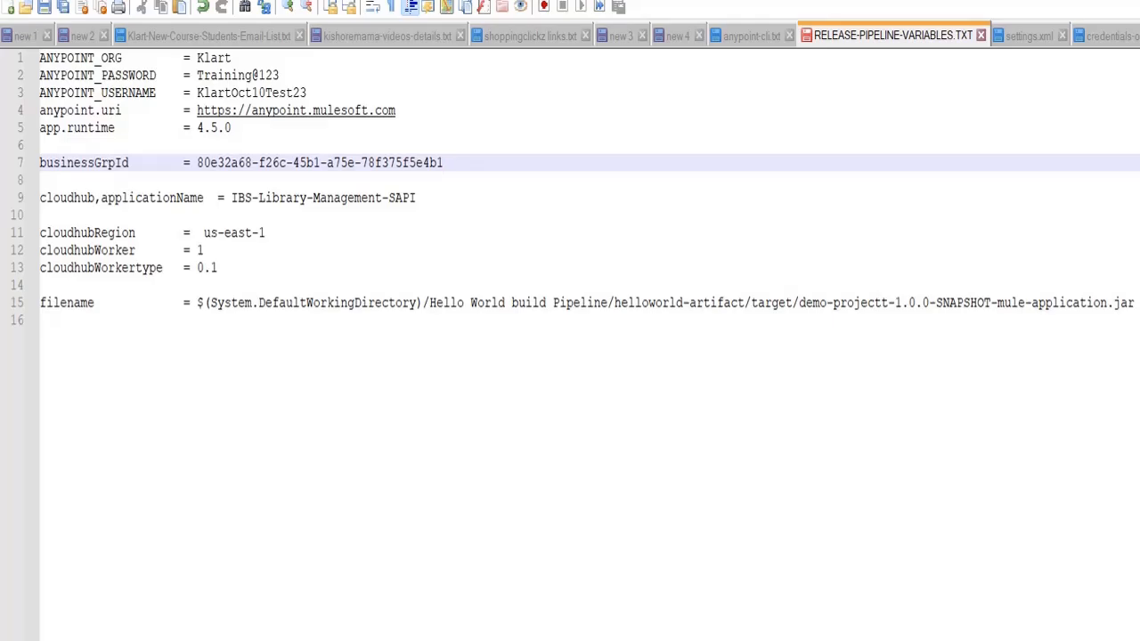
pyautogui.hotkey('alt', 'Tab')
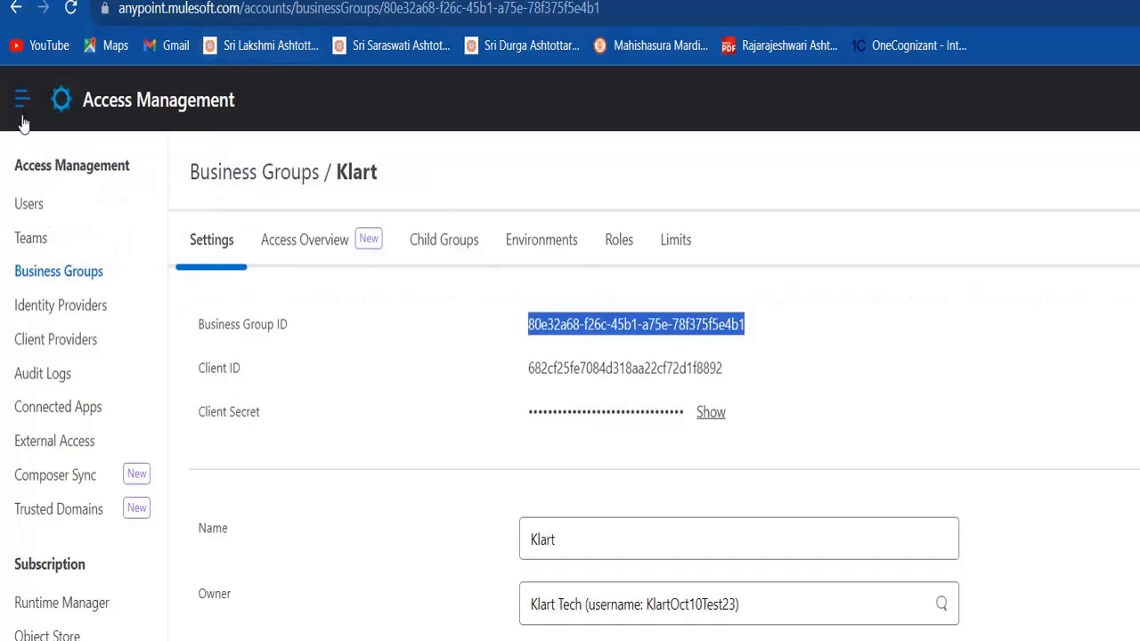
# Check the Runtime Manager vCore allocations and Object Store usage, then show the Business Groups list
pyautogui.click(50, 605)
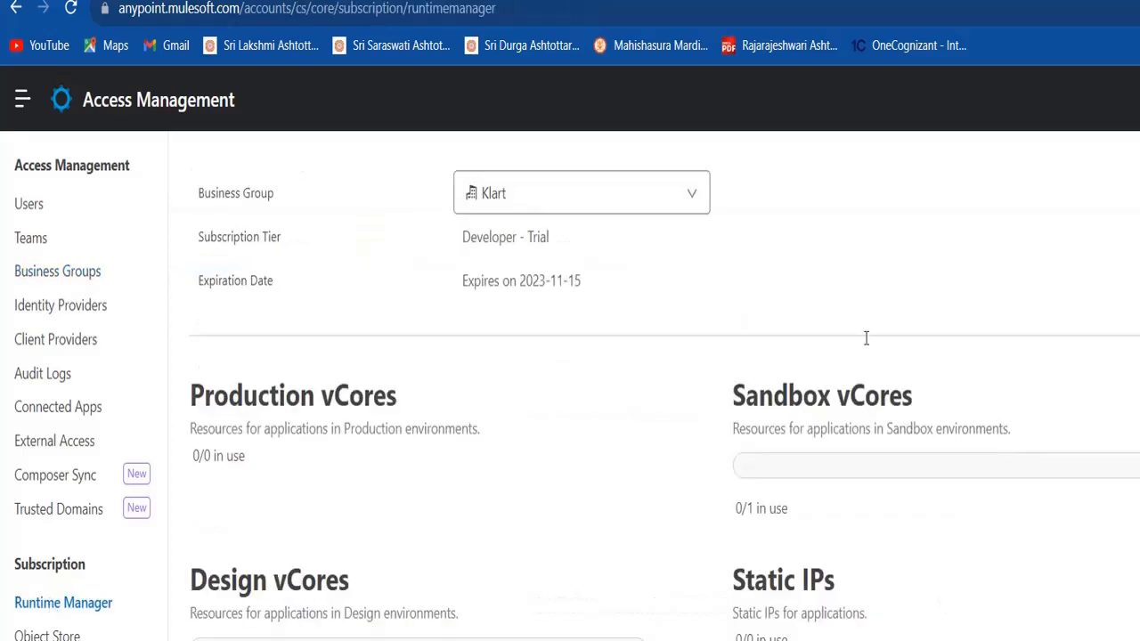
pyautogui.scroll(-2, 570, 383)
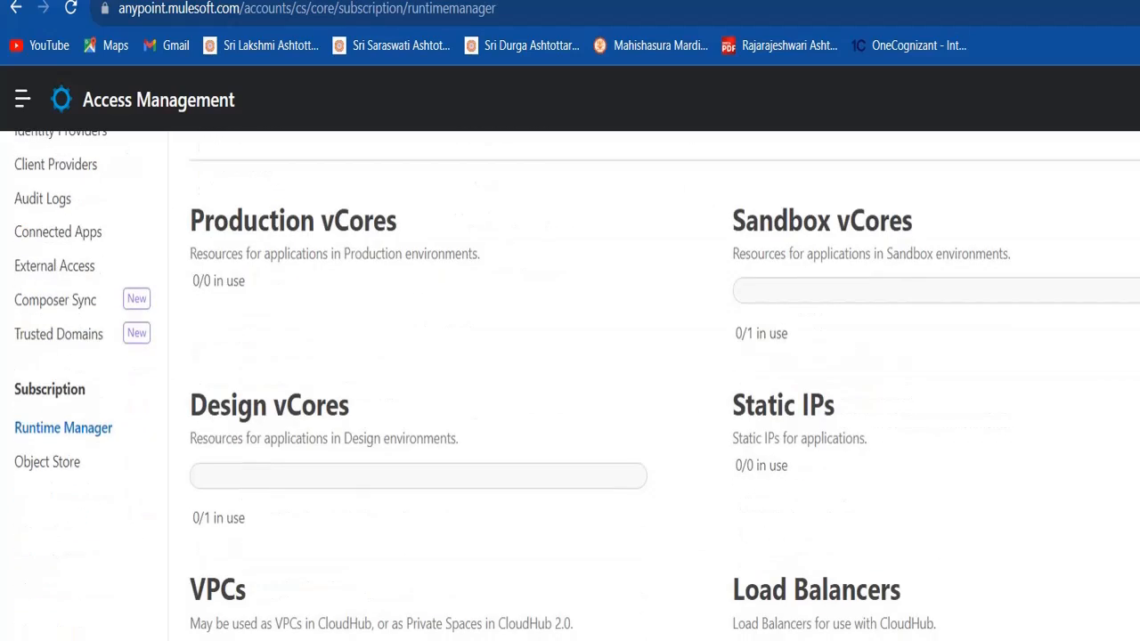
pyautogui.scroll(2, 547, 364)
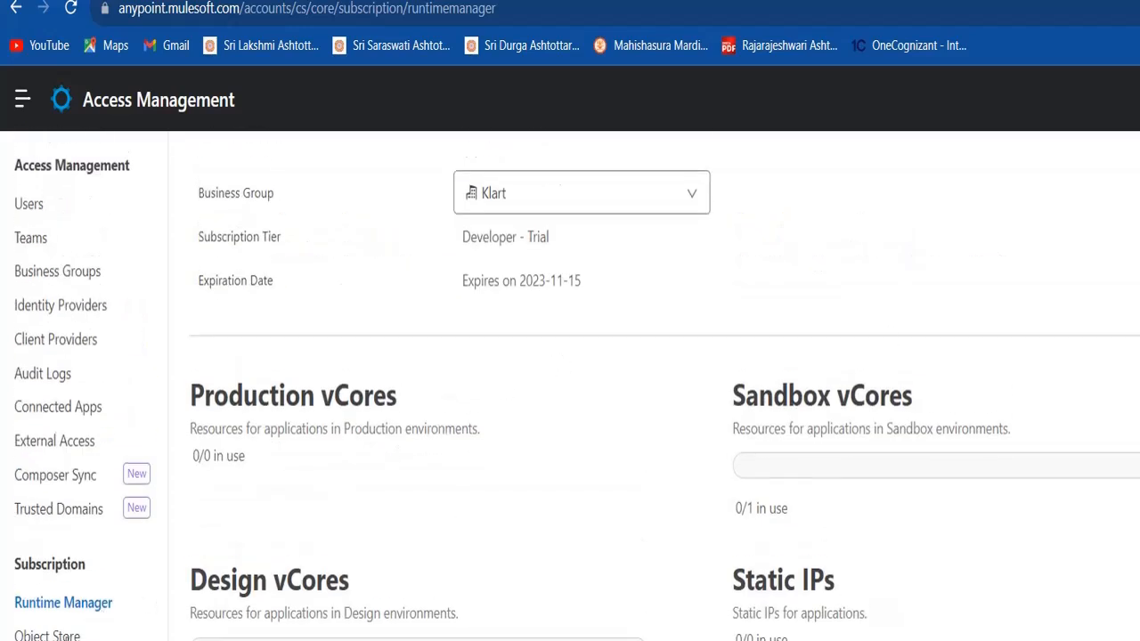
pyautogui.click(67, 636)
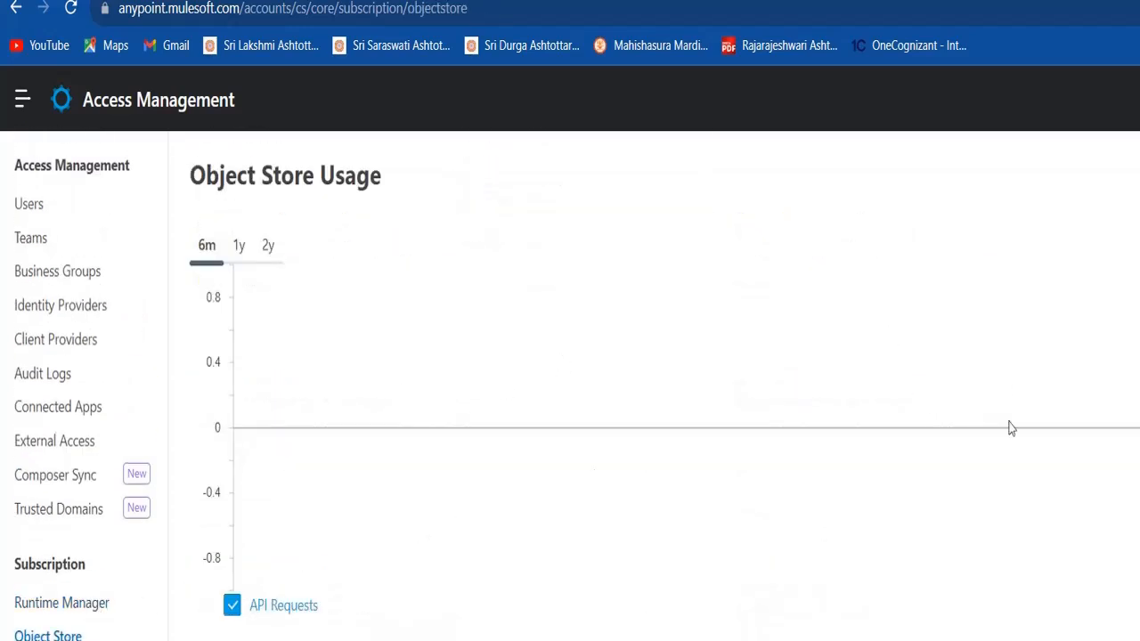
pyautogui.scroll(-1, 570, 383)
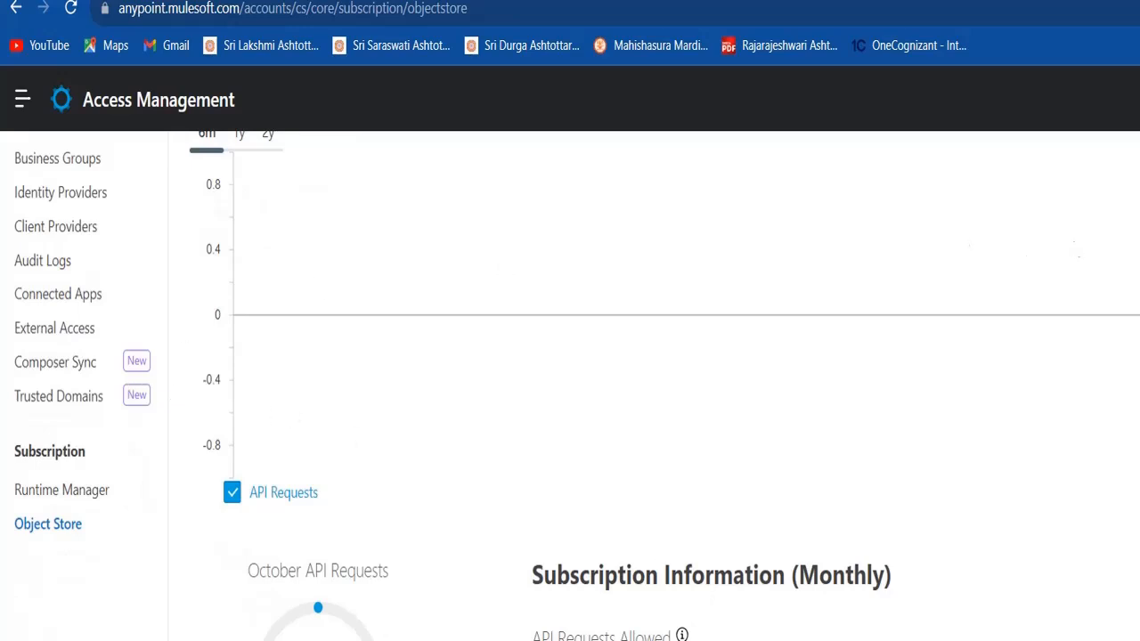
pyautogui.moveTo(1058, 398); pyautogui.dragTo(1090, 410)
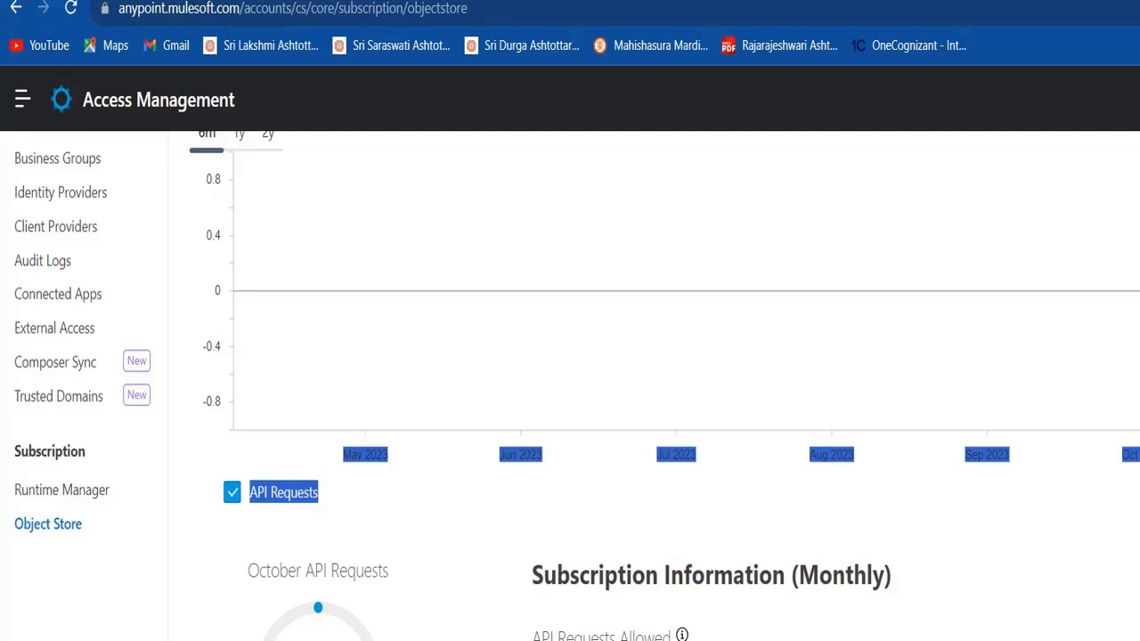
pyautogui.scroll(1, 571, 383)
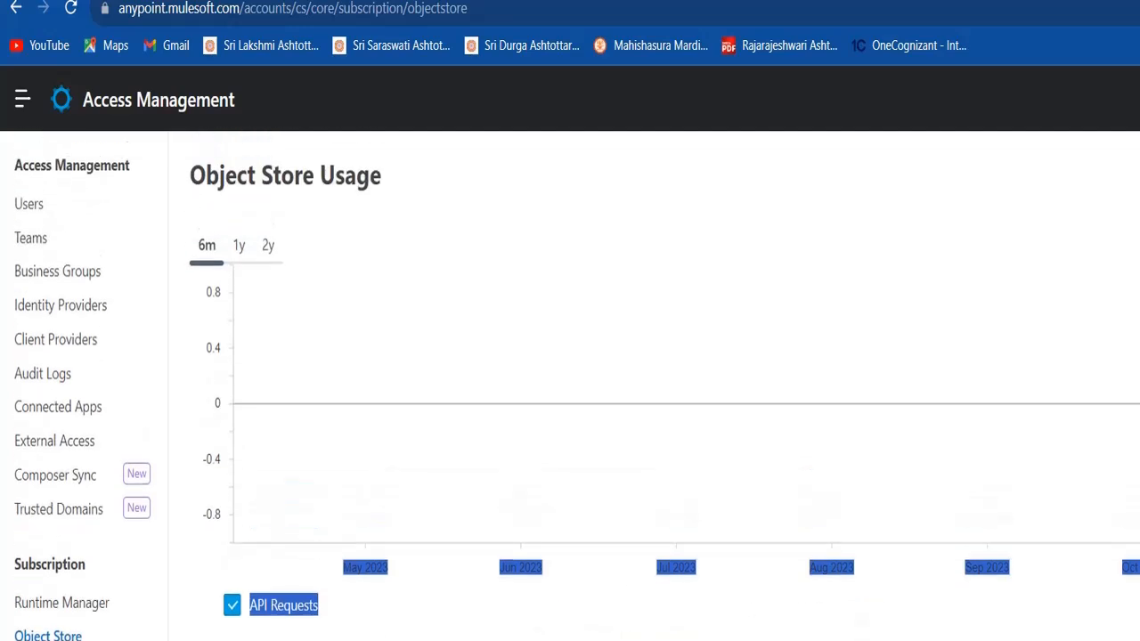
pyautogui.click(34, 275)
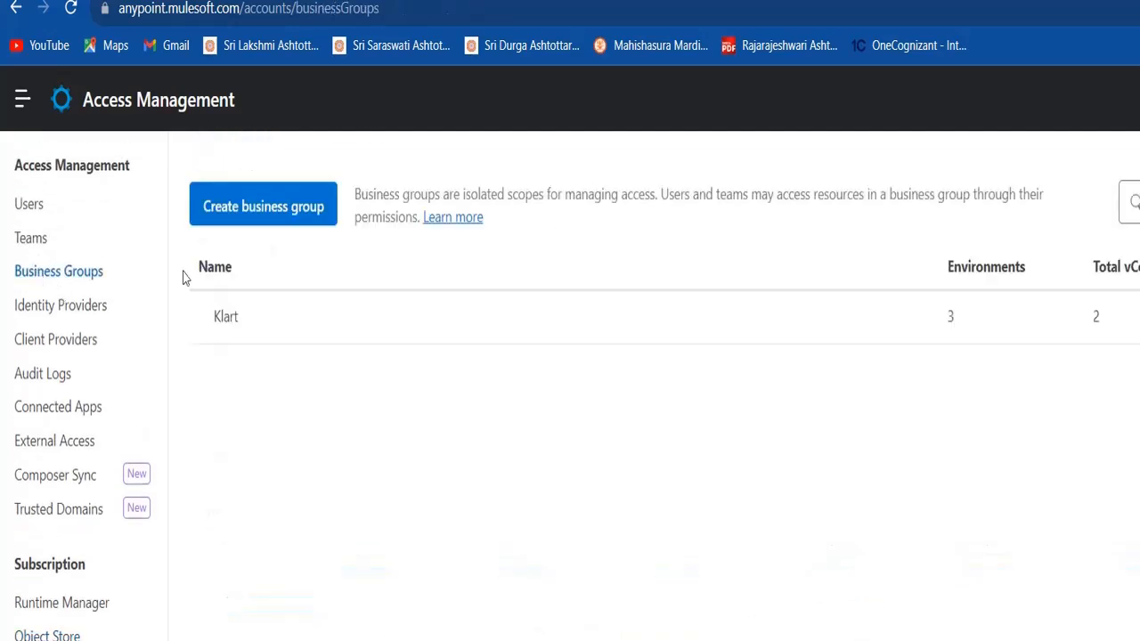
# Confirm Klart's Runtime Manager default region is US East (Ohio), matching us-east-1
pyautogui.click(225, 318)
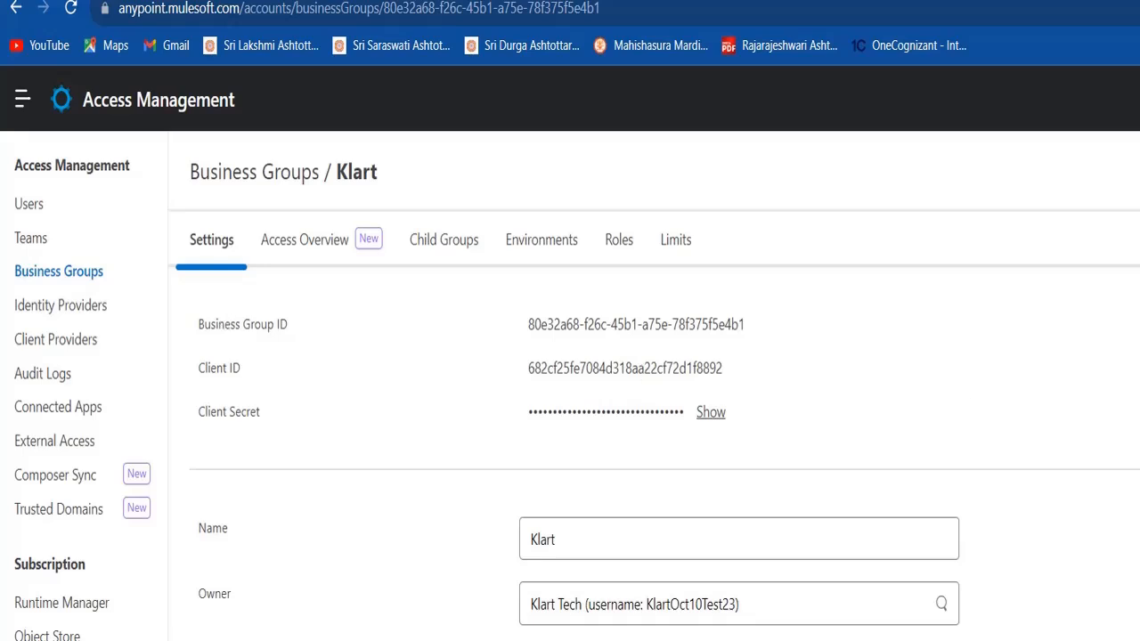
pyautogui.scroll(-7, 570, 386)
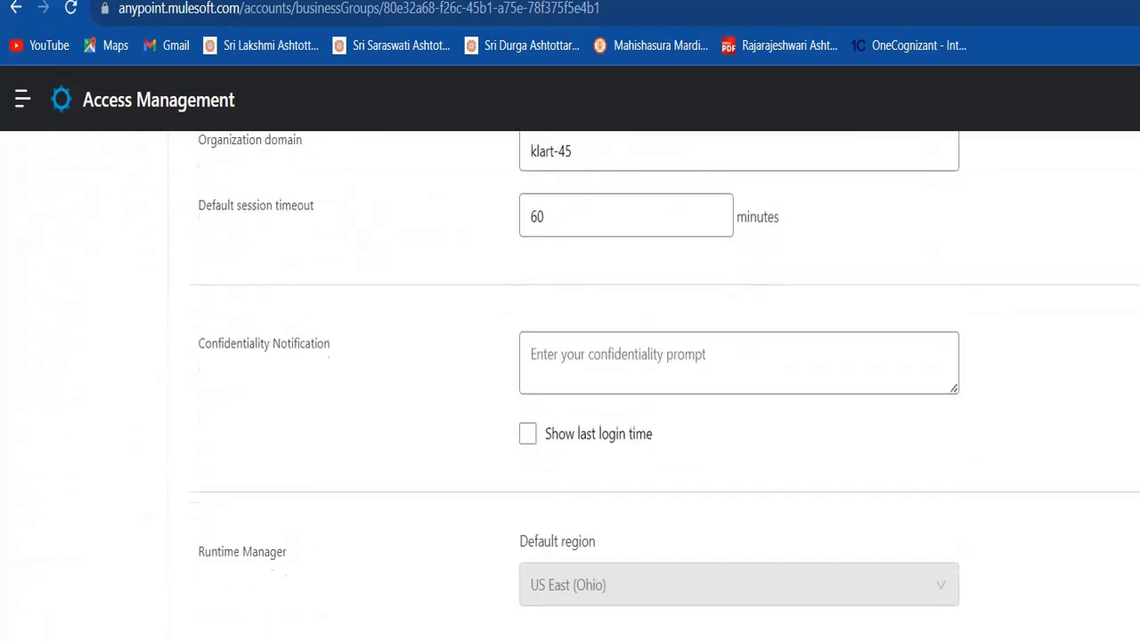
pyautogui.scroll(-2, 571, 385)
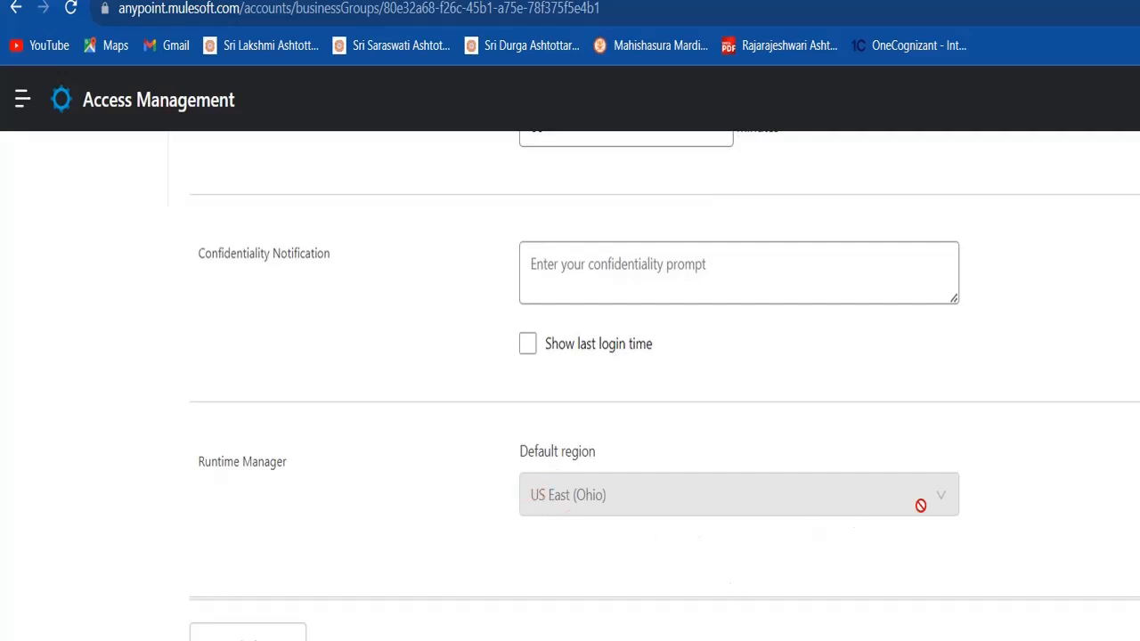
pyautogui.hotkey('alt', 'Tab')
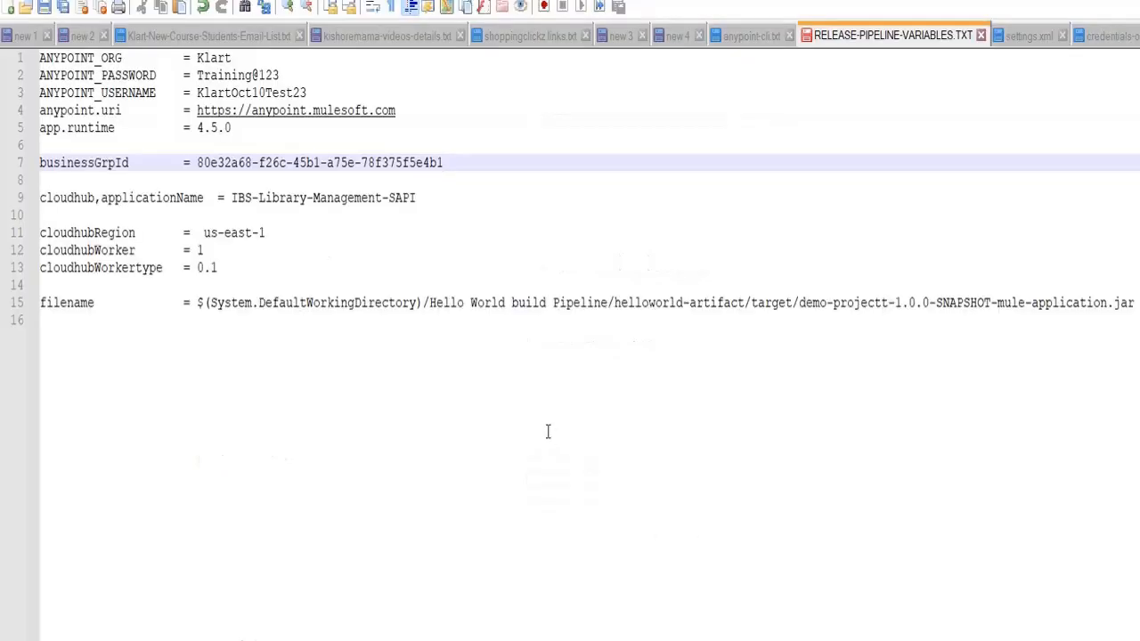
# Save RELEASE-PIPELINE-VARIABLES.TXT with region us-east-1, then go back to the browser
pyautogui.click(282, 231)
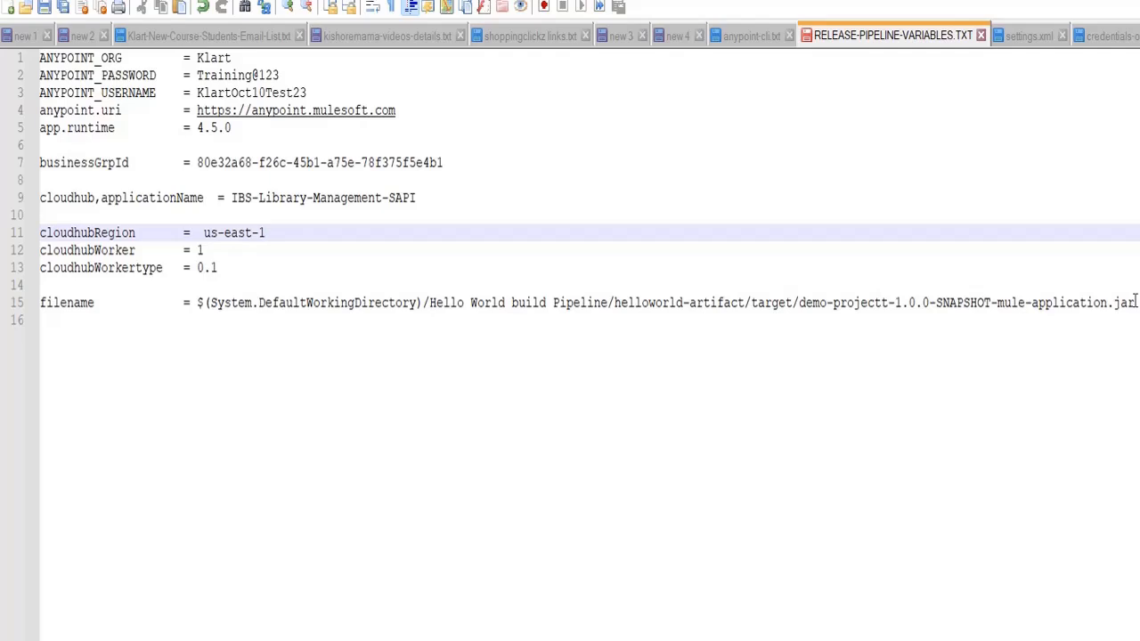
pyautogui.hotkey('ctrl', 's')
pyautogui.click(838, 631)
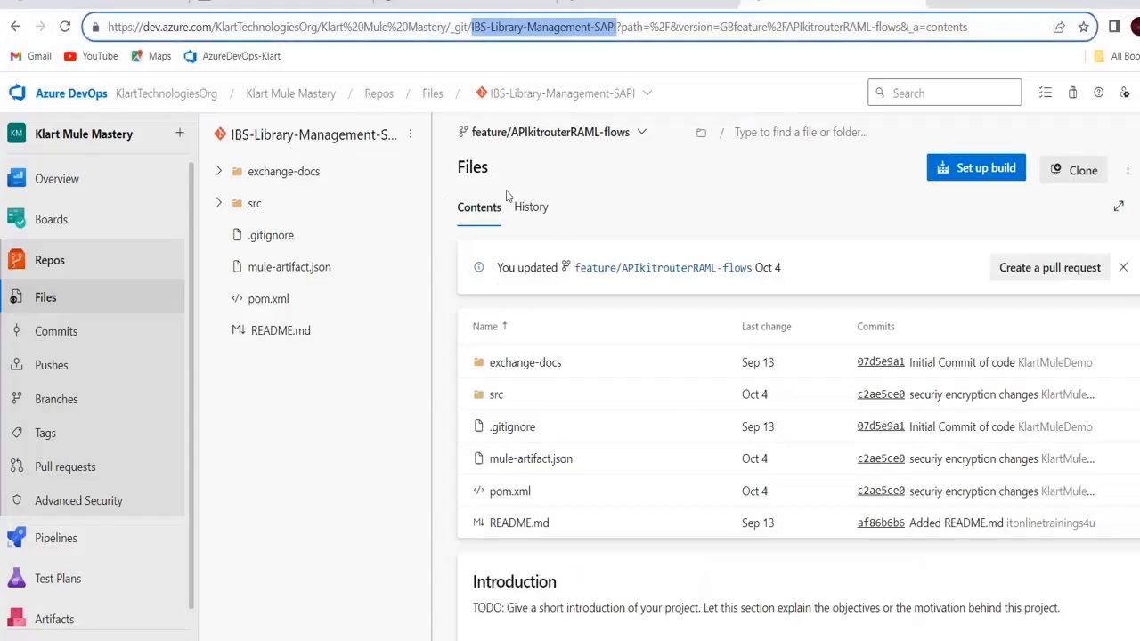
# Show the IBS-Library-Management-SAPI branches: main, DEV, STAGE and feature/APIkitrouterRAML-flows
pyautogui.click(577, 136)
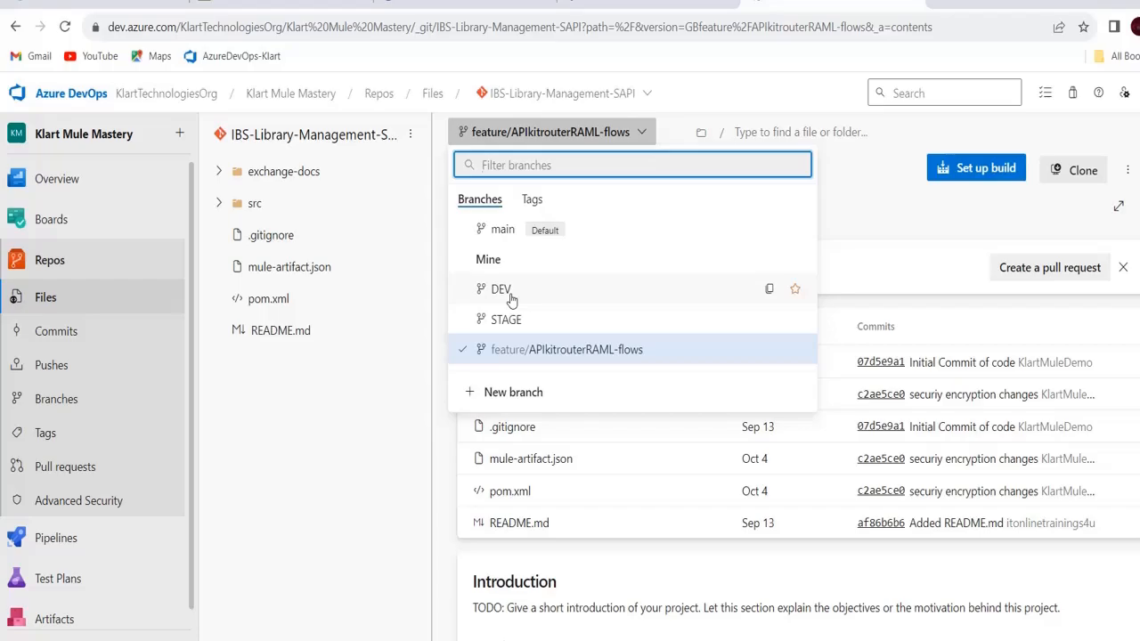
# Dismiss the branch list and go to the Klart Mule Mastery project's empty Pipelines page
pyautogui.hotkey('alt', 'Tab')
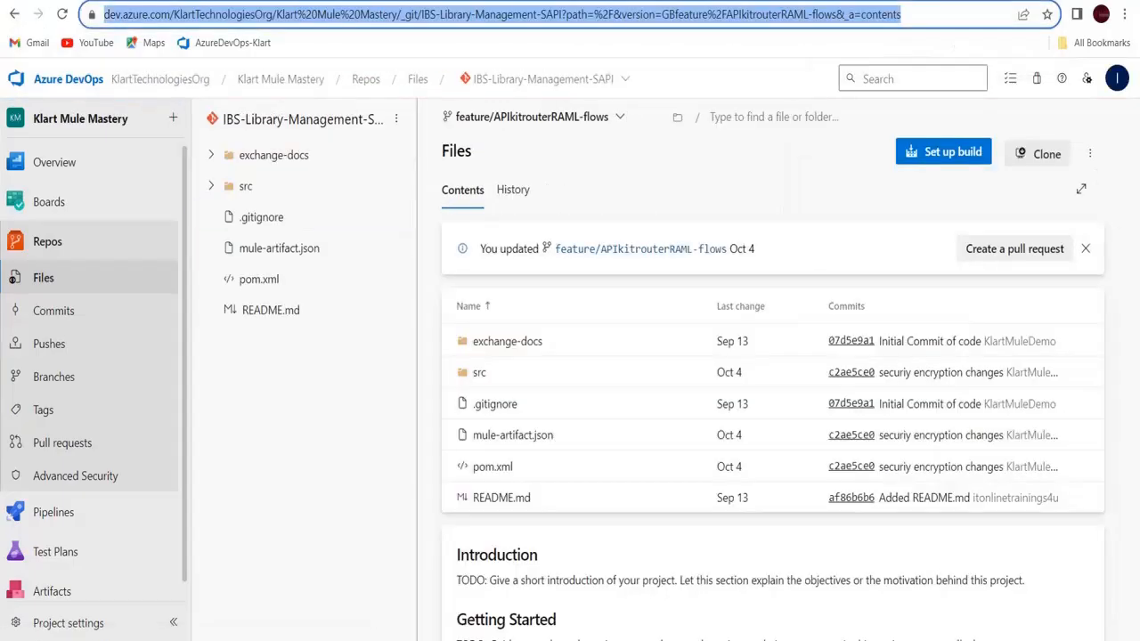
pyautogui.click(335, 476)
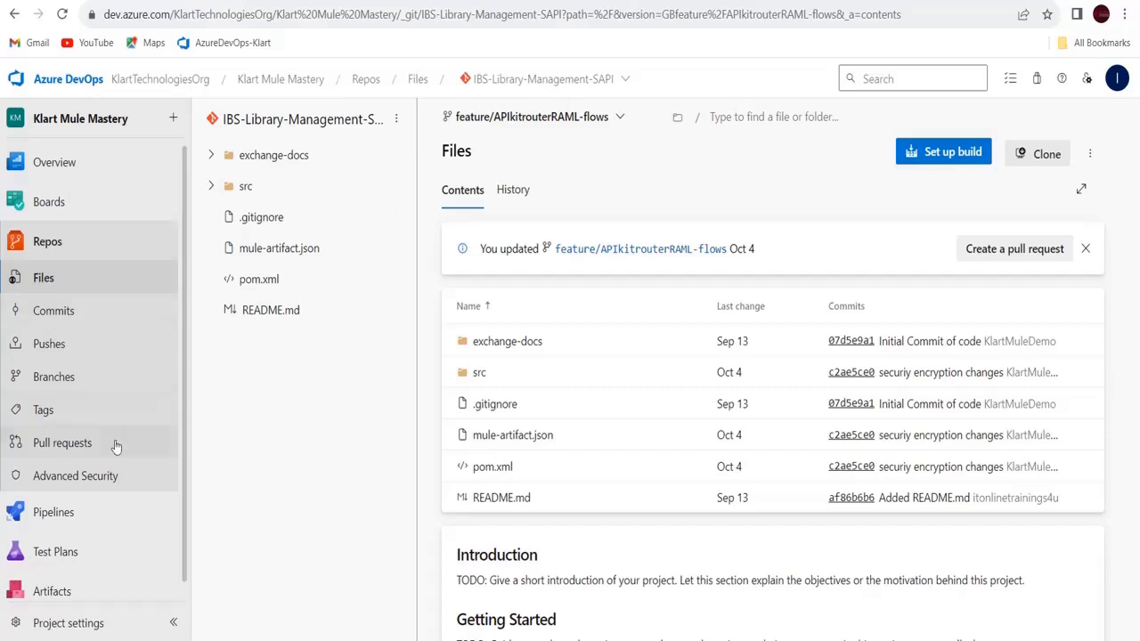
pyautogui.moveTo(136, 536)
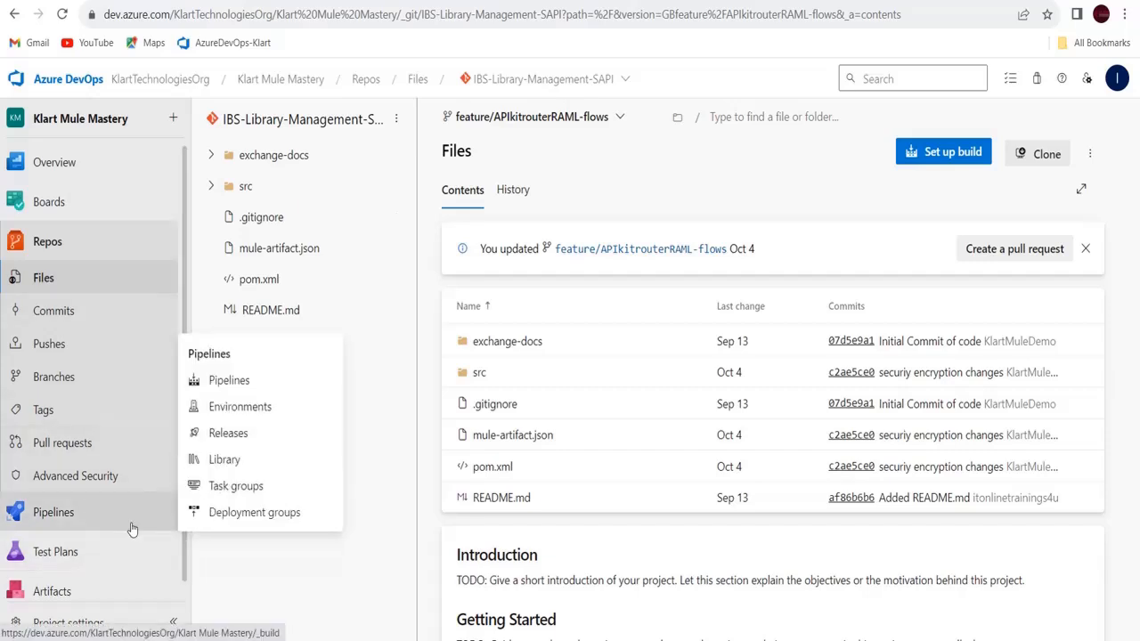
pyautogui.click(245, 390)
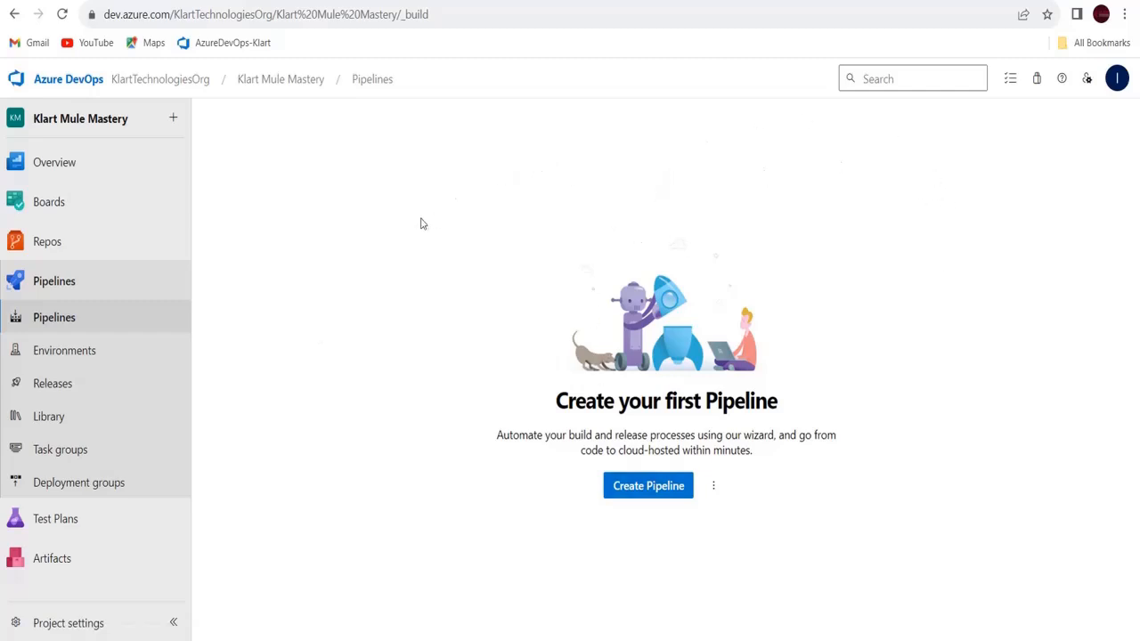
# Start a new pipeline with the classic editor instead of YAML
pyautogui.click(647, 486)
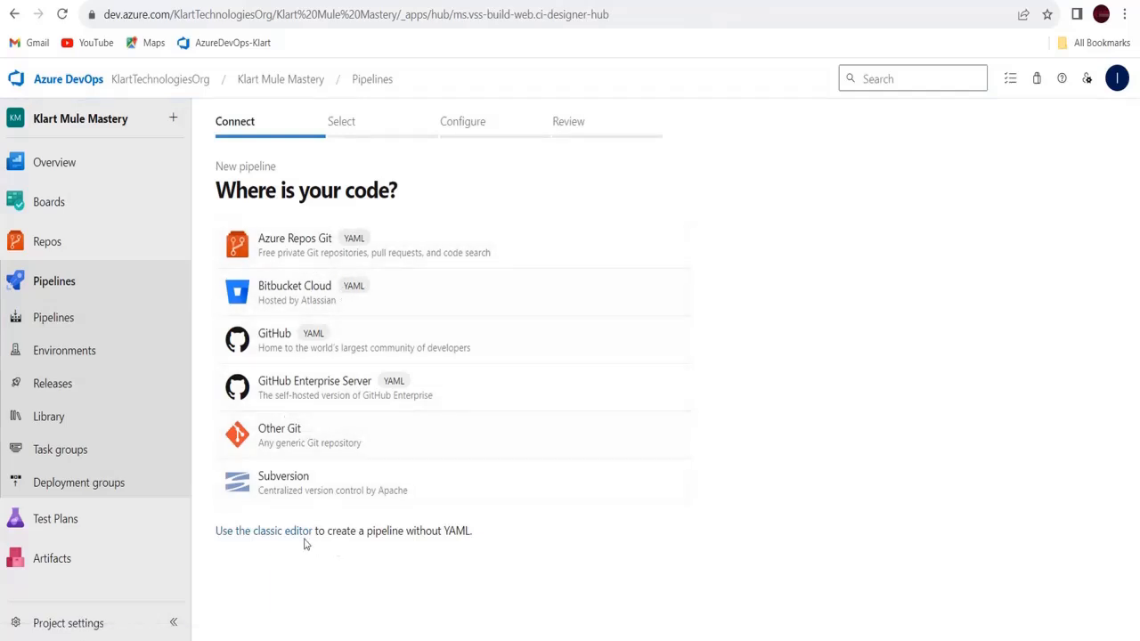
pyautogui.click(260, 533)
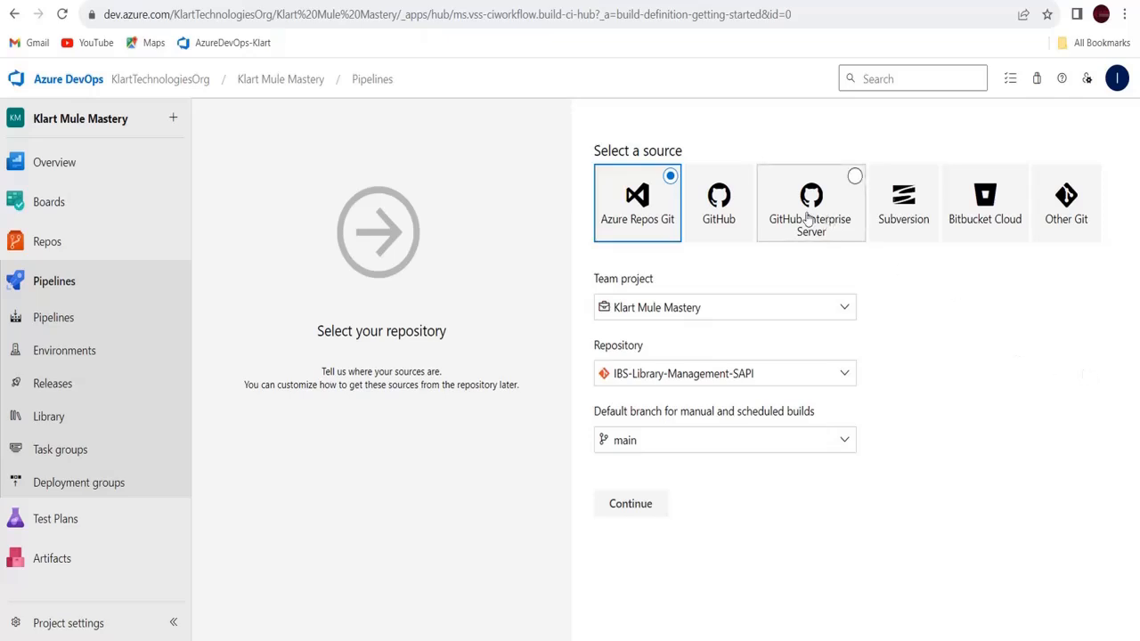
# Keep Azure Repos Git with IBS-Library-Management-SAPI as the repository, and make DEV the default branch
pyautogui.click(742, 190)
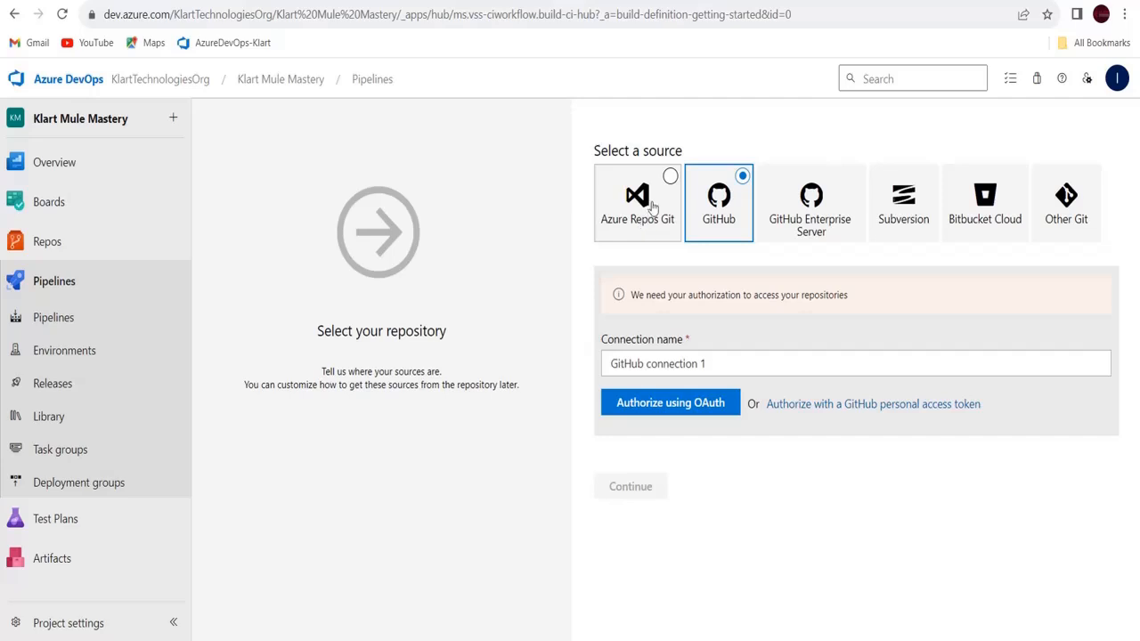
pyautogui.click(651, 205)
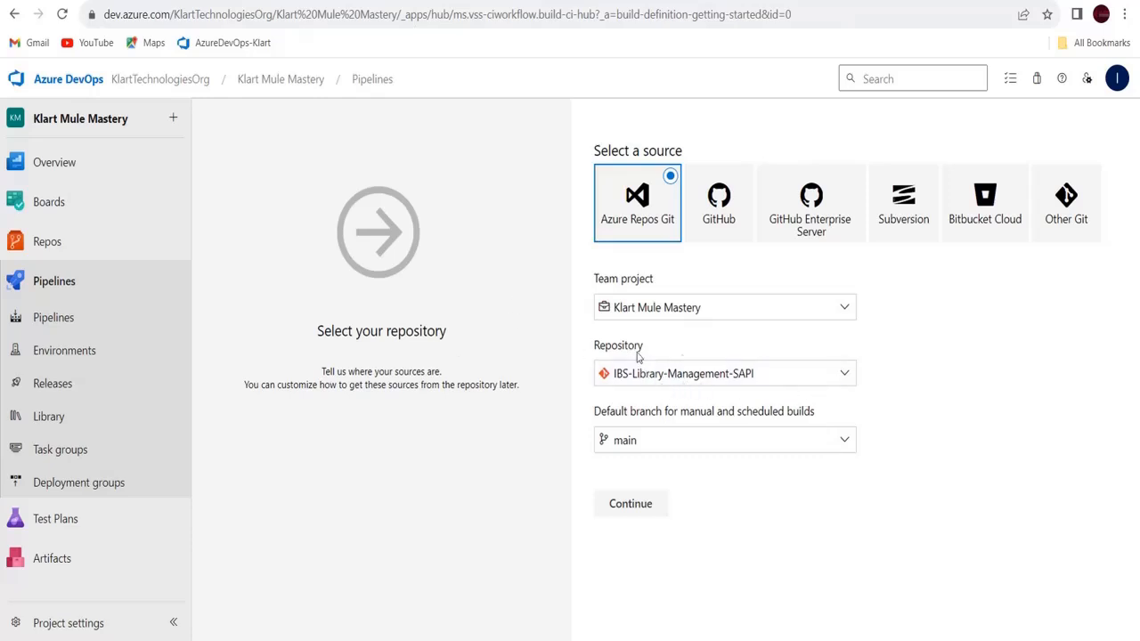
pyautogui.click(779, 380)
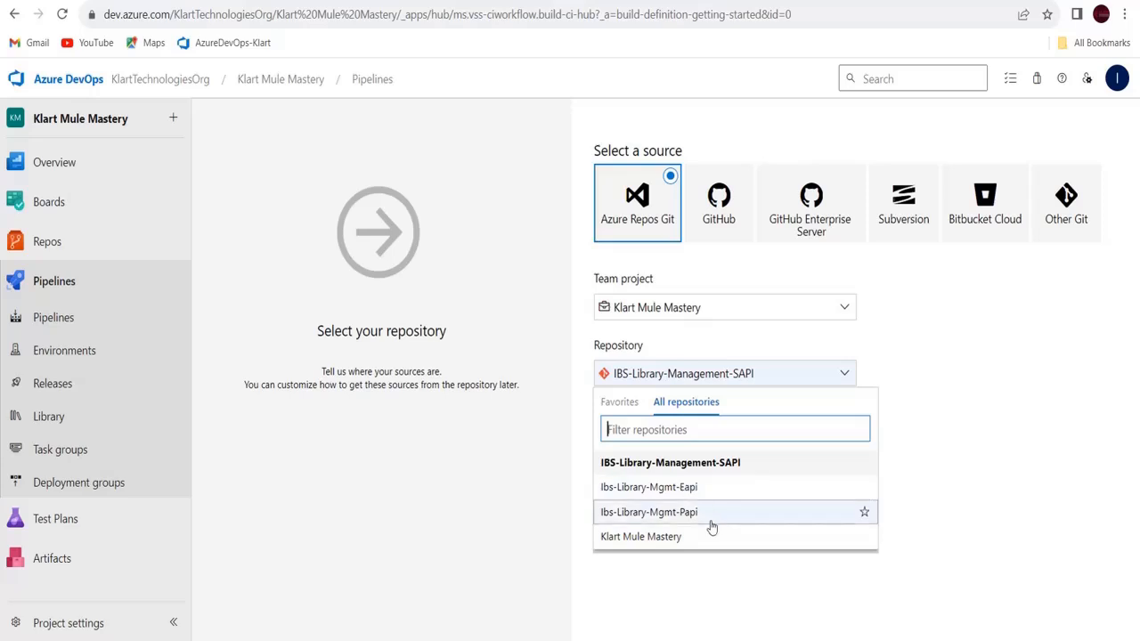
pyautogui.click(712, 389)
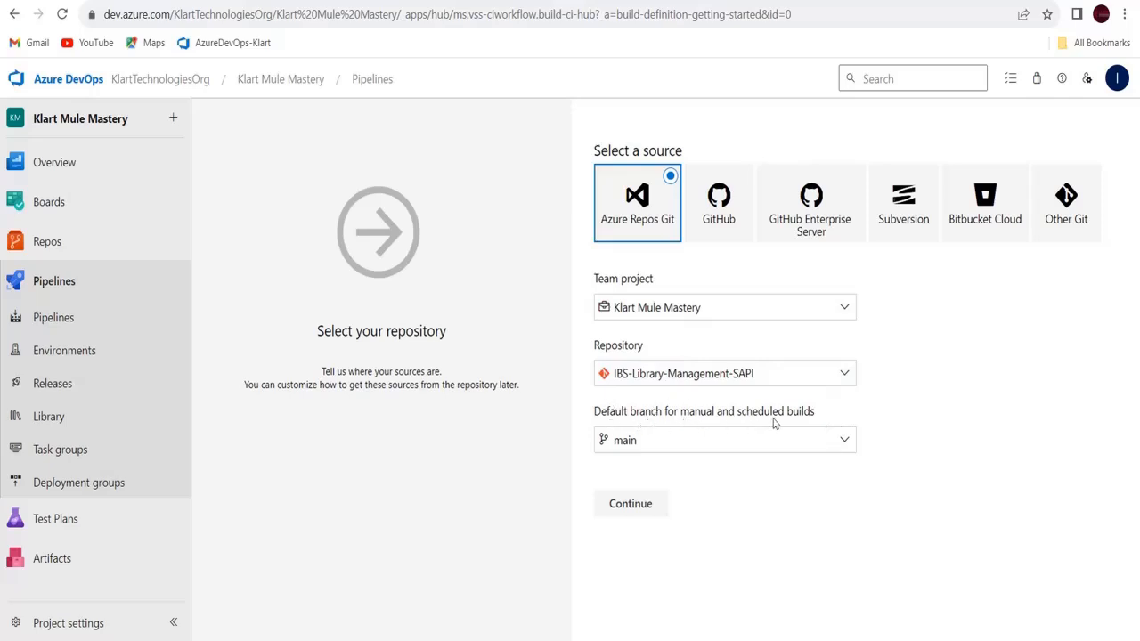
pyautogui.click(843, 443)
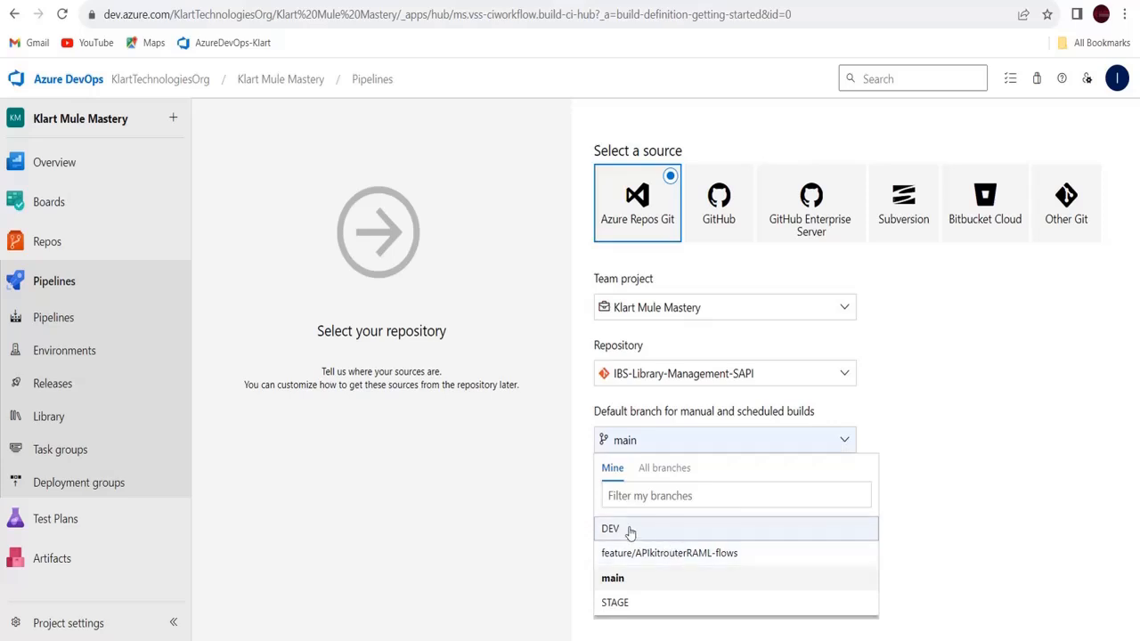
pyautogui.click(613, 529)
pyautogui.click(846, 447)
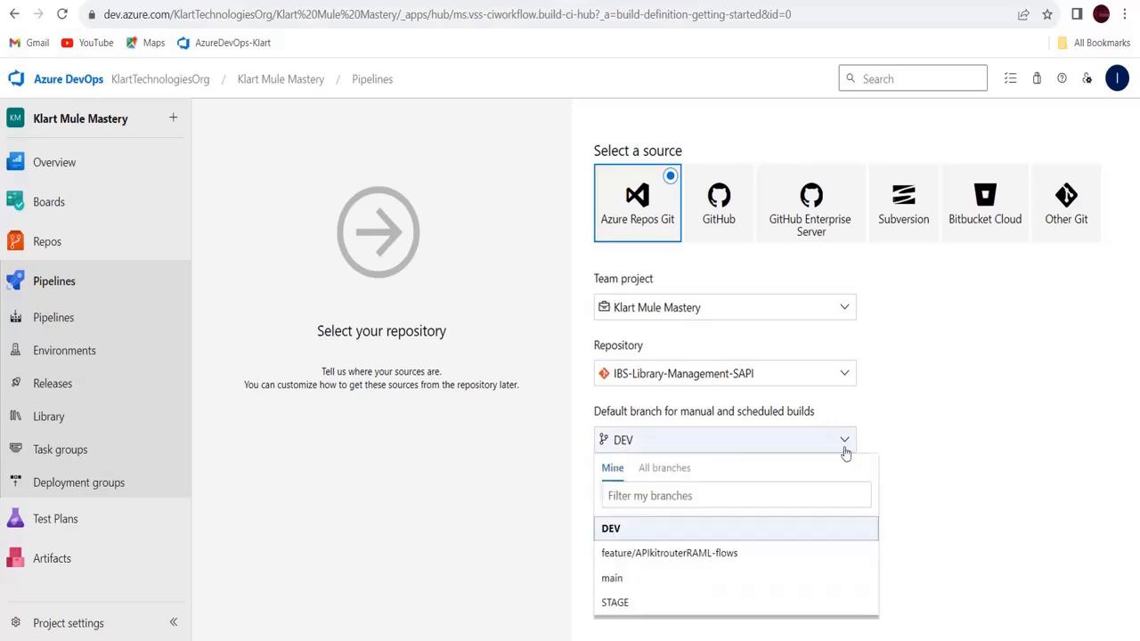
pyautogui.click(622, 532)
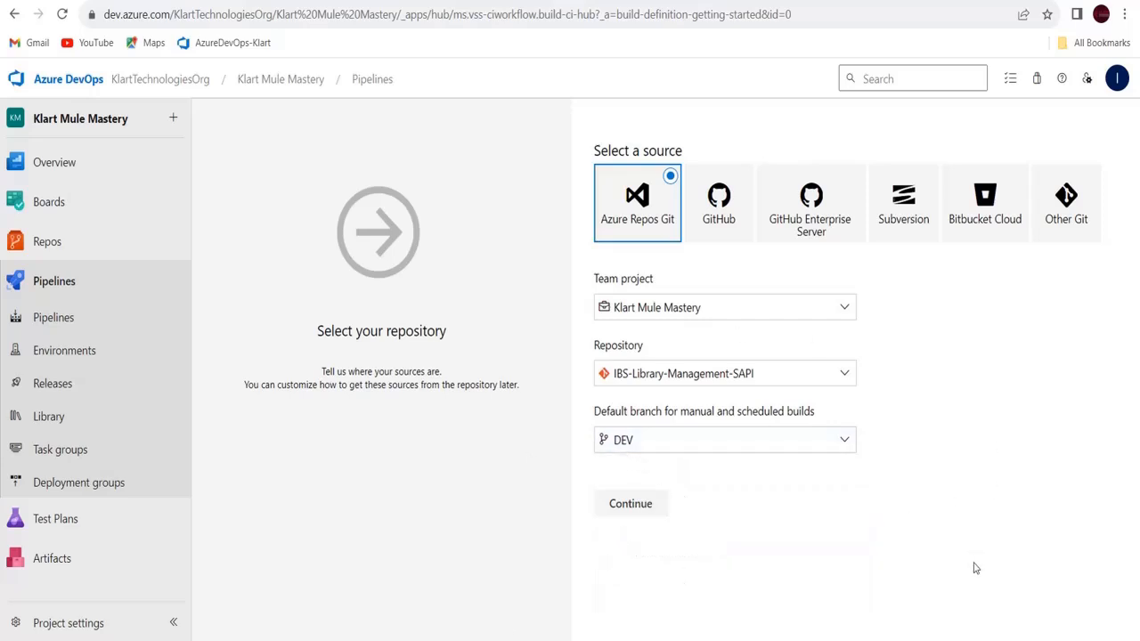
pyautogui.click(842, 451)
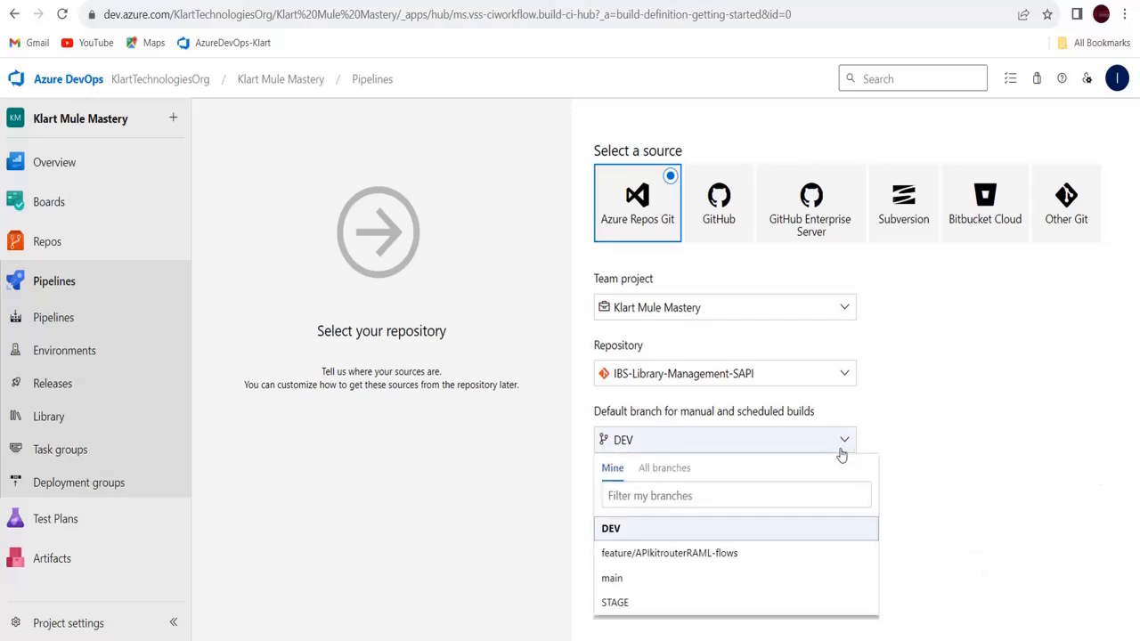
pyautogui.click(621, 531)
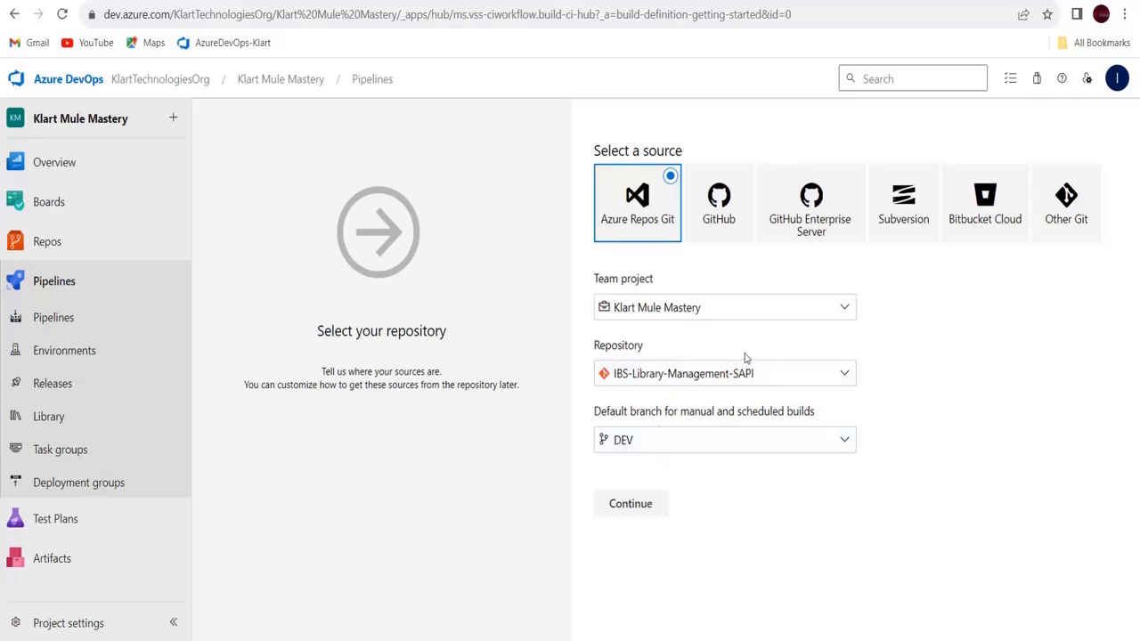
# Search the templates for 'mave' and apply the Maven template
pyautogui.click(643, 505)
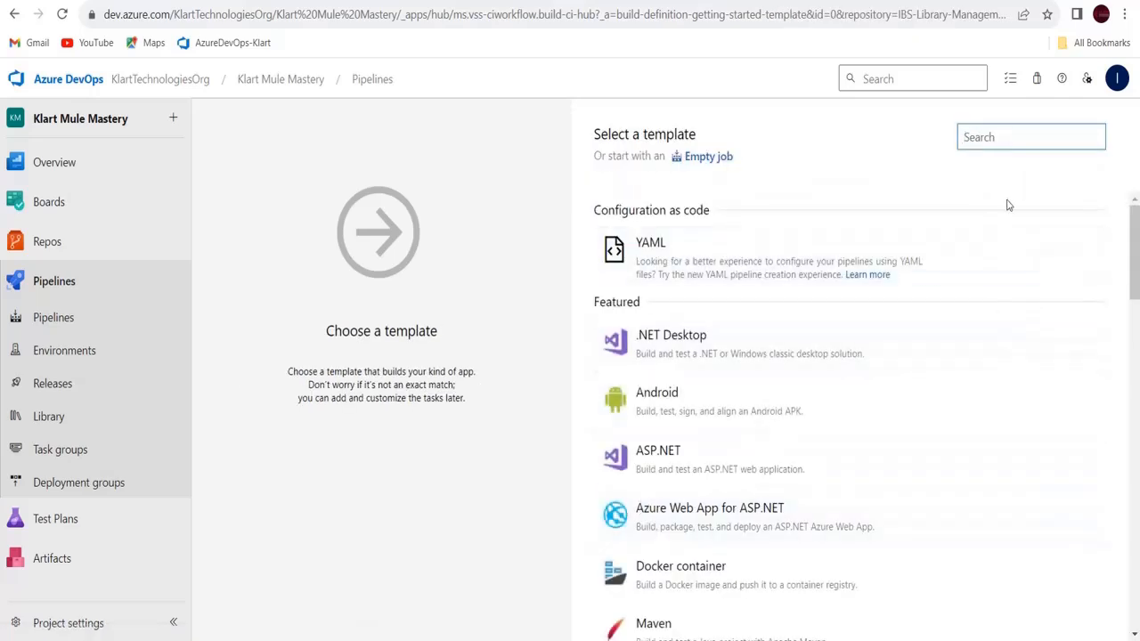
pyautogui.click(1002, 140)
pyautogui.write('mave')
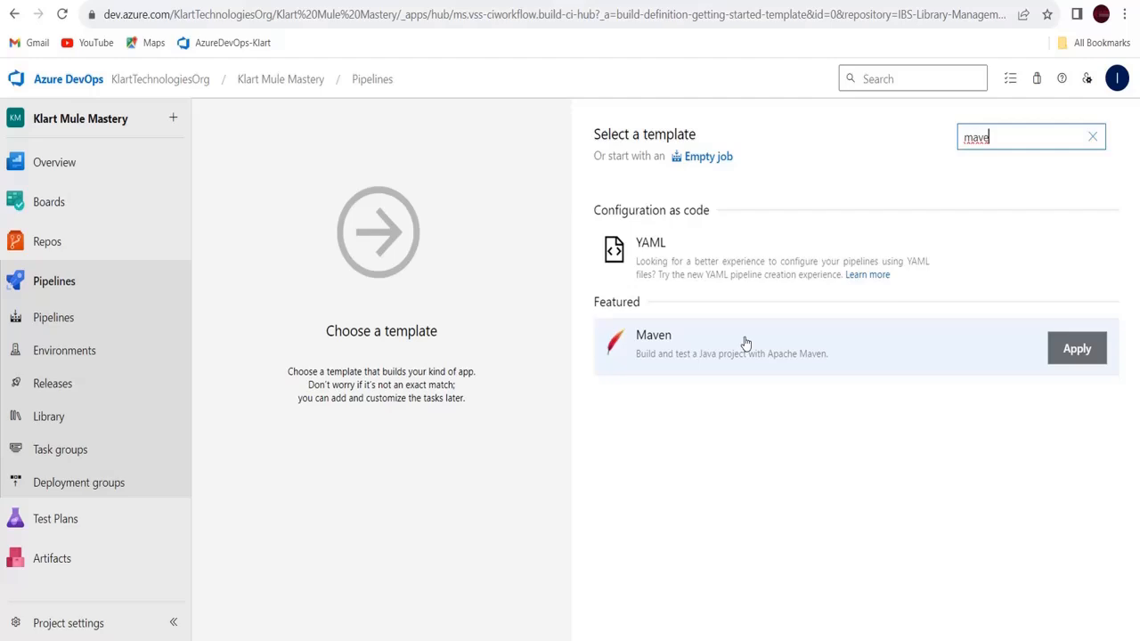
pyautogui.click(1080, 351)
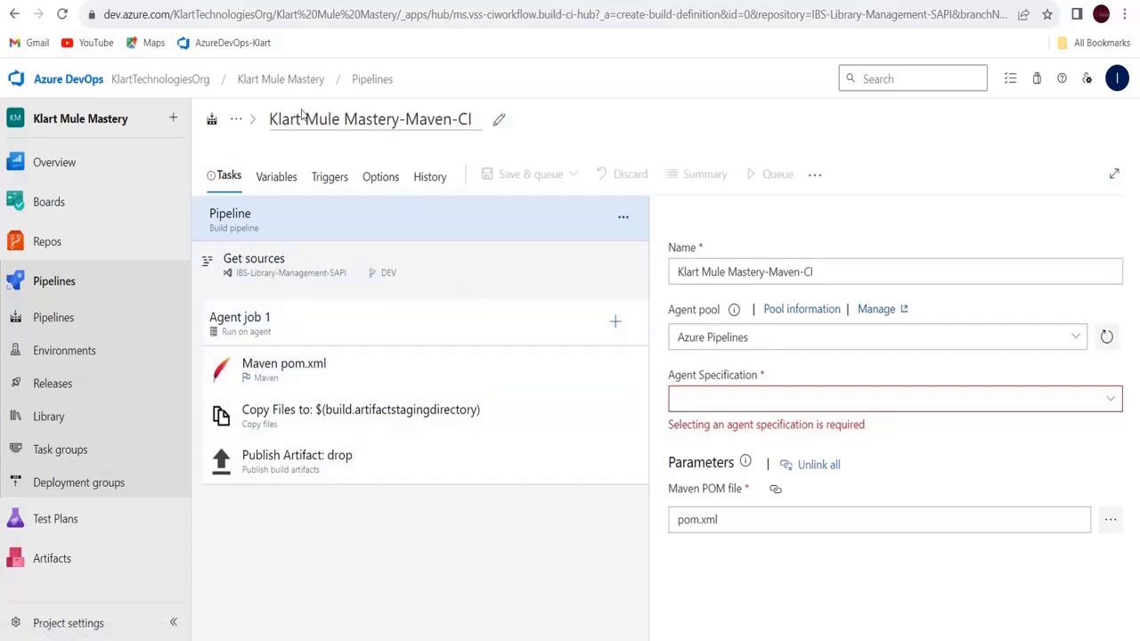
# Change the pipeline title to IBs-Library-Mgmt-SAPI-CI
pyautogui.click(497, 120)
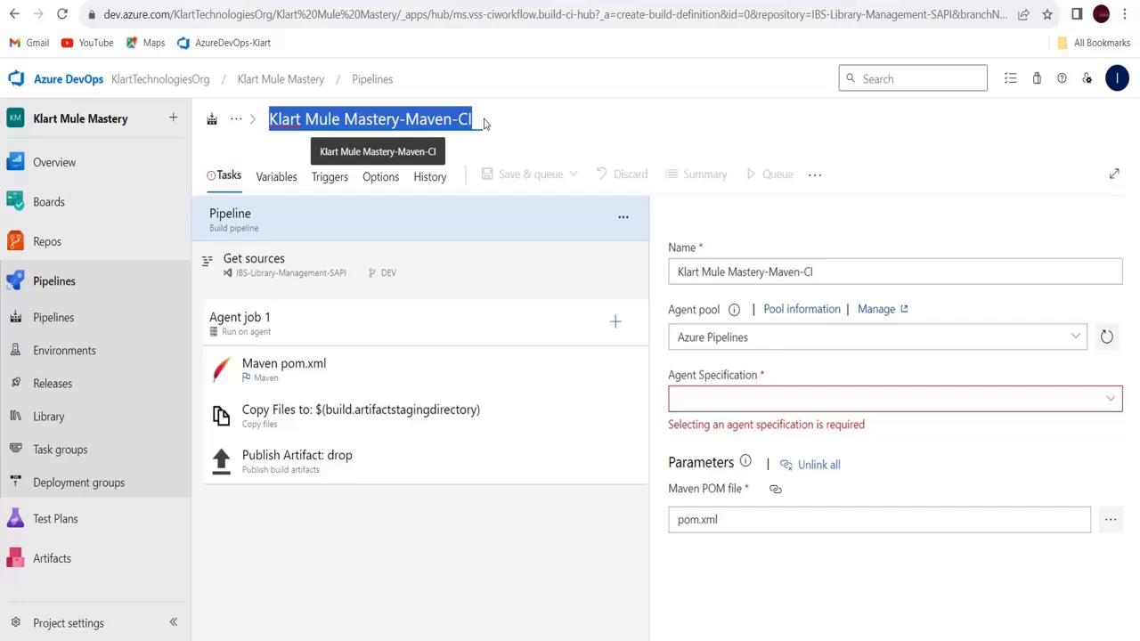
pyautogui.write('IB')
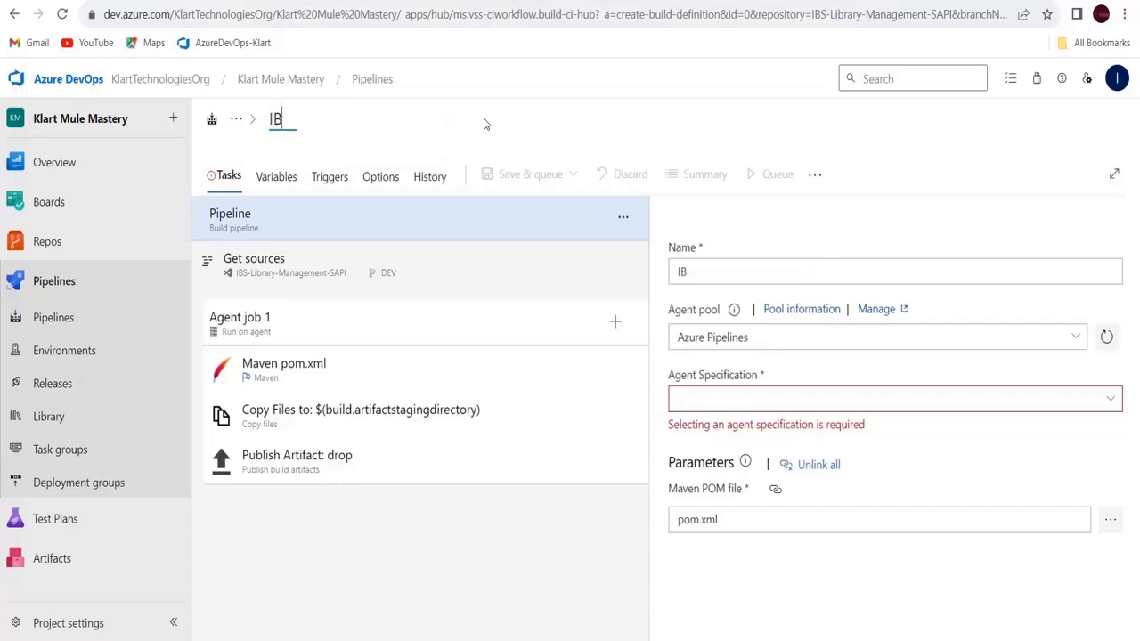
pyautogui.write('s-Librar')
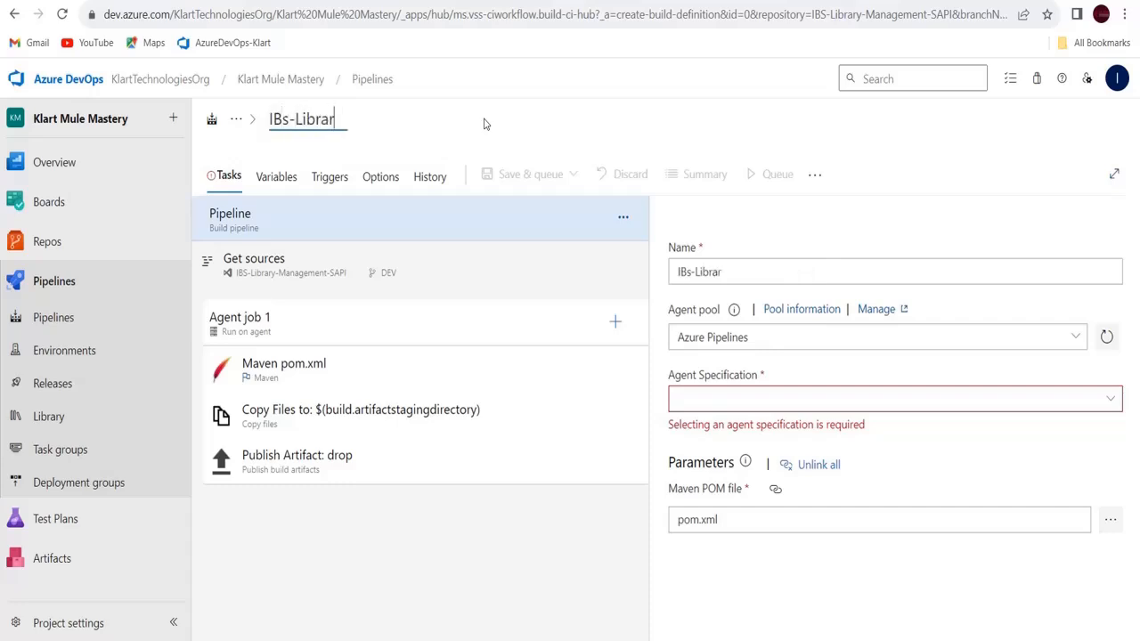
pyautogui.write('y-Mgmt-')
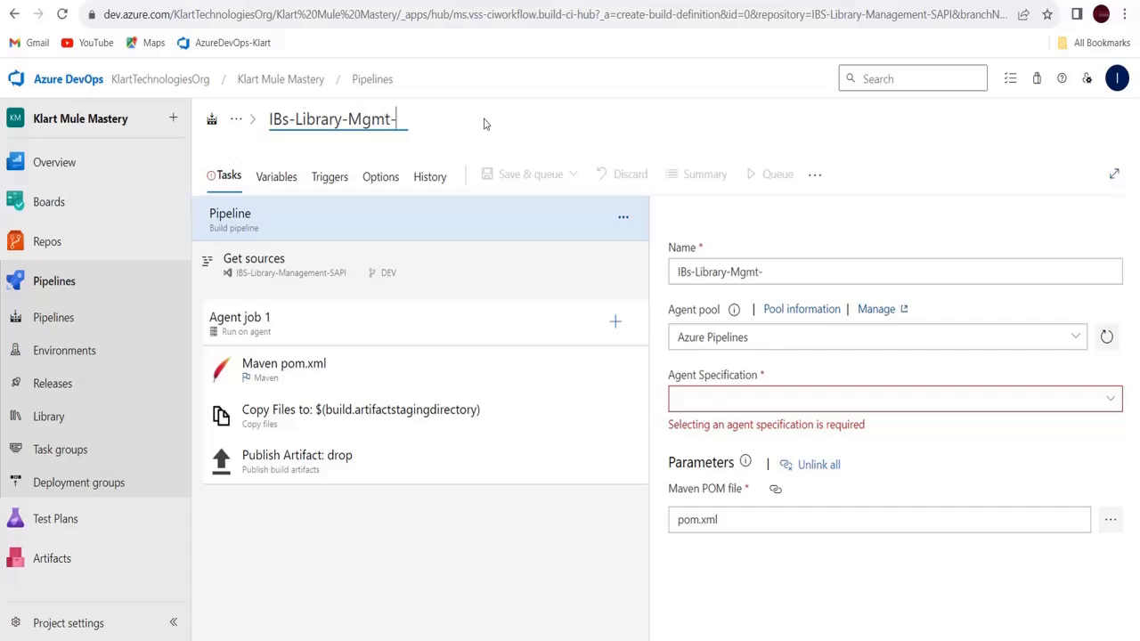
pyautogui.write('SAPI-CI')
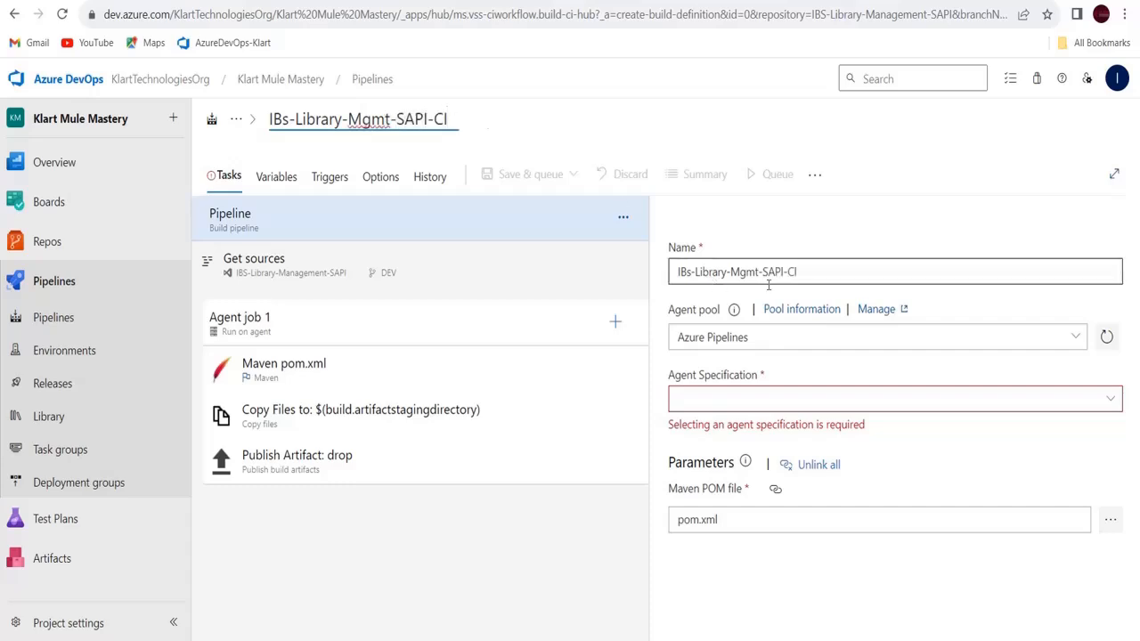
pyautogui.click(794, 271)
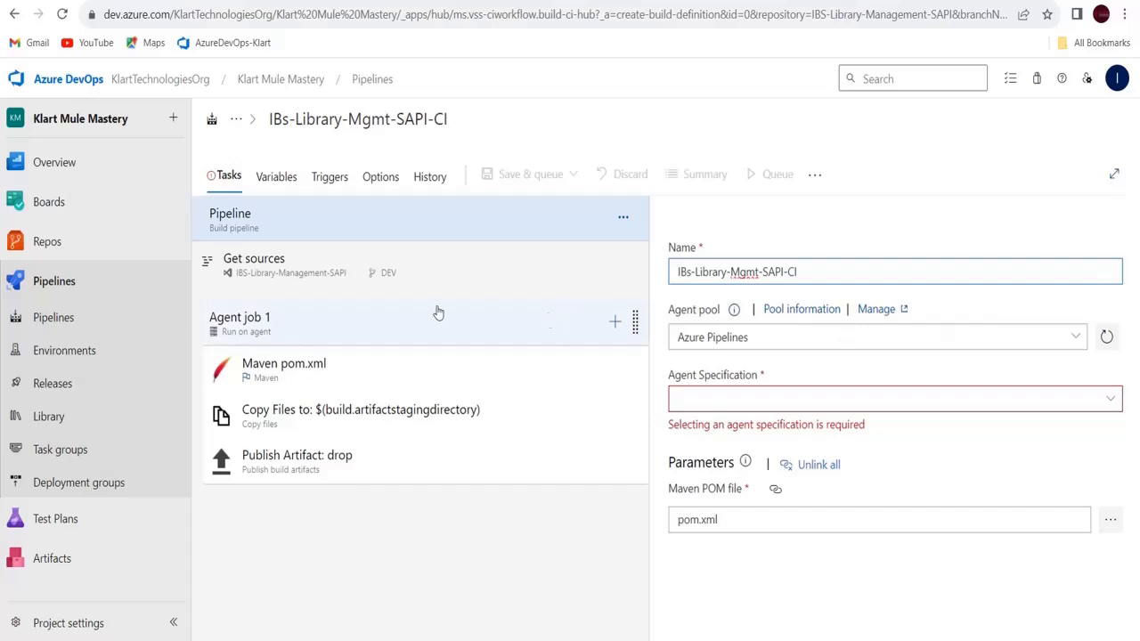
# Review the Agent job 1, Get sources and Pipeline settings, ending on Agent job 1
pyautogui.click(266, 330)
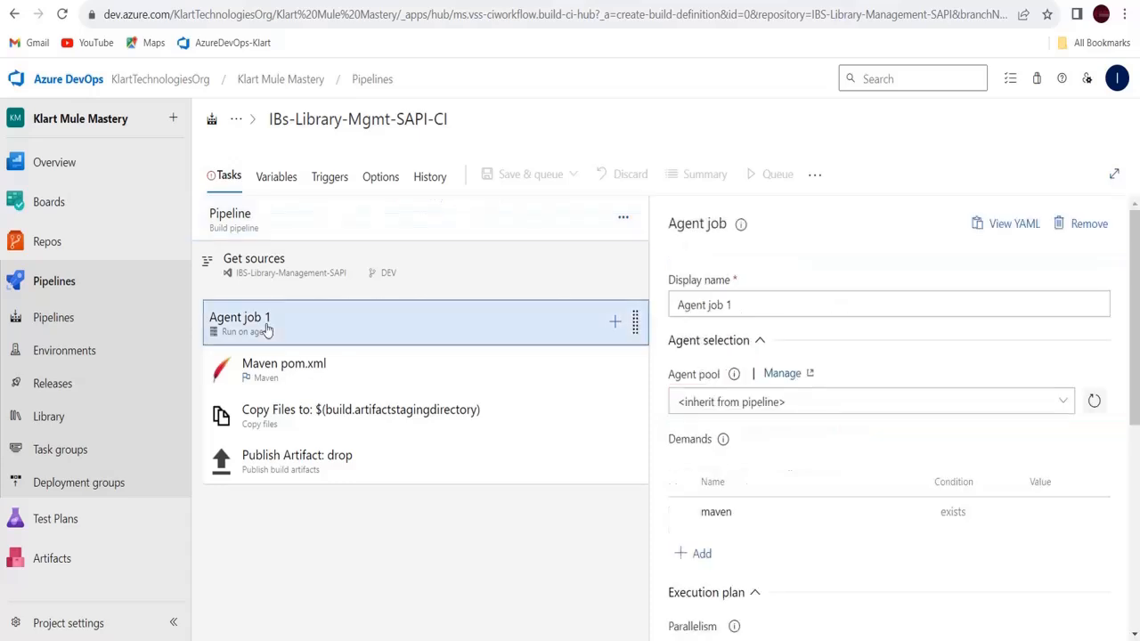
pyautogui.click(256, 265)
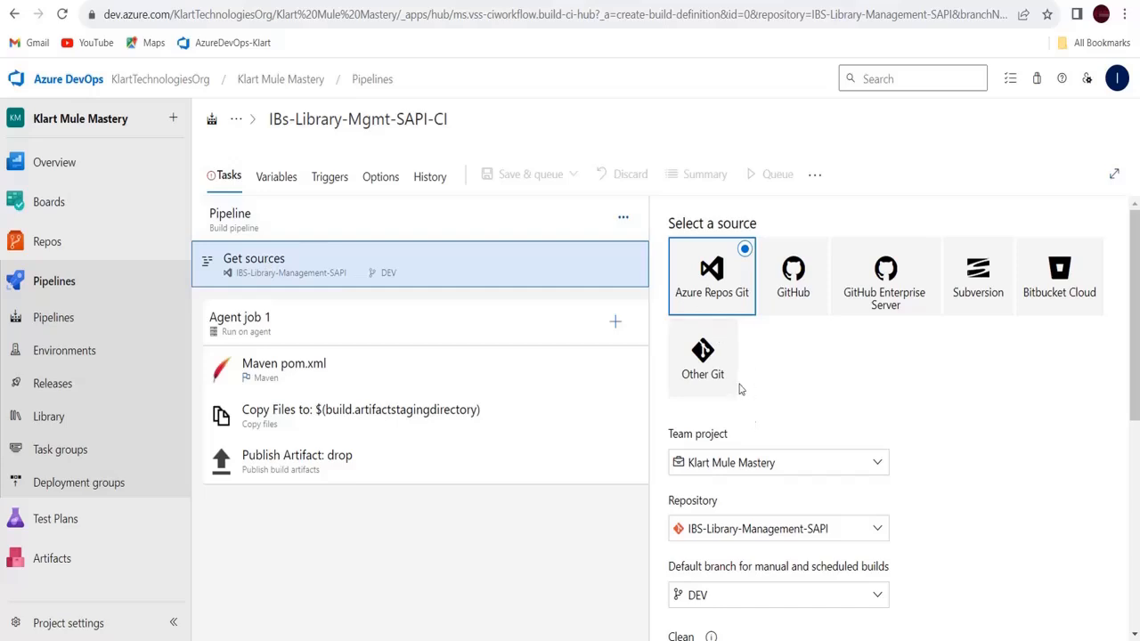
pyautogui.click(254, 226)
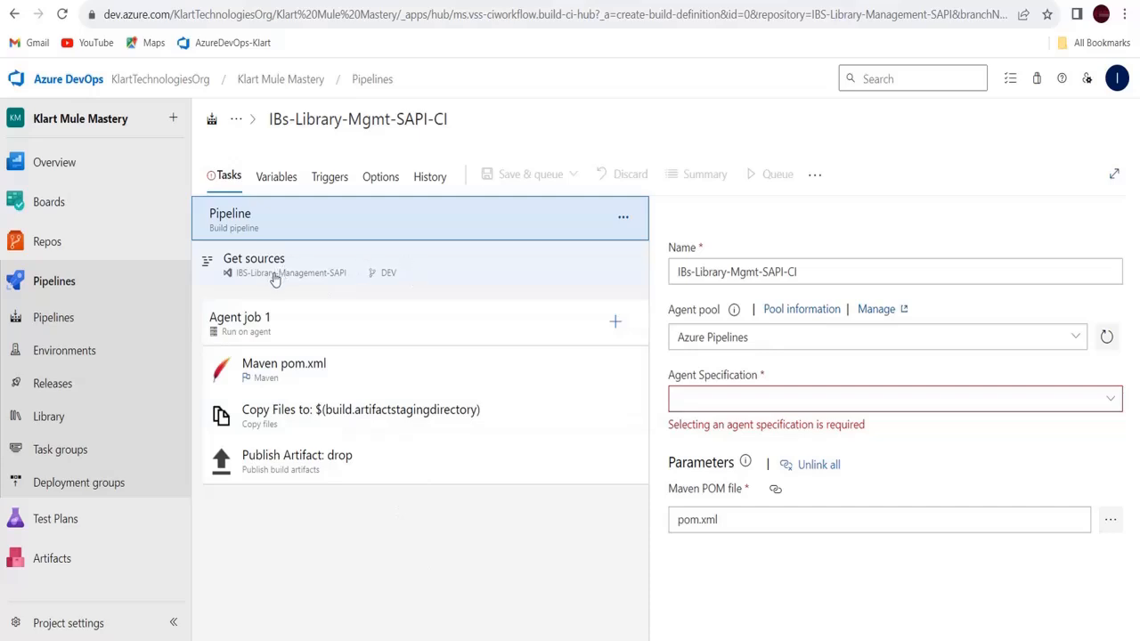
pyautogui.click(275, 347)
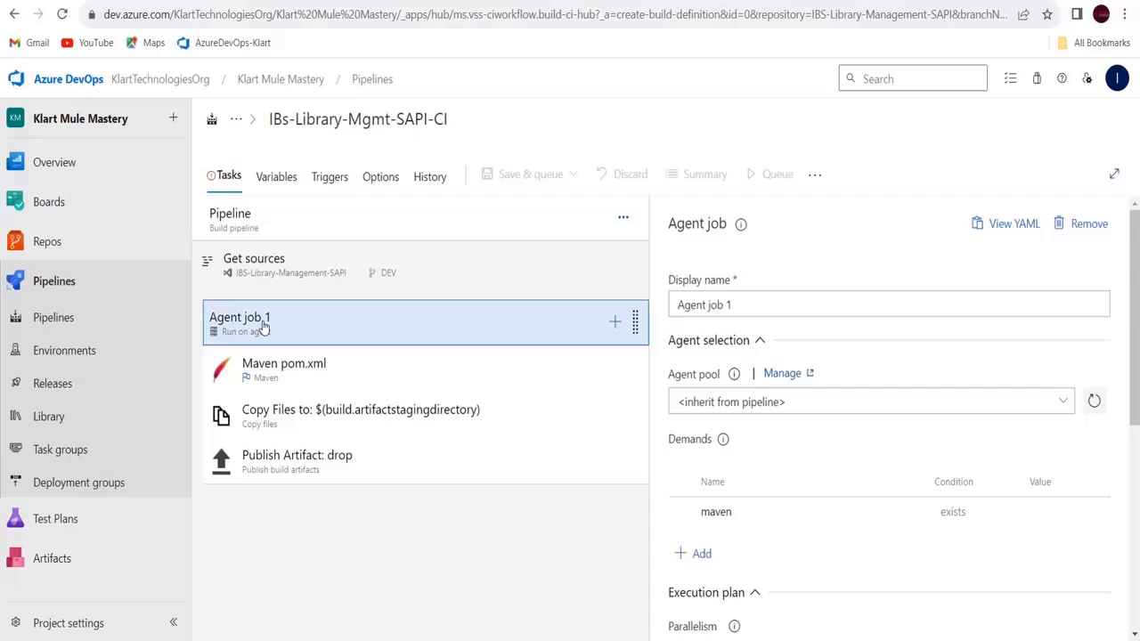
# Rename the job to Agent job-sapi and run it on Azure Pipelines with windows-latest
pyautogui.click(304, 332)
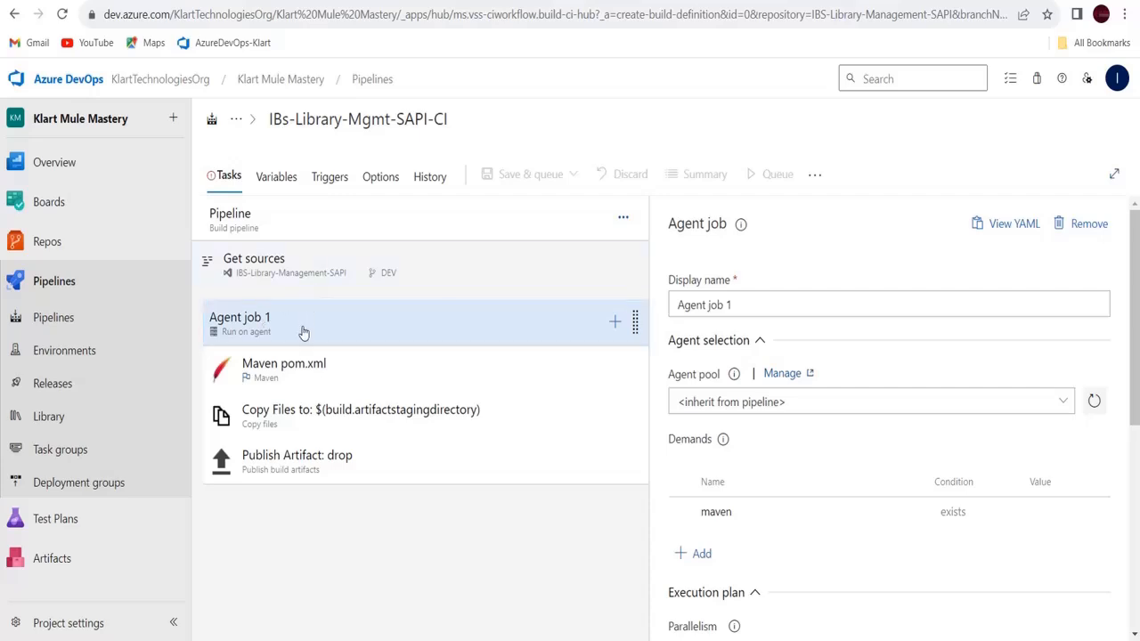
pyautogui.click(748, 304)
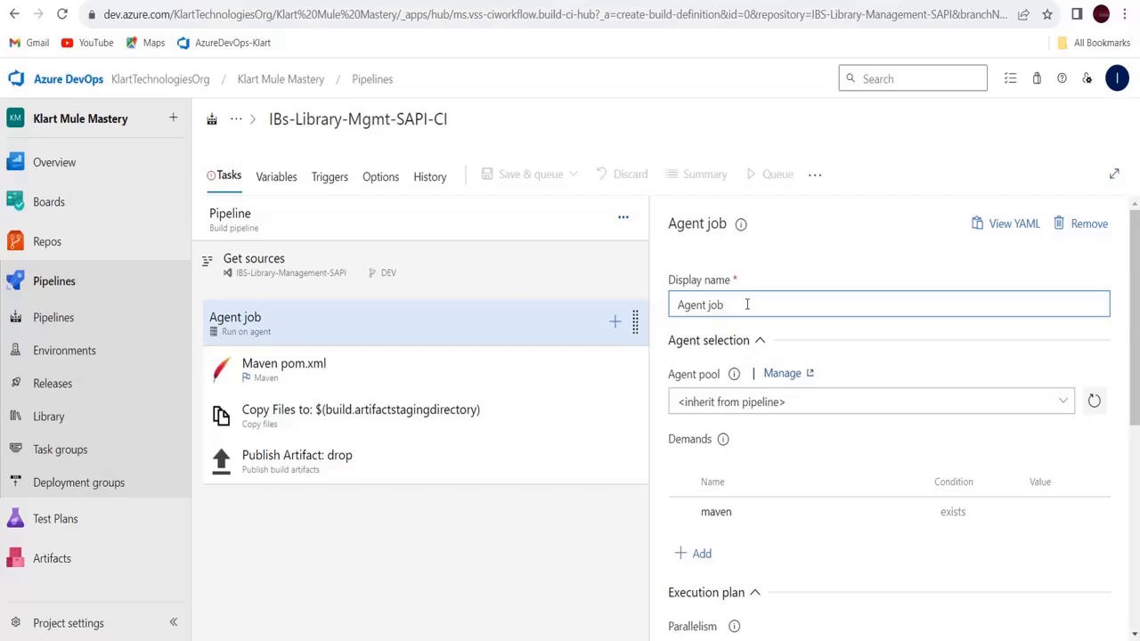
pyautogui.write('-sapi')
pyautogui.click(1063, 403)
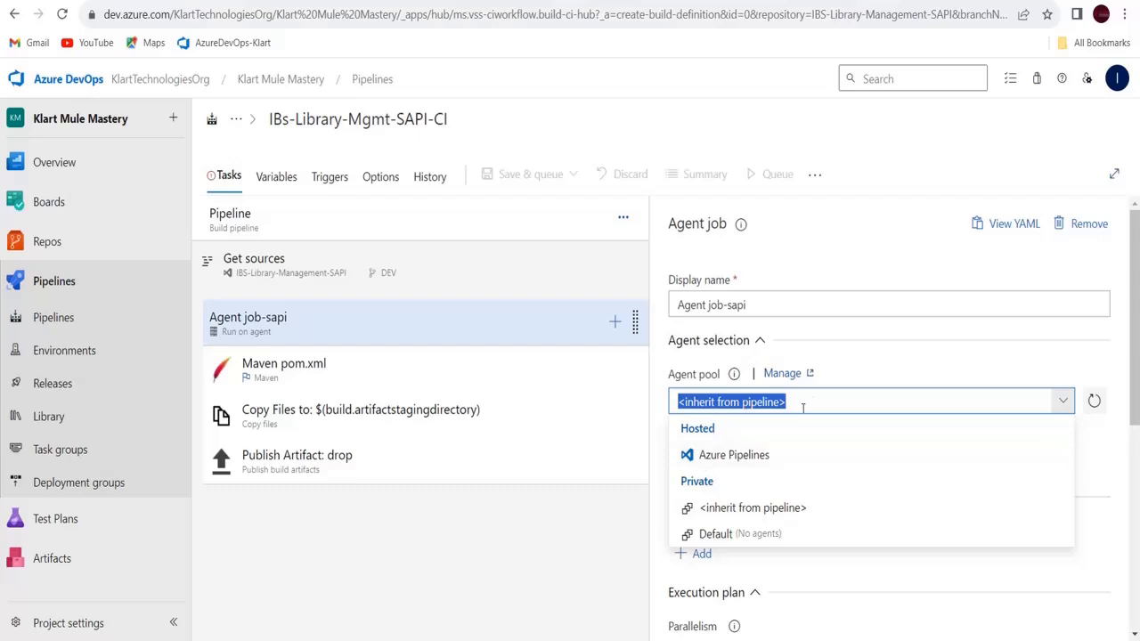
pyautogui.click(741, 458)
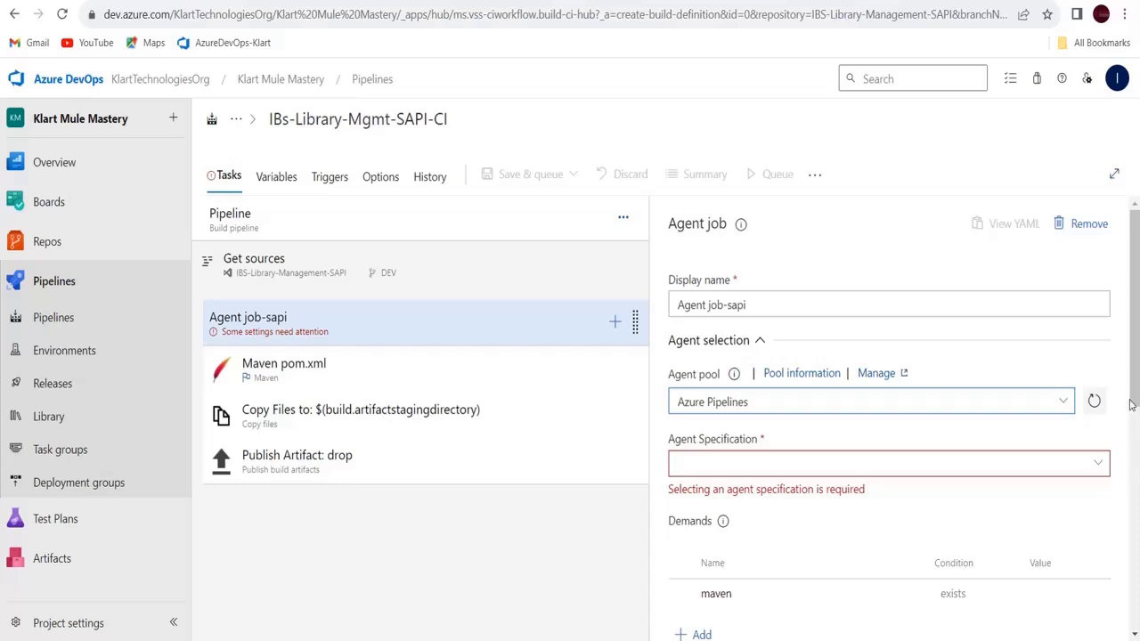
pyautogui.scroll(-2, 1118, 321)
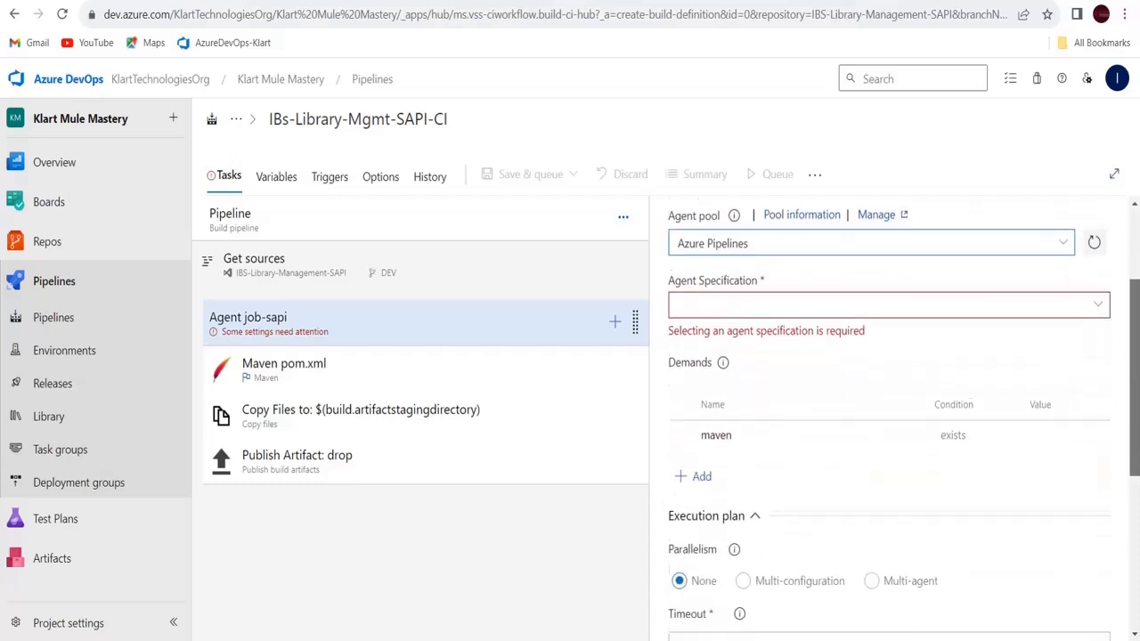
pyautogui.click(1098, 300)
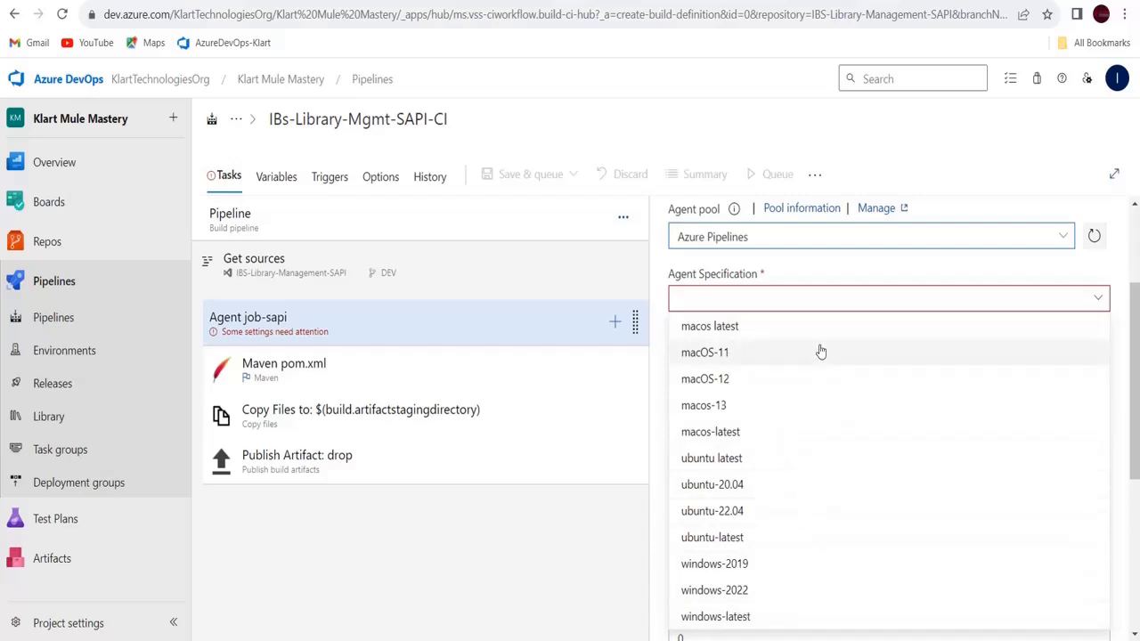
pyautogui.click(719, 143)
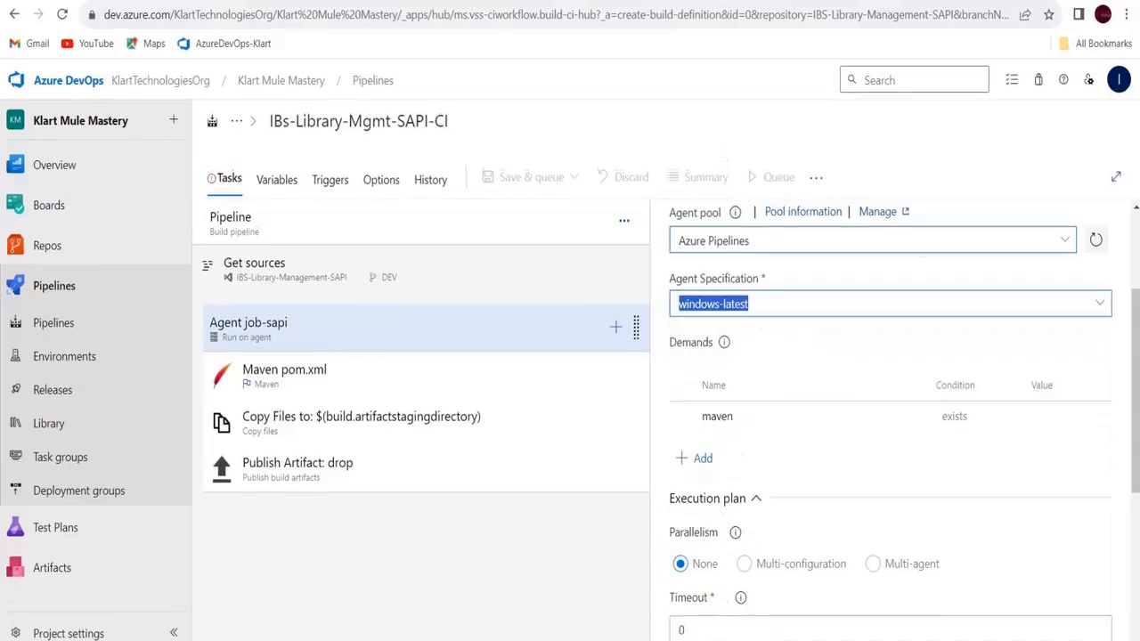
pyautogui.click(1103, 308)
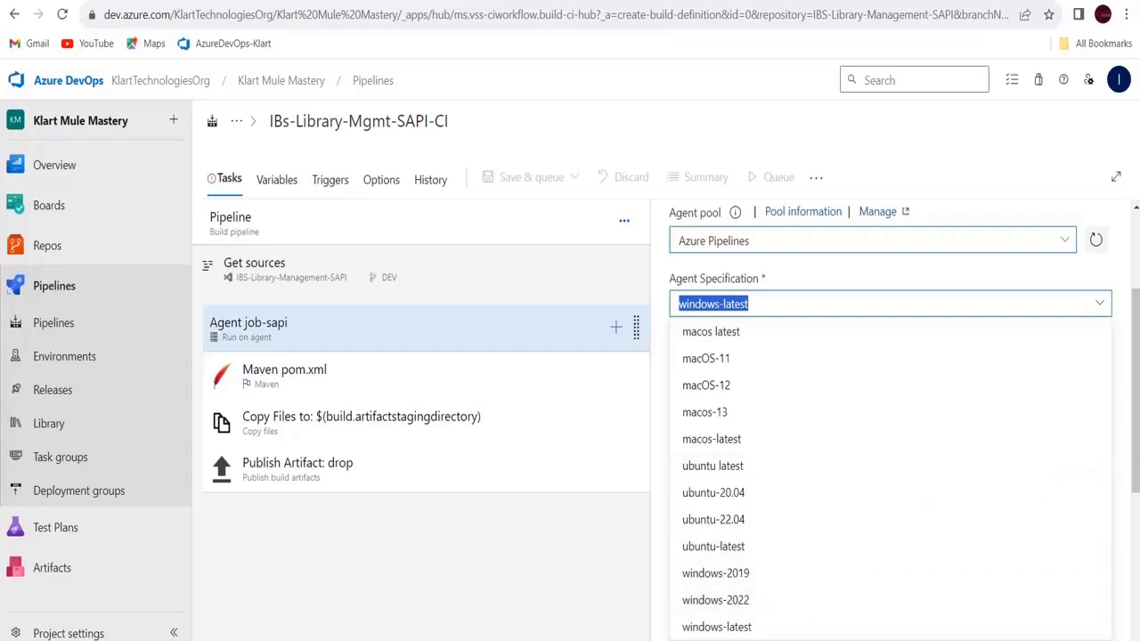
pyautogui.scroll(-3, 1136, 452)
pyautogui.scroll(3, 1121, 432)
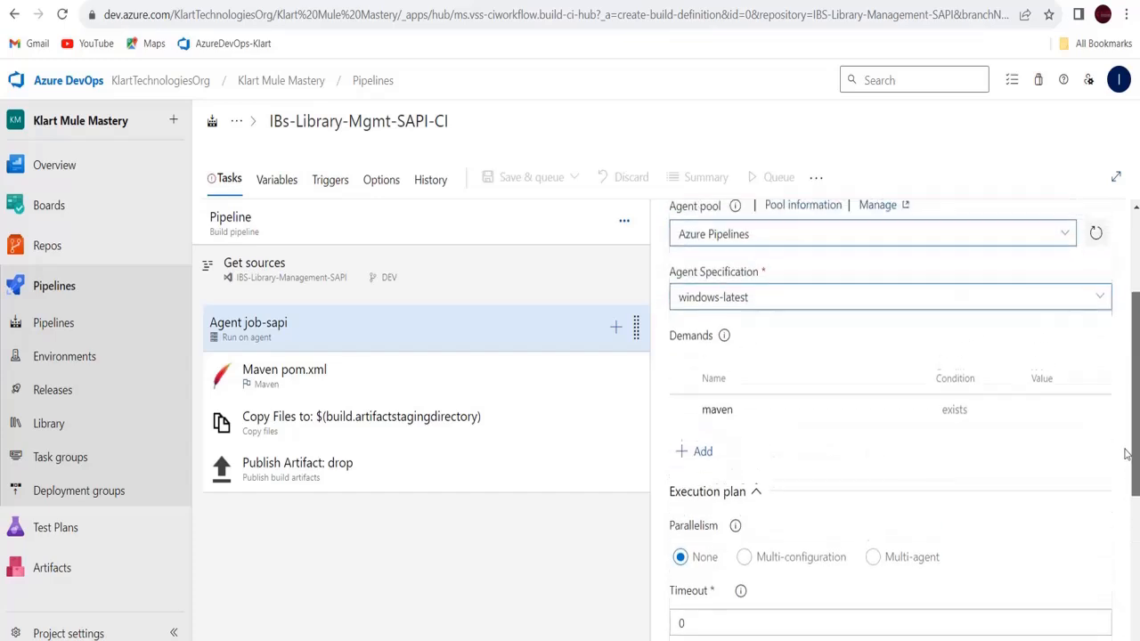
pyautogui.click(1089, 326)
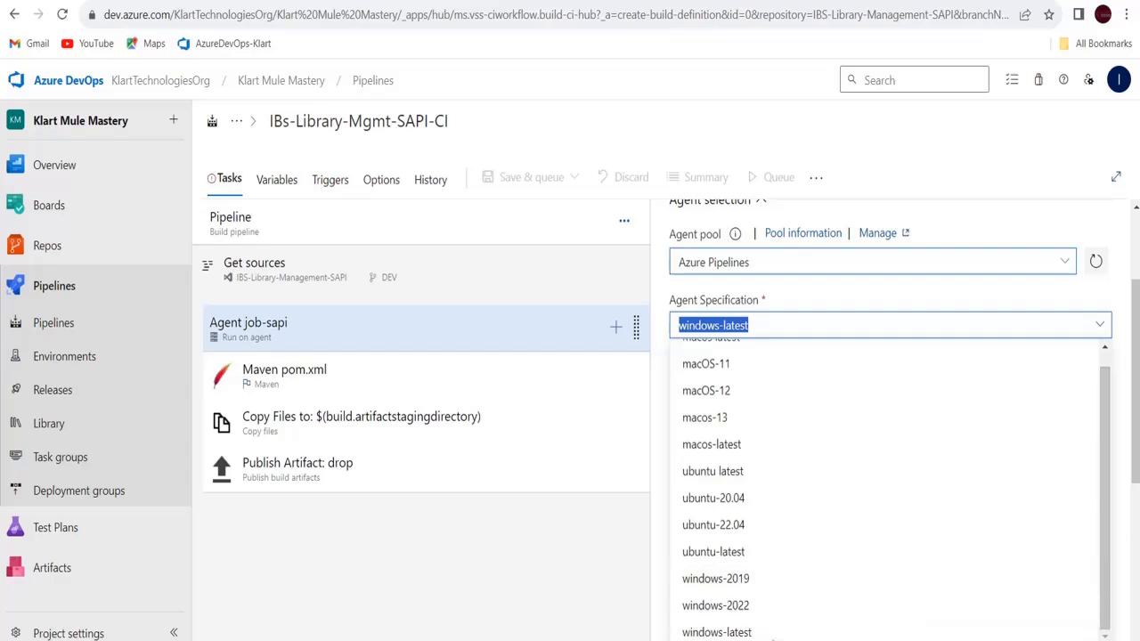
pyautogui.click(723, 632)
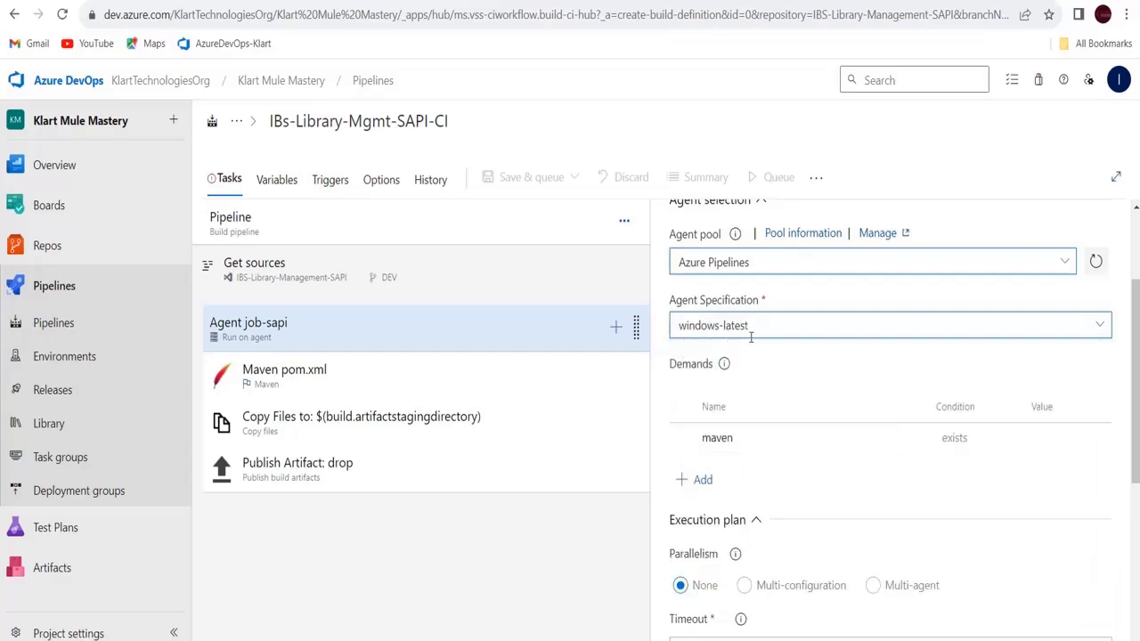
pyautogui.click(1102, 328)
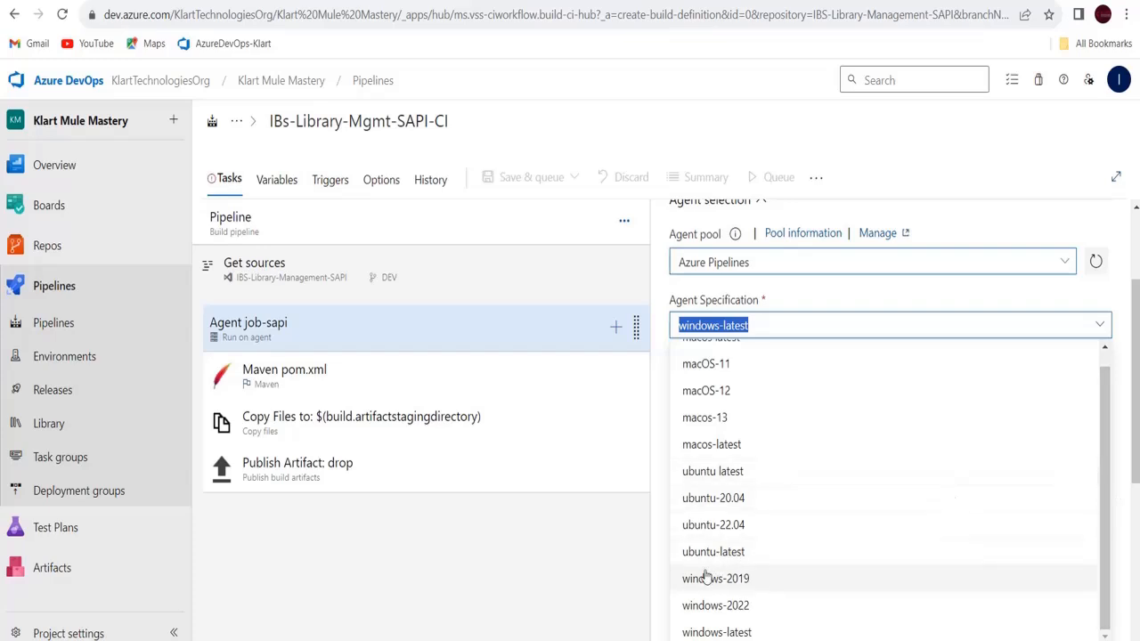
pyautogui.click(697, 632)
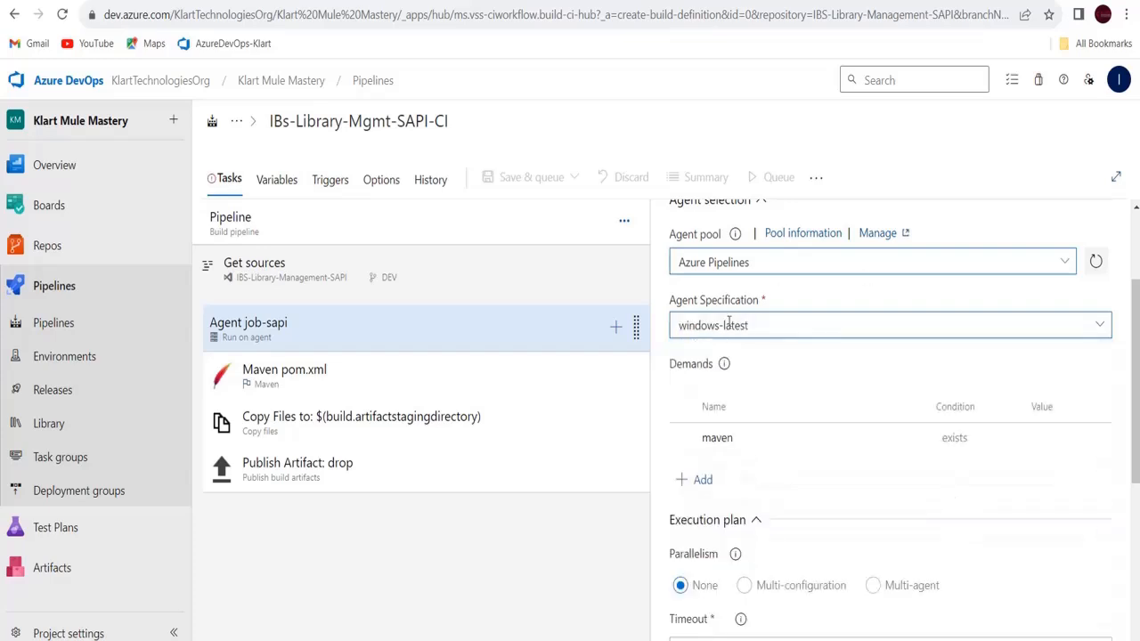
pyautogui.moveTo(1136, 419); pyautogui.dragTo(1105, 339)
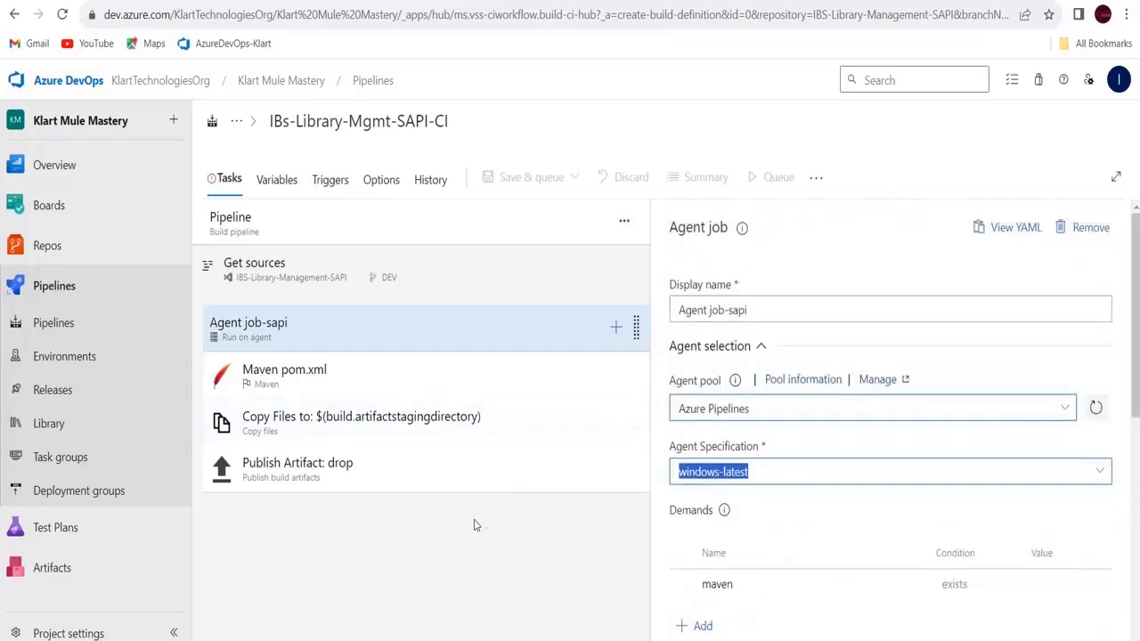
pyautogui.click(428, 566)
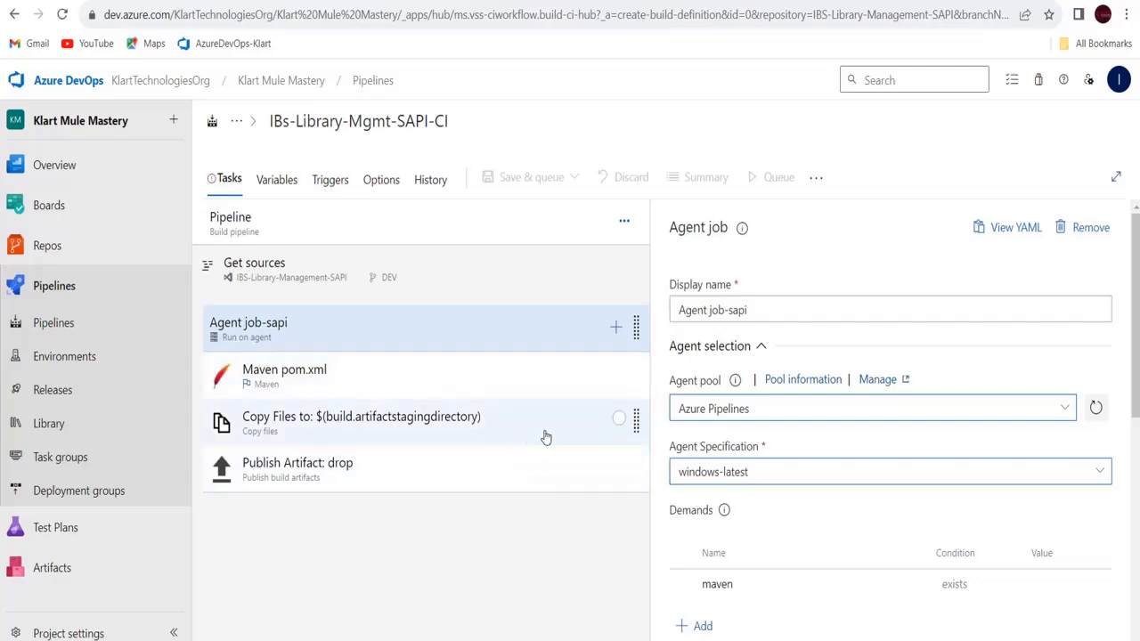
# Remove the Copy Files and Publish Artifact: drop tasks, leaving only Maven pom.xml
pyautogui.click(631, 426)
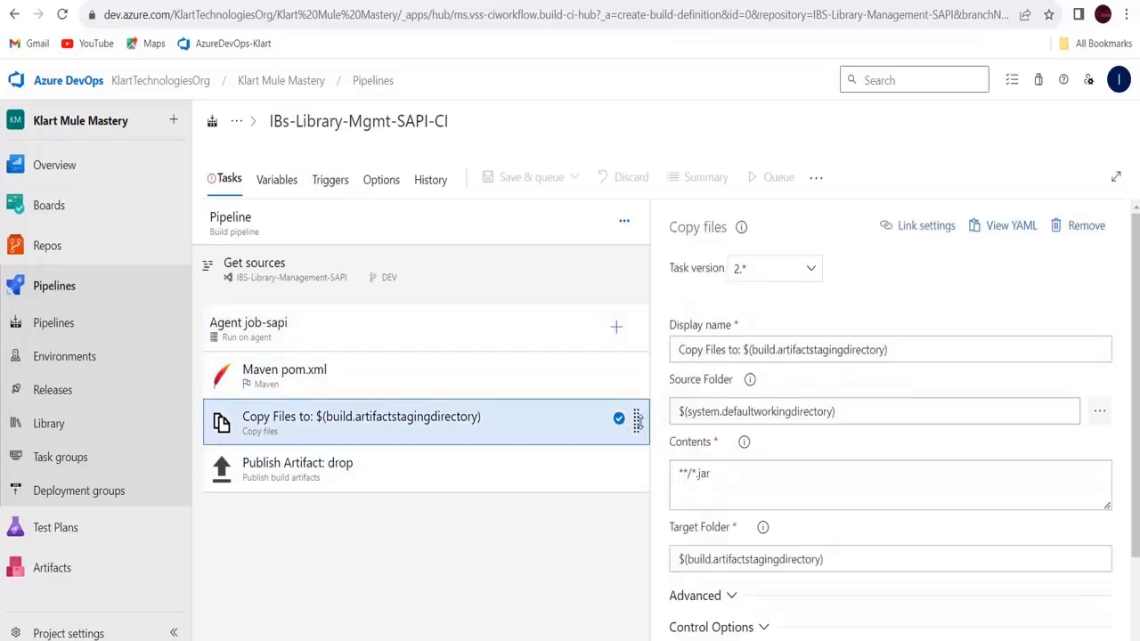
pyautogui.click(1076, 232)
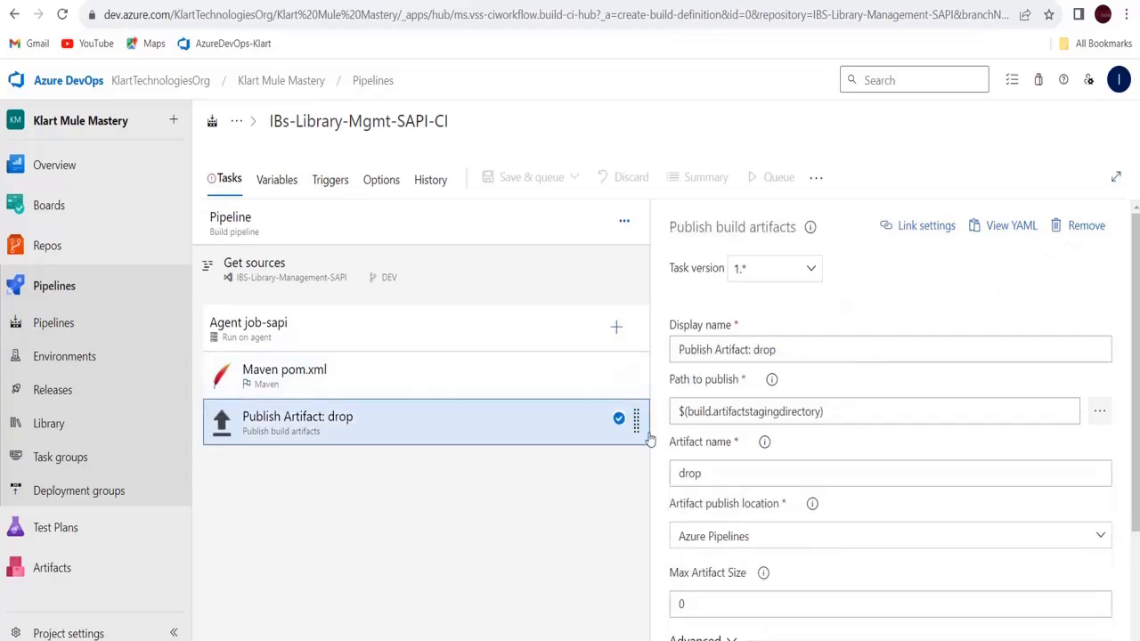
pyautogui.click(1077, 229)
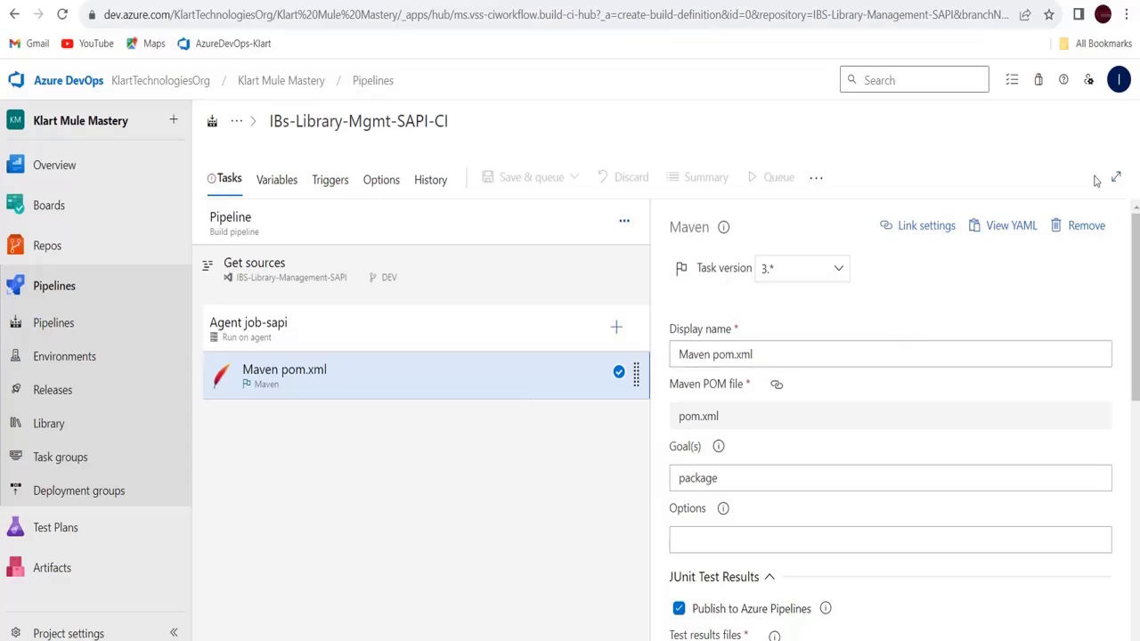
# Change the Maven pom.xml task's goals from package to clean package
pyautogui.scroll(-1, 1135, 250)
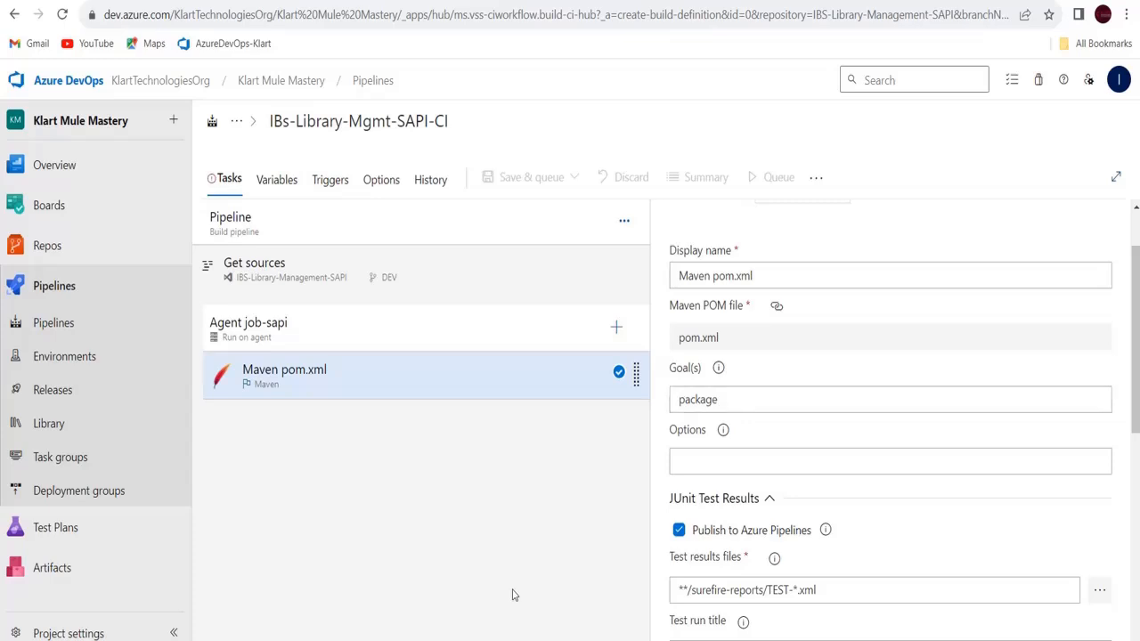
pyautogui.click(680, 400)
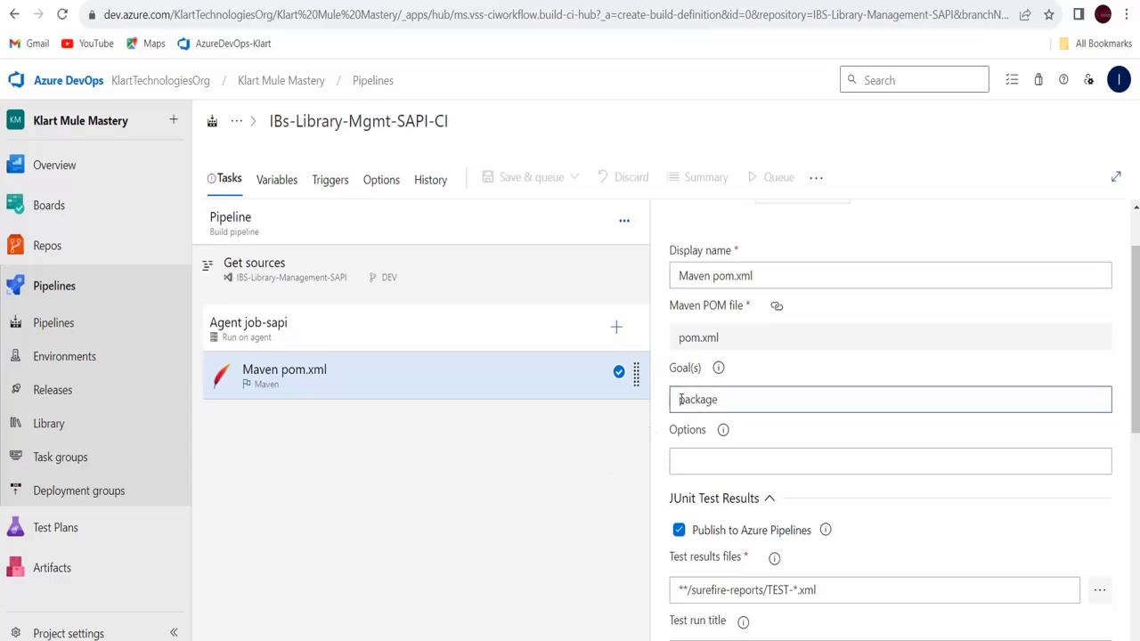
pyautogui.write('clean')
pyautogui.click(1136, 386)
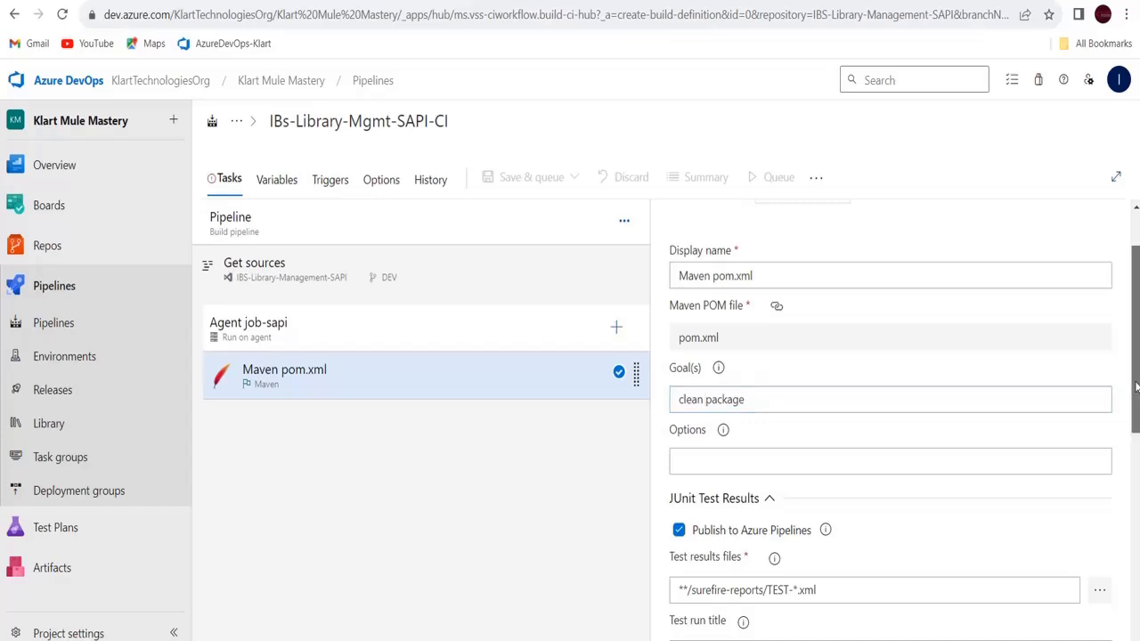
pyautogui.moveTo(1136, 385); pyautogui.dragTo(1114, 247)
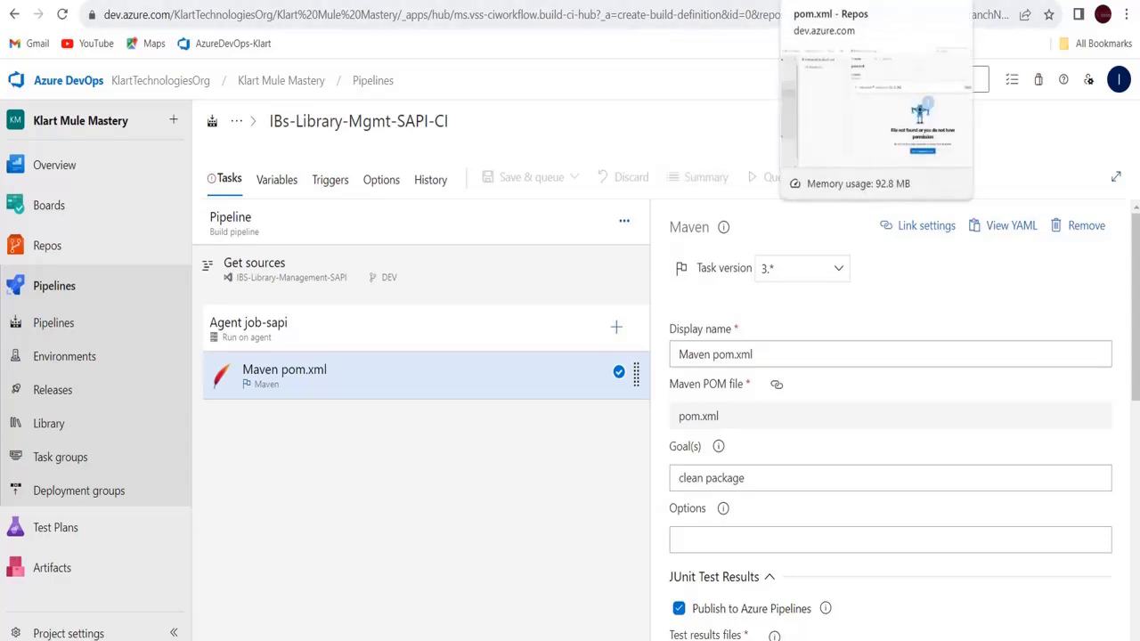
pyautogui.click(842, 1)
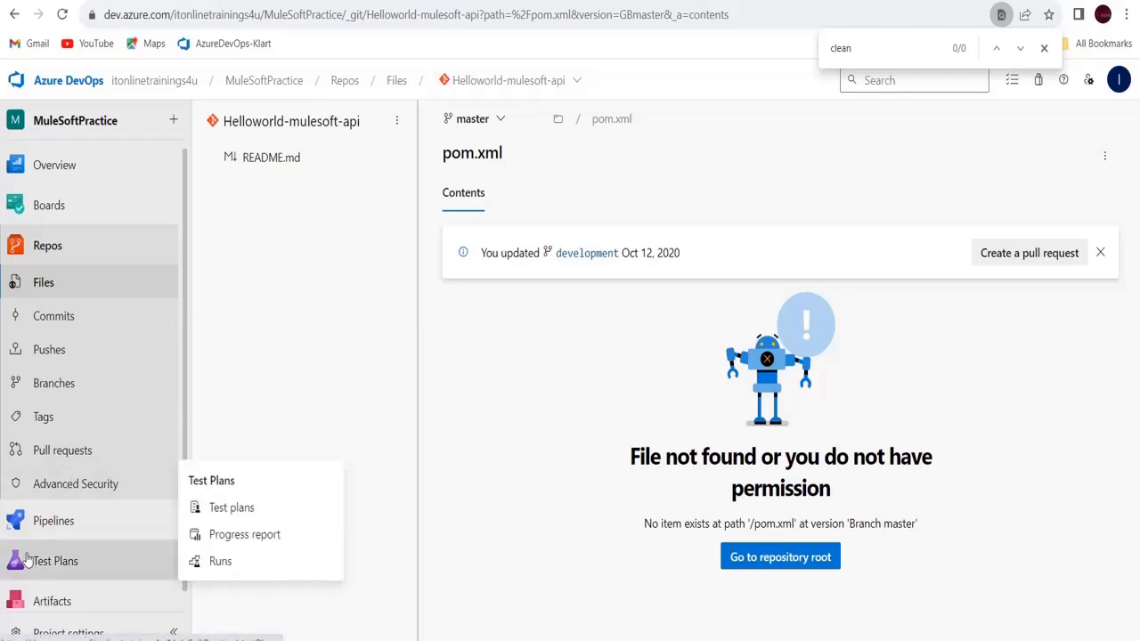
pyautogui.click(55, 521)
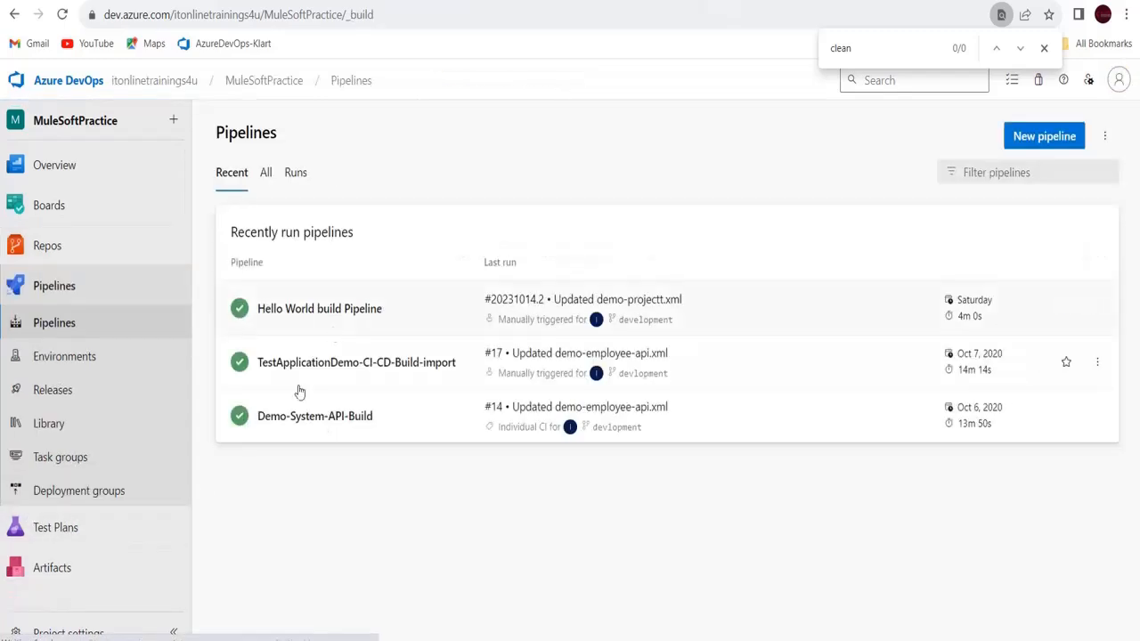
pyautogui.click(375, 309)
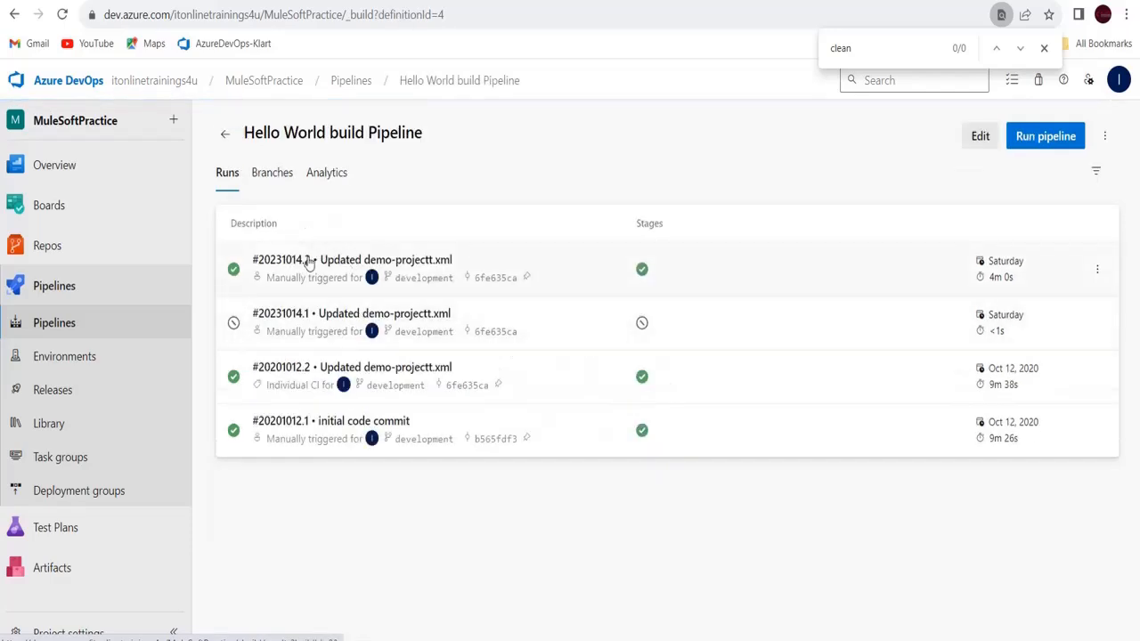
pyautogui.click(310, 262)
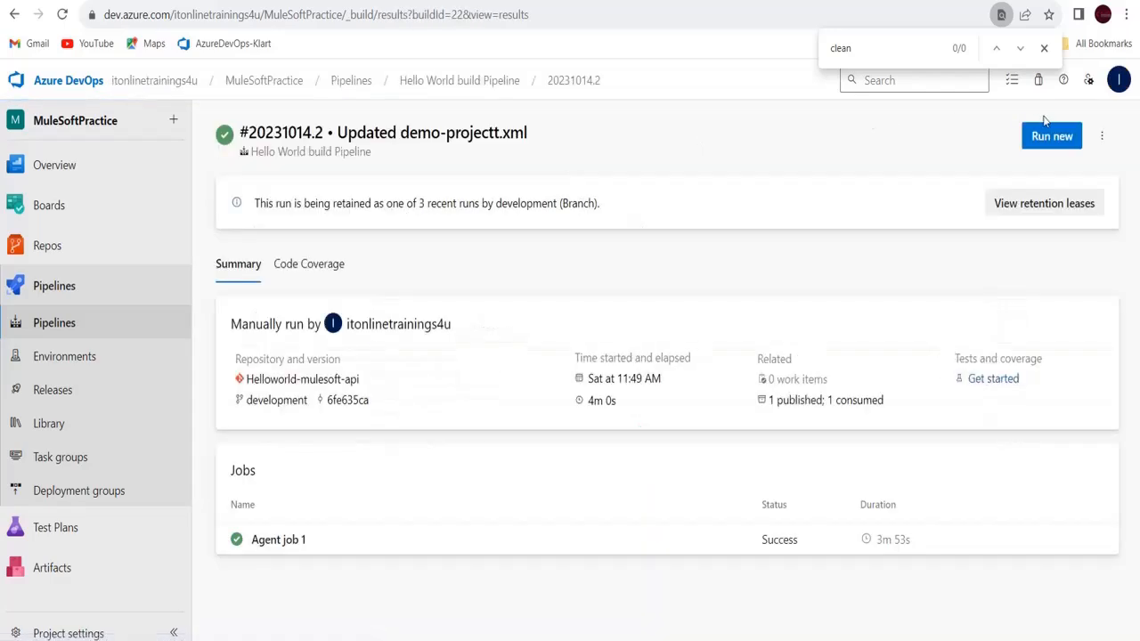
pyautogui.click(459, 83)
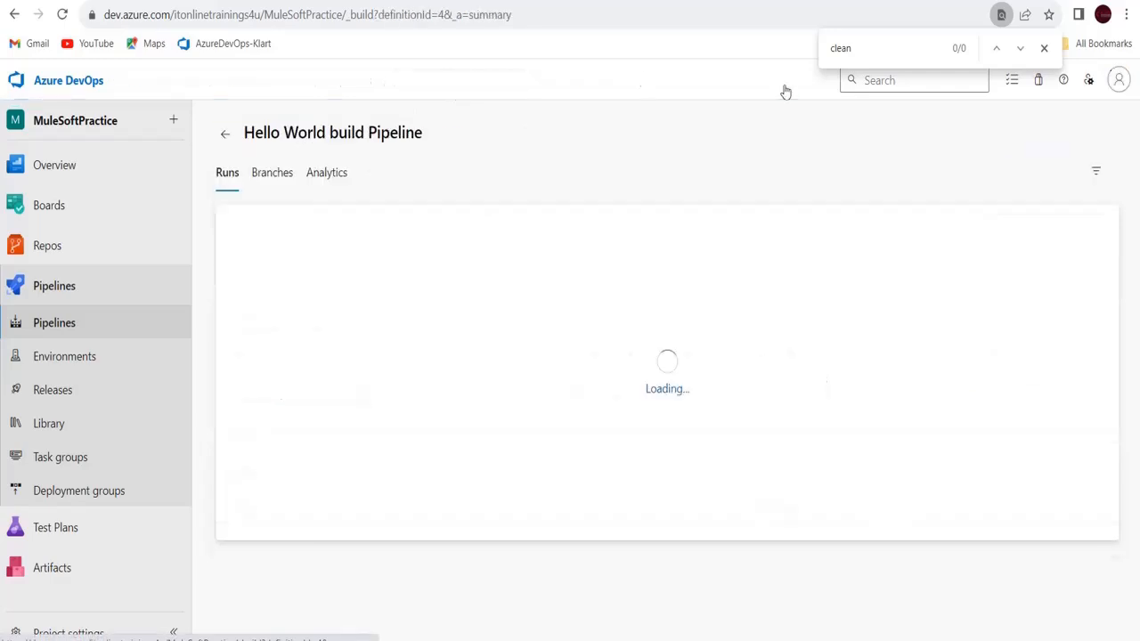
pyautogui.click(975, 139)
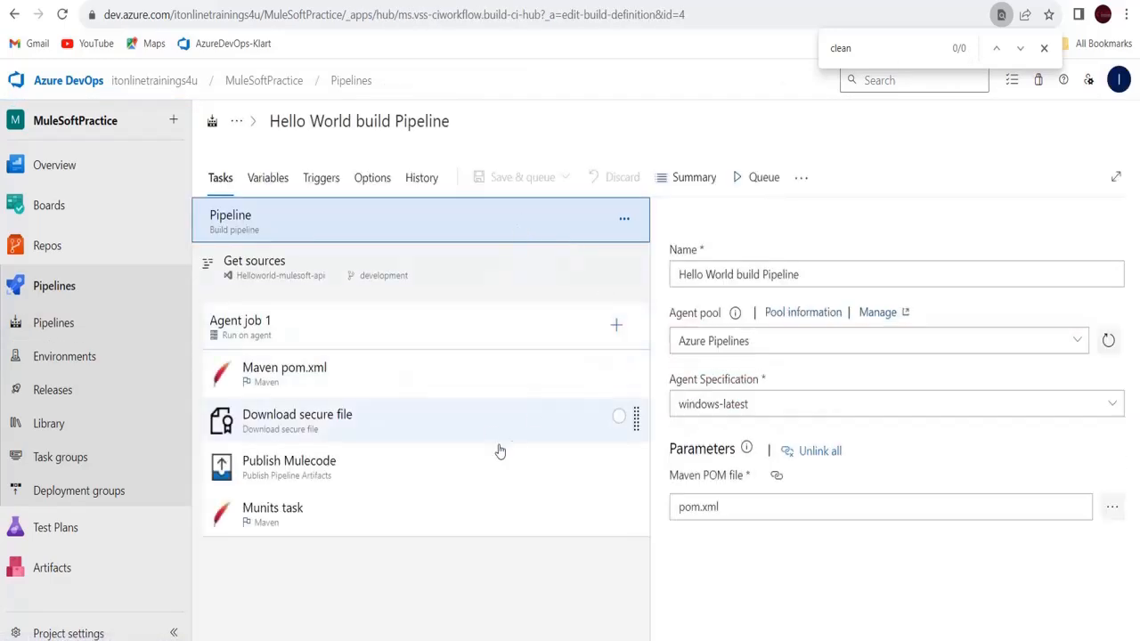
pyautogui.click(439, 389)
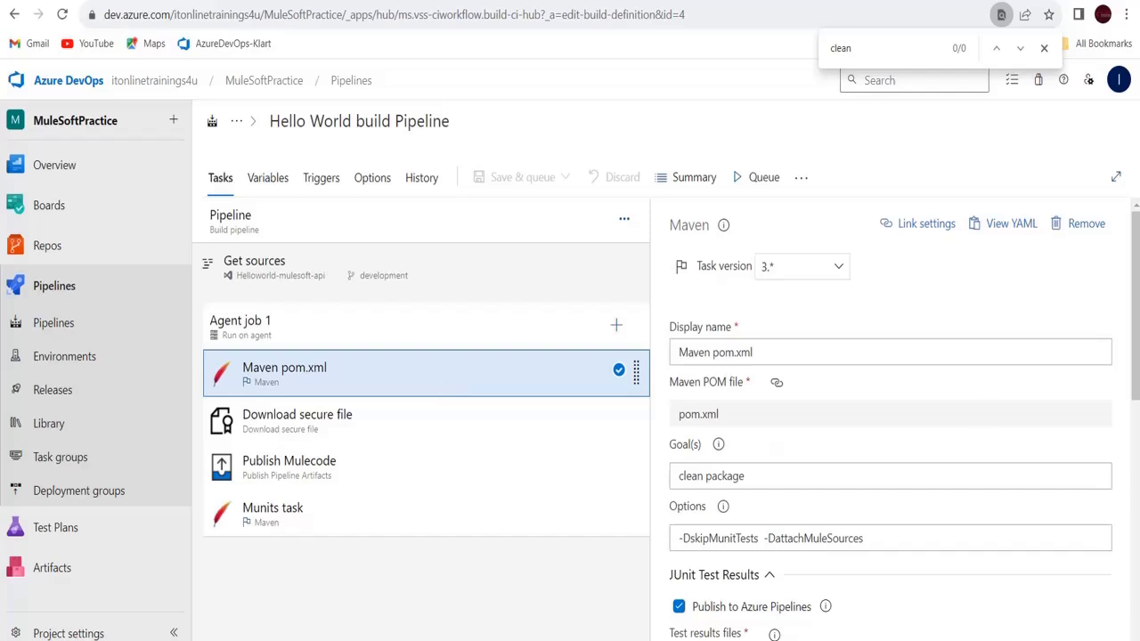
pyautogui.scroll(-2, 1136, 350)
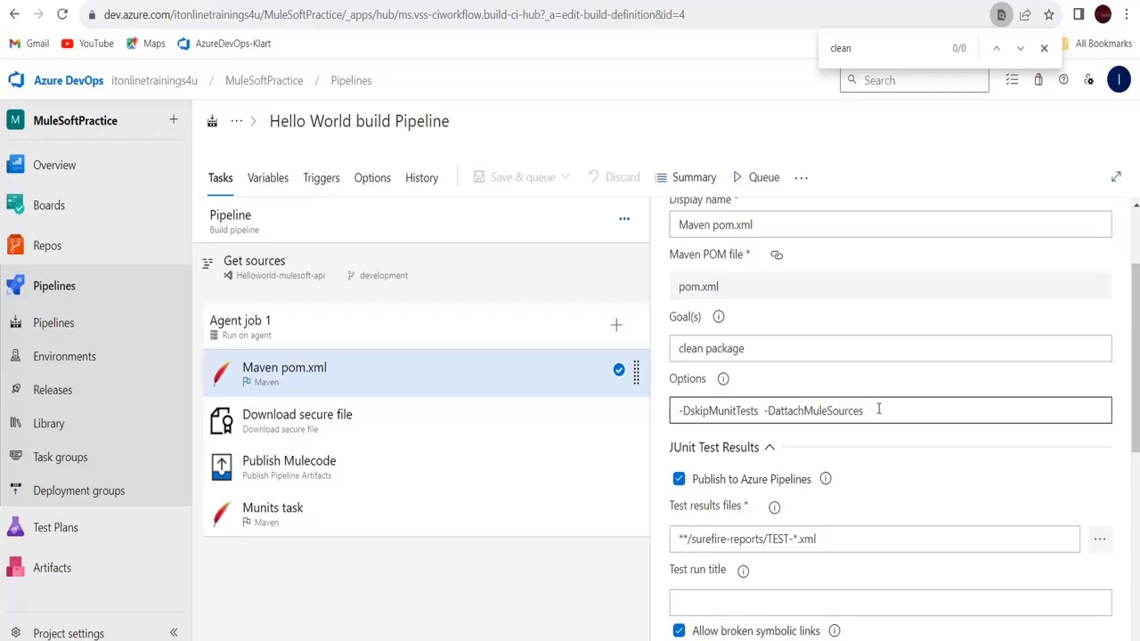
pyautogui.moveTo(878, 409); pyautogui.dragTo(664, 410)
pyautogui.hotkey('ctrl', 'c')
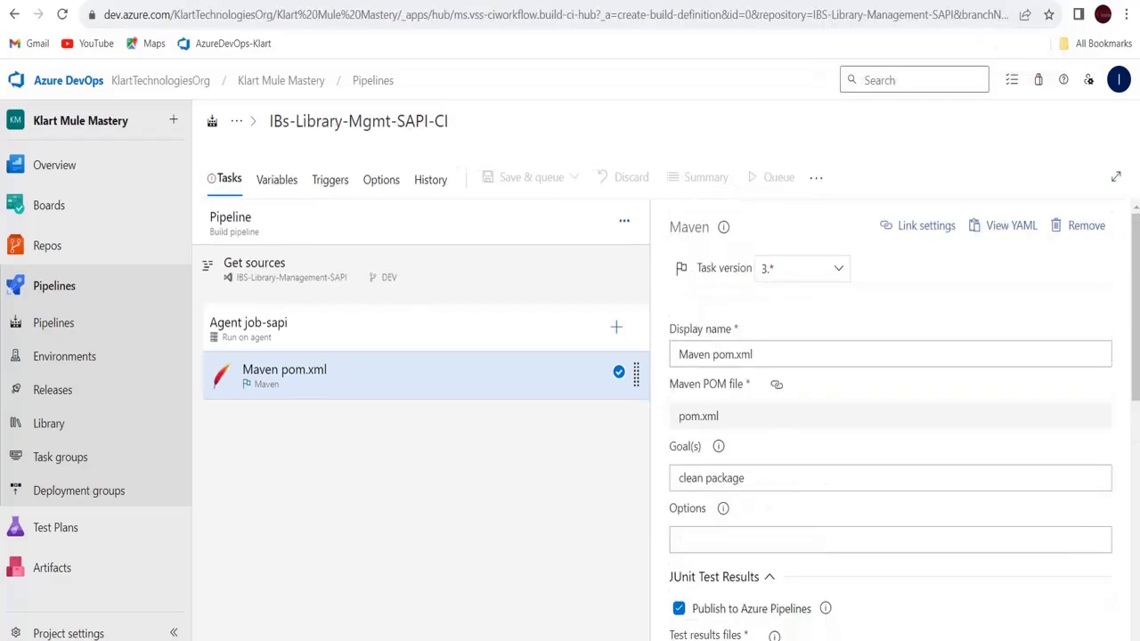
# Paste -DskipMunitTests -DattachMuleSources into the Maven task's Options field
pyautogui.click(743, 540)
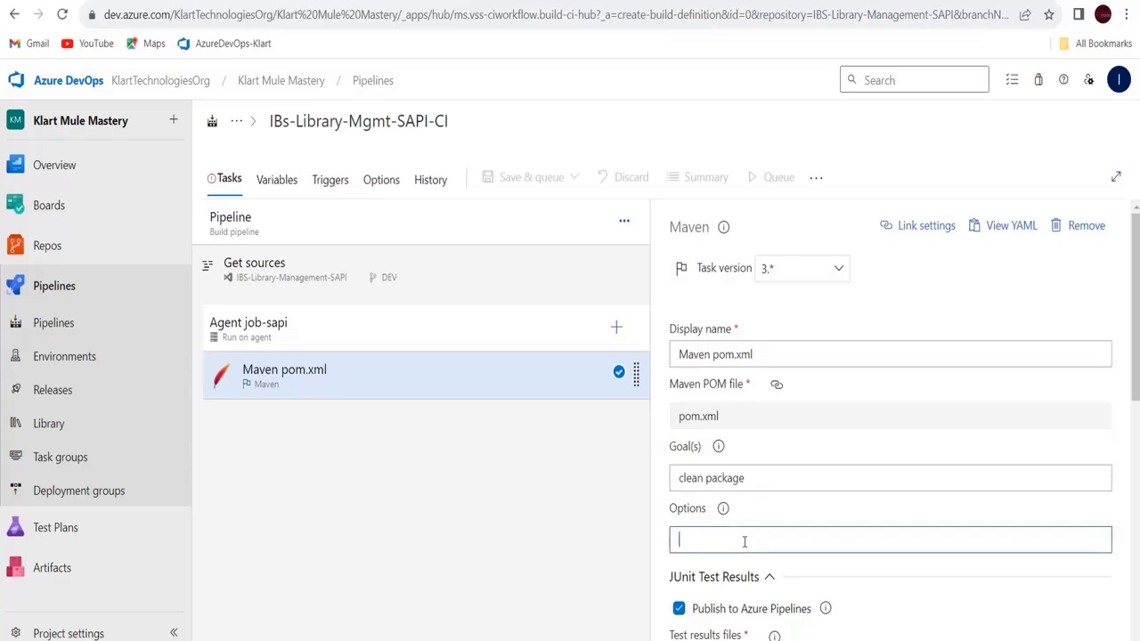
pyautogui.hotkey('ctrl', 'v')
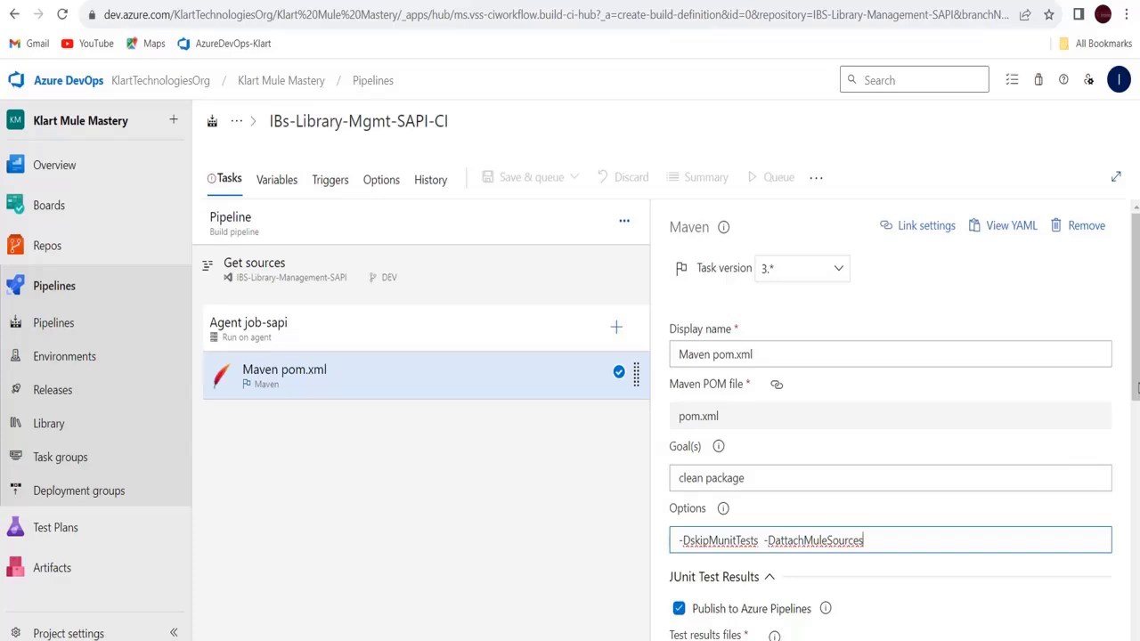
pyautogui.moveTo(1136, 388); pyautogui.dragTo(1137, 490)
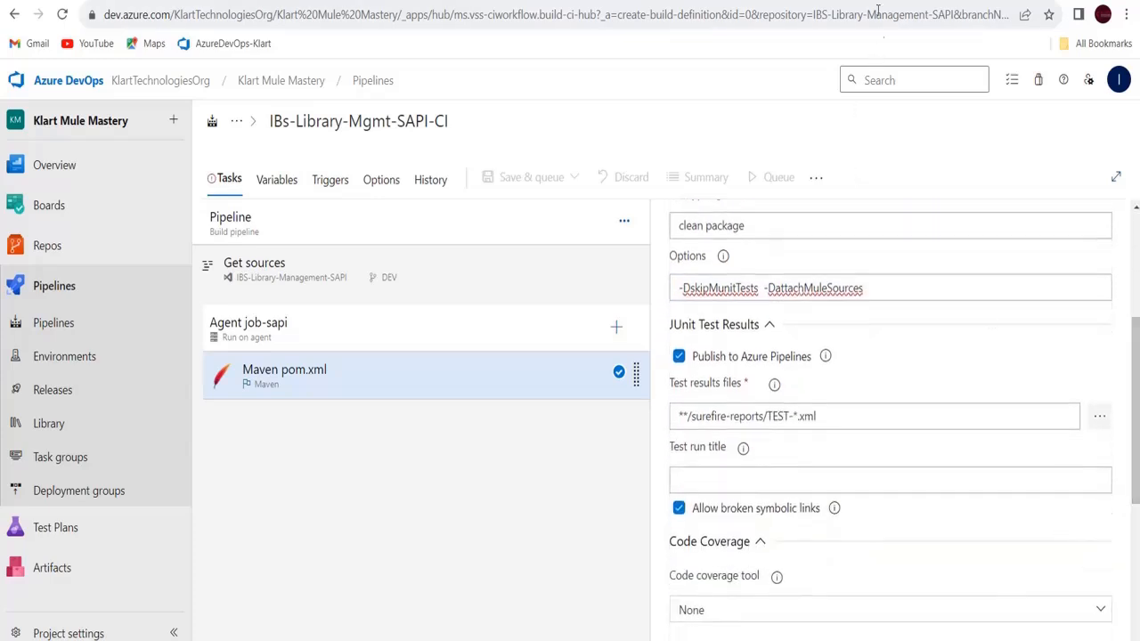
# Open the Download secure file task in the Hello World build pipeline for reference
pyautogui.click(833, 1)
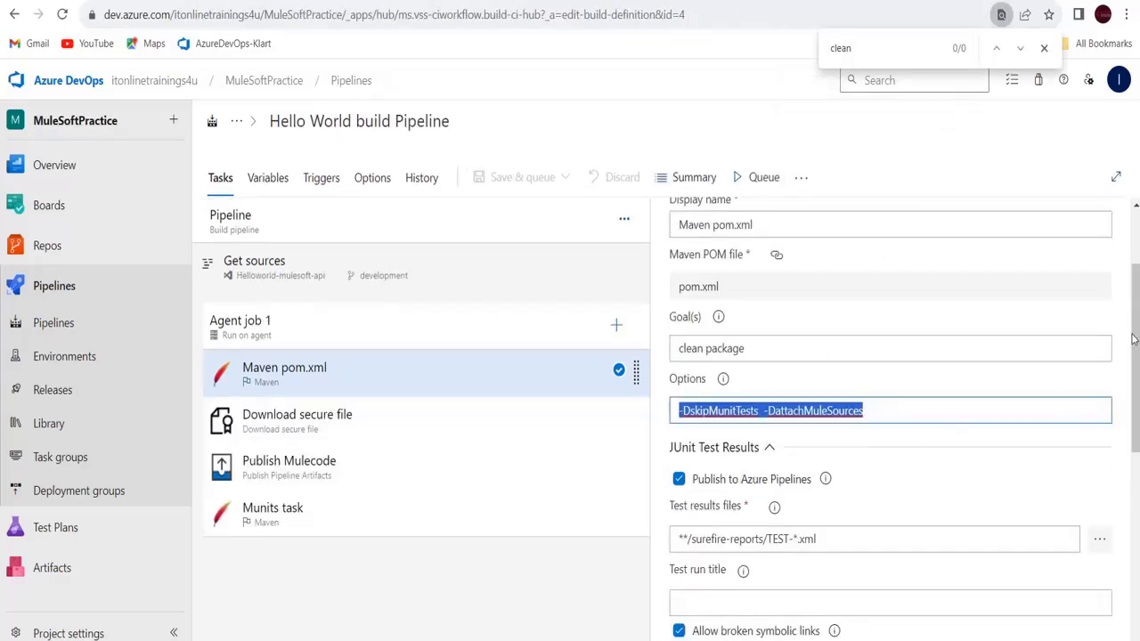
pyautogui.moveTo(1134, 340); pyautogui.dragTo(1135, 526)
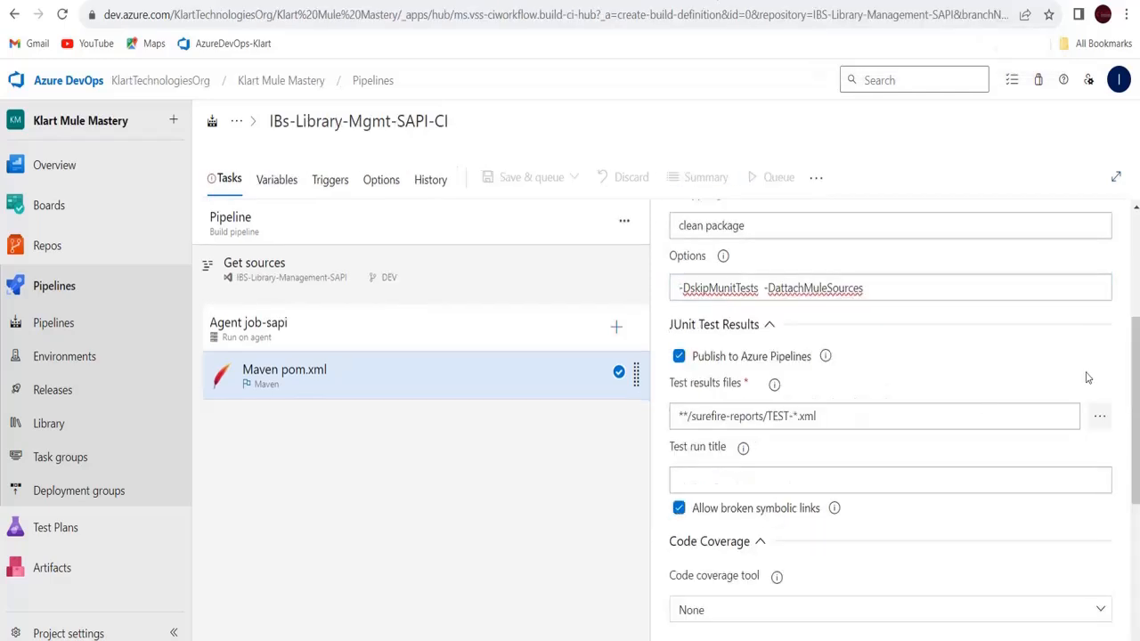
pyautogui.moveTo(1135, 343); pyautogui.dragTo(1109, 230)
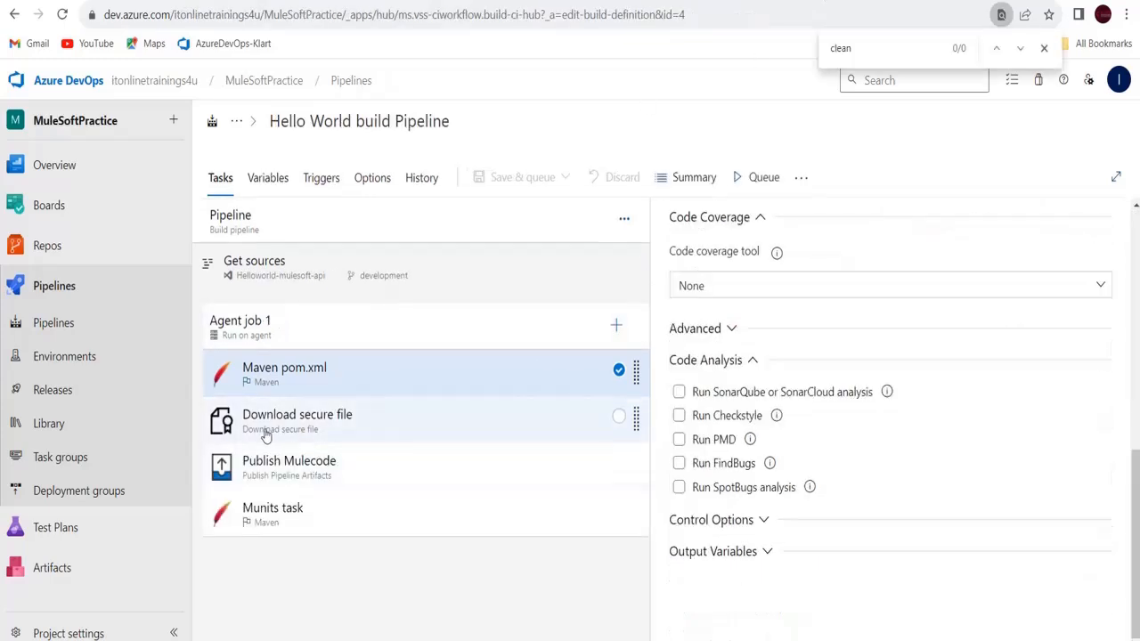
pyautogui.click(342, 429)
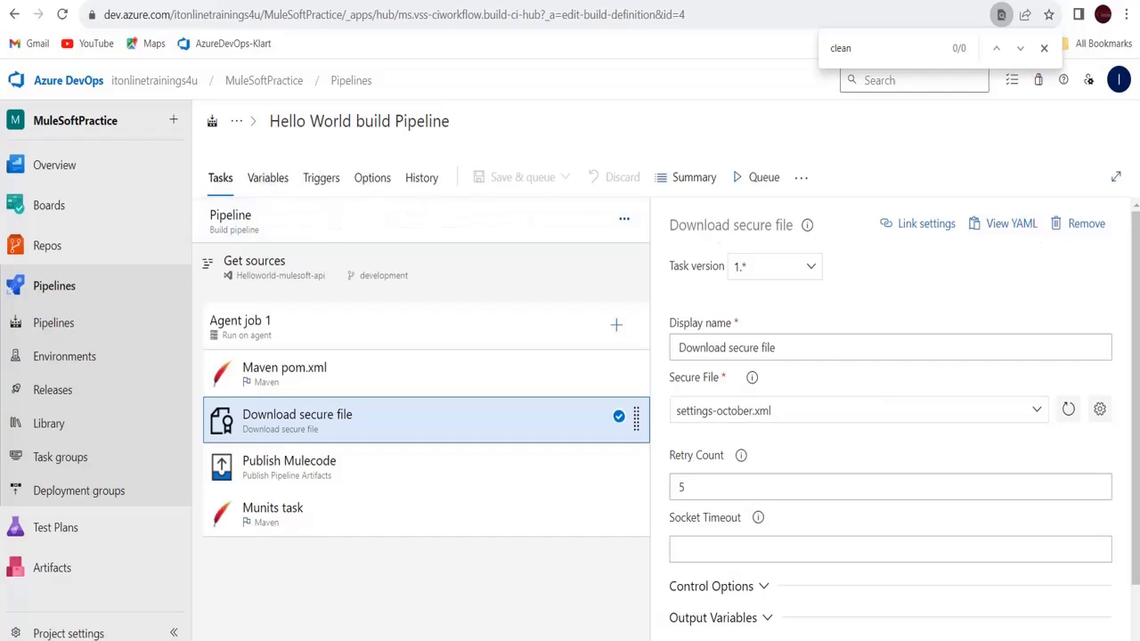
# Review its Control Options and Output Variables, then return to the IBs-Library-Mgmt-SAPI-CI pipeline
pyautogui.moveTo(1134, 287); pyautogui.dragTo(1134, 317)
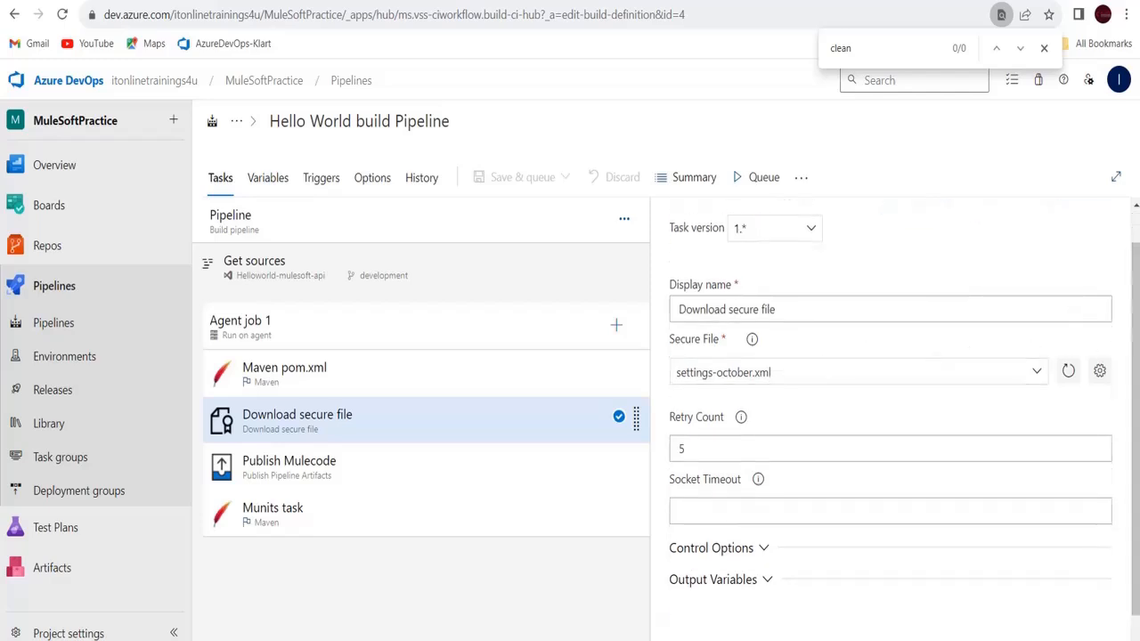
pyautogui.moveTo(1136, 341); pyautogui.dragTo(1136, 416)
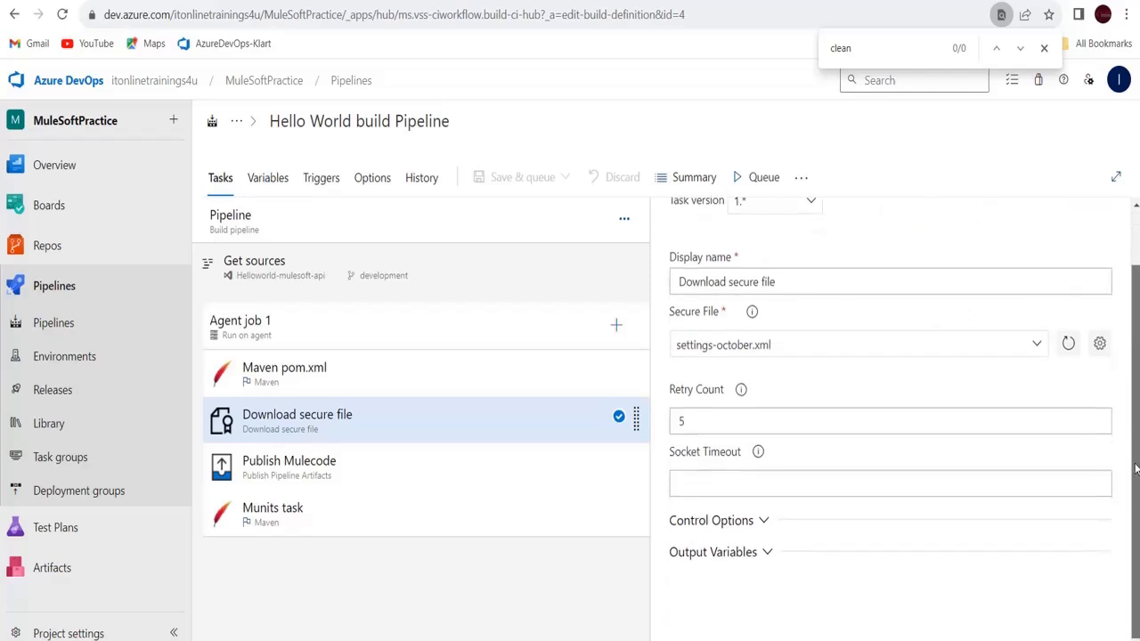
pyautogui.click(764, 521)
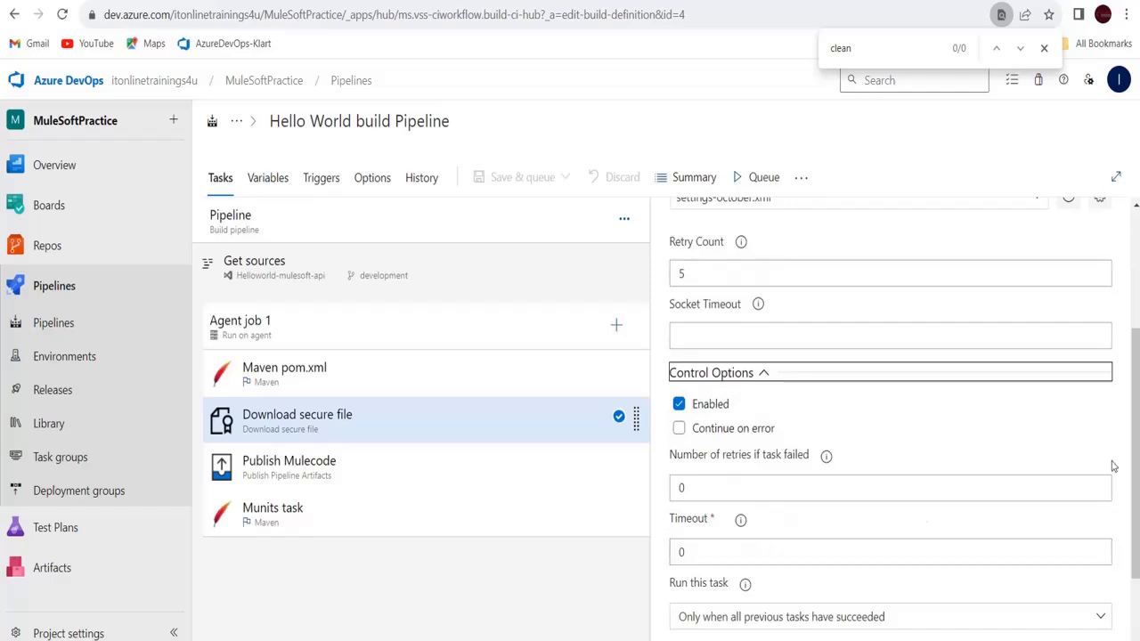
pyautogui.scroll(-2, 1135, 419)
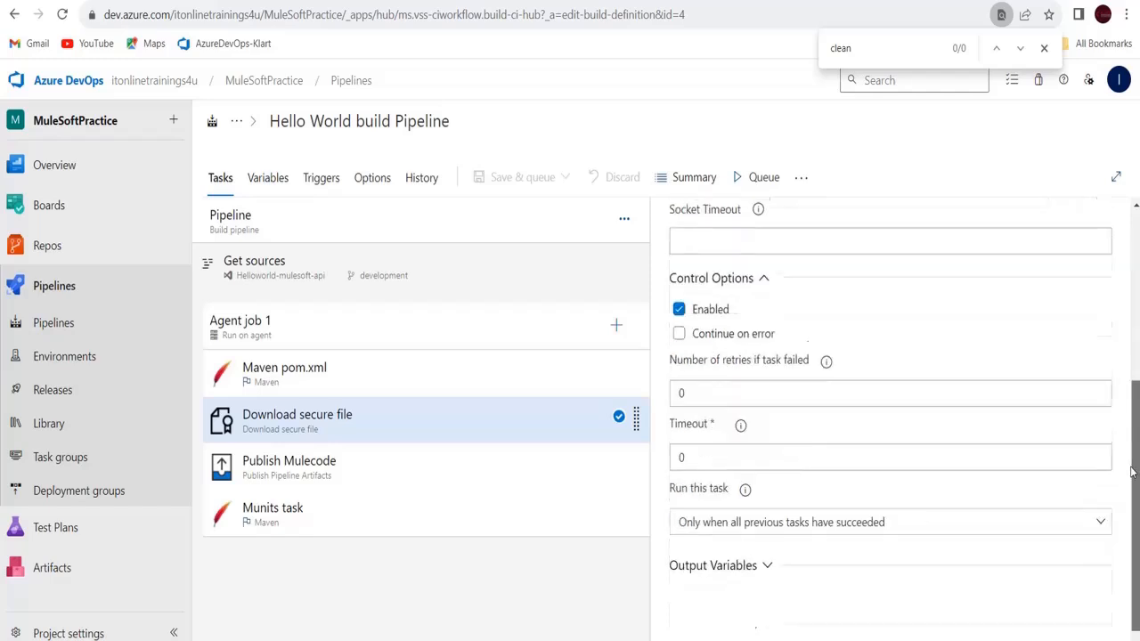
pyautogui.click(762, 550)
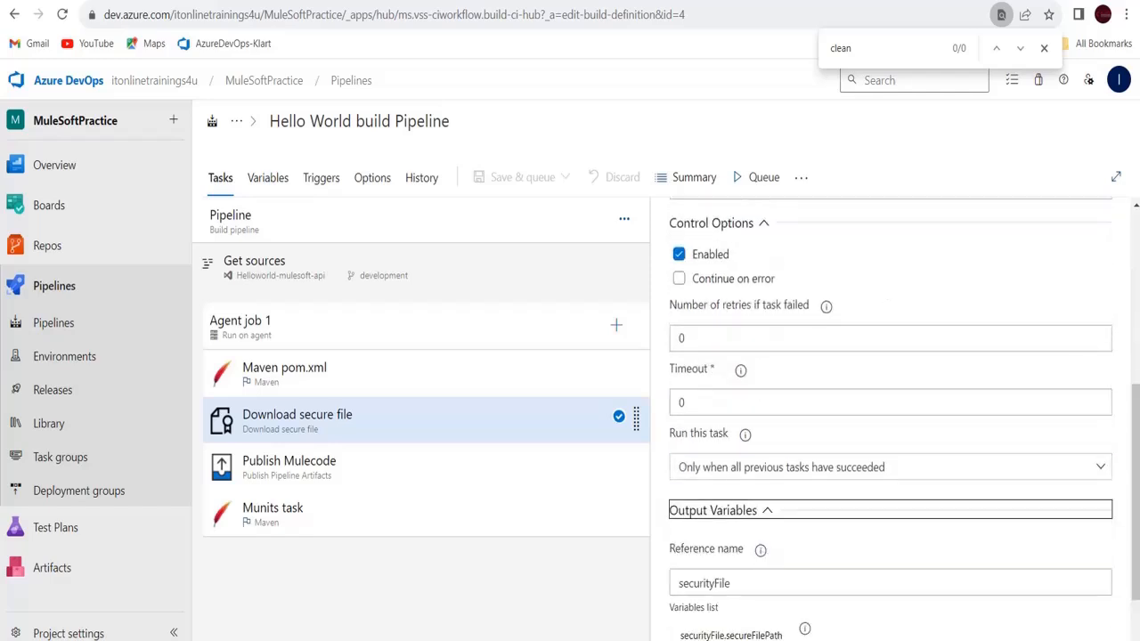
pyautogui.scroll(-2, 1137, 473)
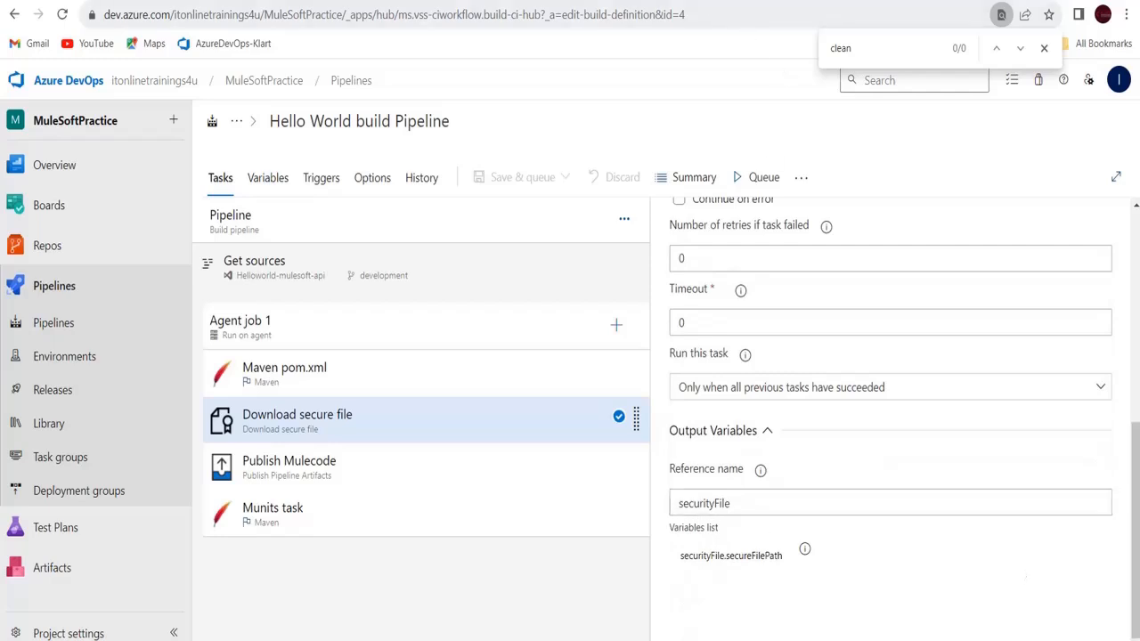
pyautogui.click(691, 1)
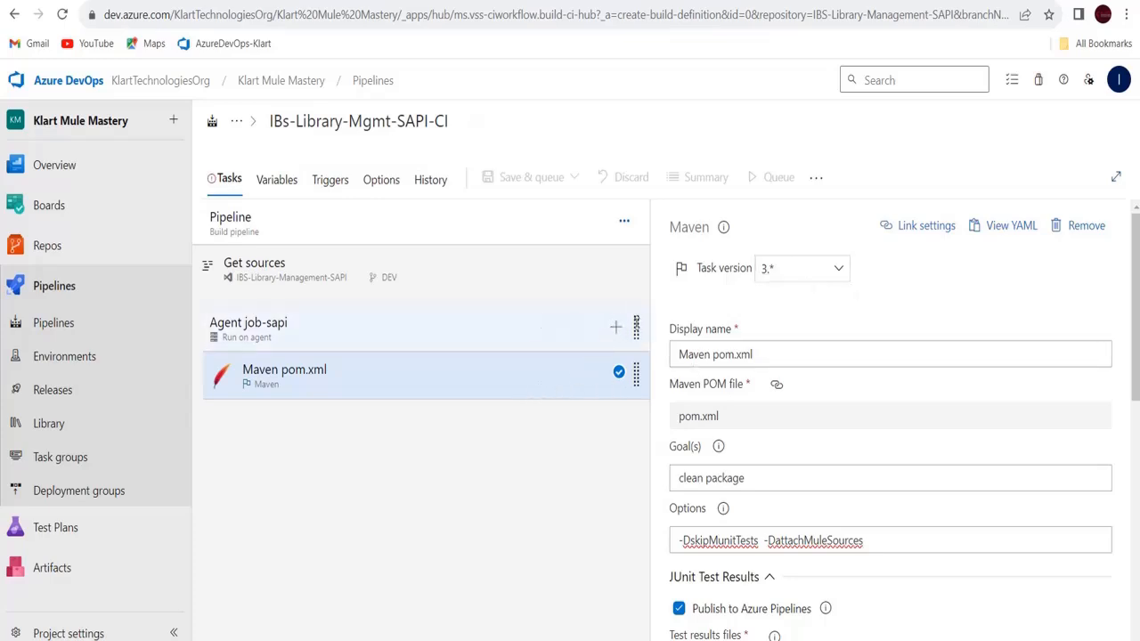
# Find Download secure file by searching 'secu', add it to Agent job-sapi, and select it
pyautogui.click(615, 330)
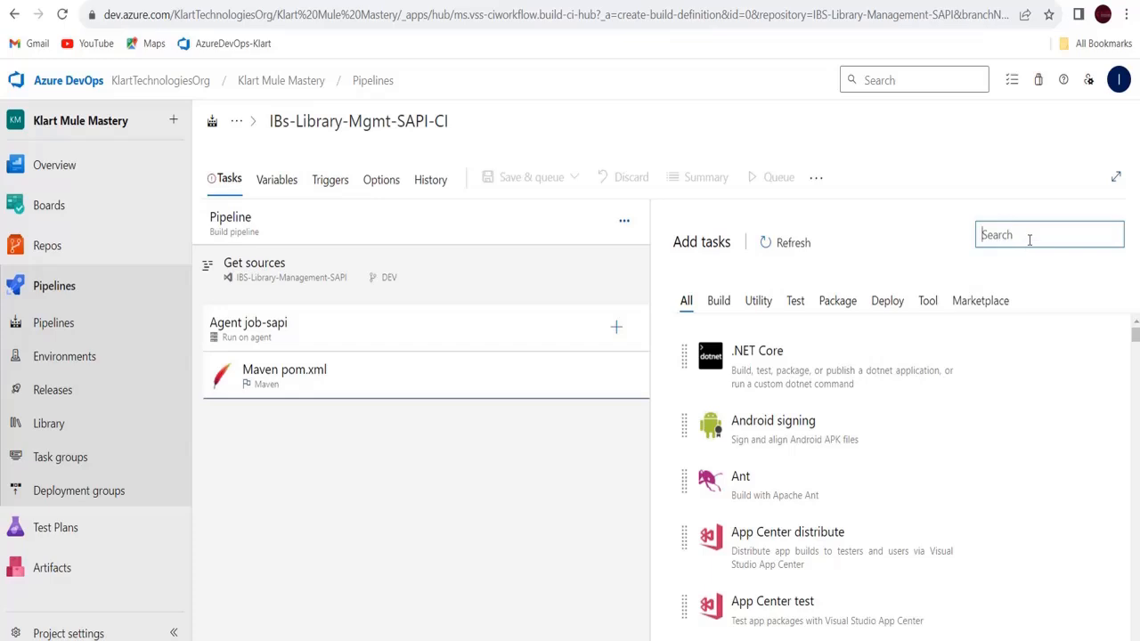
pyautogui.write('secu')
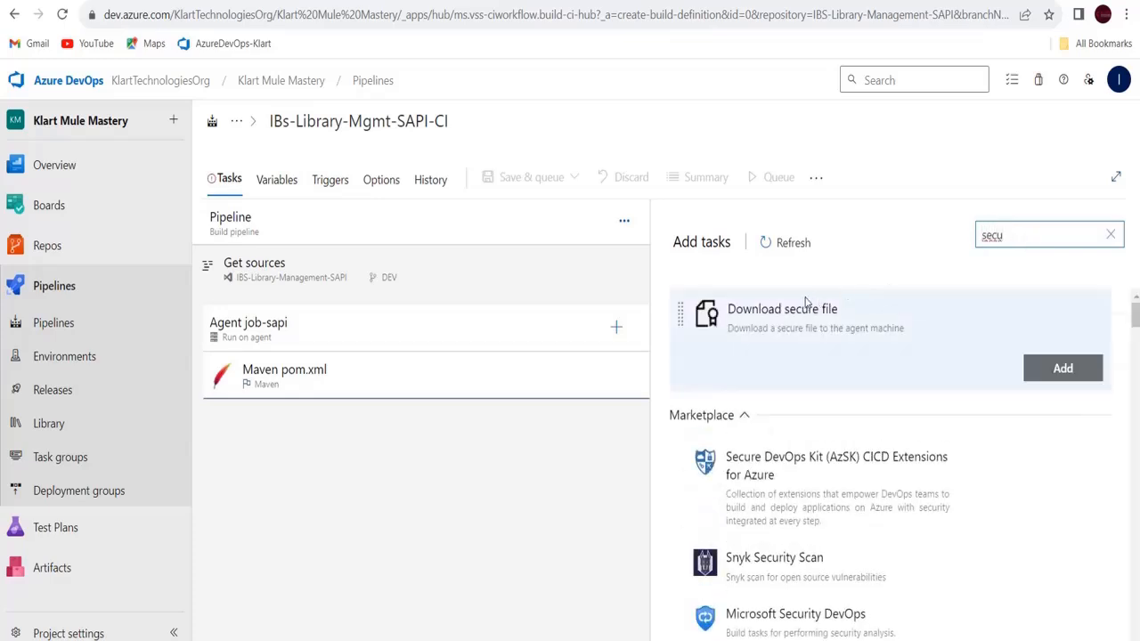
pyautogui.click(825, 311)
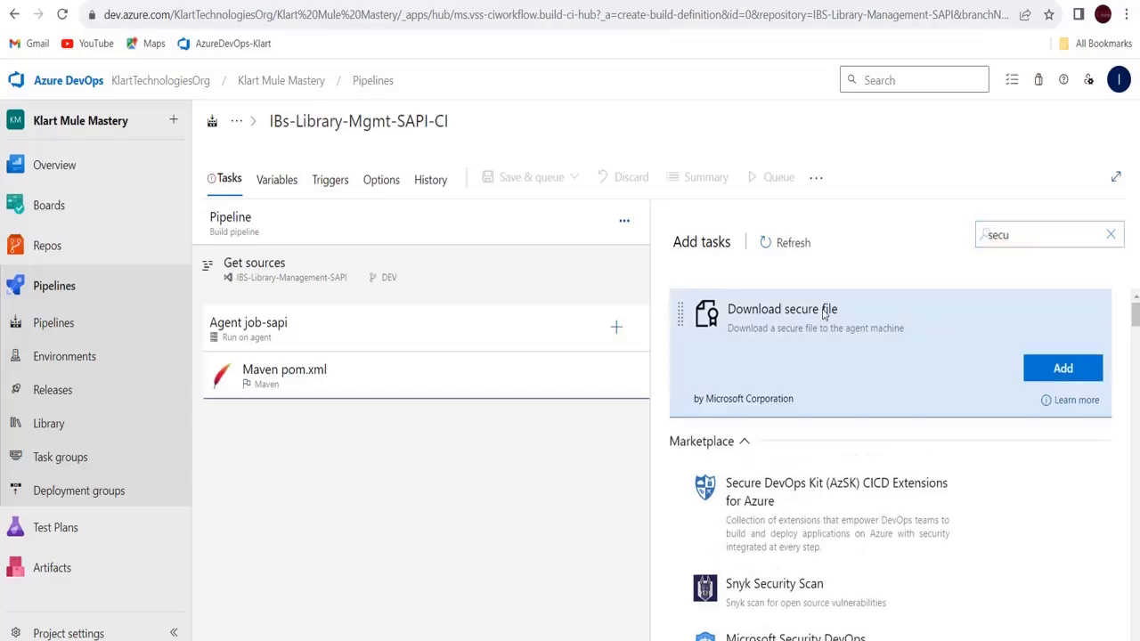
pyautogui.click(1052, 373)
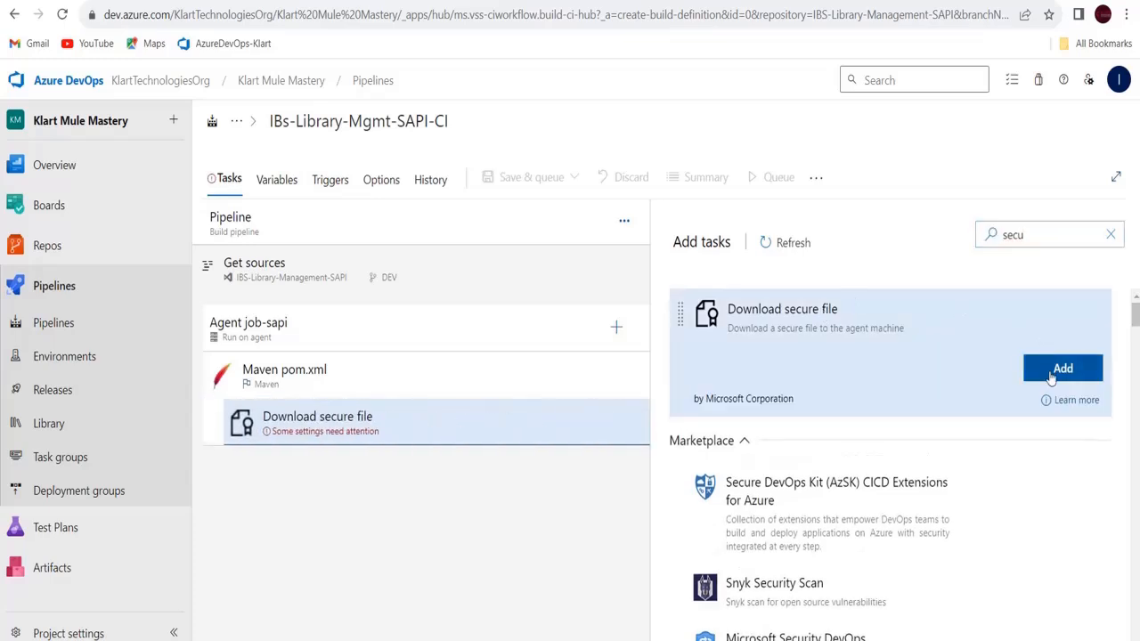
pyautogui.click(316, 424)
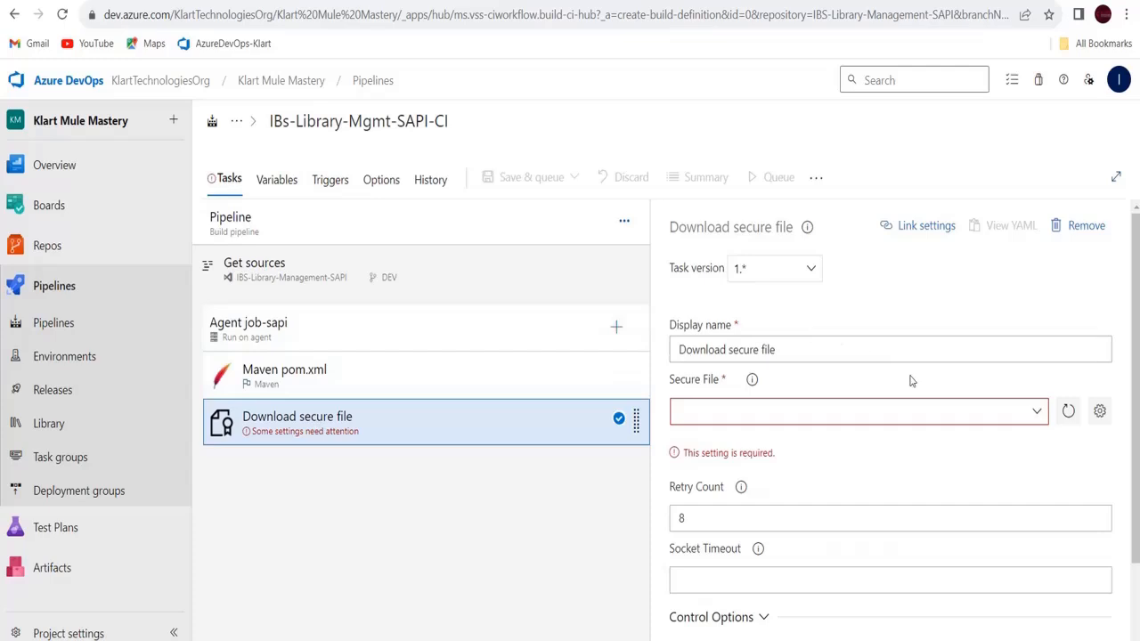
# Enter secureFile as the Output Variables reference name of the Download secure file task
pyautogui.click(1034, 417)
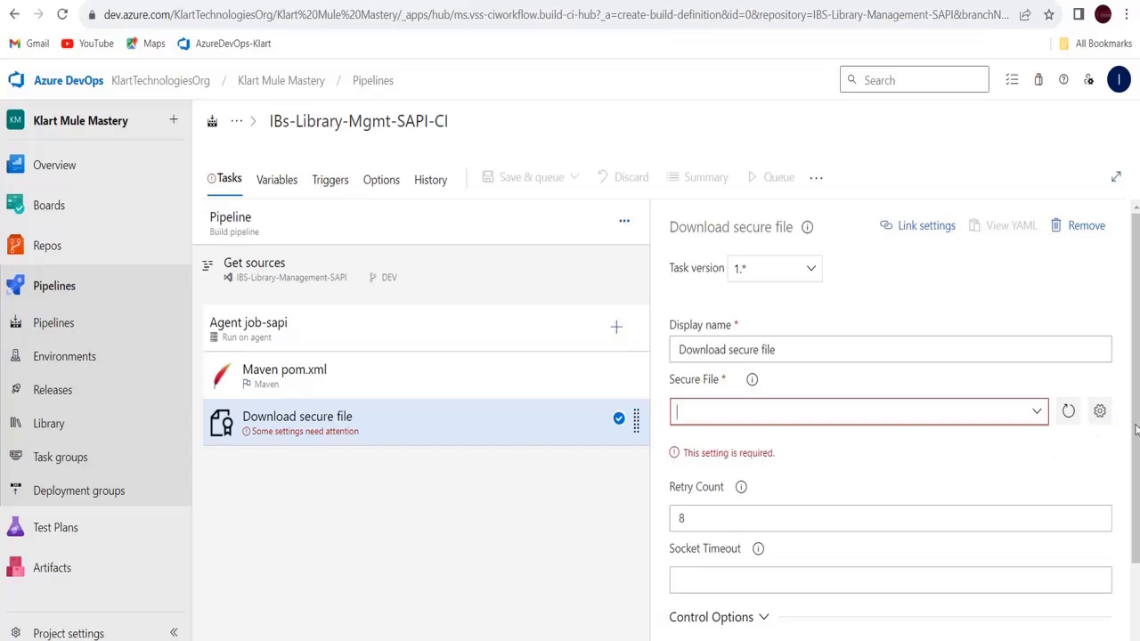
pyautogui.moveTo(1136, 431); pyautogui.dragTo(1135, 550)
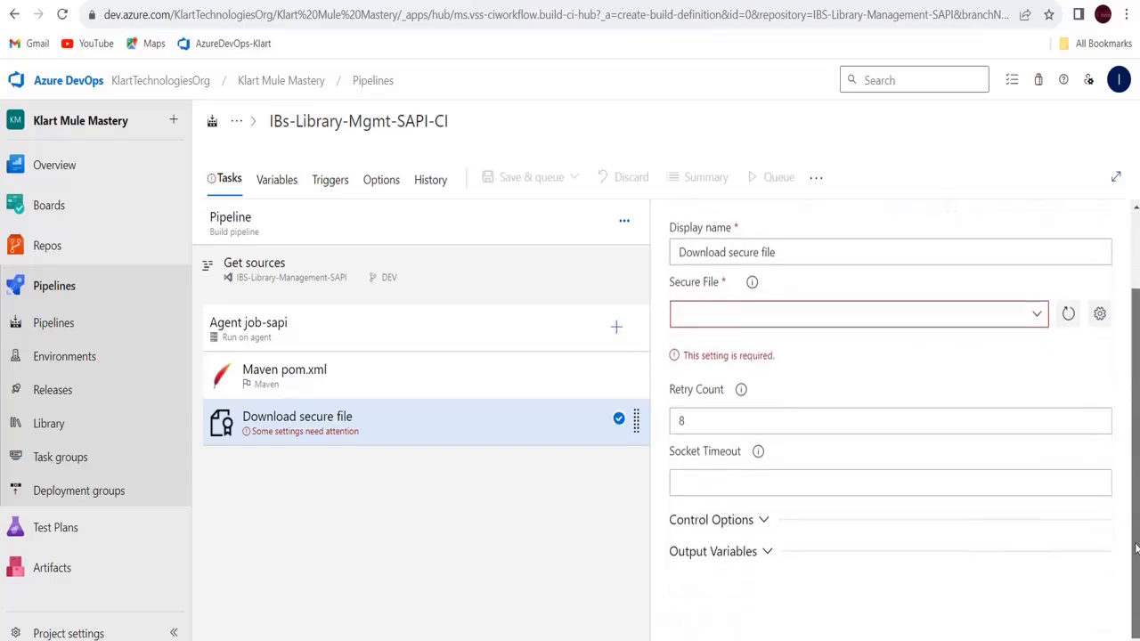
pyautogui.click(767, 552)
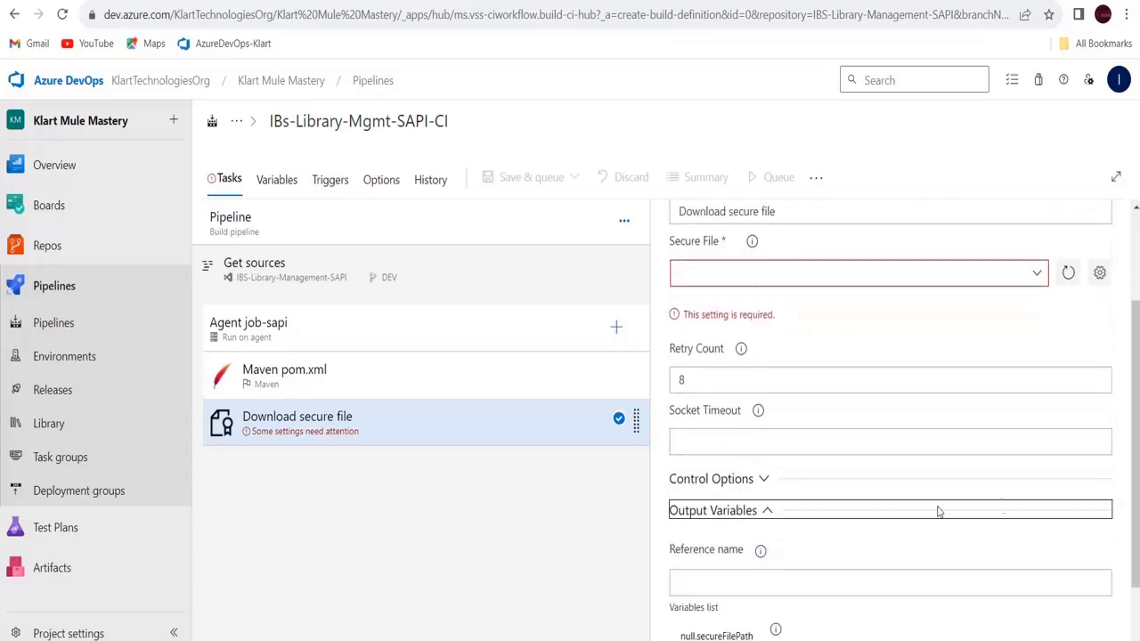
pyautogui.scroll(-2, 1136, 524)
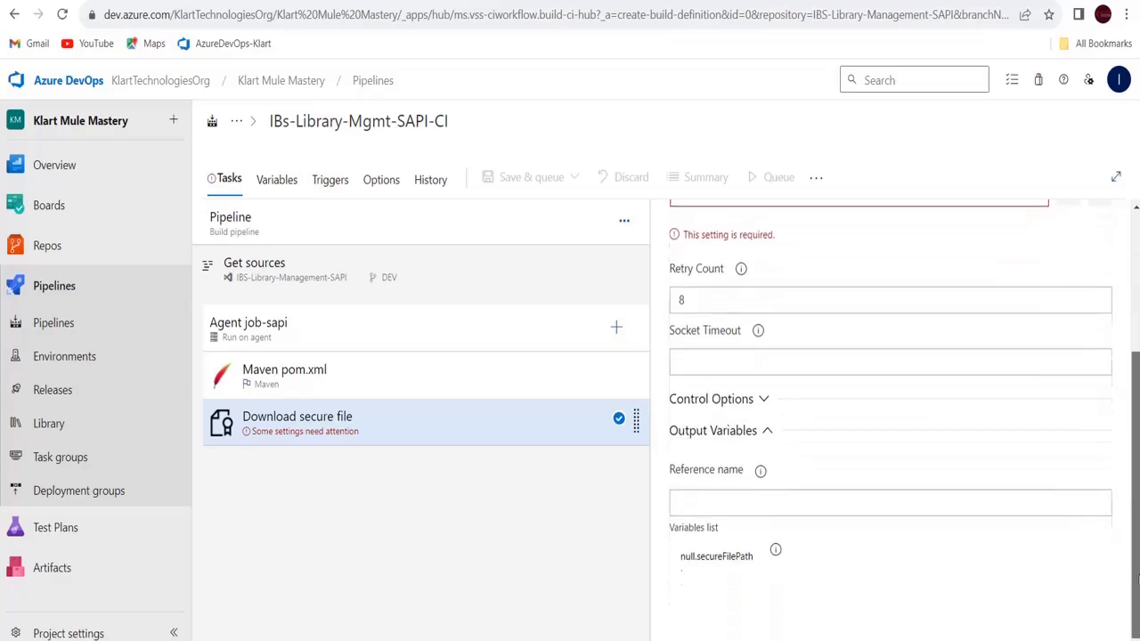
pyautogui.click(729, 508)
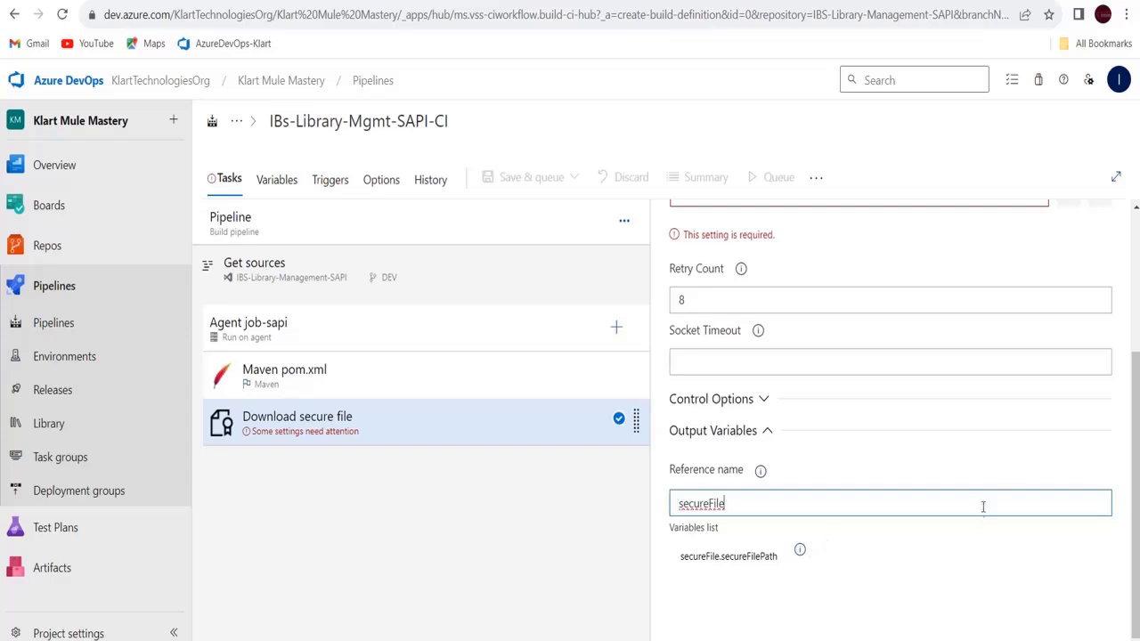
pyautogui.scroll(3, 1136, 414)
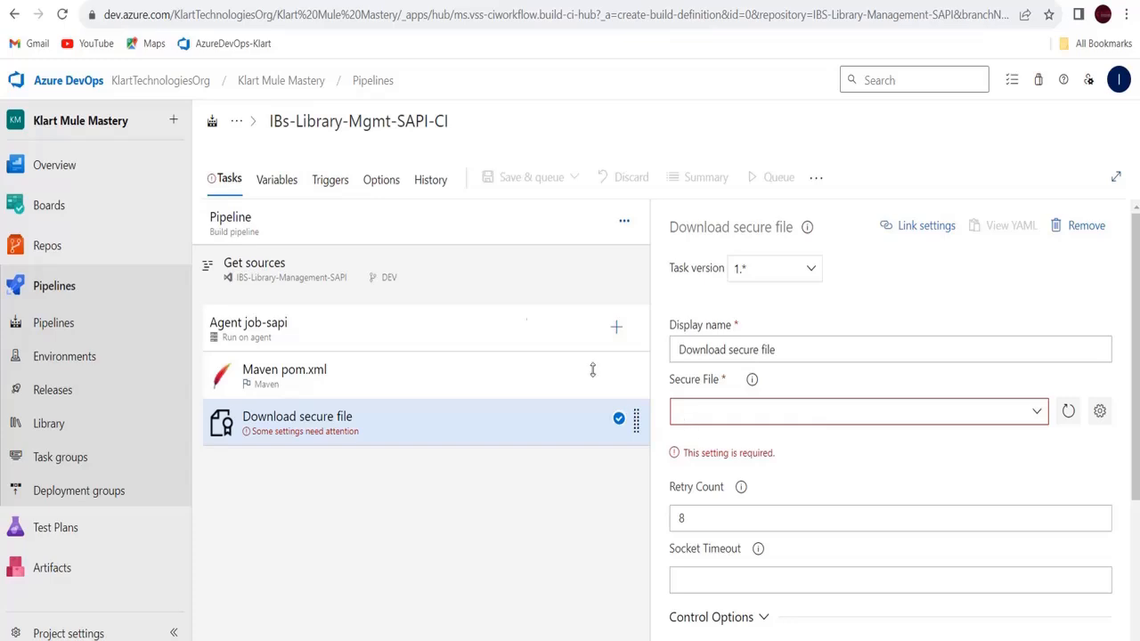
# Stay on the unsaved pipeline and reopen its URL in a new browser tab
pyautogui.click(57, 429)
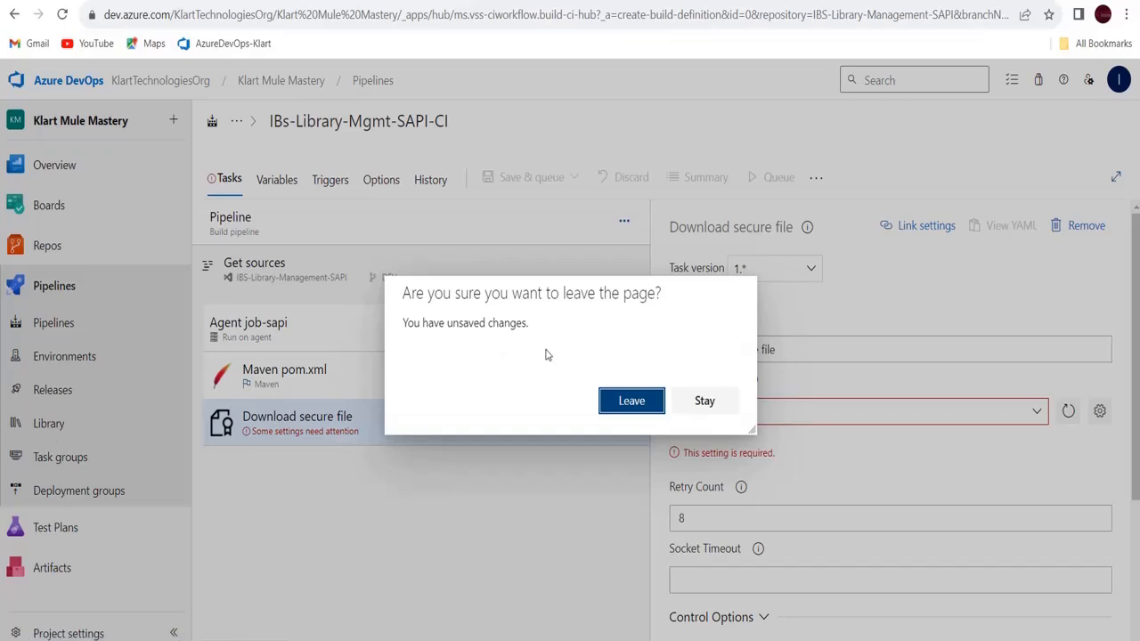
pyautogui.click(716, 411)
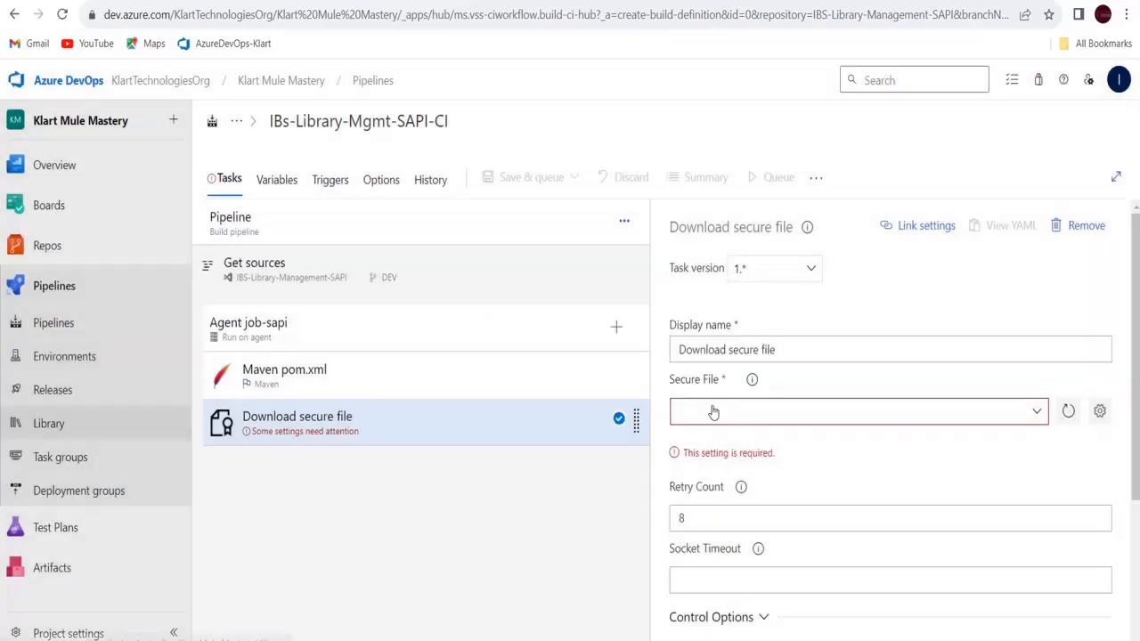
pyautogui.click(538, 12)
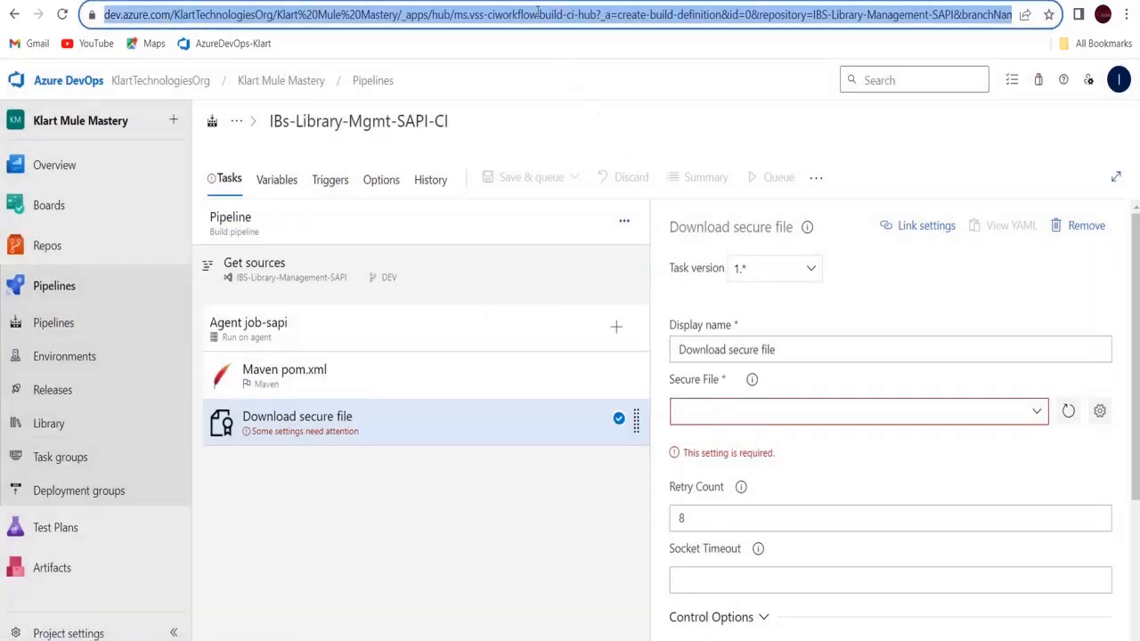
pyautogui.hotkey('ctrl', 't')
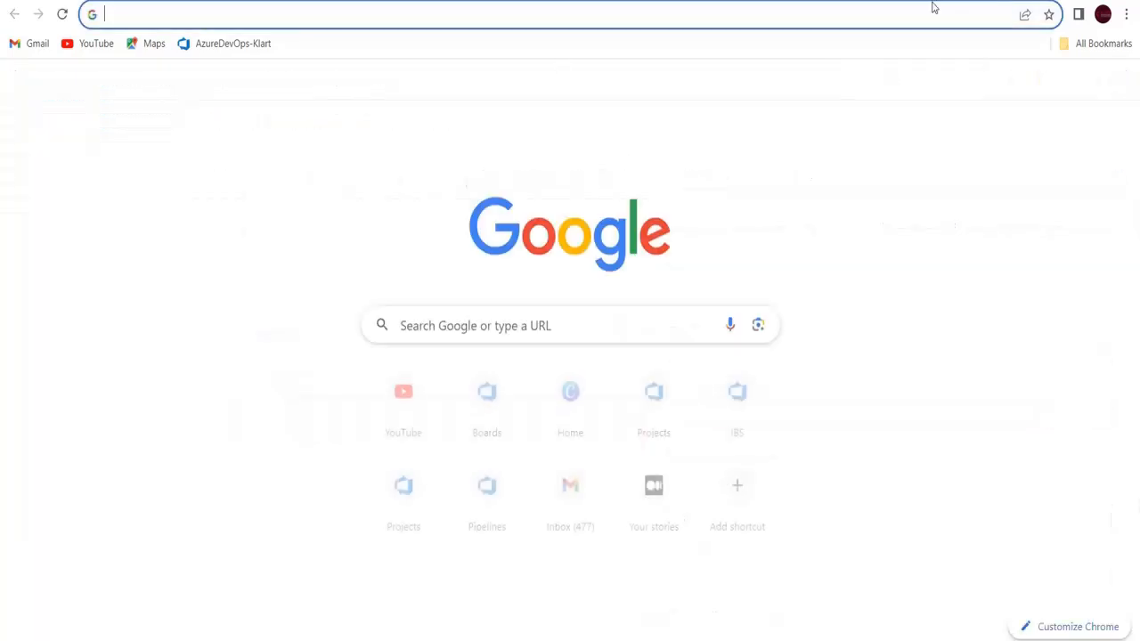
pyautogui.click(921, 16)
pyautogui.hotkey('ctrl', 'v')
pyautogui.press('Return')
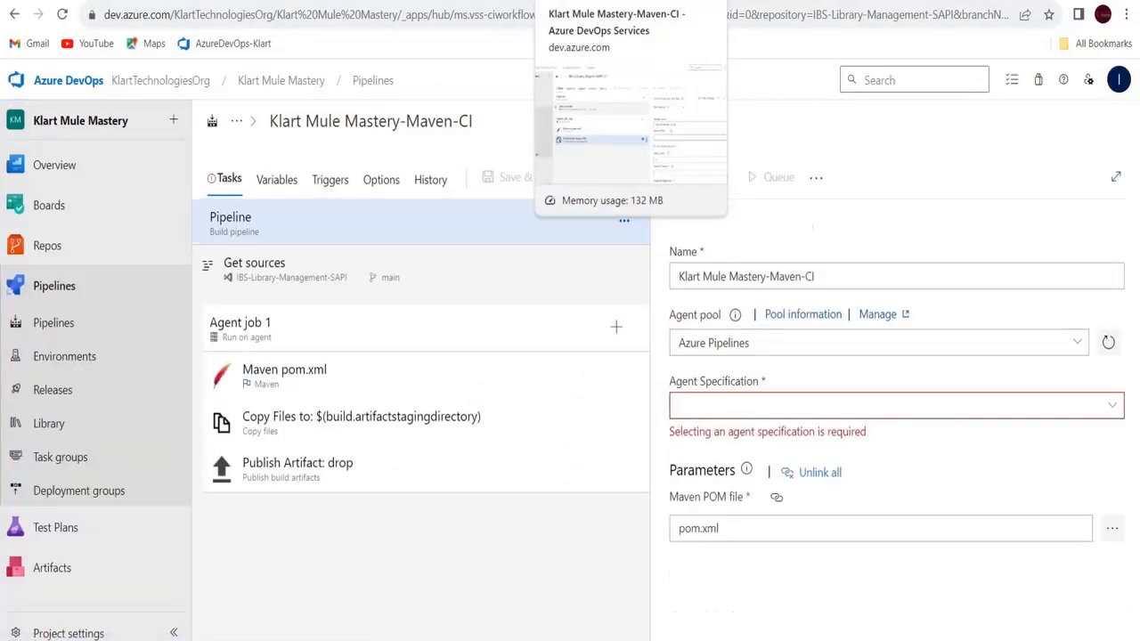
# In the other tab, leave the draft for the Library's Secure files page, then bring up Notepad++
pyautogui.click(615, 1)
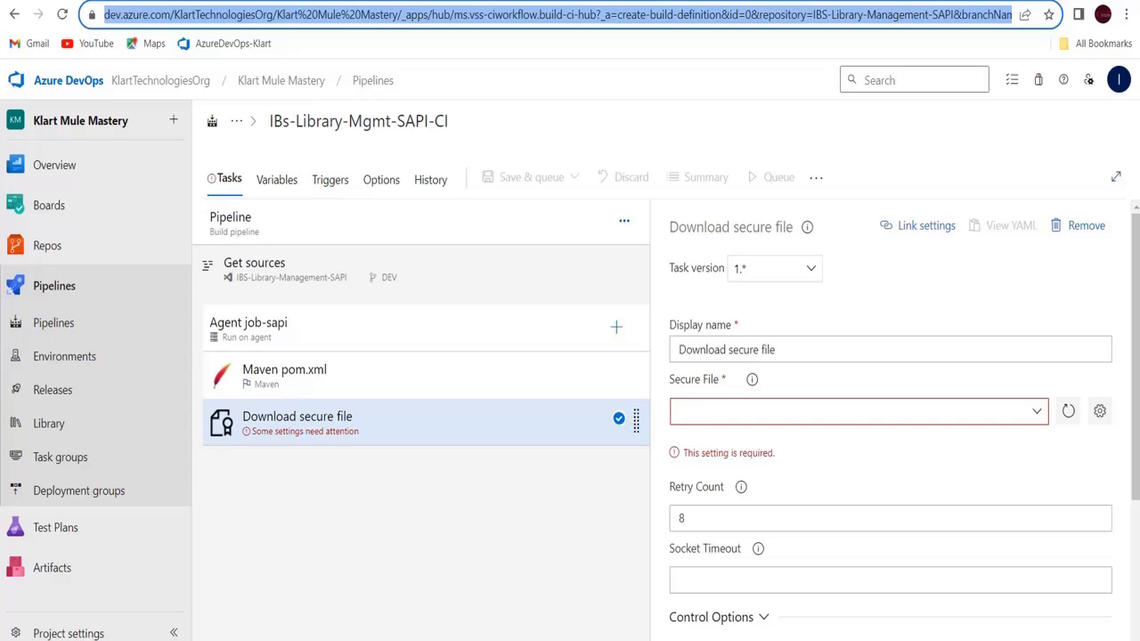
pyautogui.hotkey('ctrl', 'Tab')
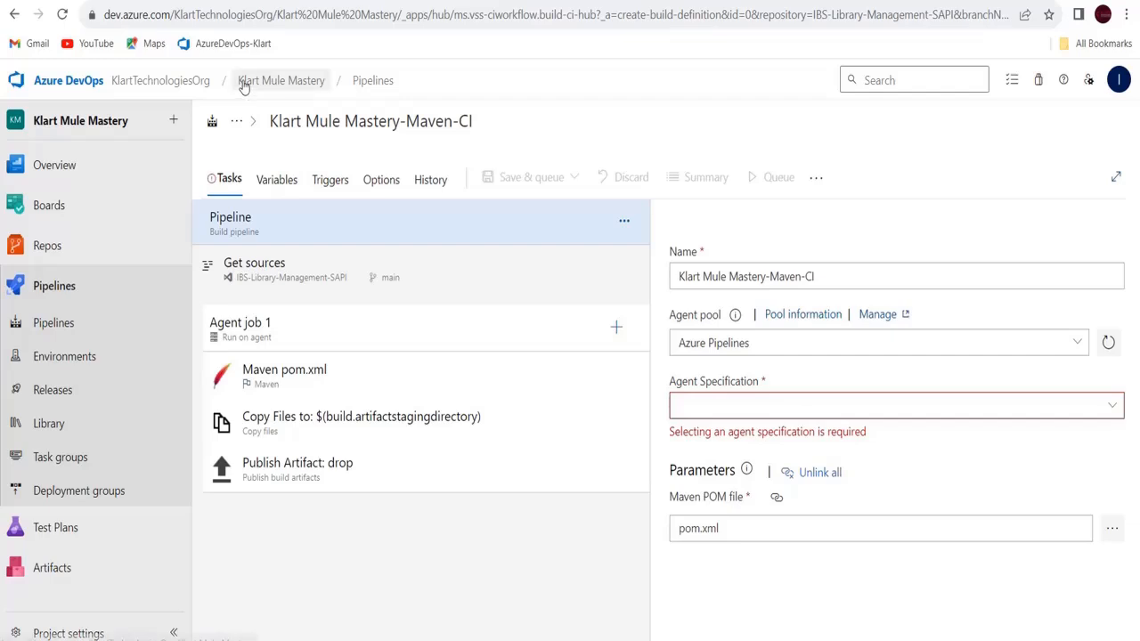
pyautogui.click(55, 430)
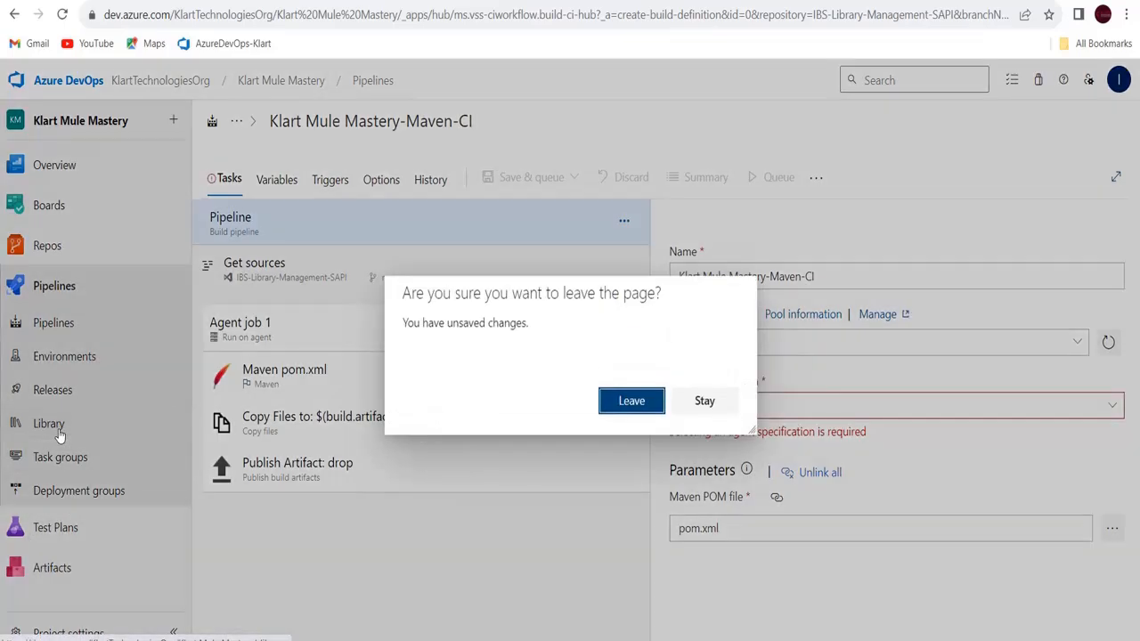
pyautogui.click(619, 401)
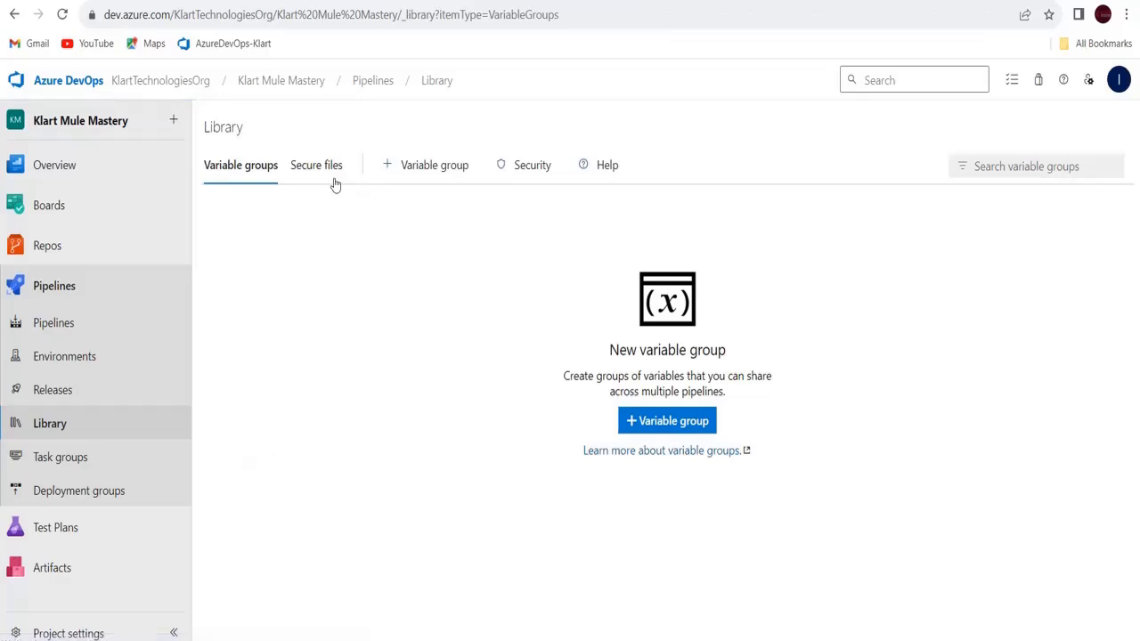
pyautogui.click(316, 170)
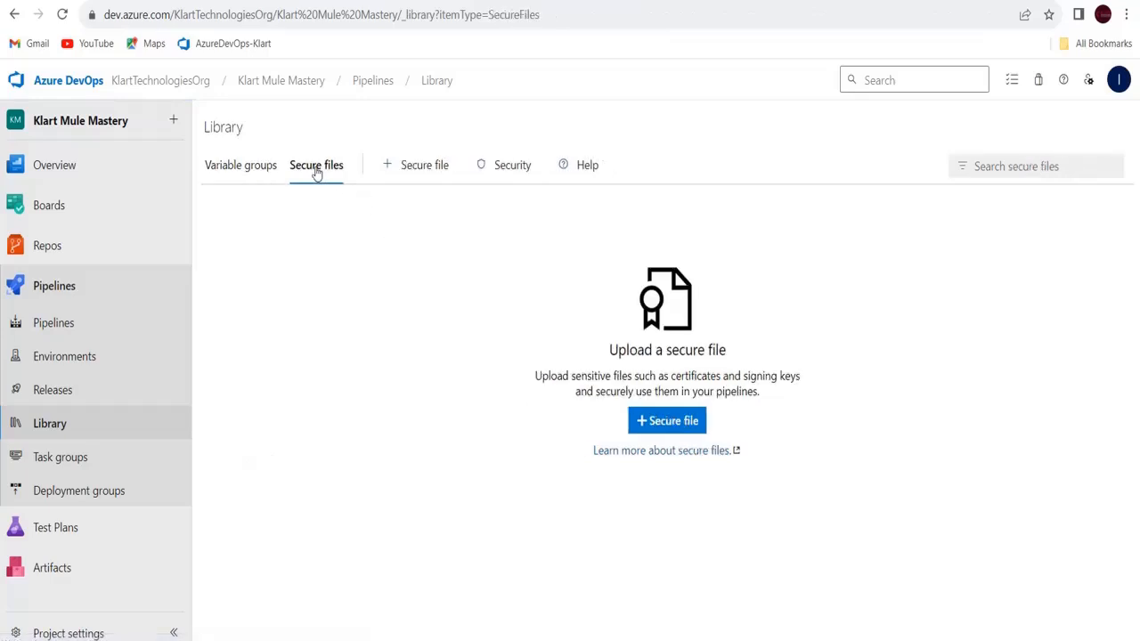
pyautogui.click(818, 638)
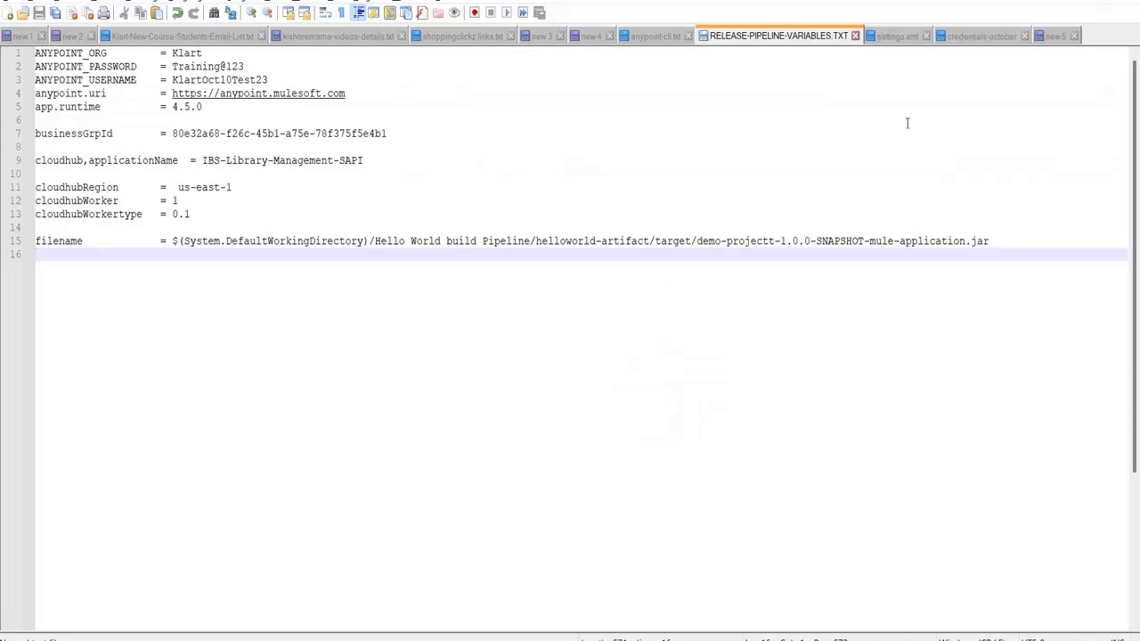
# Check the credentials-october and settings.xml contents in Notepad++, then go back to the browser
pyautogui.click(980, 38)
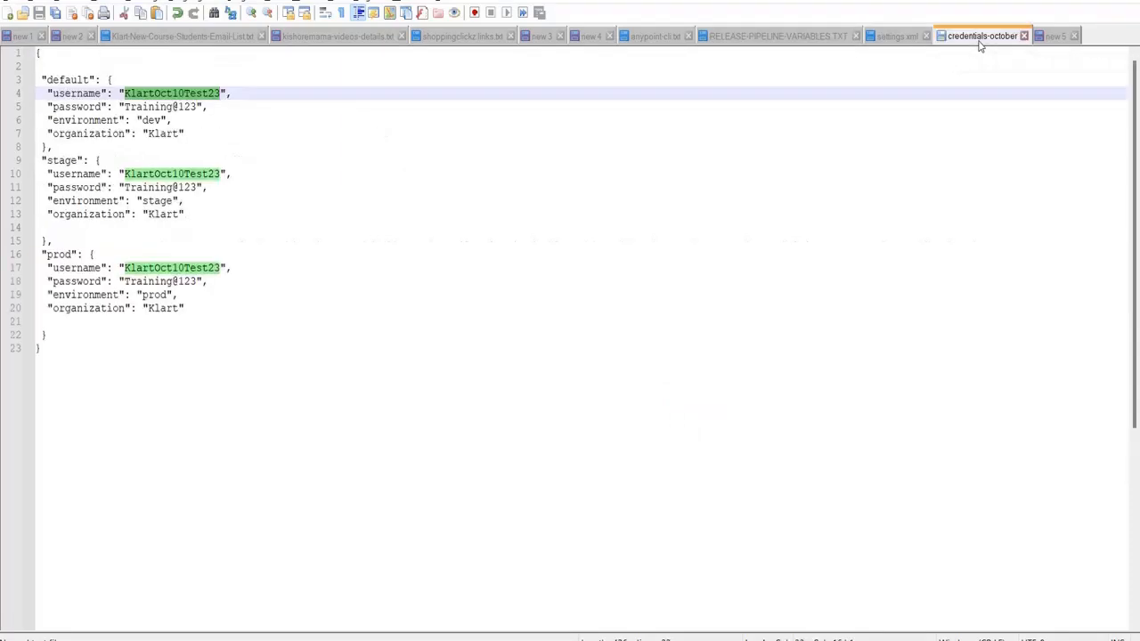
pyautogui.rightClick(980, 47)
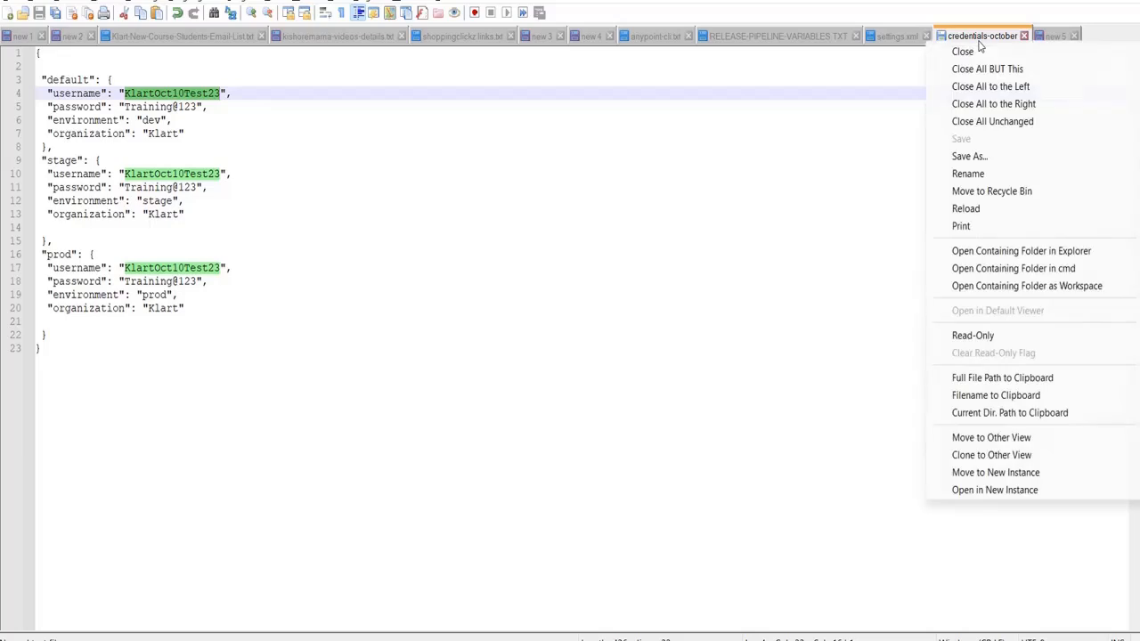
pyautogui.click(740, 165)
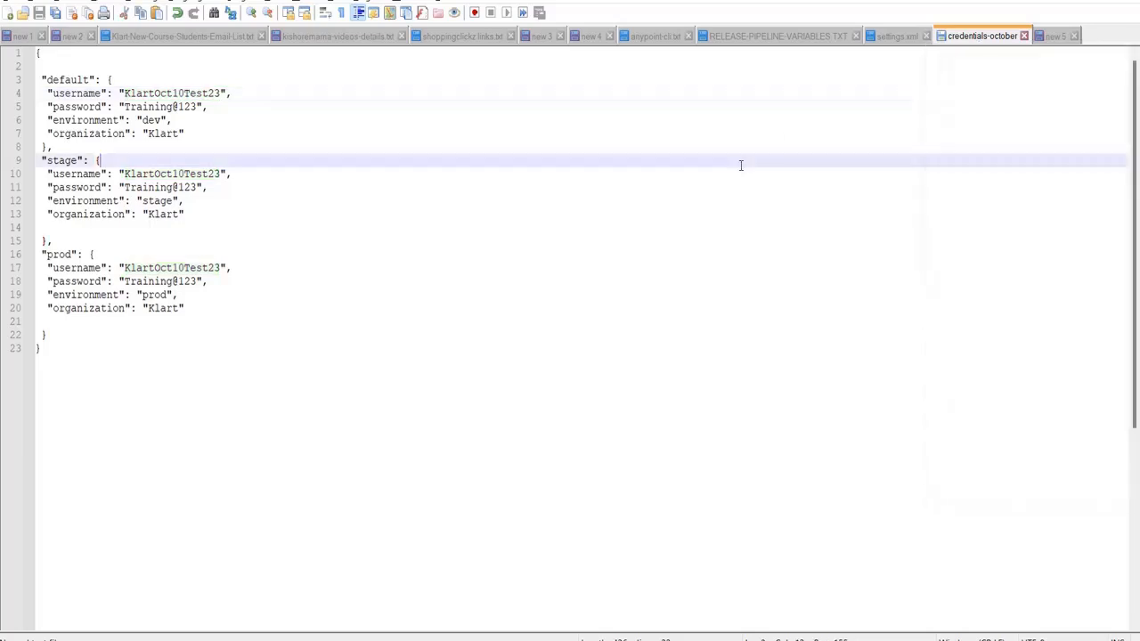
pyautogui.click(889, 36)
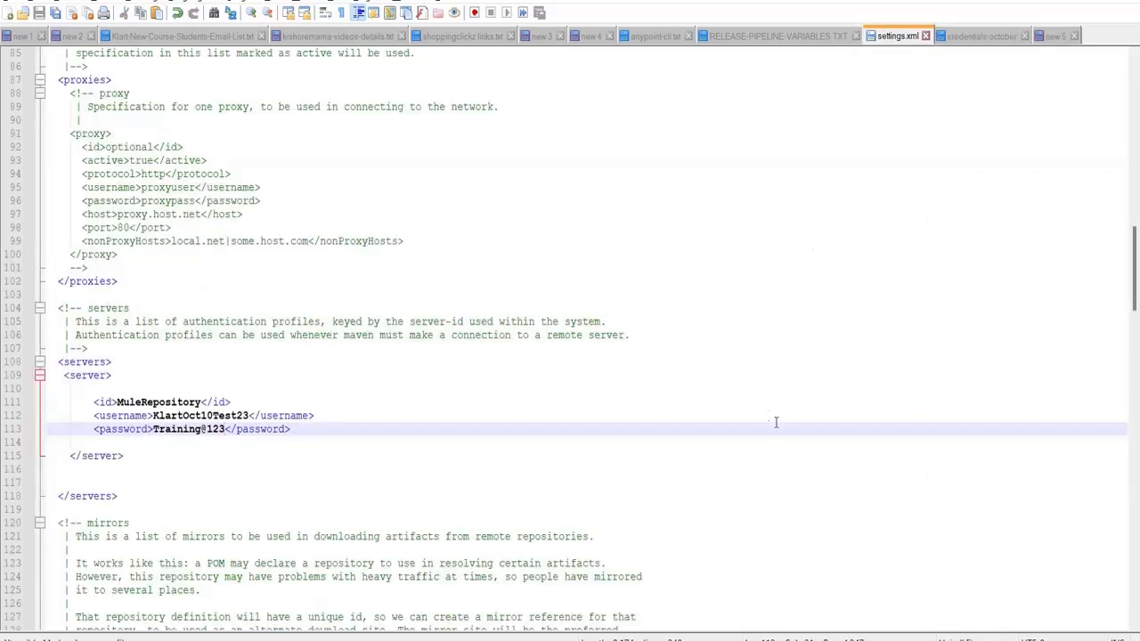
pyautogui.moveTo(853, 640)
pyautogui.click(855, 595)
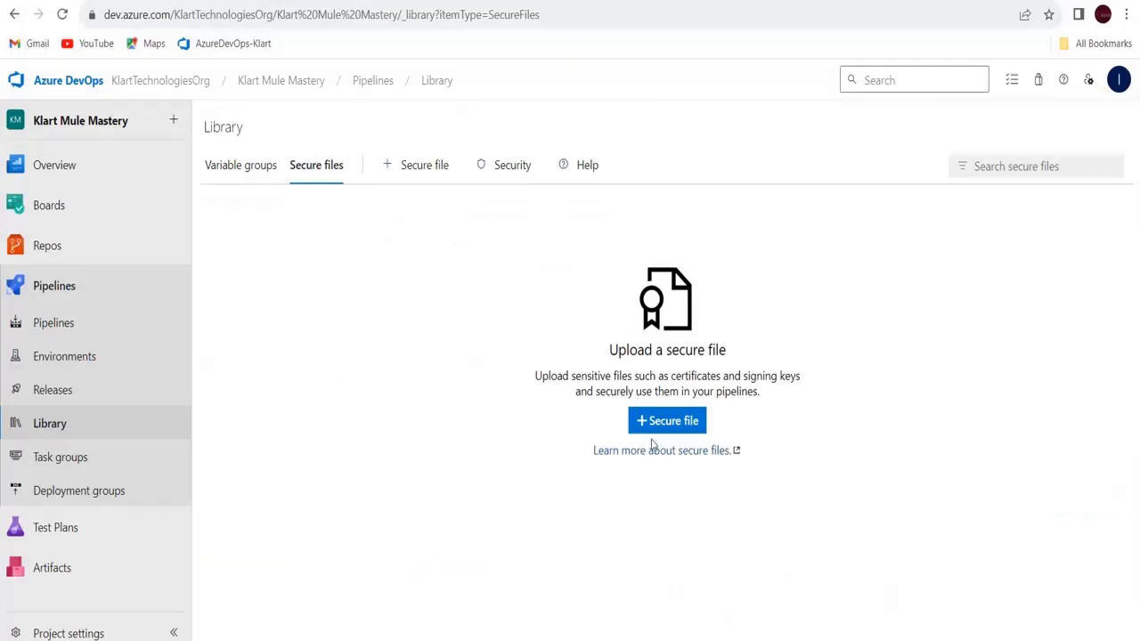
# Upload credentials-october as a secure file
pyautogui.click(655, 422)
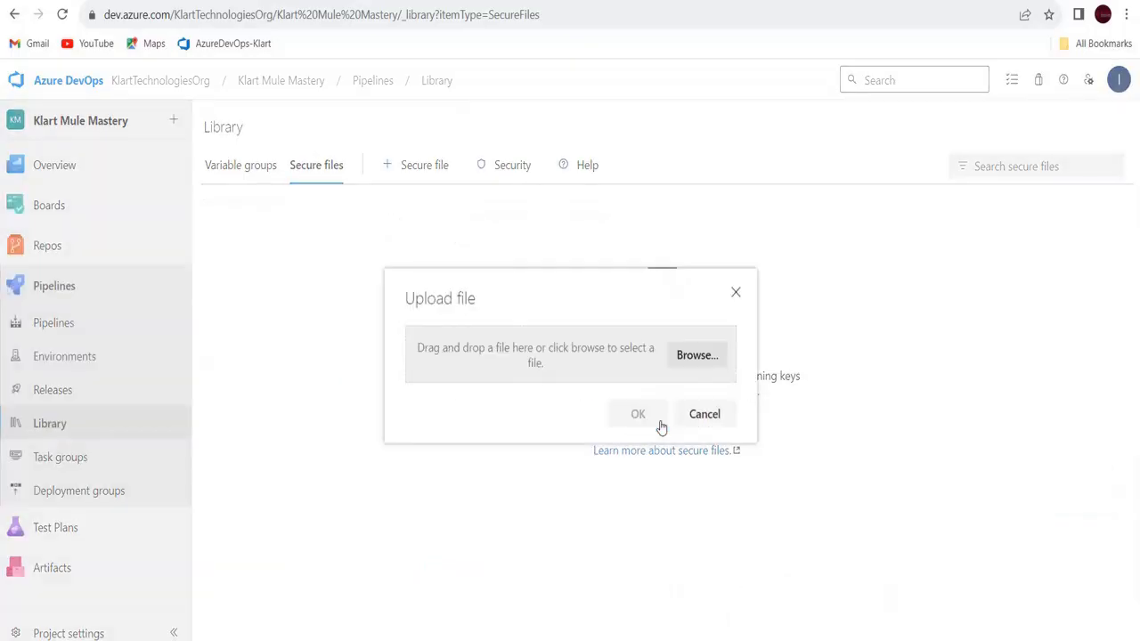
pyautogui.click(698, 356)
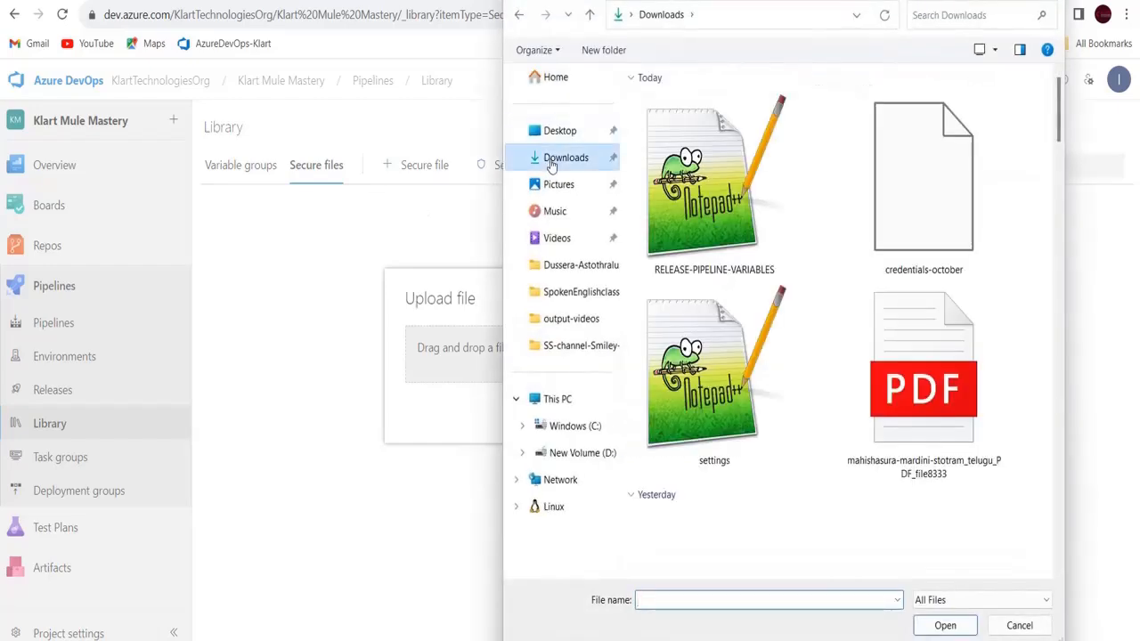
pyautogui.click(948, 201)
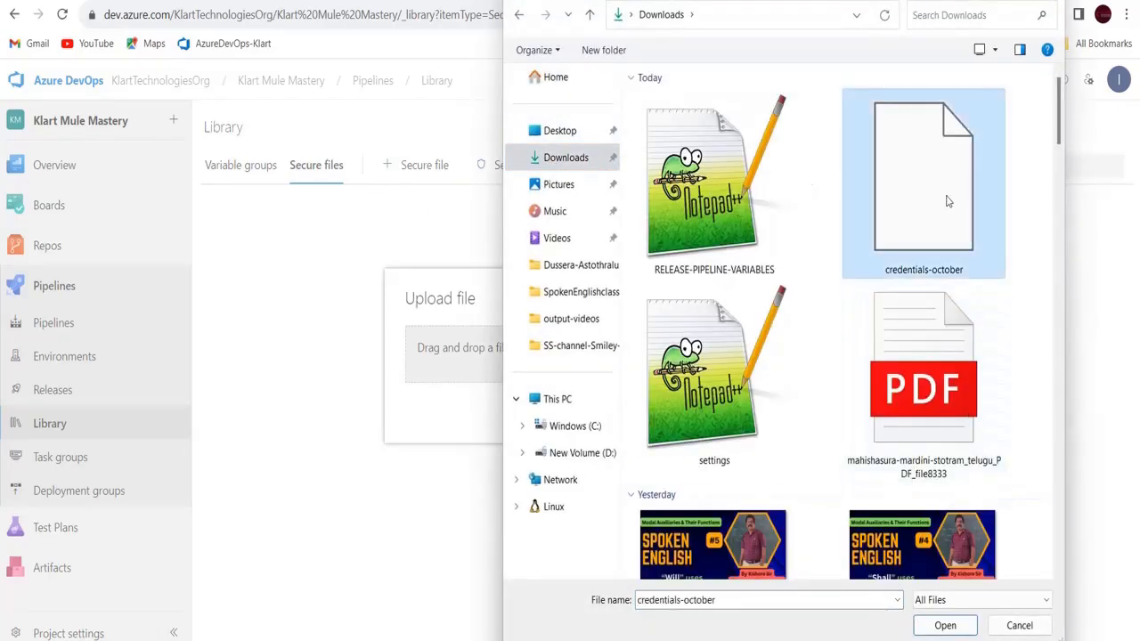
pyautogui.click(941, 626)
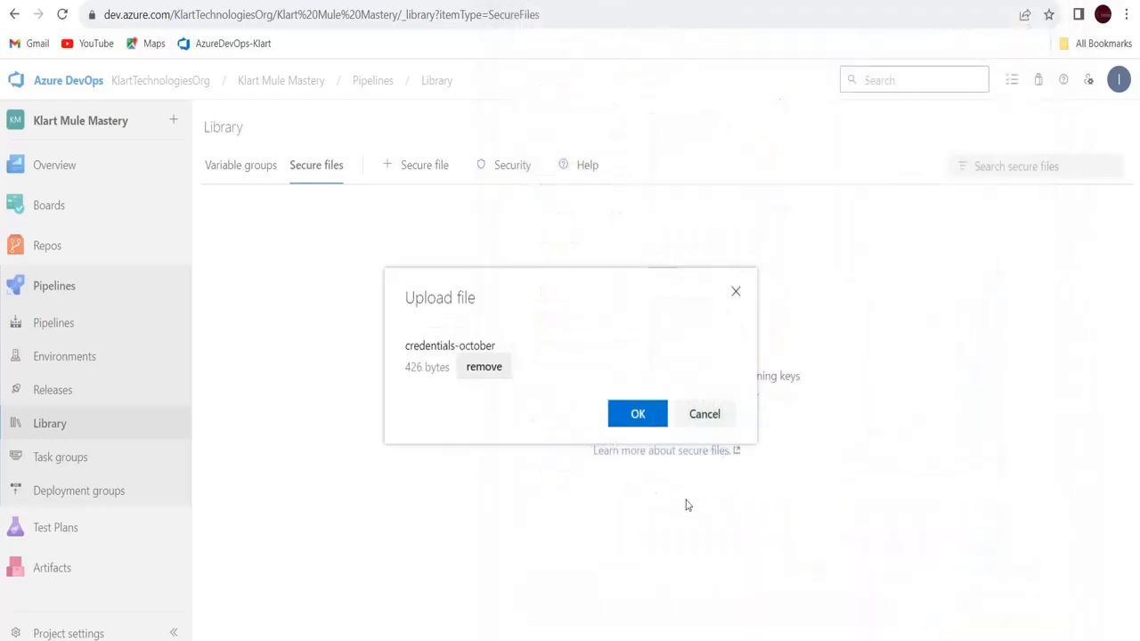
pyautogui.click(640, 415)
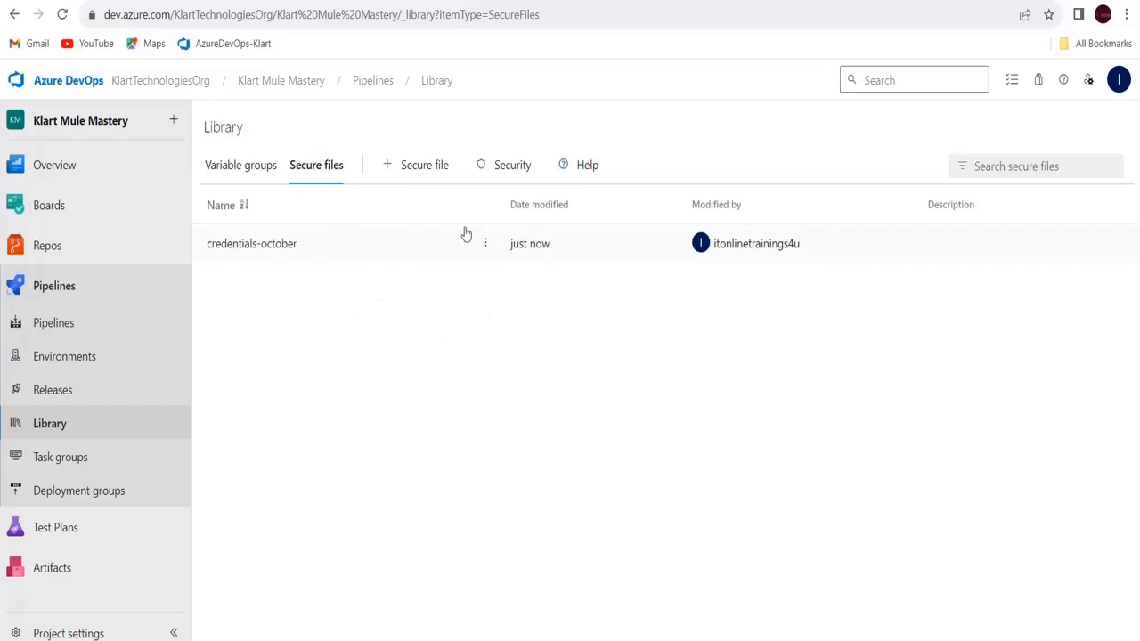
# Upload settings.xml as a second secure file and return to the pipeline draft tab
pyautogui.click(400, 166)
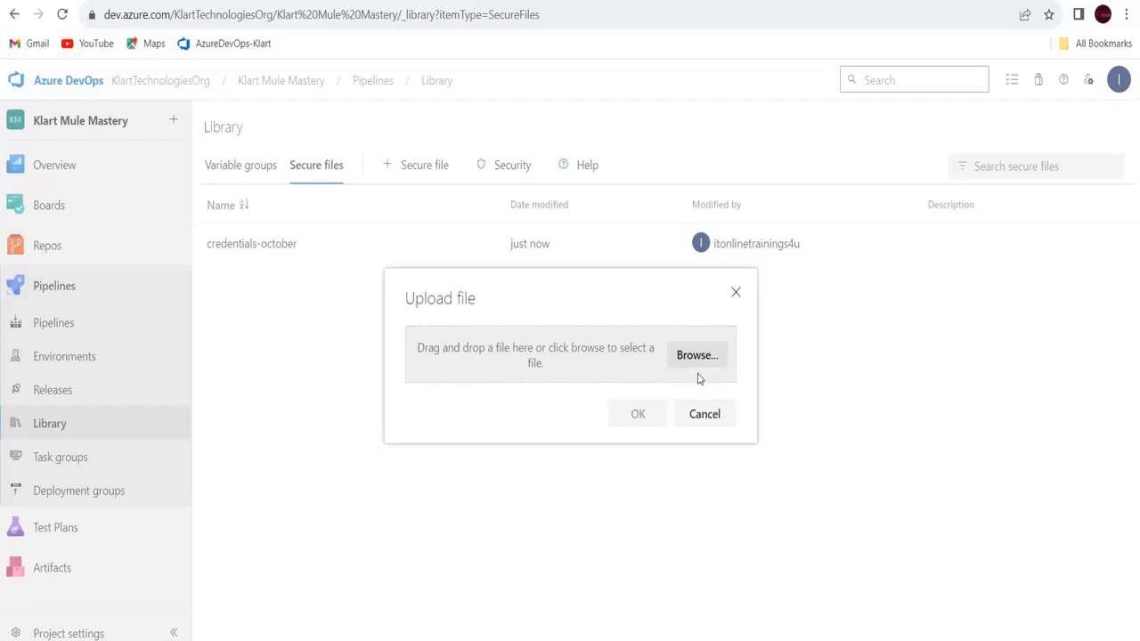
pyautogui.click(700, 370)
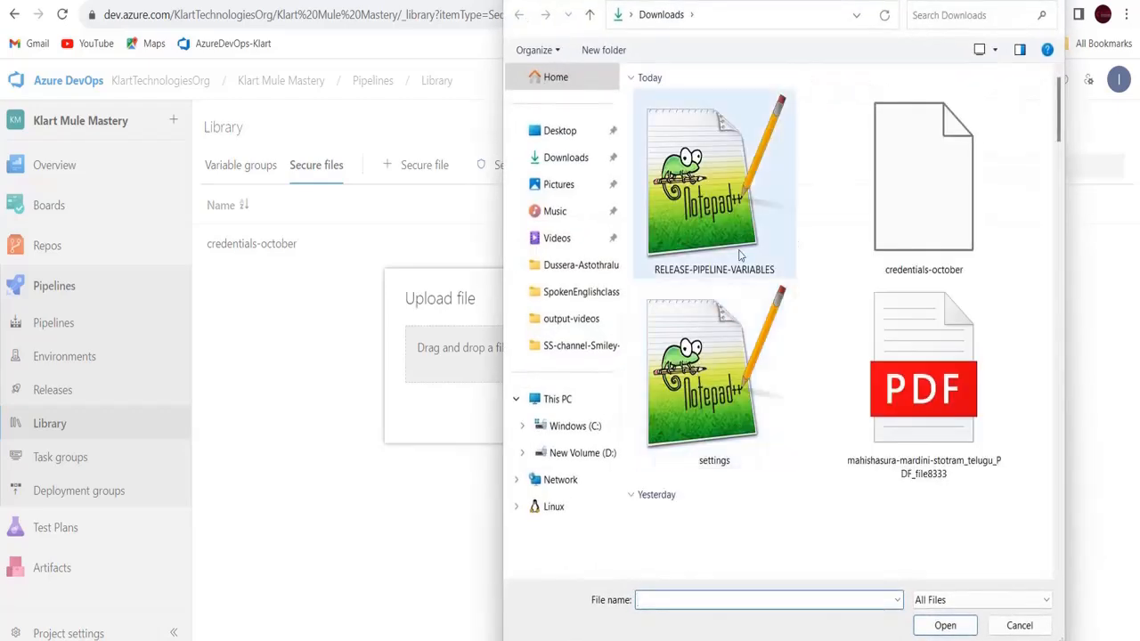
pyautogui.click(766, 419)
pyautogui.click(934, 626)
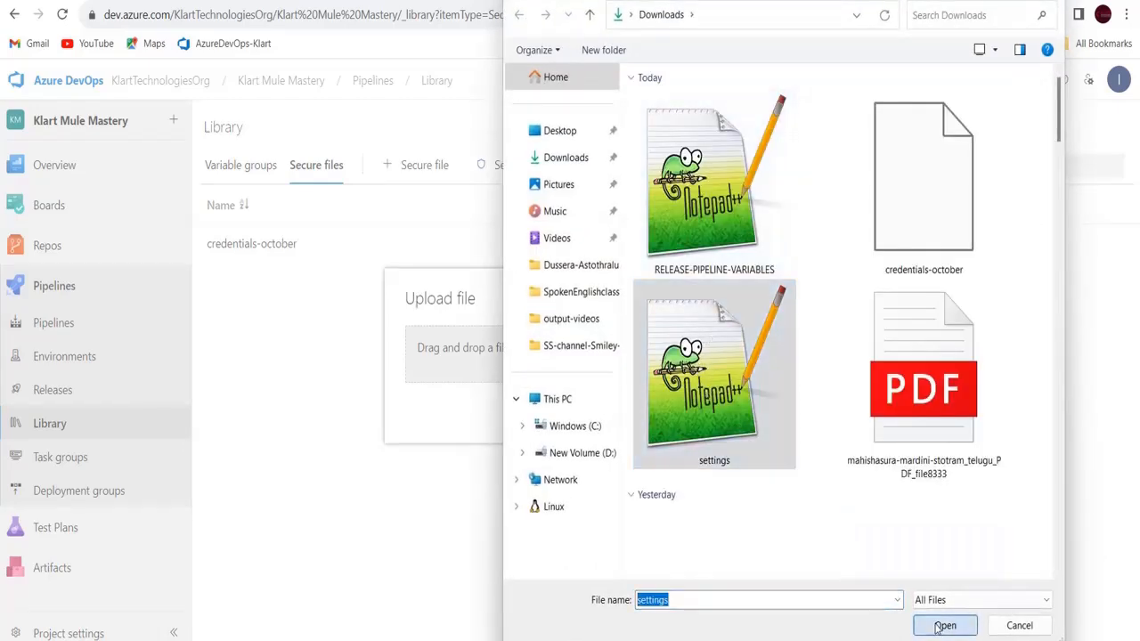
pyautogui.click(639, 415)
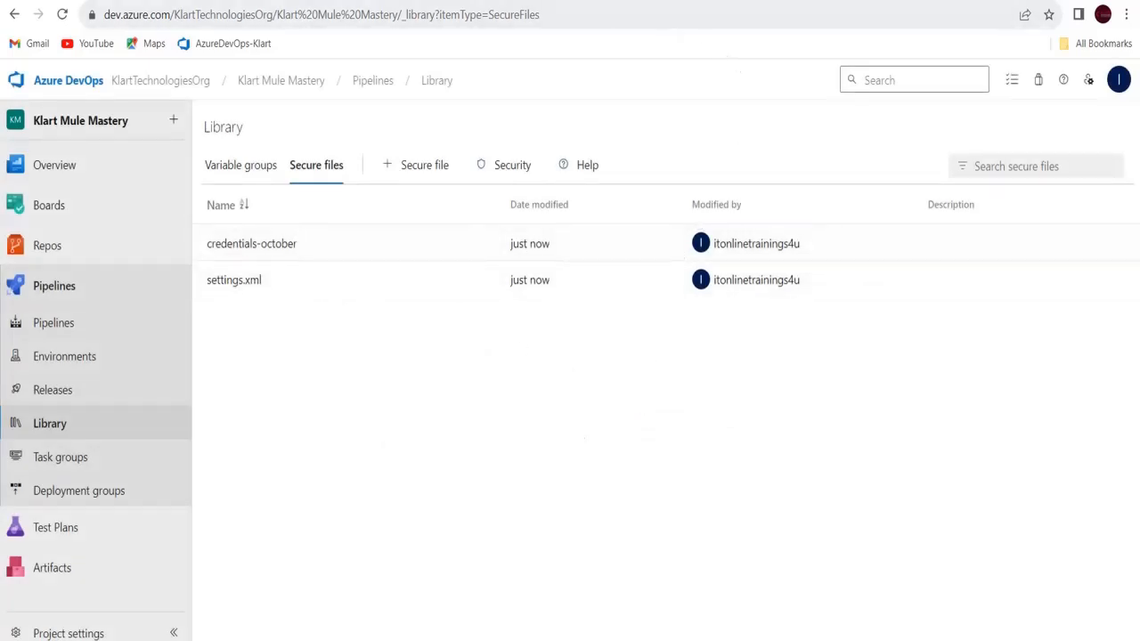
pyautogui.click(695, 1)
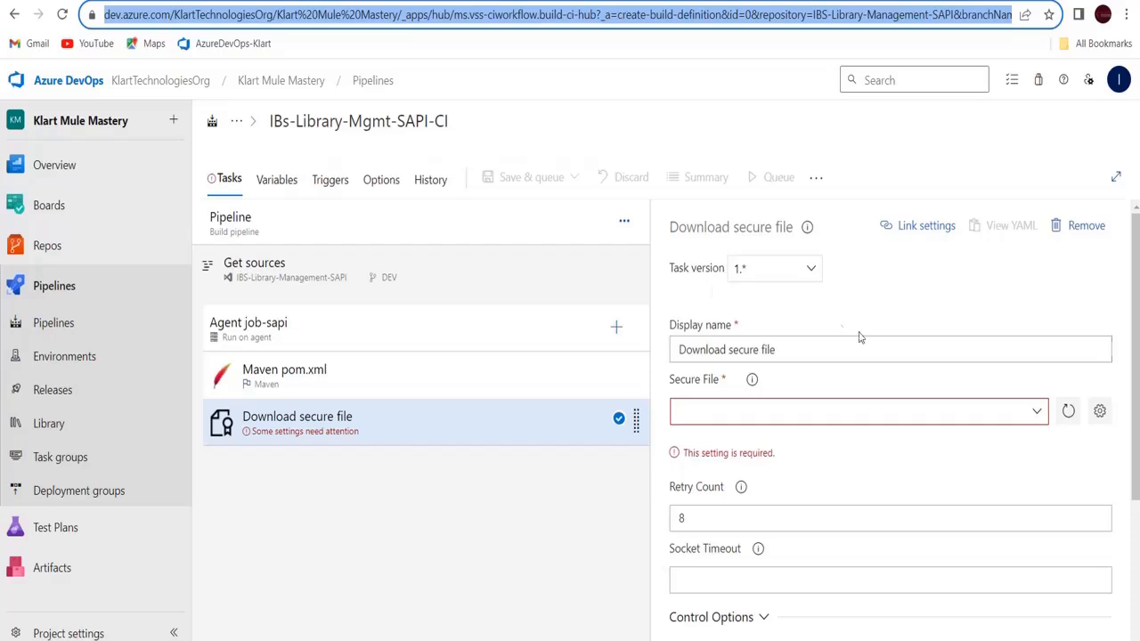
# Reload the pipeline editor page, confirming Reload to drop the unsaved draft
pyautogui.click(1031, 410)
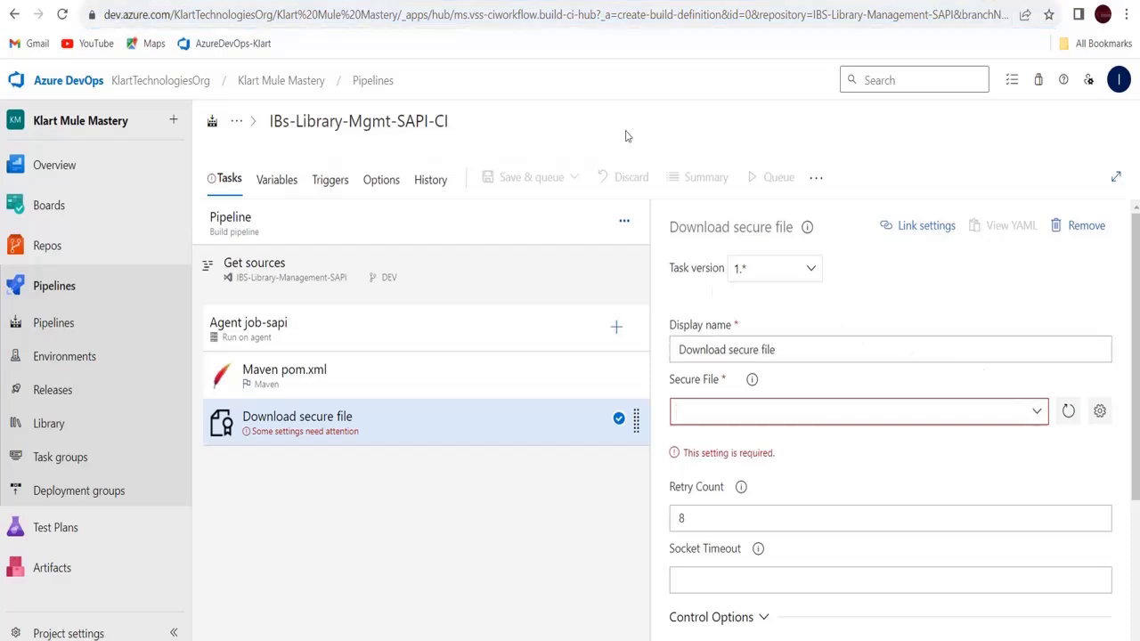
pyautogui.click(577, 15)
pyautogui.press('Return')
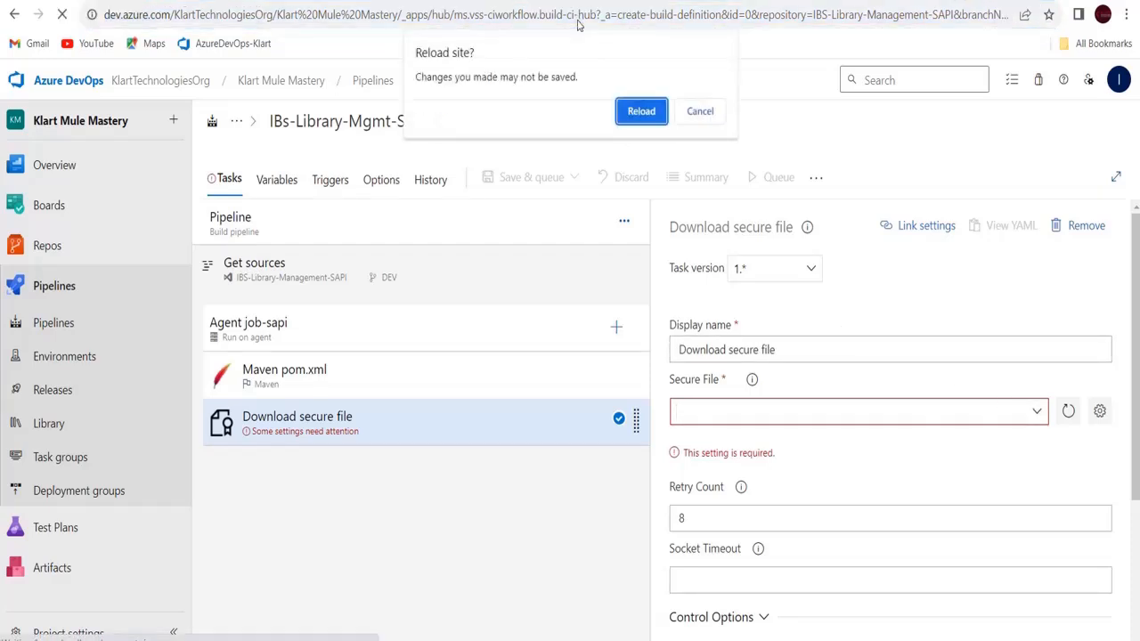
pyautogui.click(642, 116)
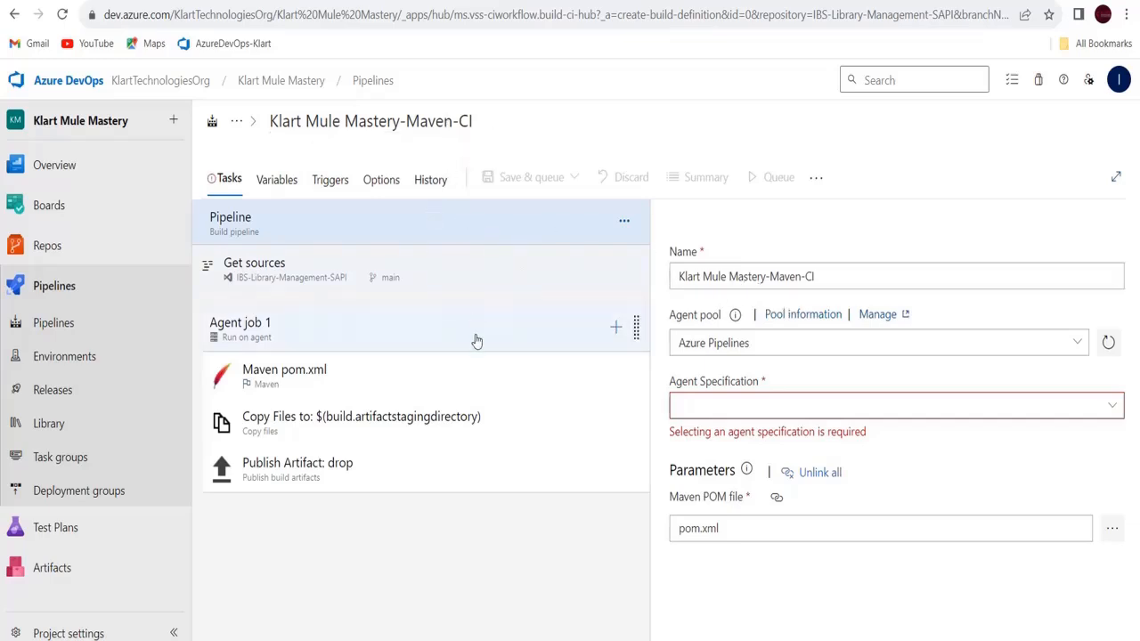
# Under Get sources, set the default branch for manual and scheduled builds to DEV
pyautogui.click(243, 283)
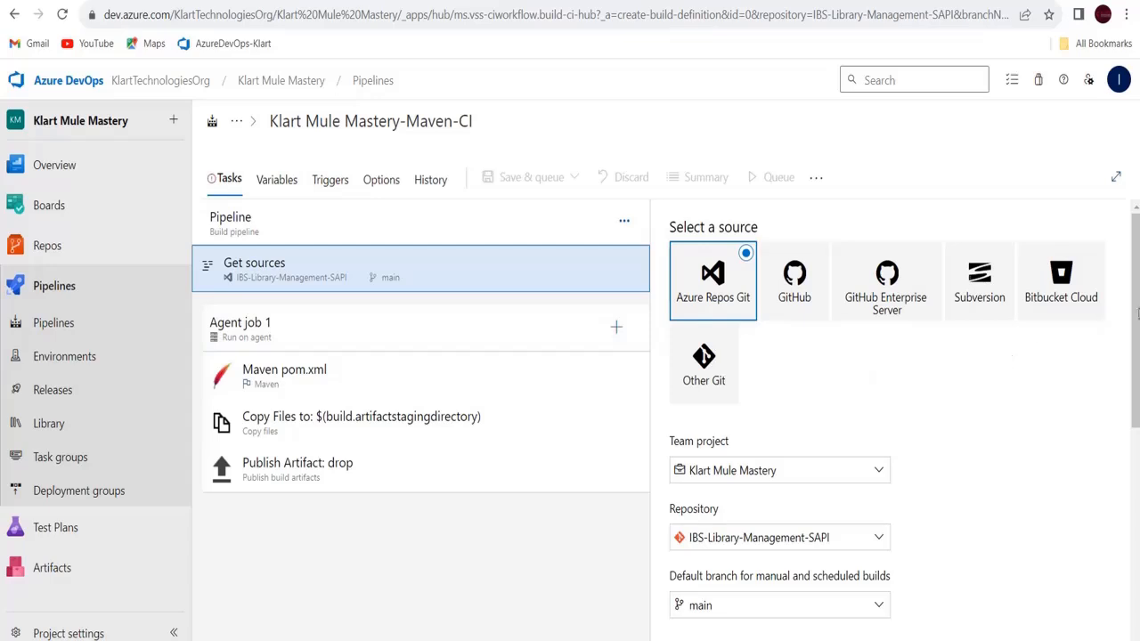
pyautogui.scroll(-3, 1133, 313)
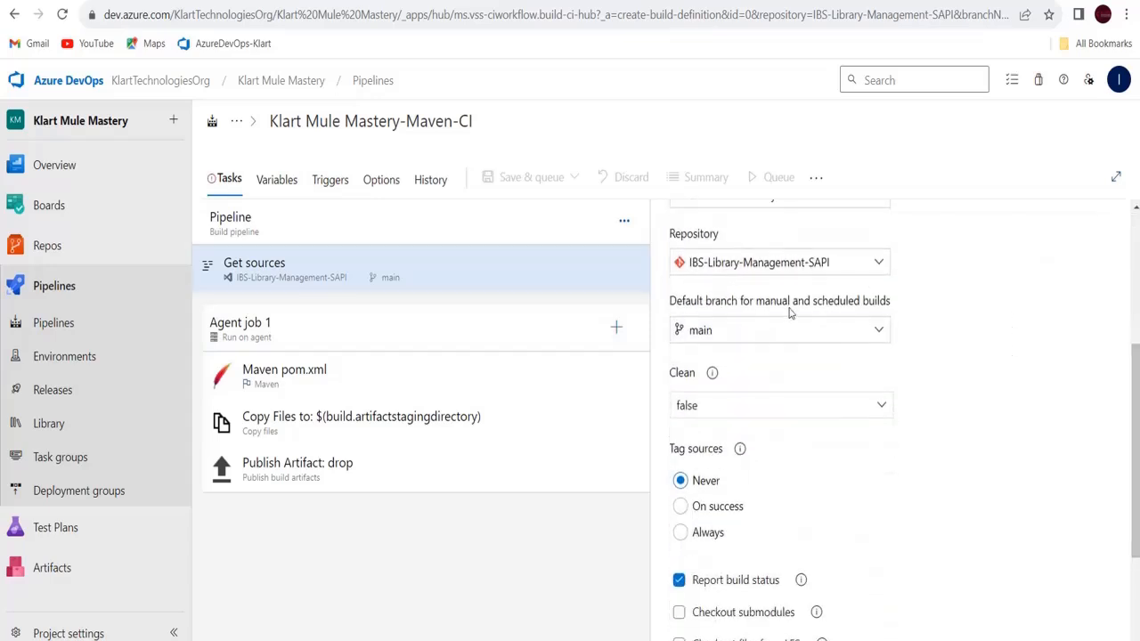
pyautogui.click(730, 329)
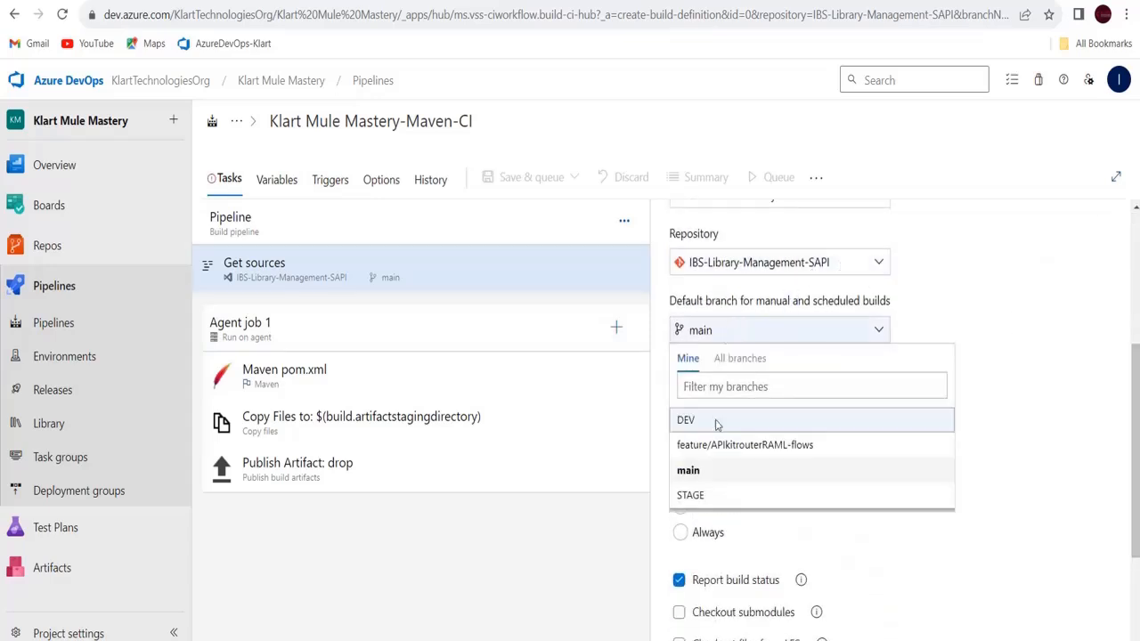
pyautogui.click(700, 420)
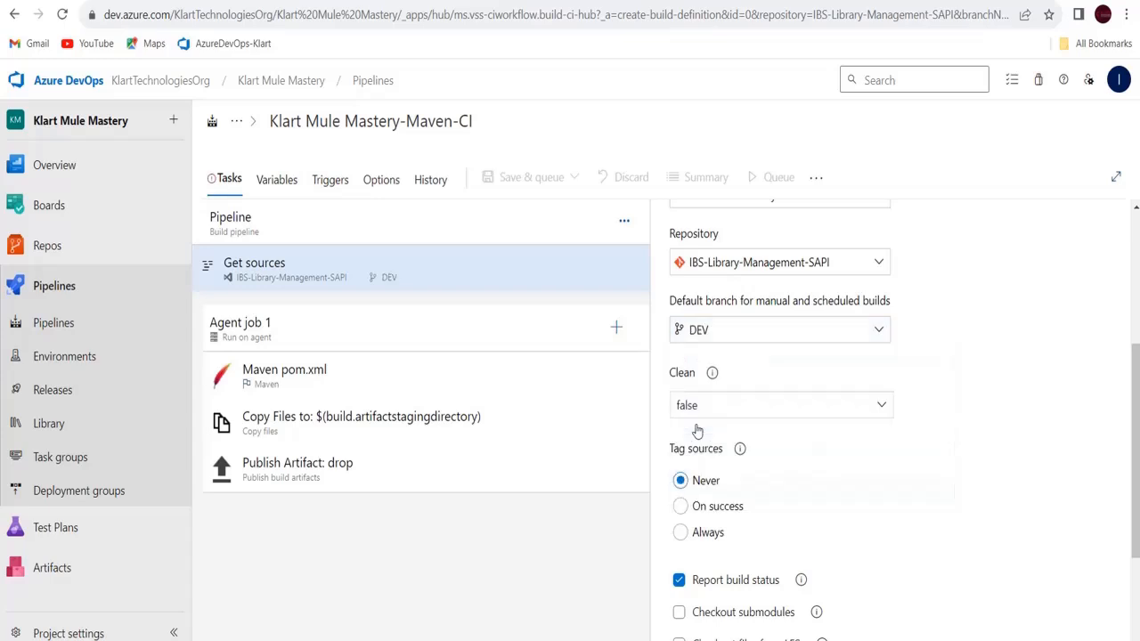
pyautogui.moveTo(1135, 412); pyautogui.dragTo(1100, 285)
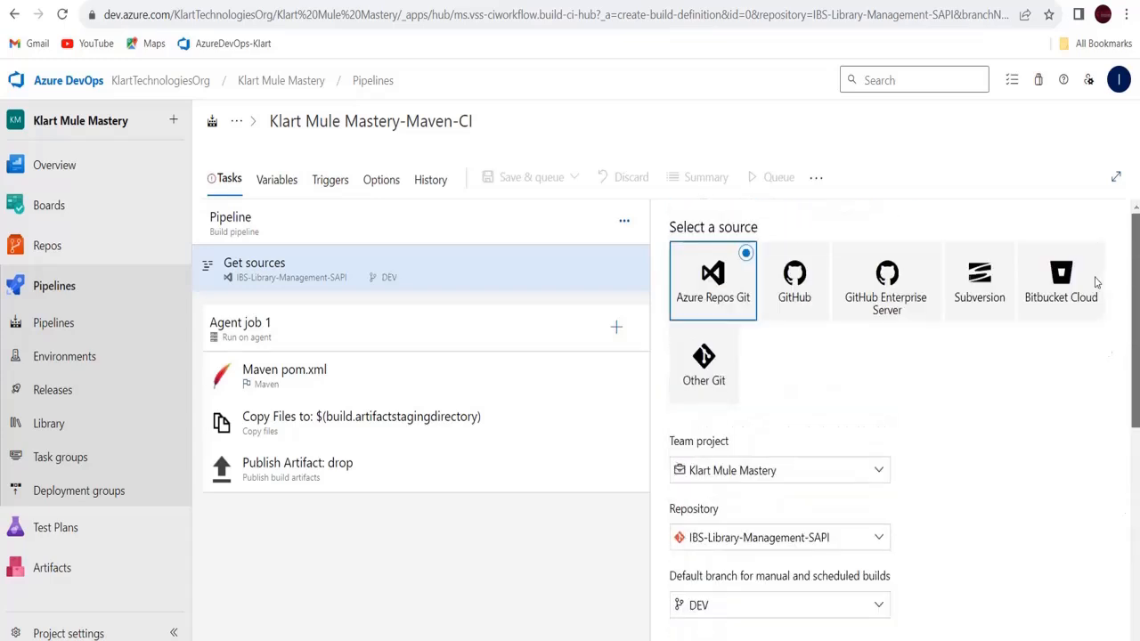
# Rename Agent job 1 to Agent job-Sapi
pyautogui.click(303, 328)
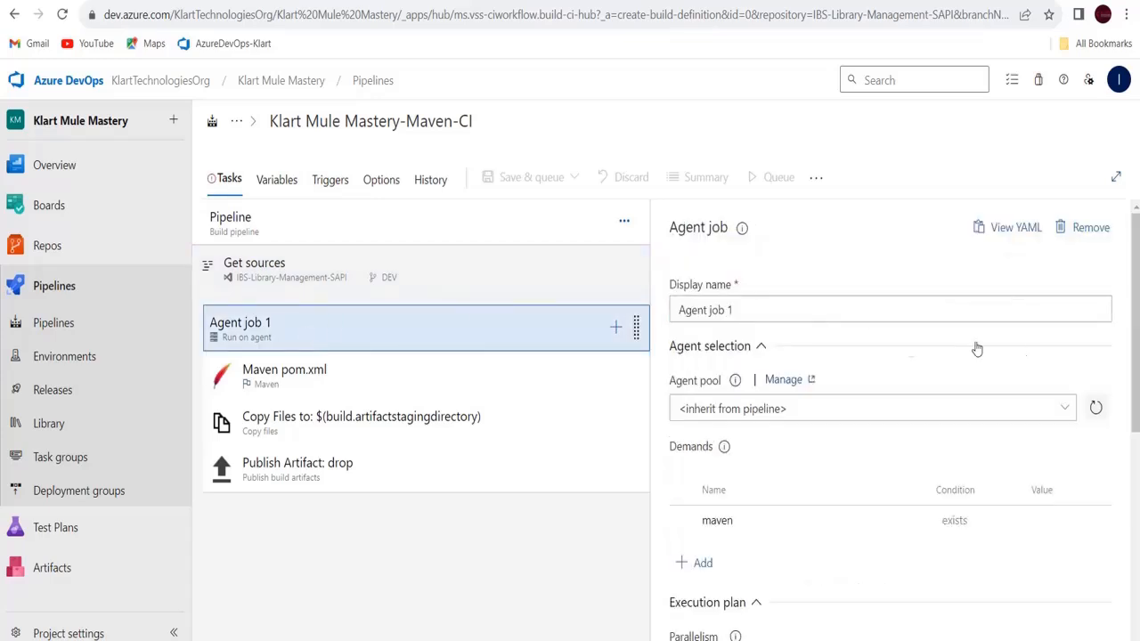
pyautogui.click(825, 311)
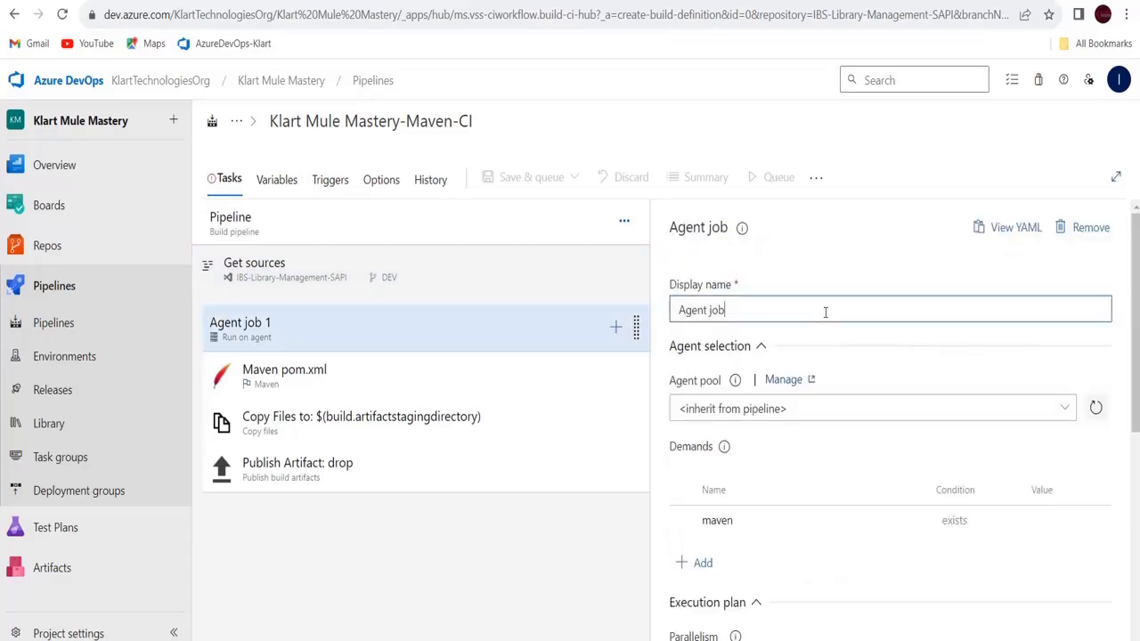
pyautogui.write('-Sapi')
# Run the job on the Azure Pipelines agent pool with the windows-latest specification
pyautogui.click(825, 408)
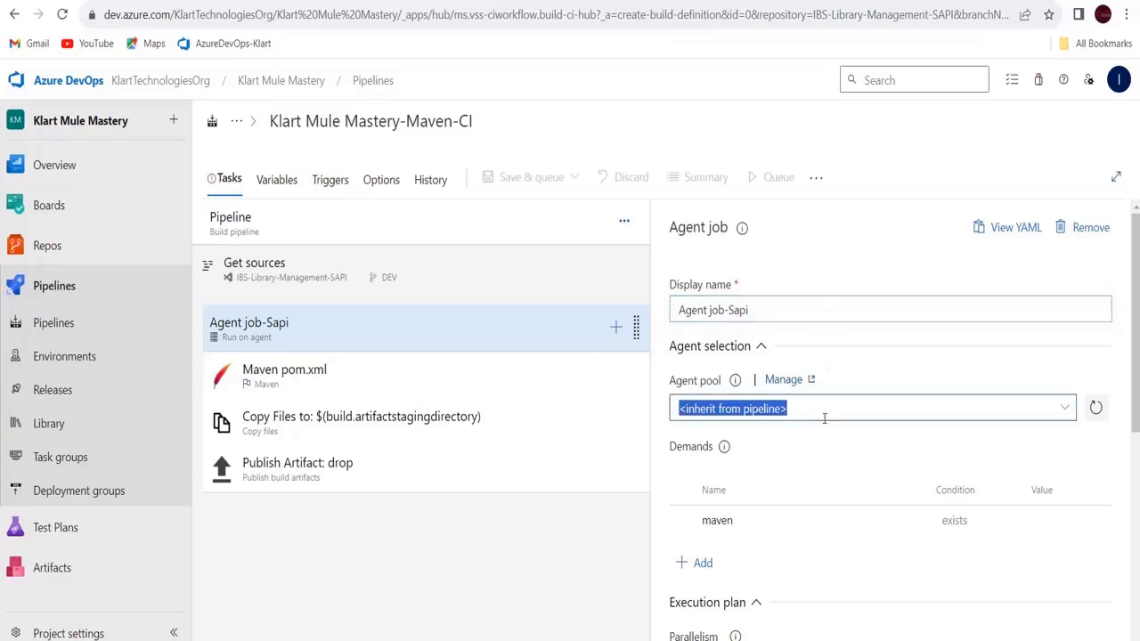
pyautogui.click(1065, 408)
pyautogui.click(704, 462)
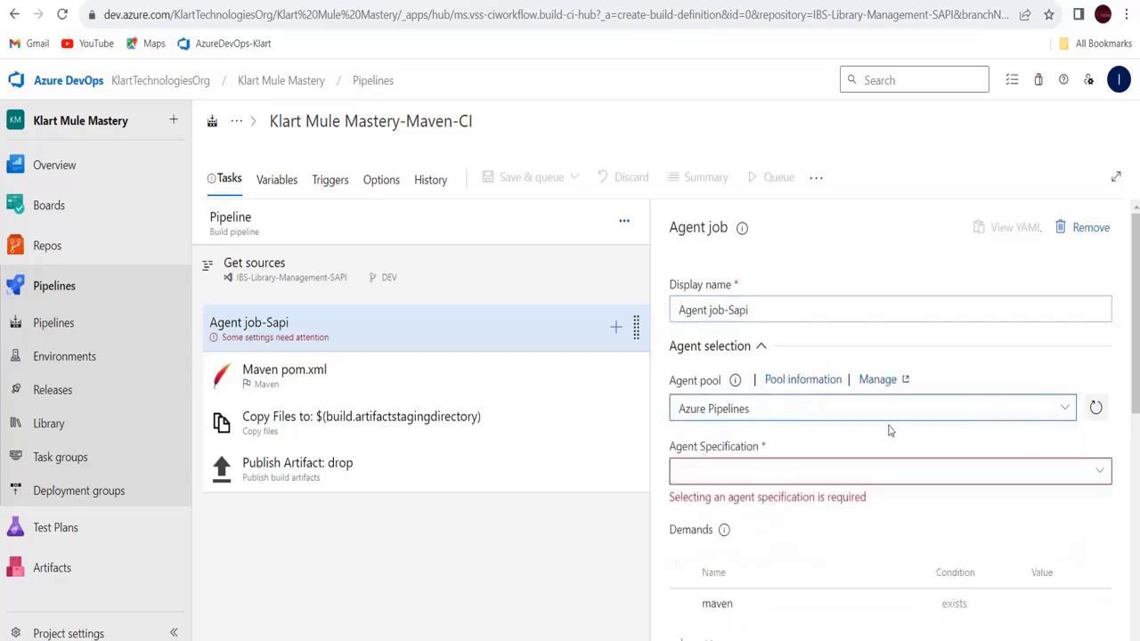
pyautogui.click(1101, 471)
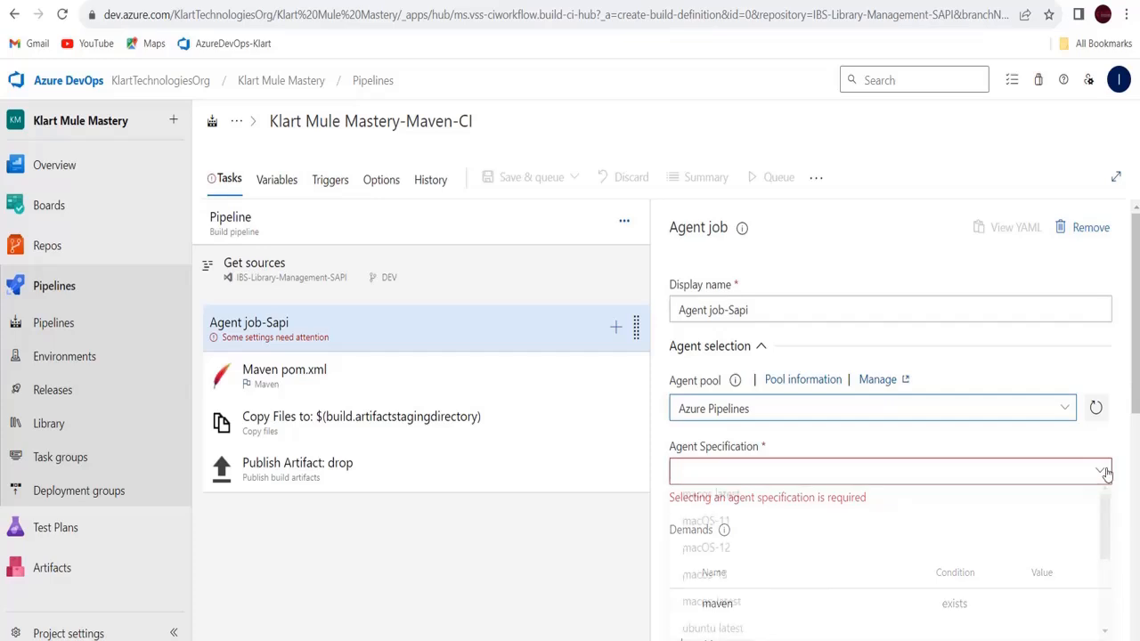
pyautogui.moveTo(1136, 405); pyautogui.dragTo(1136, 493)
pyautogui.click(1103, 275)
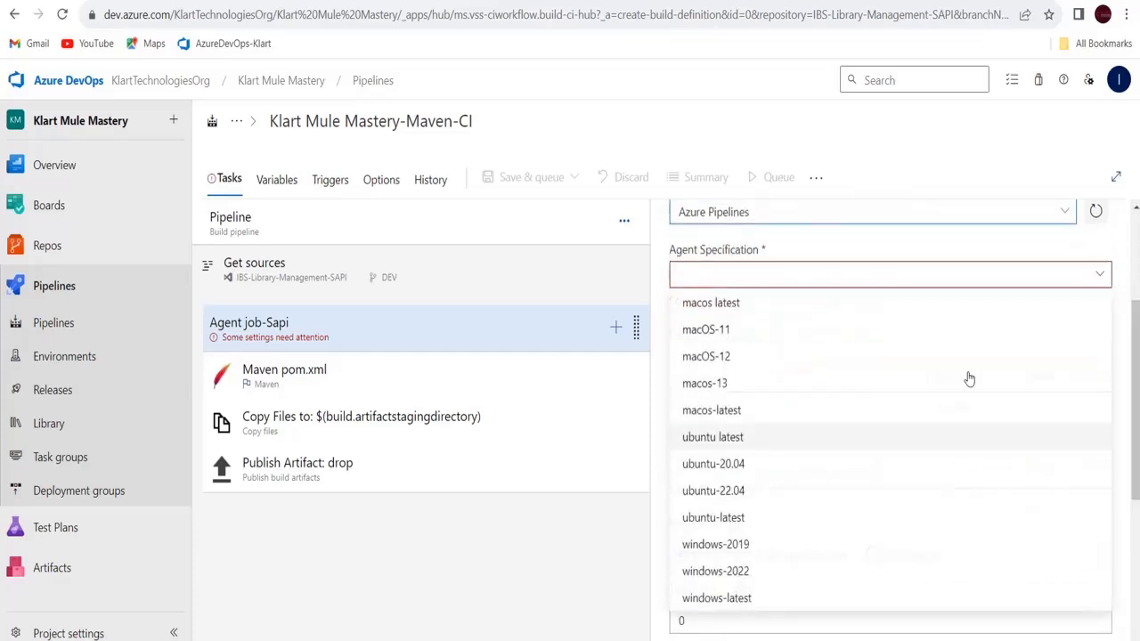
pyautogui.click(732, 599)
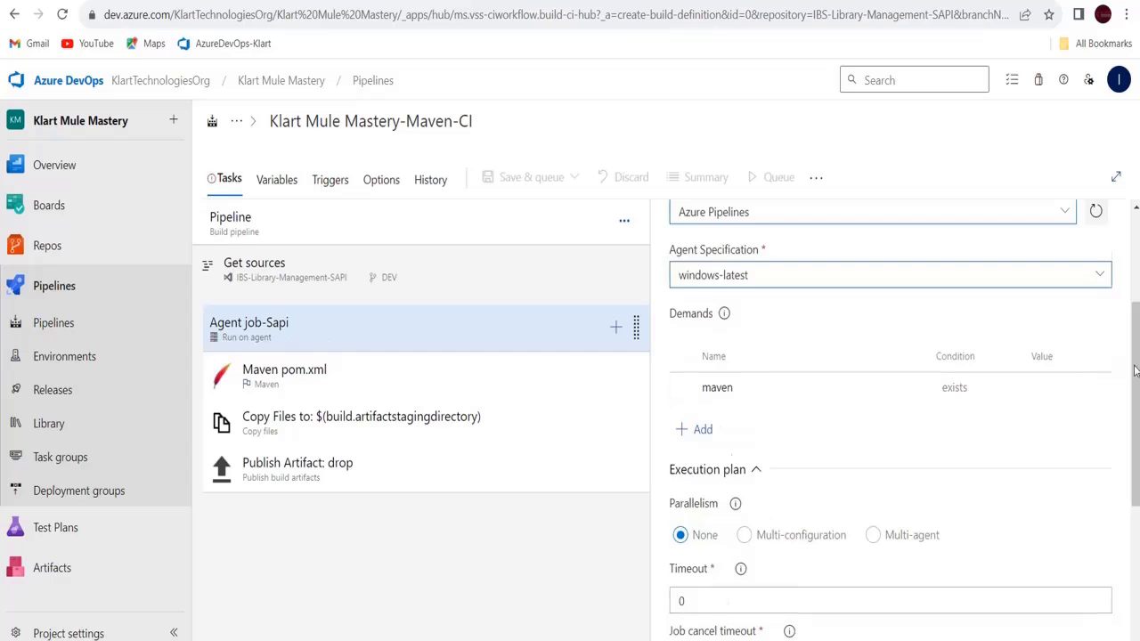
pyautogui.moveTo(1136, 371); pyautogui.dragTo(1106, 234)
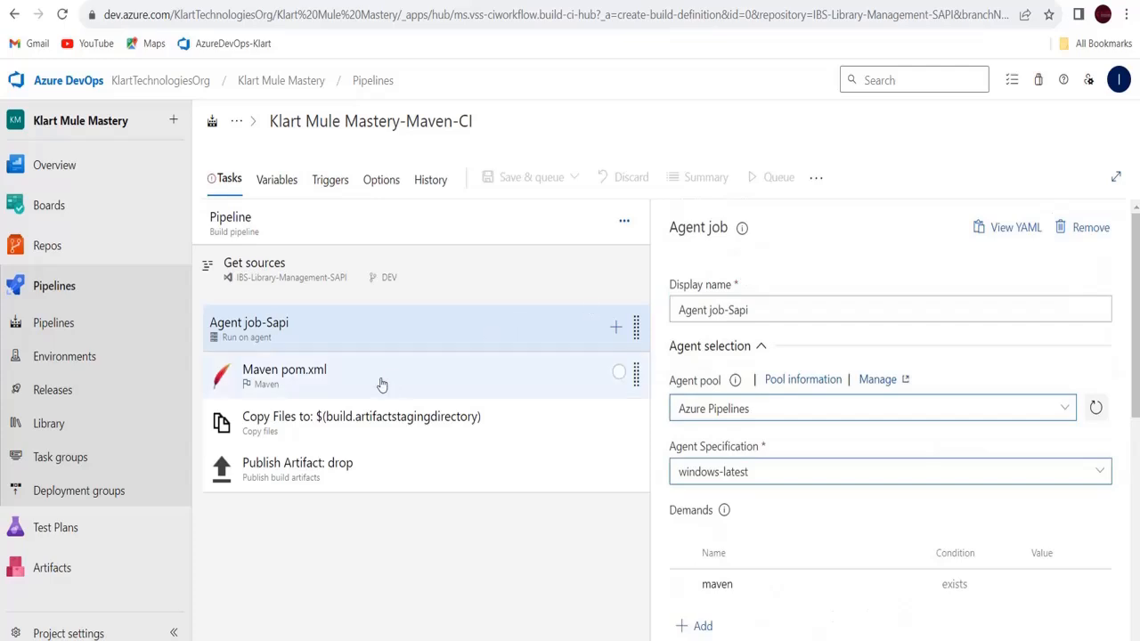
# Change the Maven pom.xml task's Goal(s) to 'clean package'
pyautogui.click(339, 392)
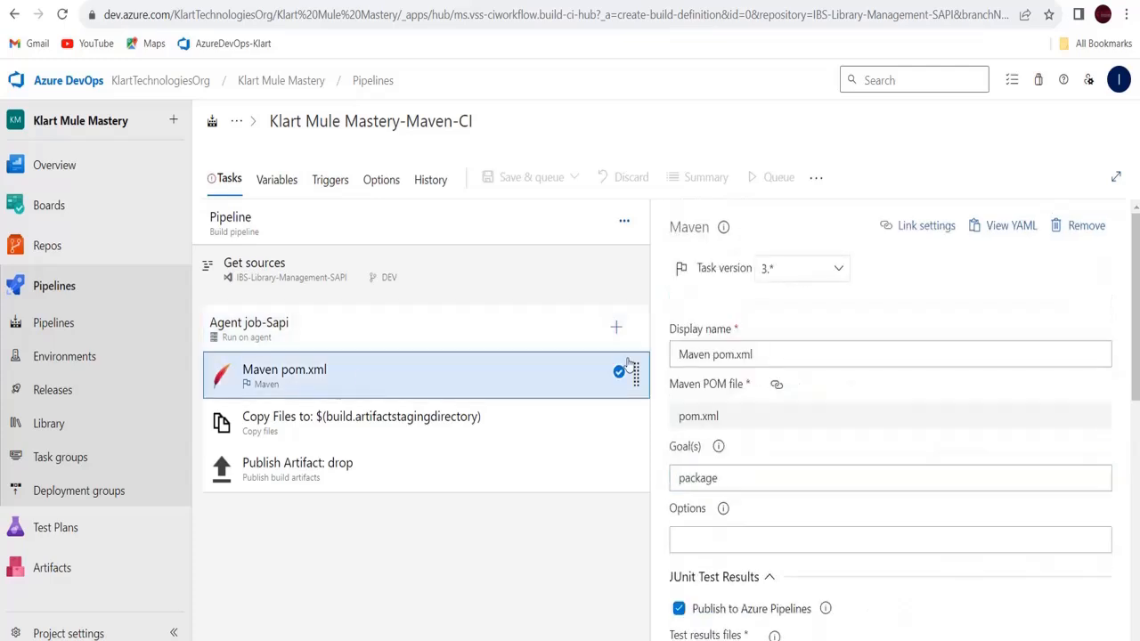
pyautogui.click(694, 486)
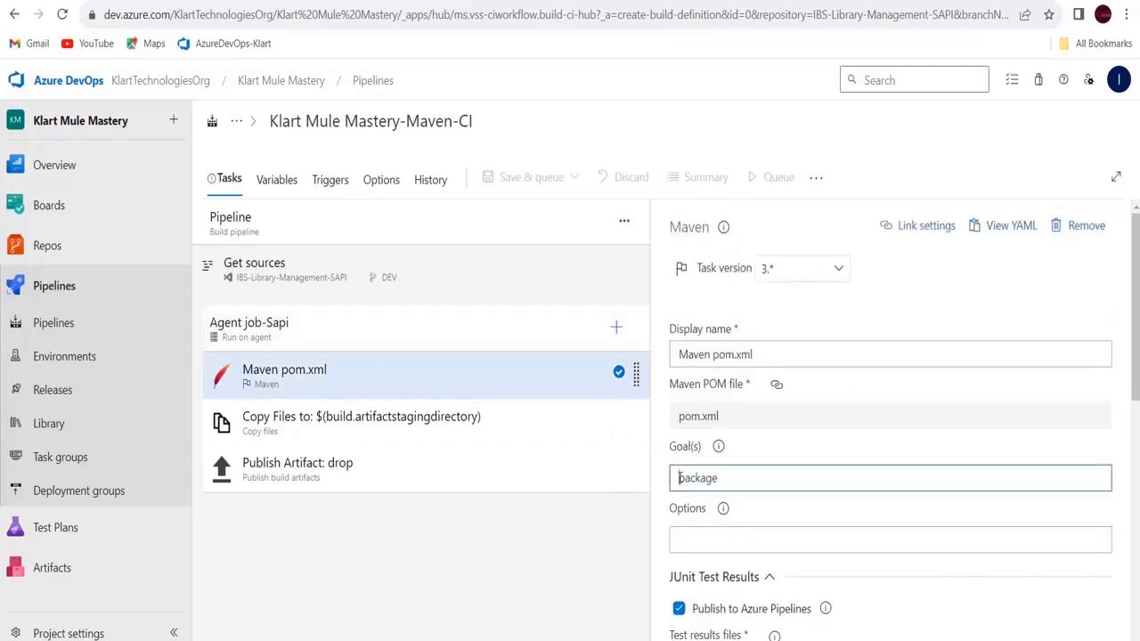
pyautogui.write('clean')
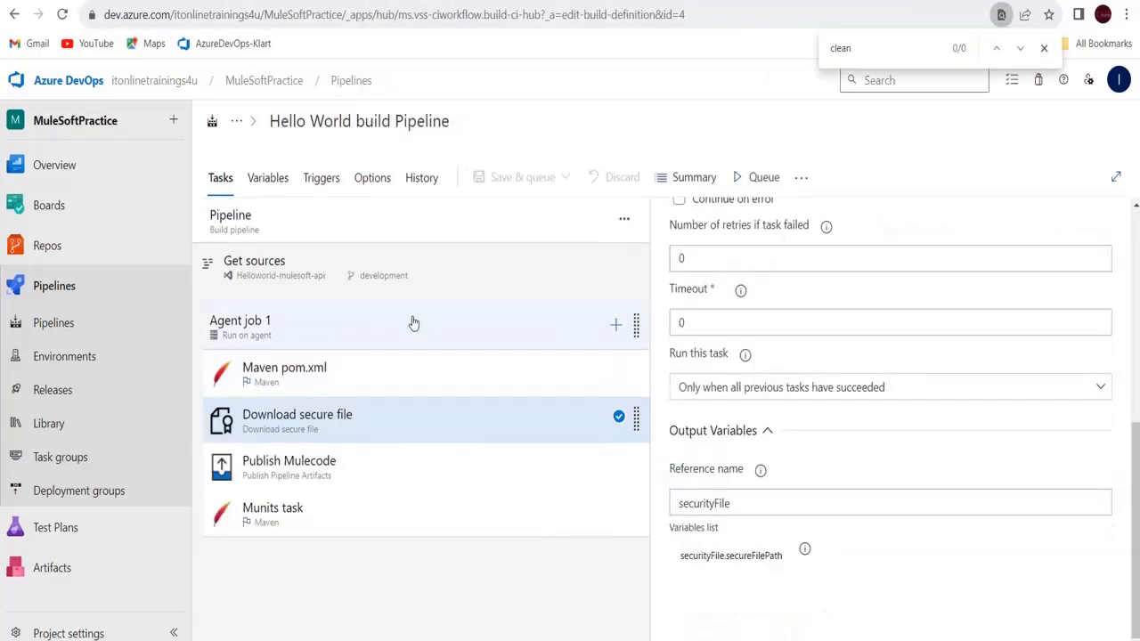
# Copy the Hello World pipeline's Maven options '-DskipMunitTests -DattachMuleSources' into the Maven Options field
pyautogui.click(385, 366)
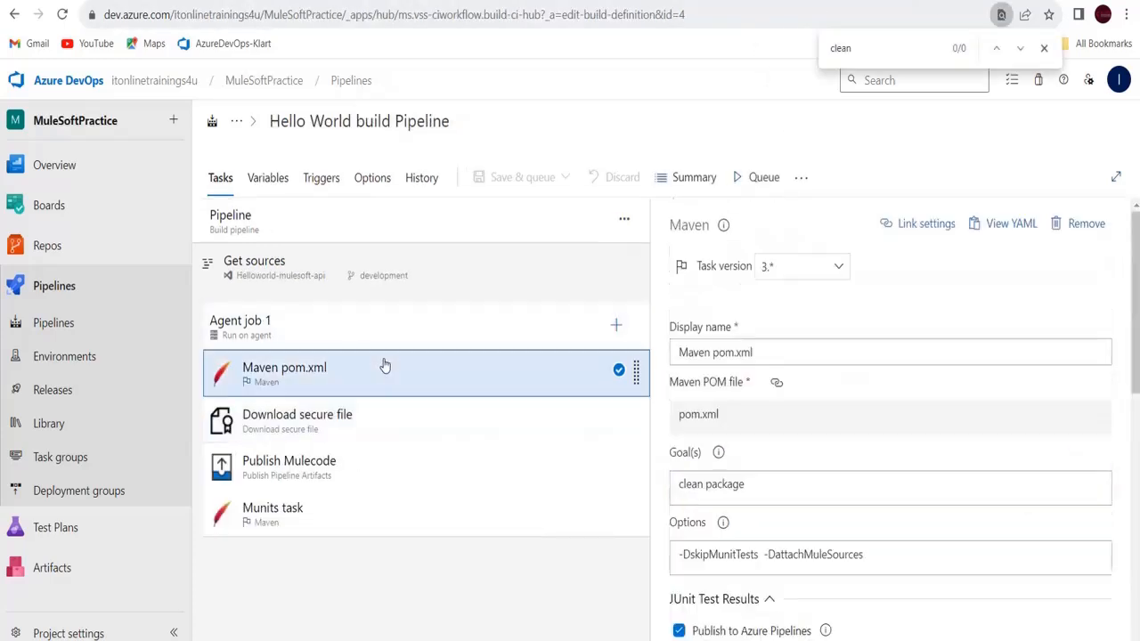
pyautogui.click(885, 547)
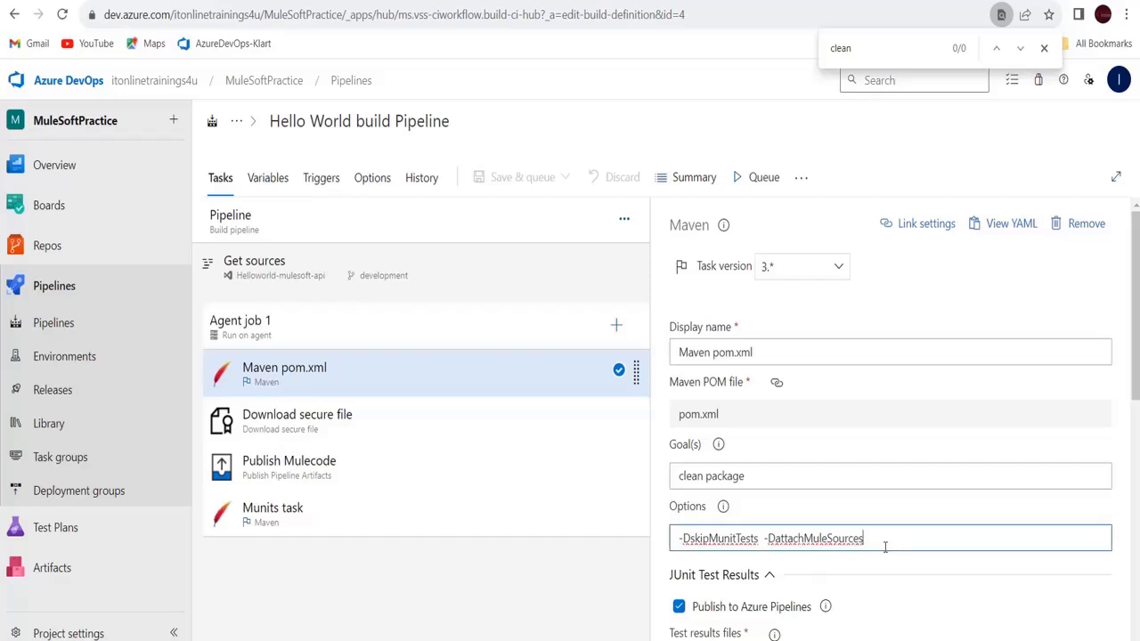
pyautogui.hotkey('ctrl', 'a')
pyautogui.hotkey('ctrl', 'c')
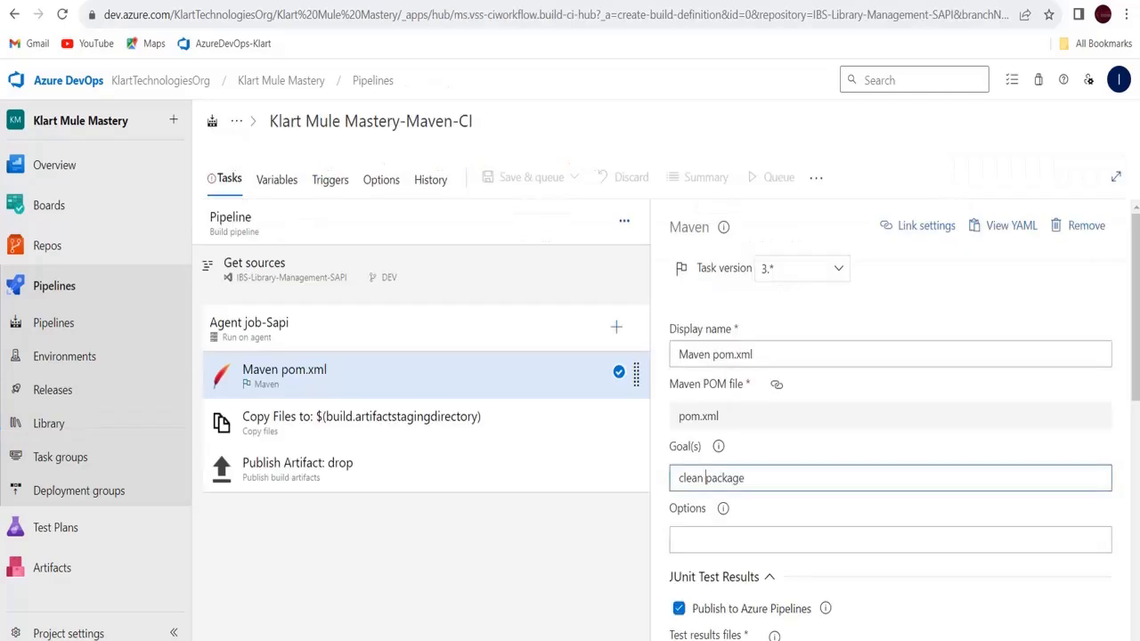
pyautogui.click(721, 535)
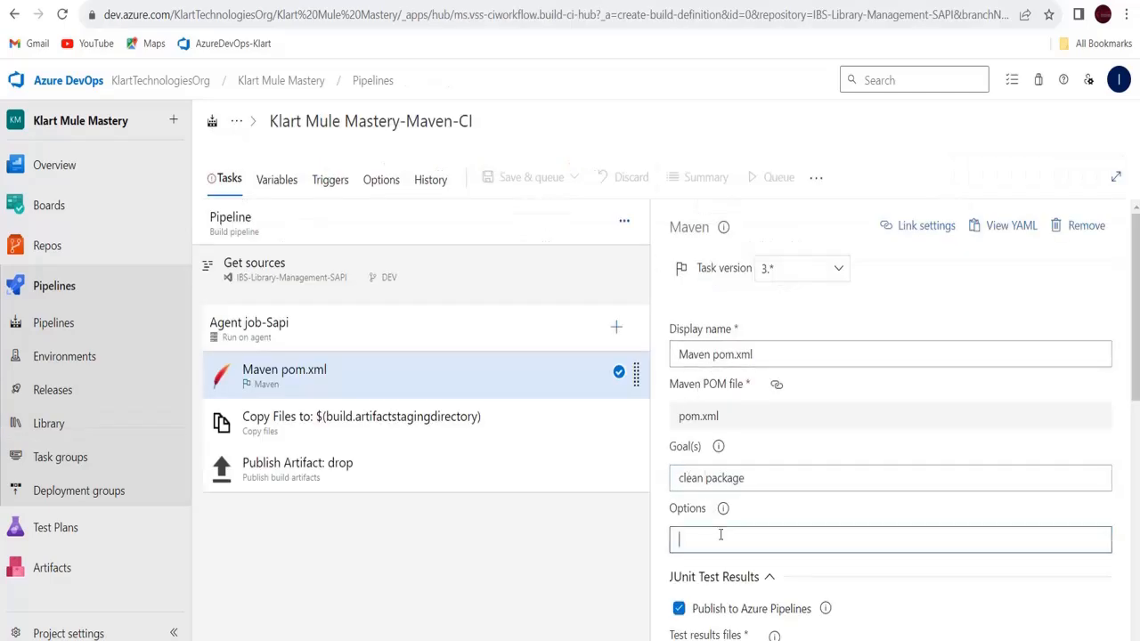
pyautogui.hotkey('ctrl', 'v')
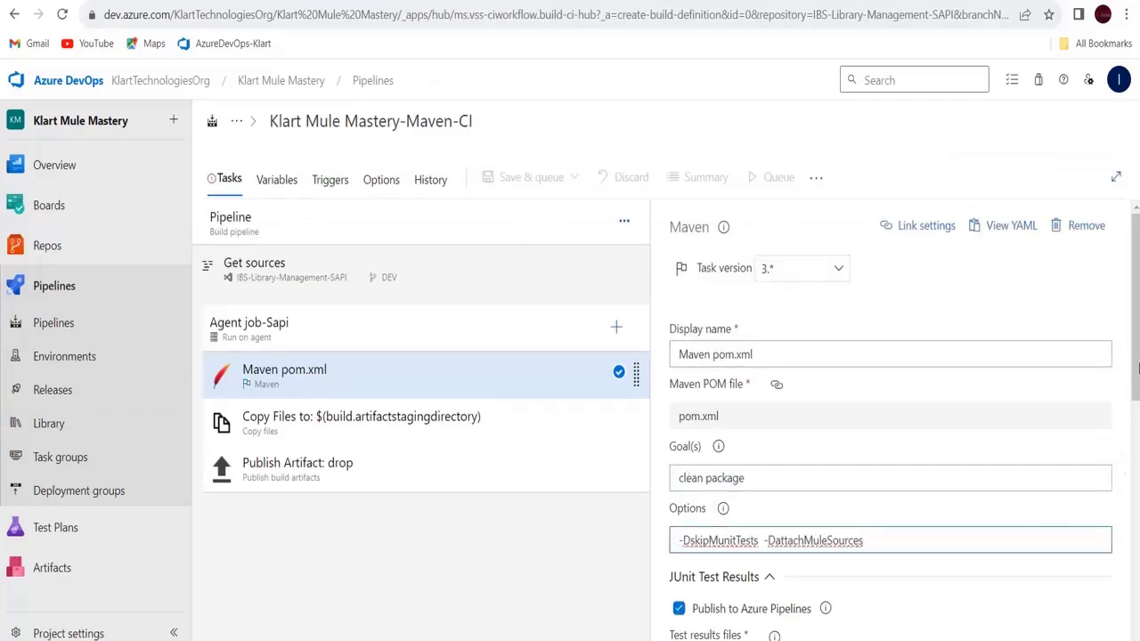
pyautogui.moveTo(1138, 370); pyautogui.dragTo(1137, 608)
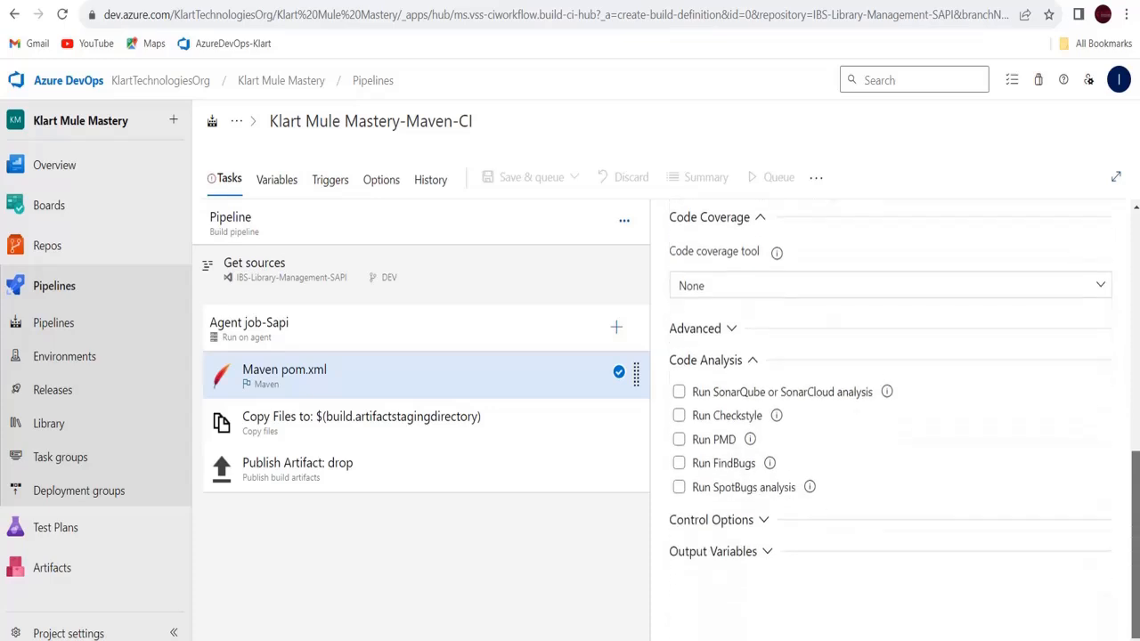
pyautogui.click(765, 554)
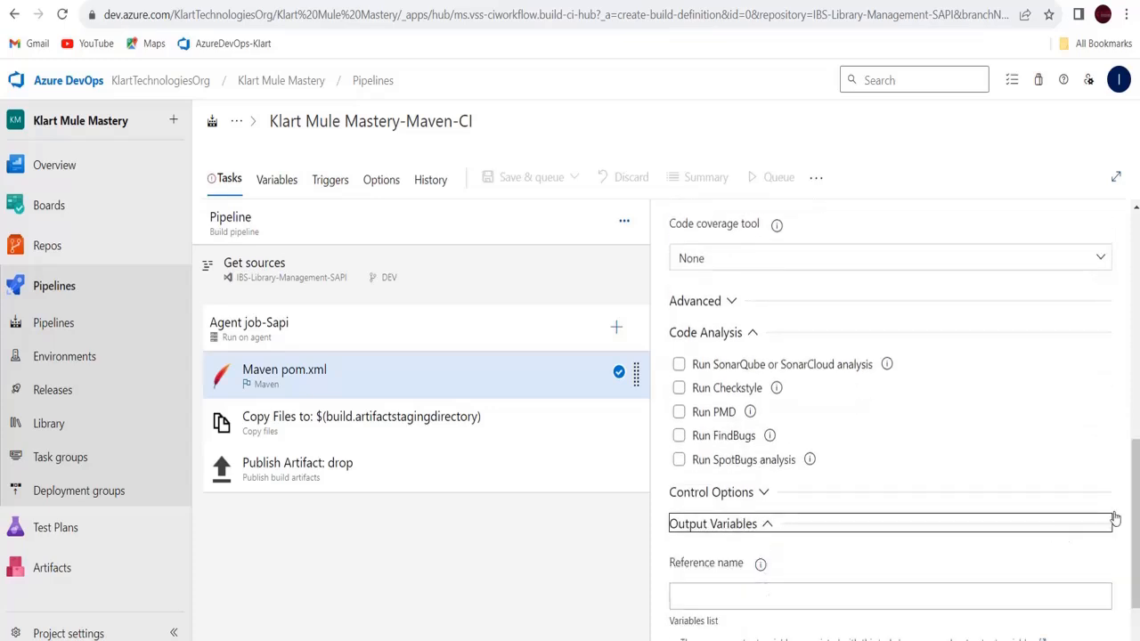
pyautogui.moveTo(1136, 497); pyautogui.dragTo(1121, 242)
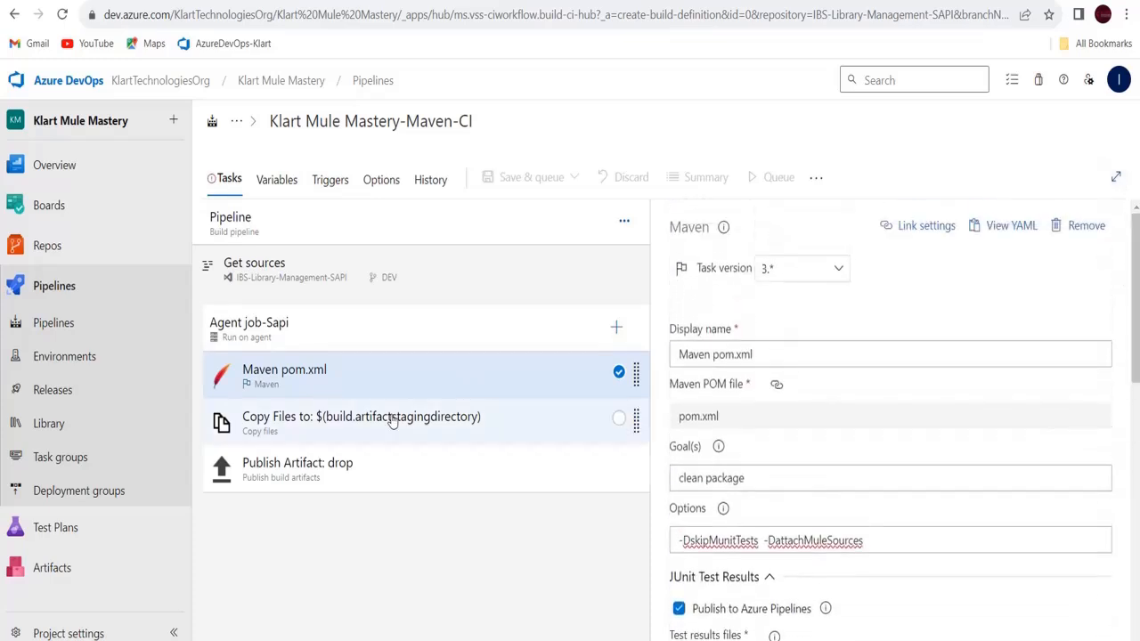
# Remove the Copy Files and Publish Artifact: drop tasks from the agent job
pyautogui.click(620, 418)
pyautogui.click(621, 373)
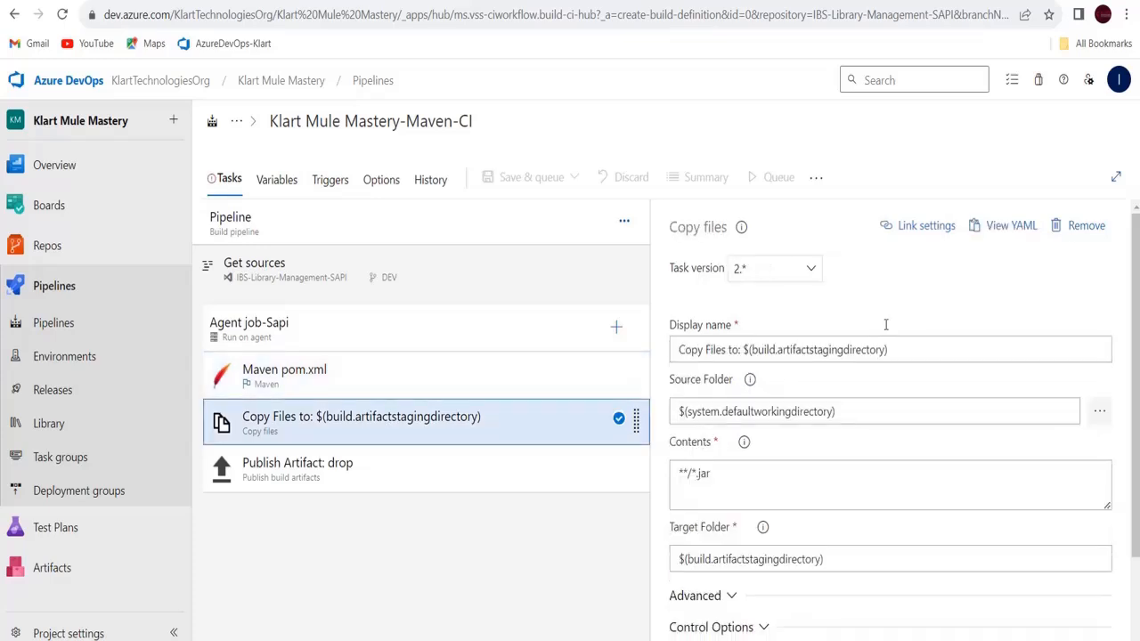
pyautogui.click(1080, 233)
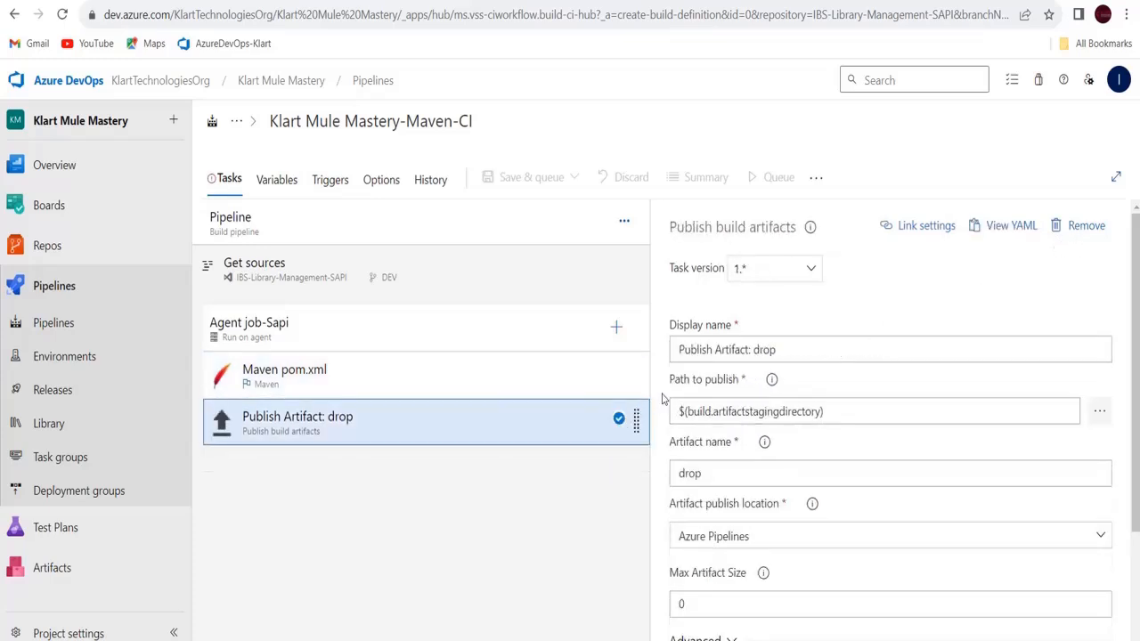
pyautogui.click(1067, 230)
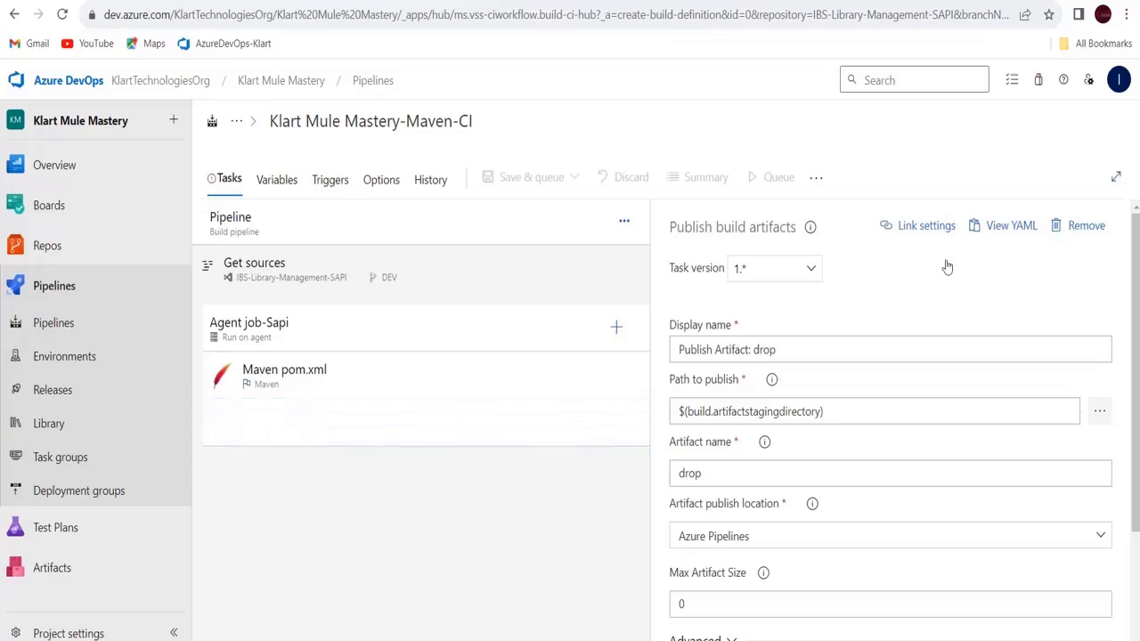
# Add a Download secure file task to the agent job that fetches settings.xml
pyautogui.click(615, 327)
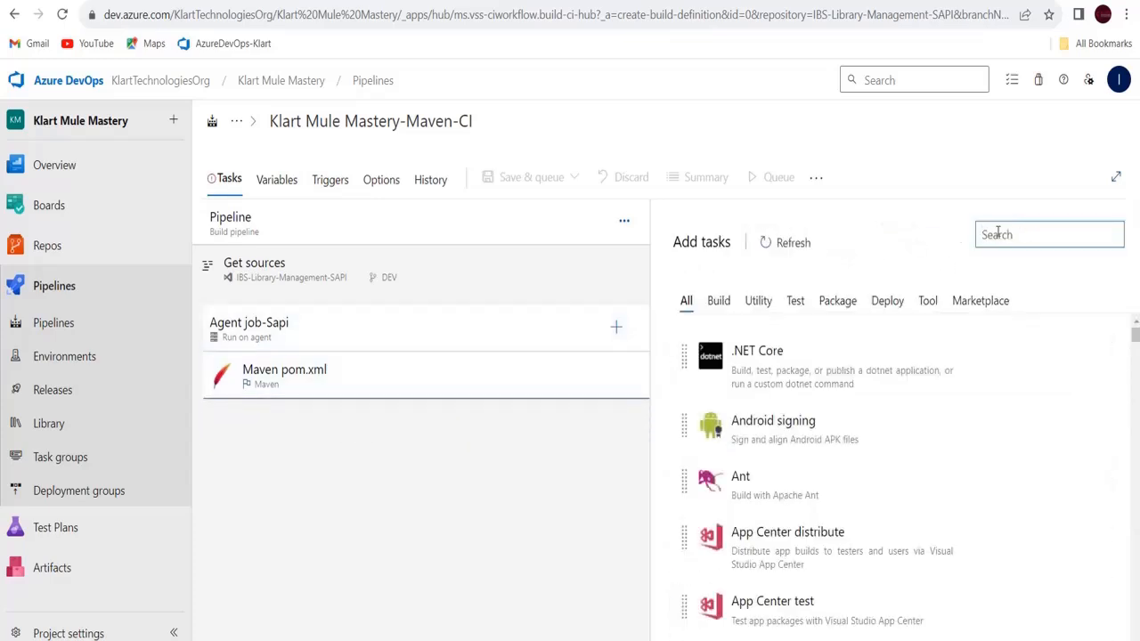
pyautogui.write('secure')
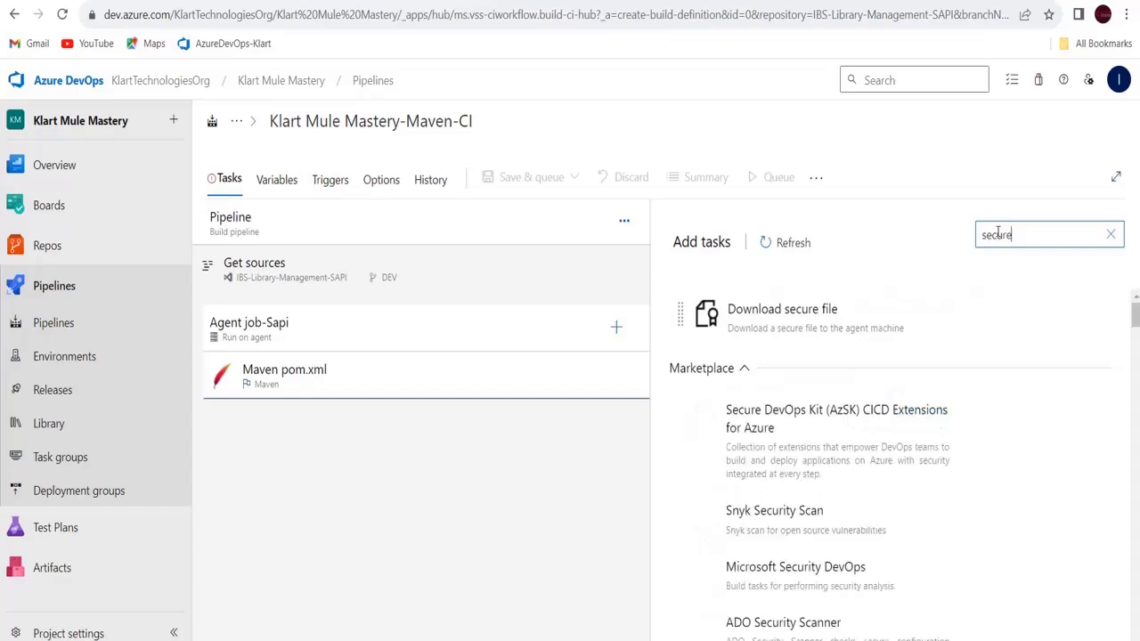
pyautogui.click(824, 309)
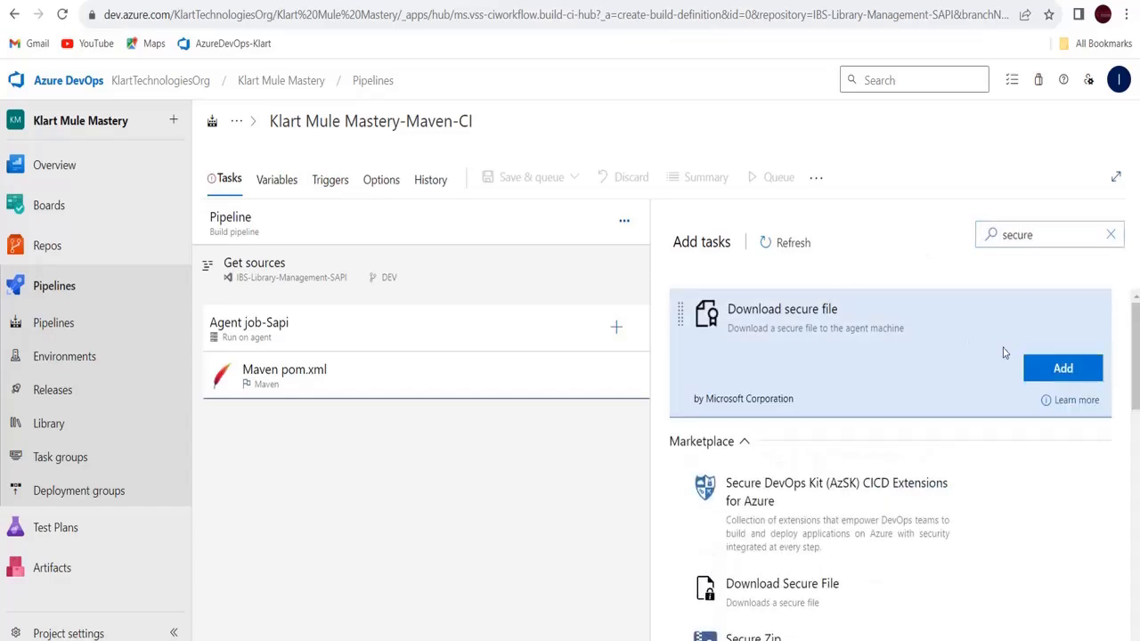
pyautogui.click(1064, 367)
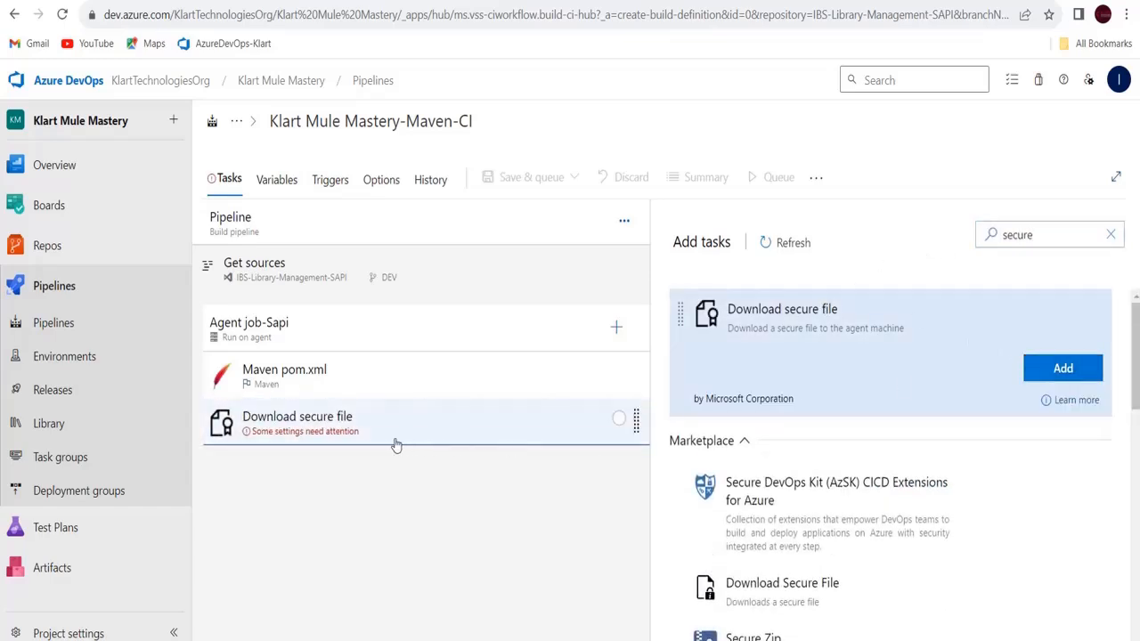
pyautogui.click(345, 436)
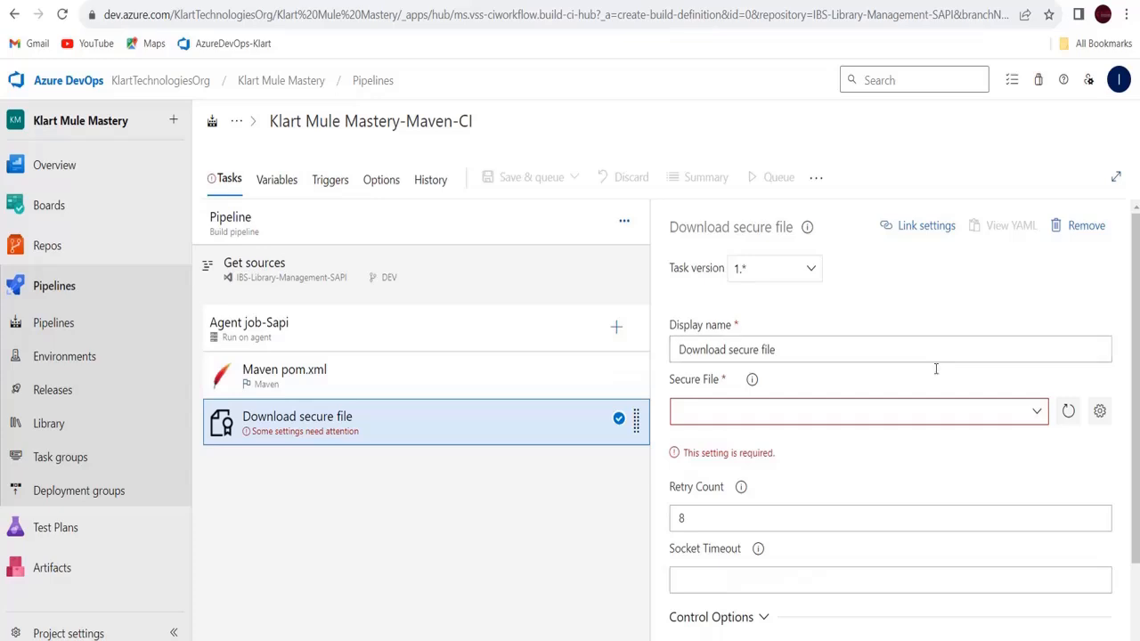
pyautogui.click(1039, 413)
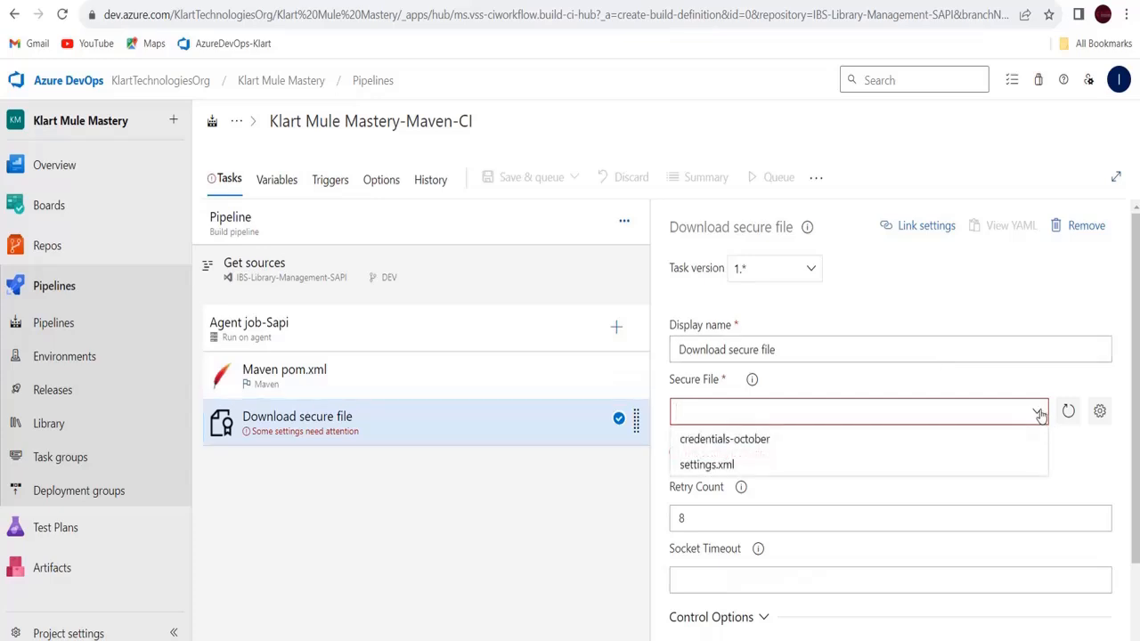
pyautogui.click(711, 464)
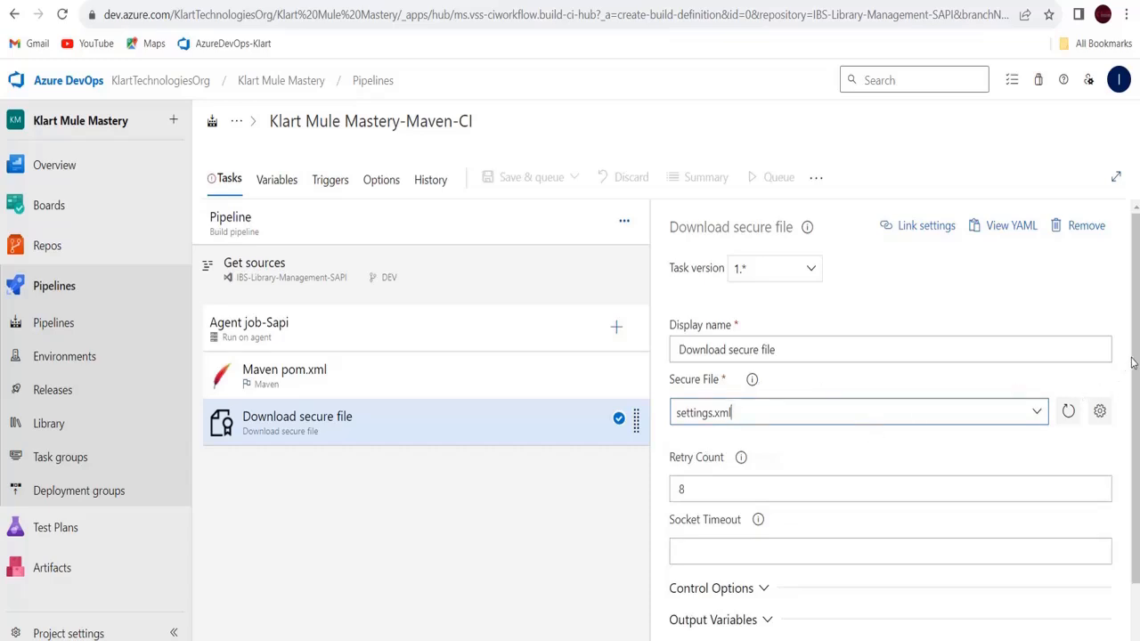
# Edit the secure file task's output reference name, then view Hello World's Publish Mulecode task settings
pyautogui.moveTo(1135, 358); pyautogui.dragTo(1136, 411)
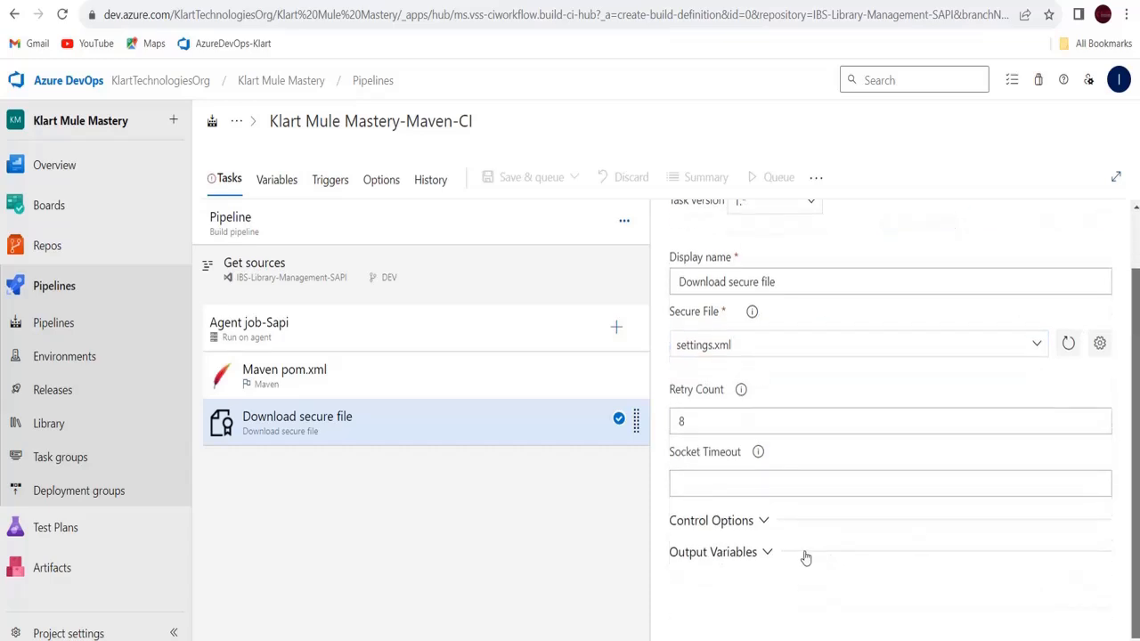
pyautogui.click(776, 553)
pyautogui.click(757, 582)
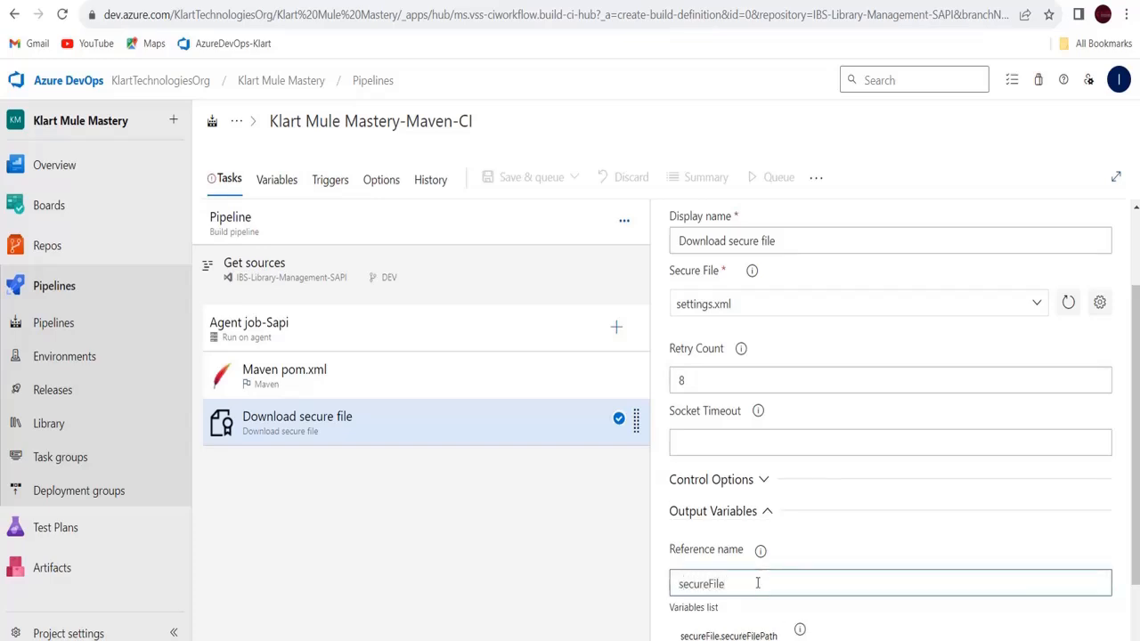
pyautogui.click(581, 543)
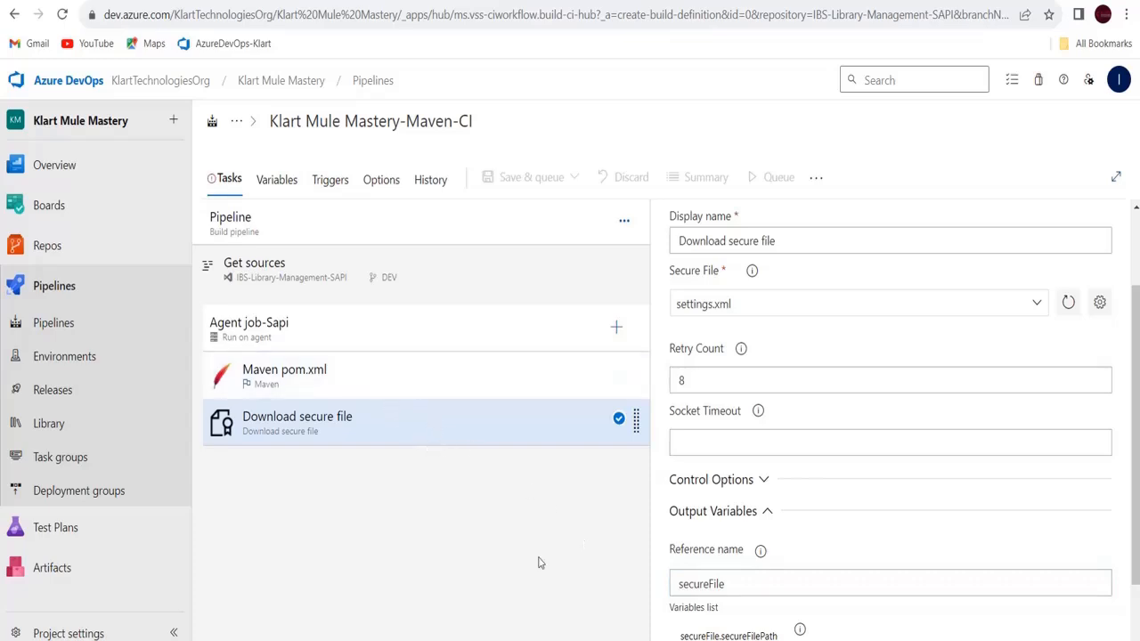
pyautogui.click(877, 1)
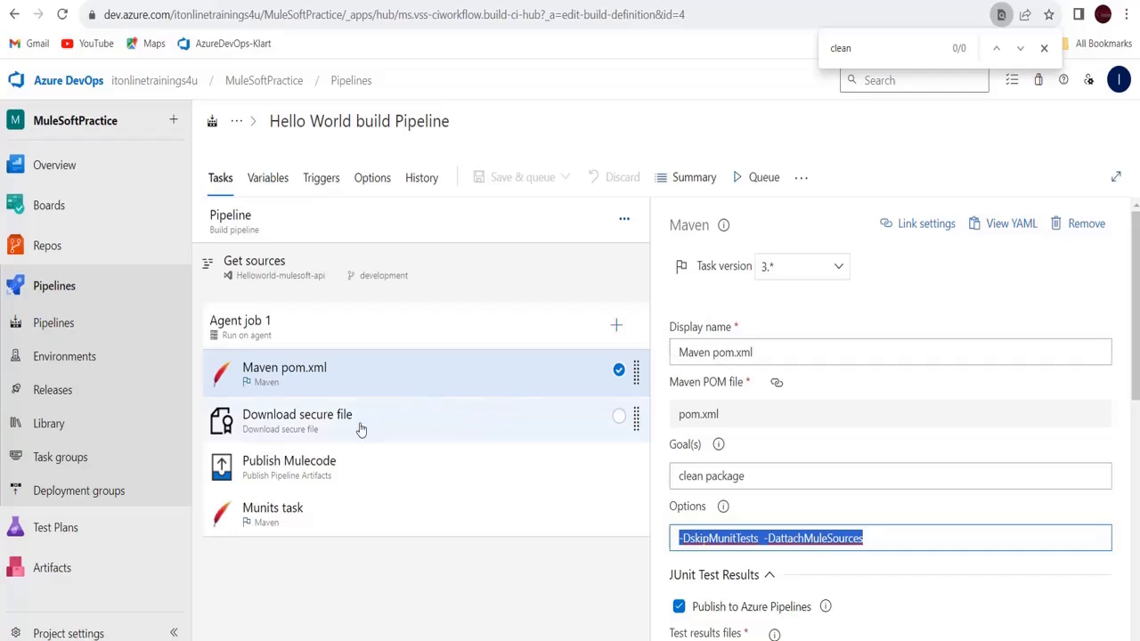
pyautogui.click(316, 481)
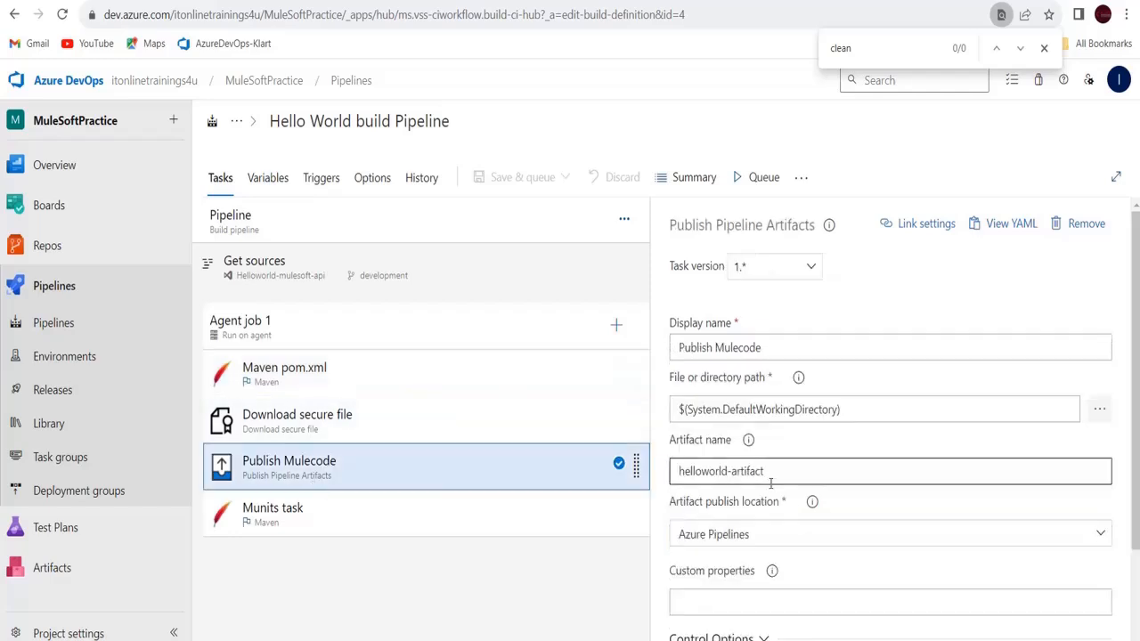
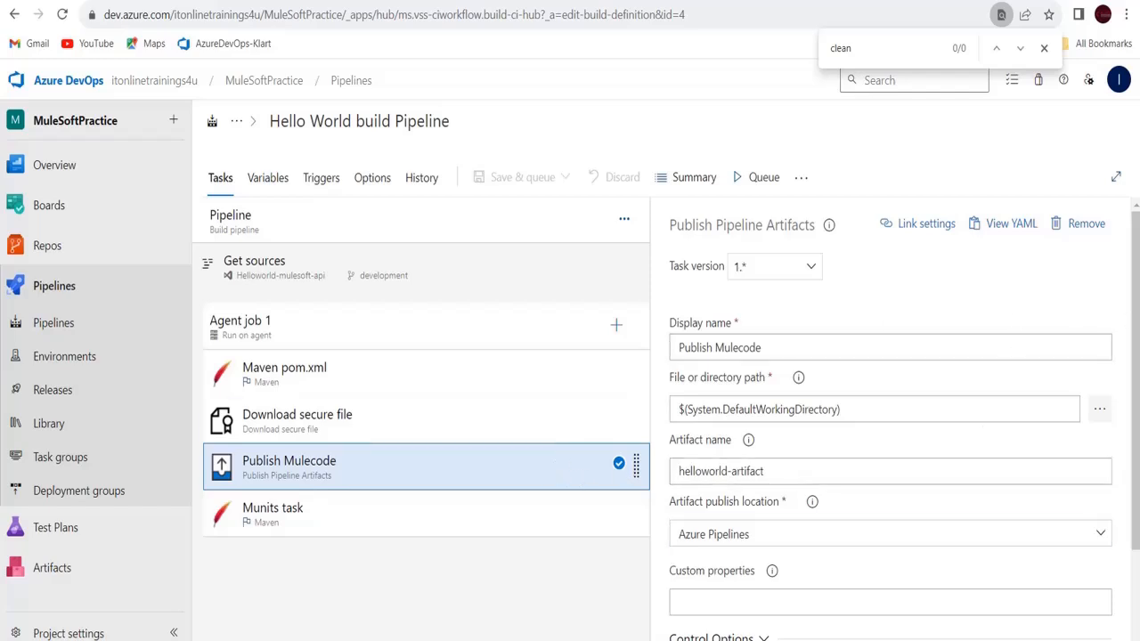
# Add a Publish Pipeline Artifacts task to Agent job-Sapi in the Klart Mule Mastery-Maven-CI pipeline
pyautogui.scroll(-3, 1137, 356)
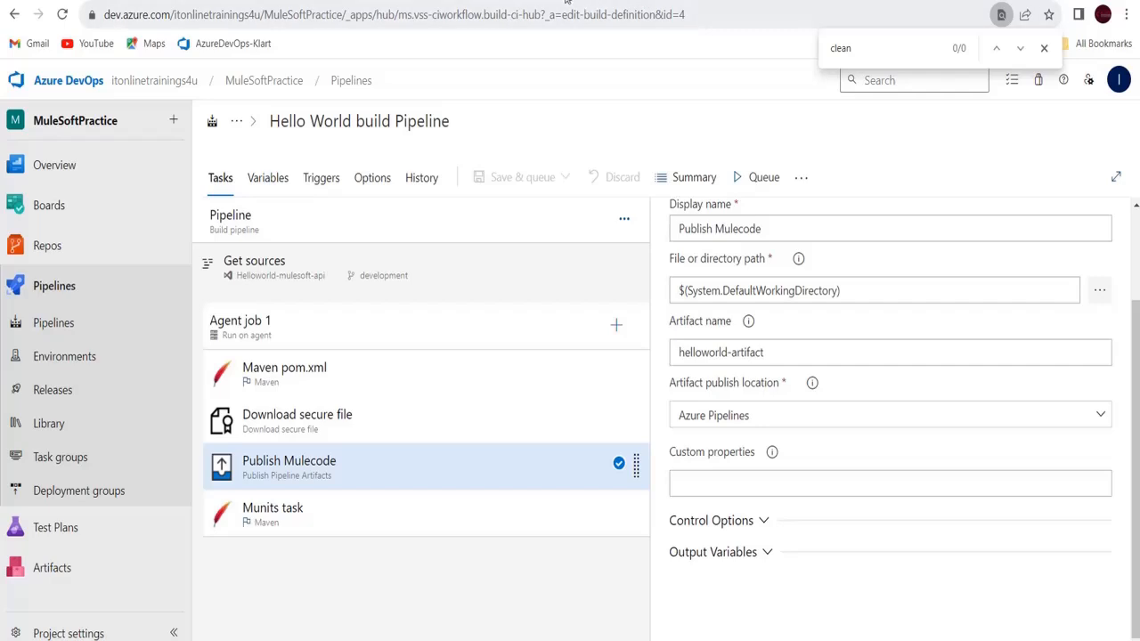
pyautogui.click(623, 2)
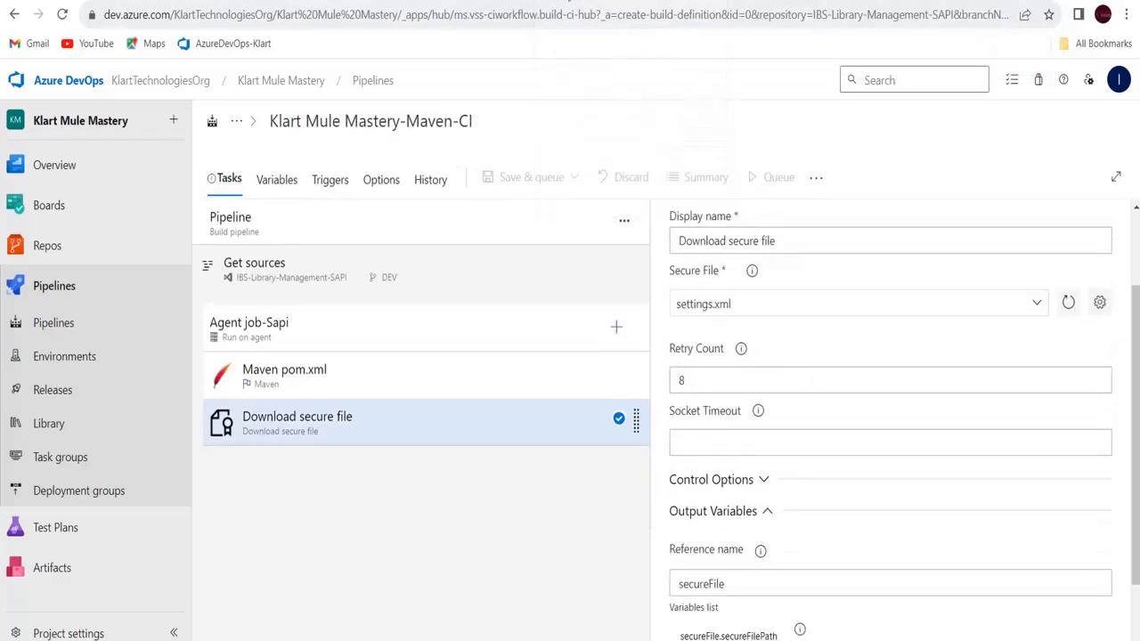
pyautogui.click(616, 330)
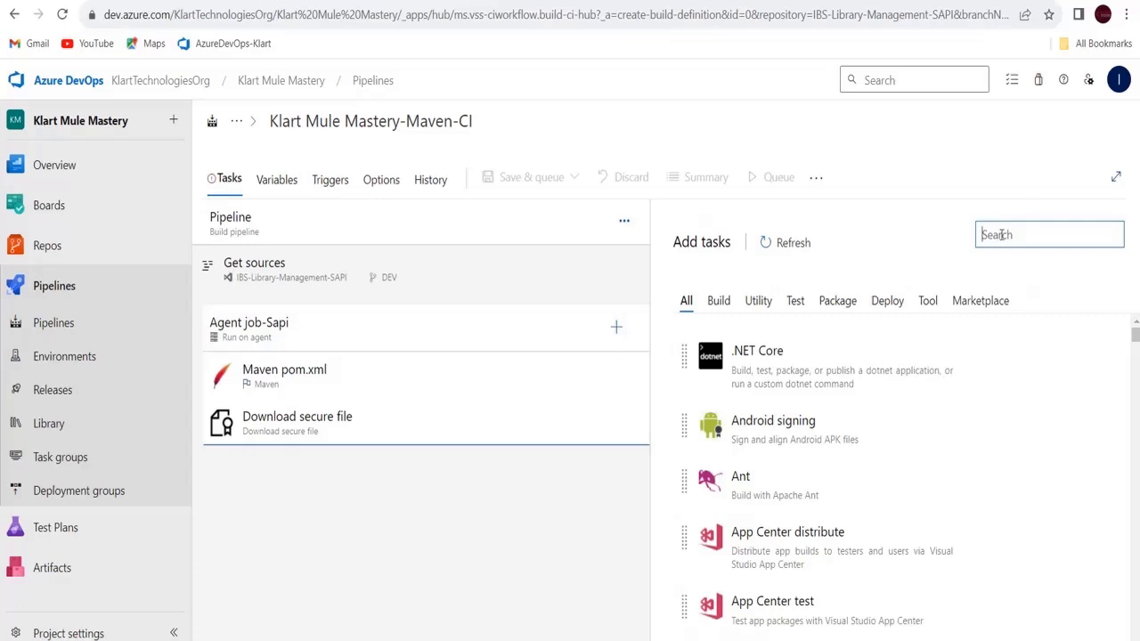
pyautogui.write('publish')
pyautogui.moveTo(885, 364)
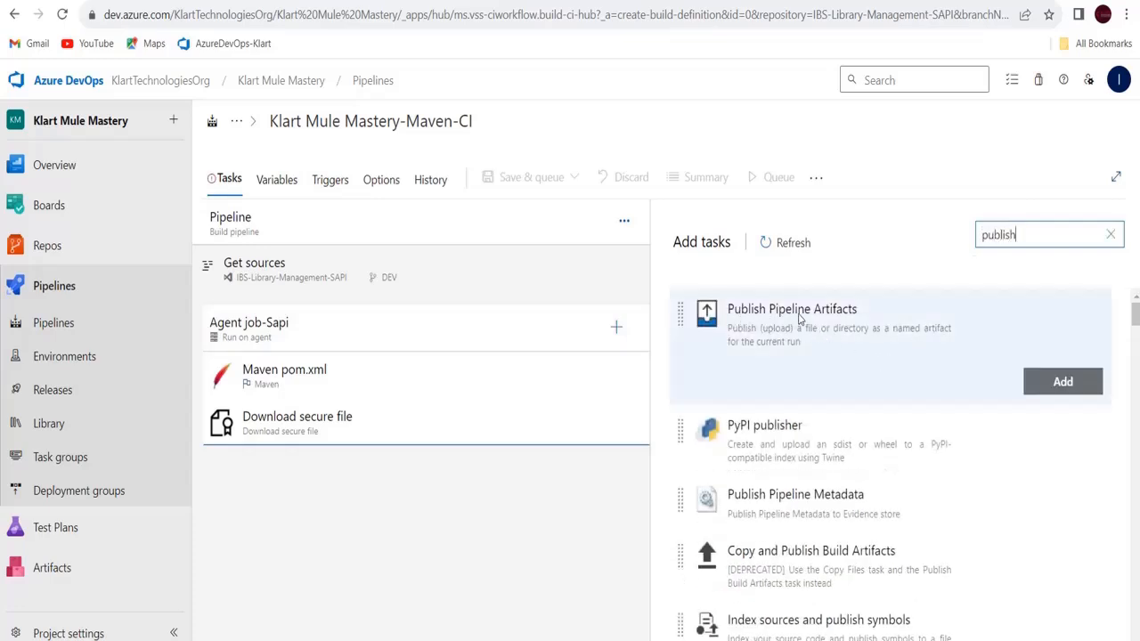
pyautogui.click(1074, 382)
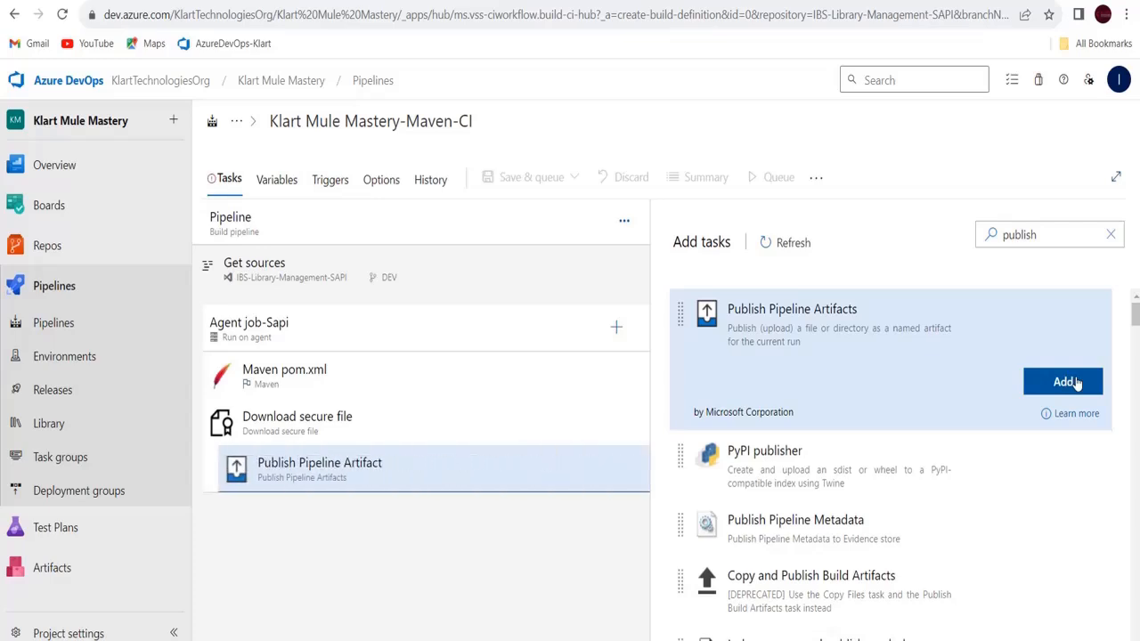
# Browse the IBS-Library-Management-SAPI repository for the artifact path without choosing anything
pyautogui.click(390, 474)
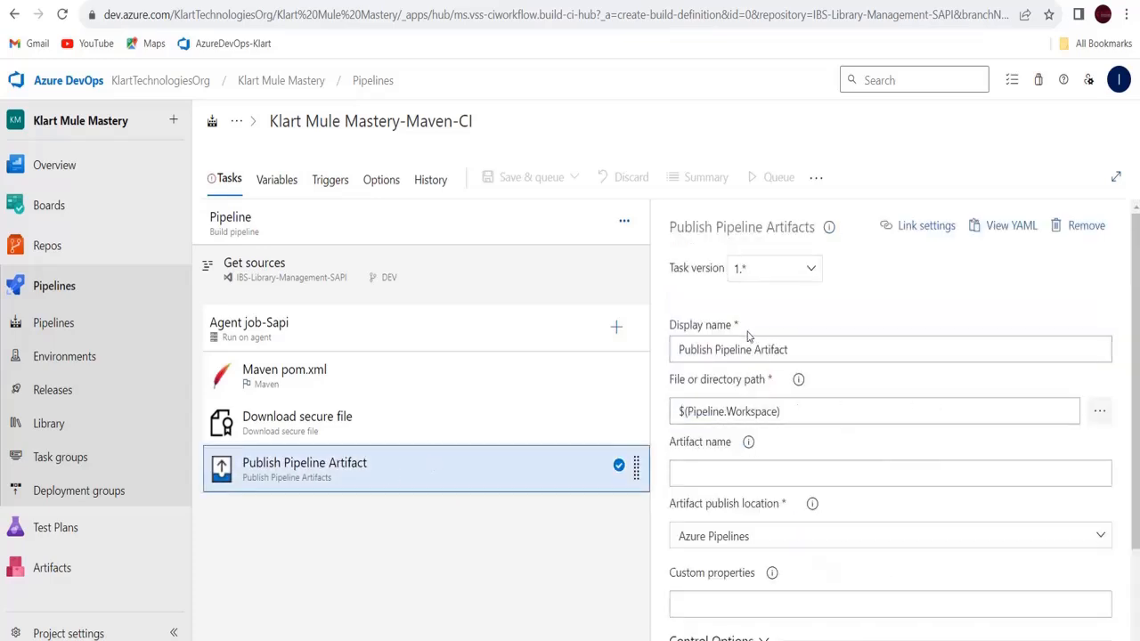
pyautogui.click(1101, 416)
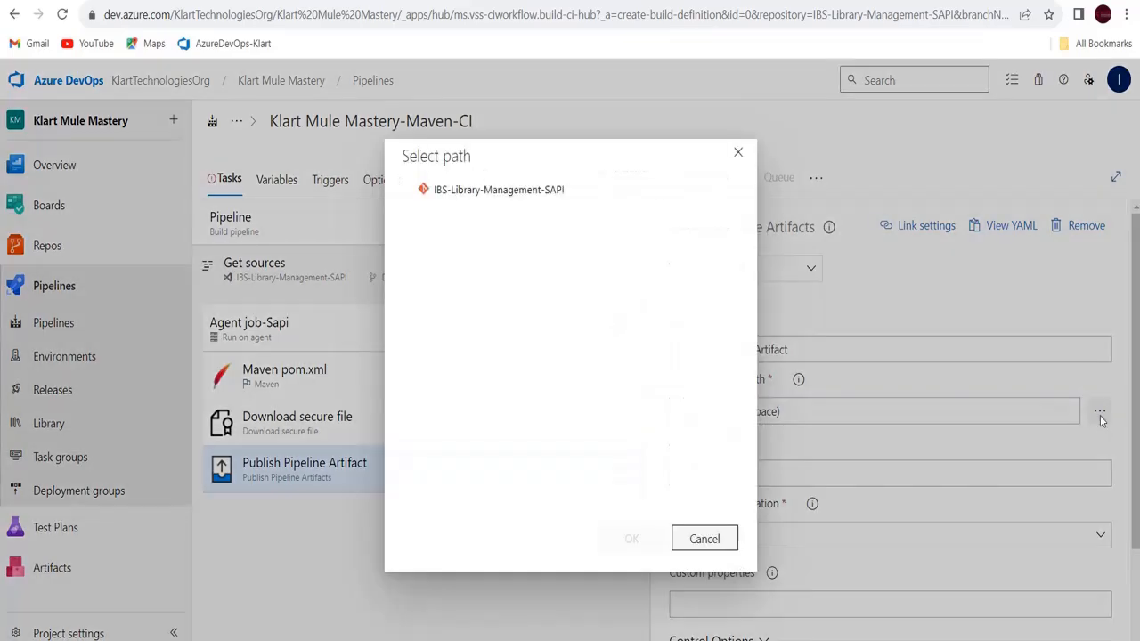
pyautogui.click(415, 192)
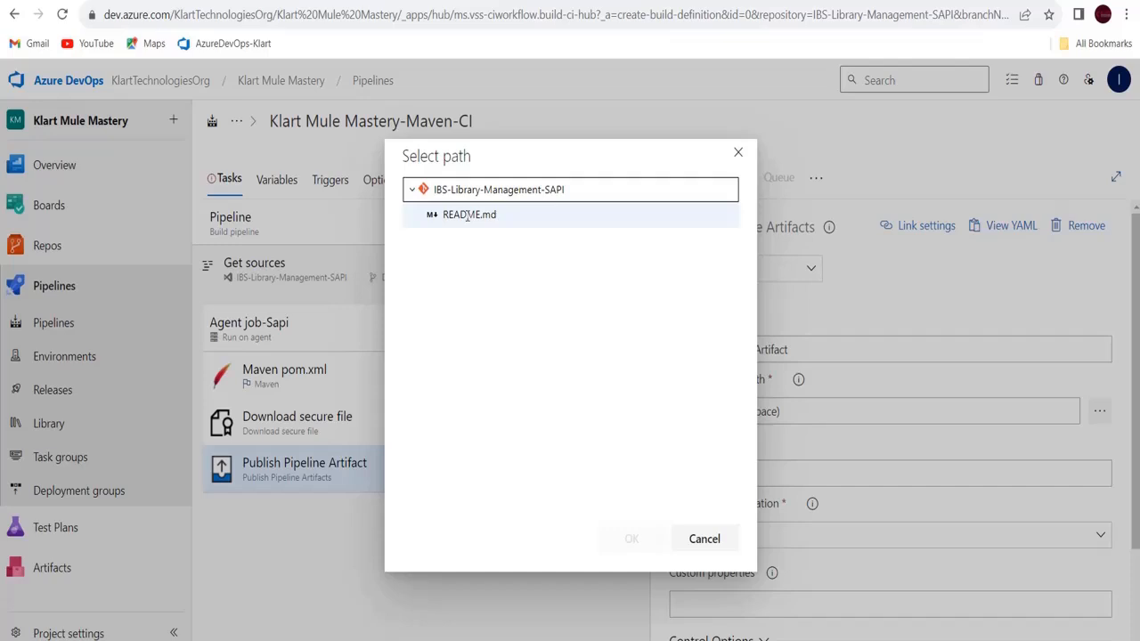
pyautogui.click(738, 153)
# Review the job's tasks, then browse the artifact path to README.md and cancel, keeping $(Pipeline.Workspace)
pyautogui.click(265, 378)
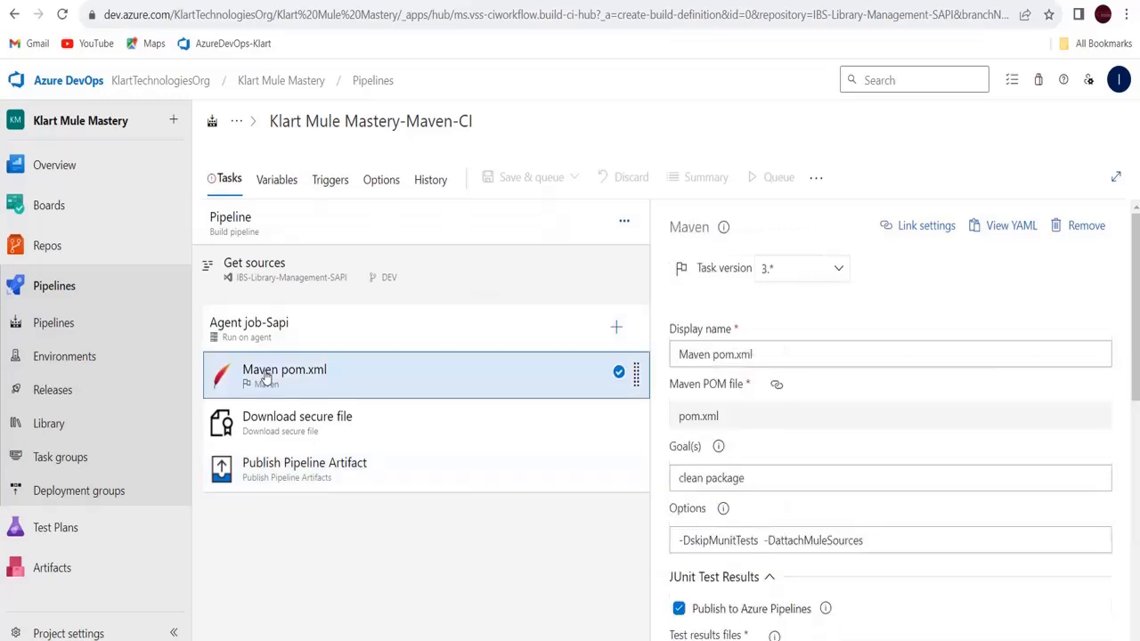
pyautogui.click(283, 341)
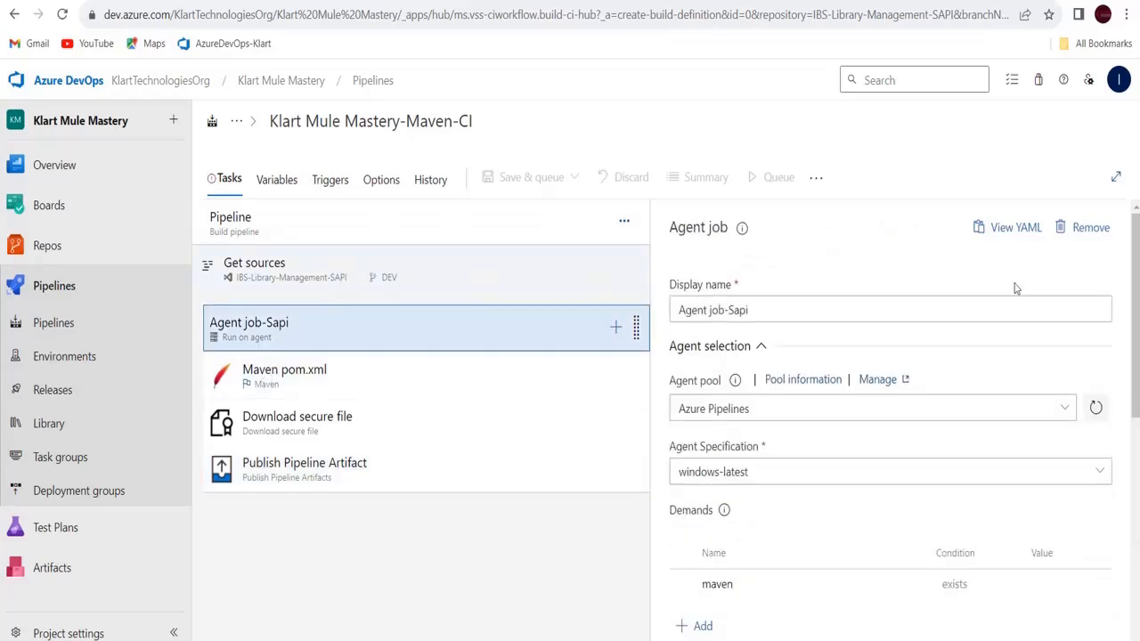
pyautogui.moveTo(1135, 283); pyautogui.dragTo(1135, 332)
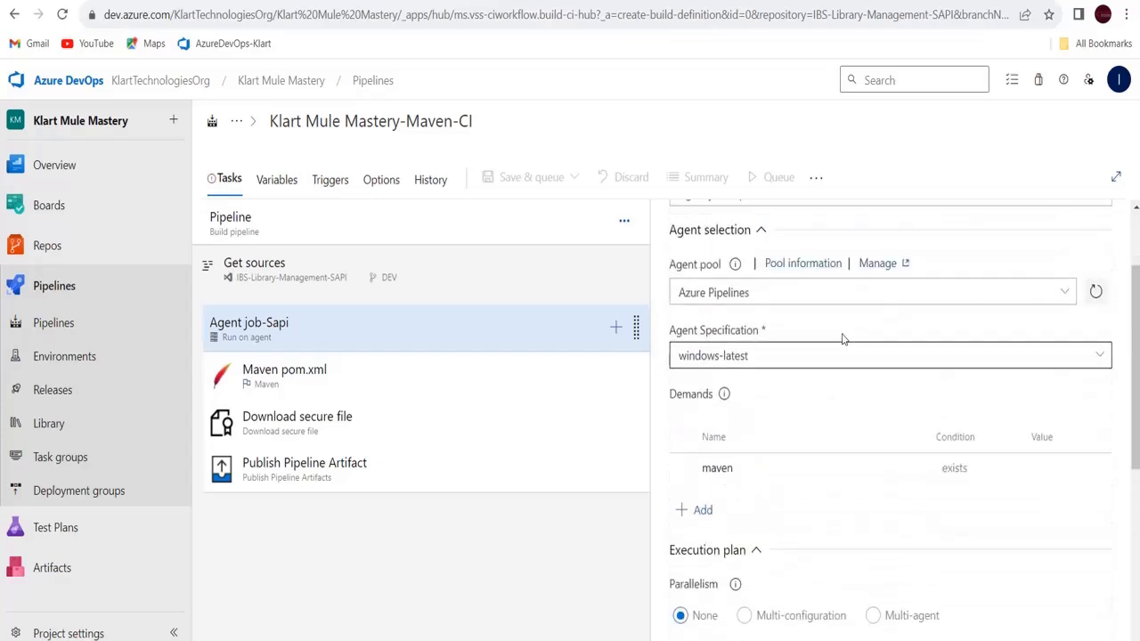
pyautogui.click(356, 465)
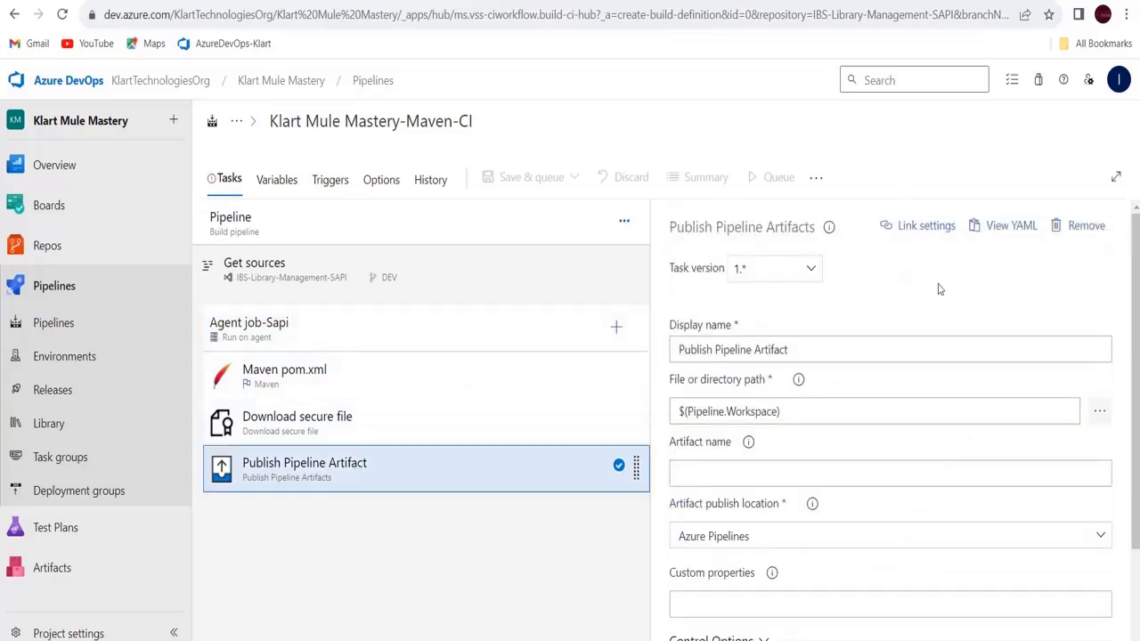
pyautogui.click(1099, 416)
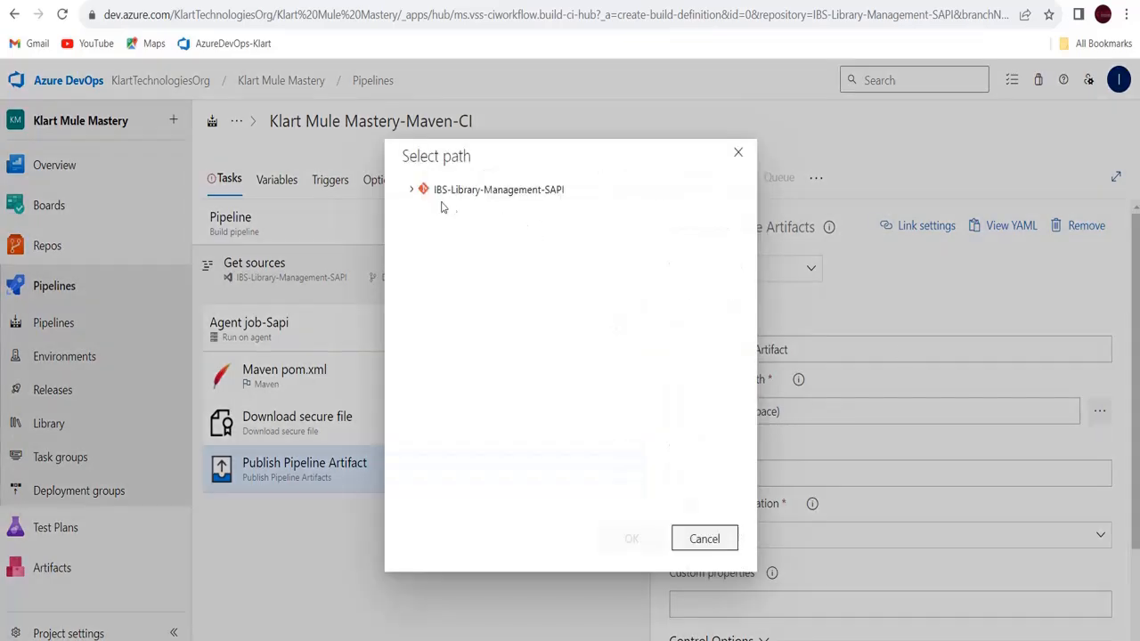
pyautogui.click(415, 191)
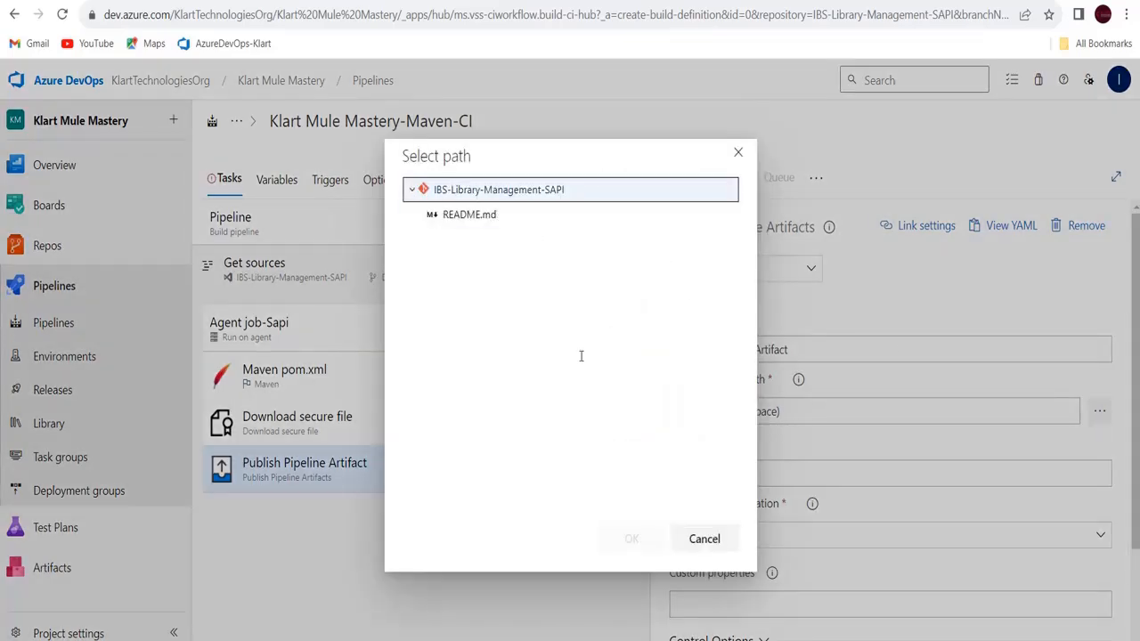
pyautogui.click(463, 211)
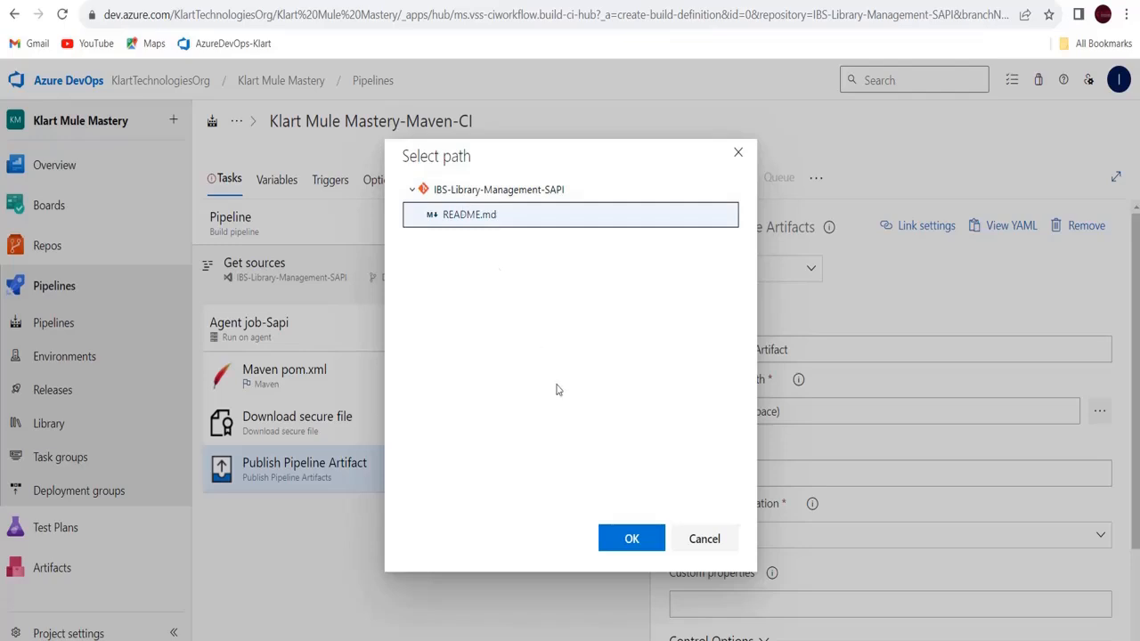
pyautogui.click(718, 540)
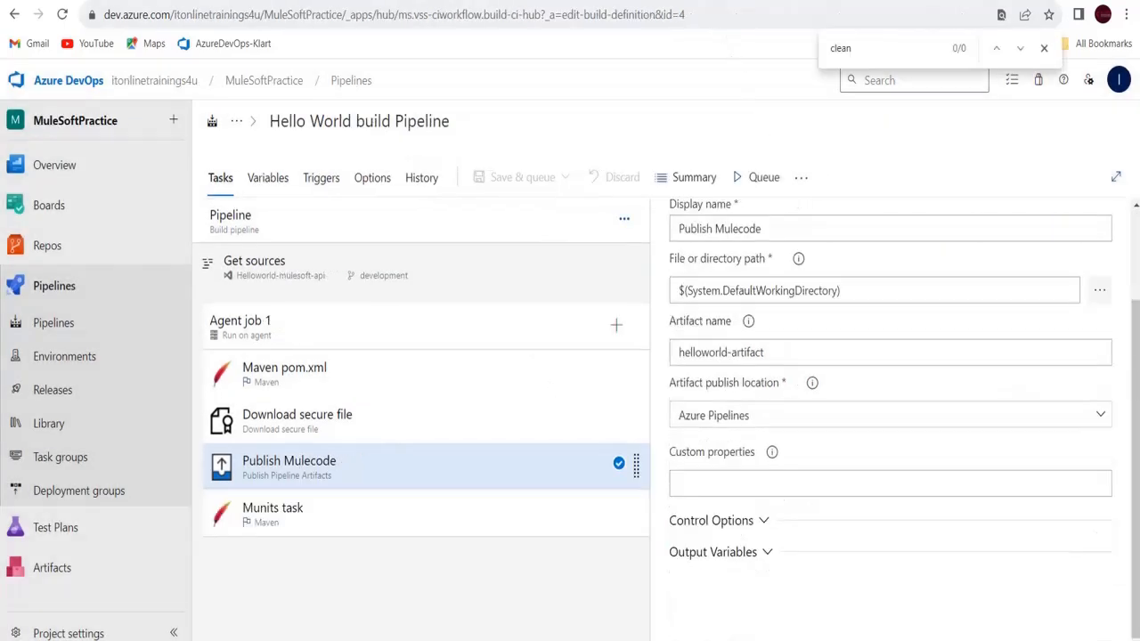
# Browse the Helloworld-mulesoft-api repository, then select Publish Mulecode's $(System.DefaultWorkingDirectory) path for copying
pyautogui.click(1064, 286)
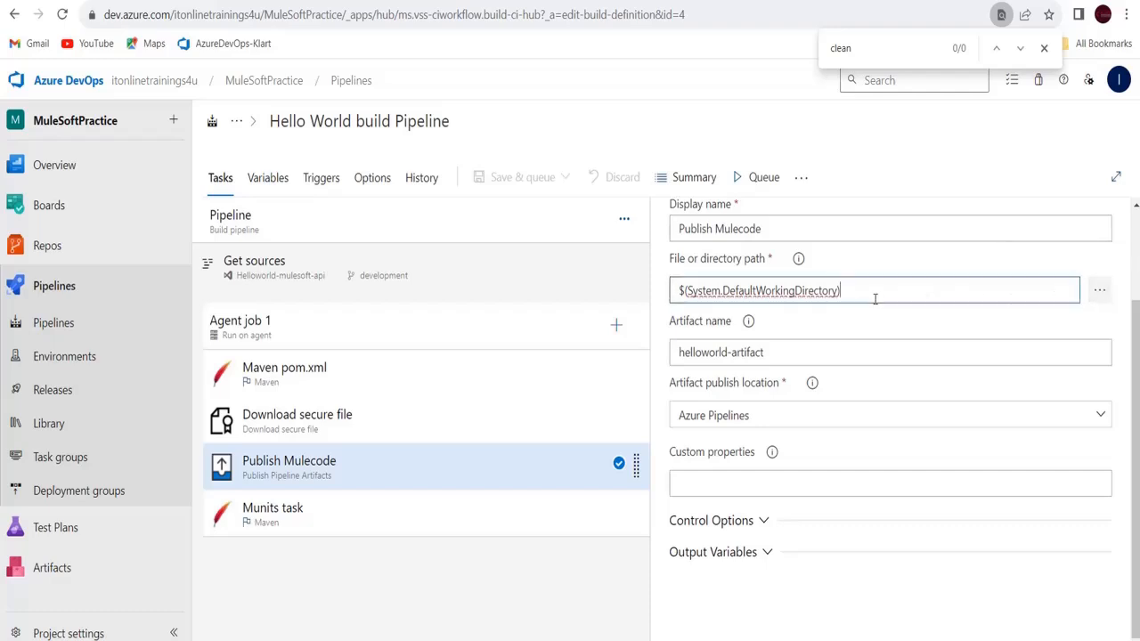
pyautogui.click(1100, 291)
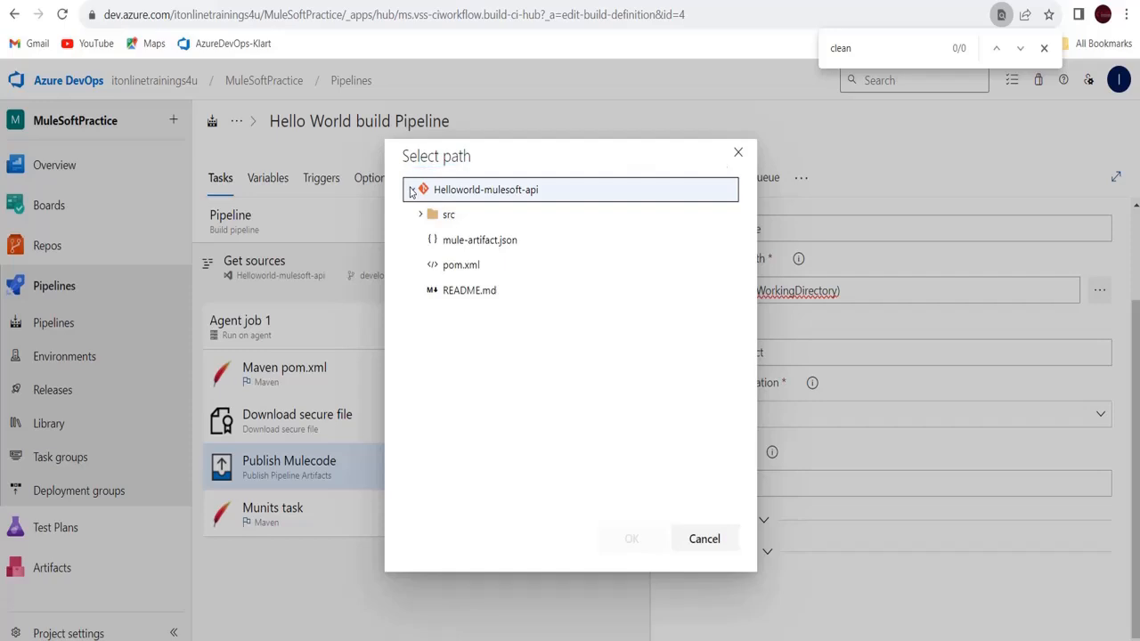
pyautogui.click(422, 215)
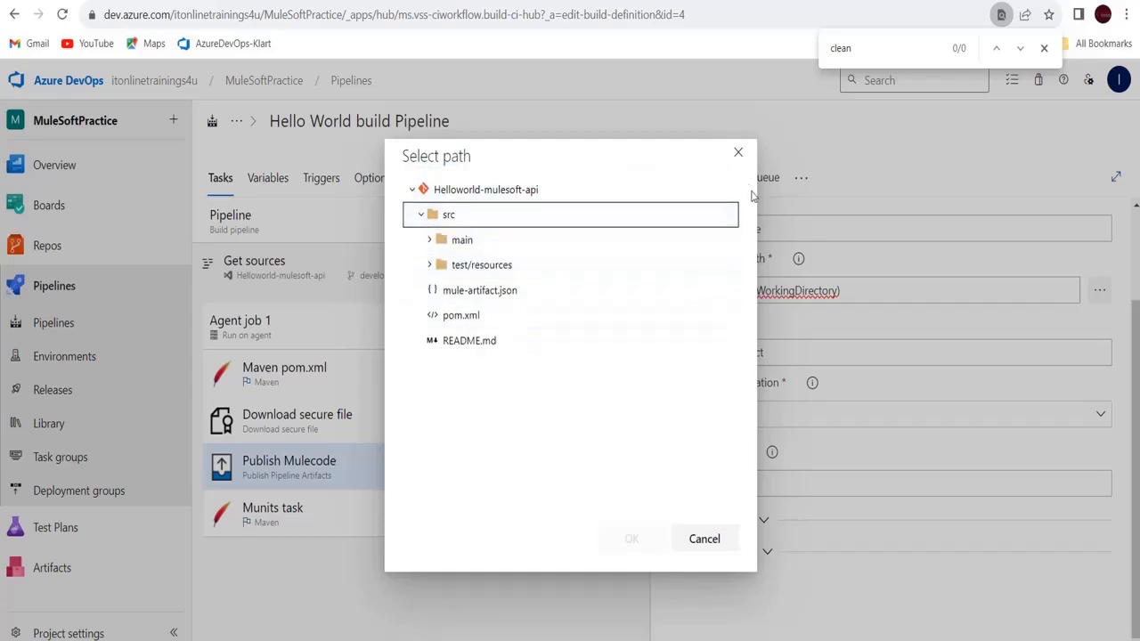
pyautogui.click(738, 153)
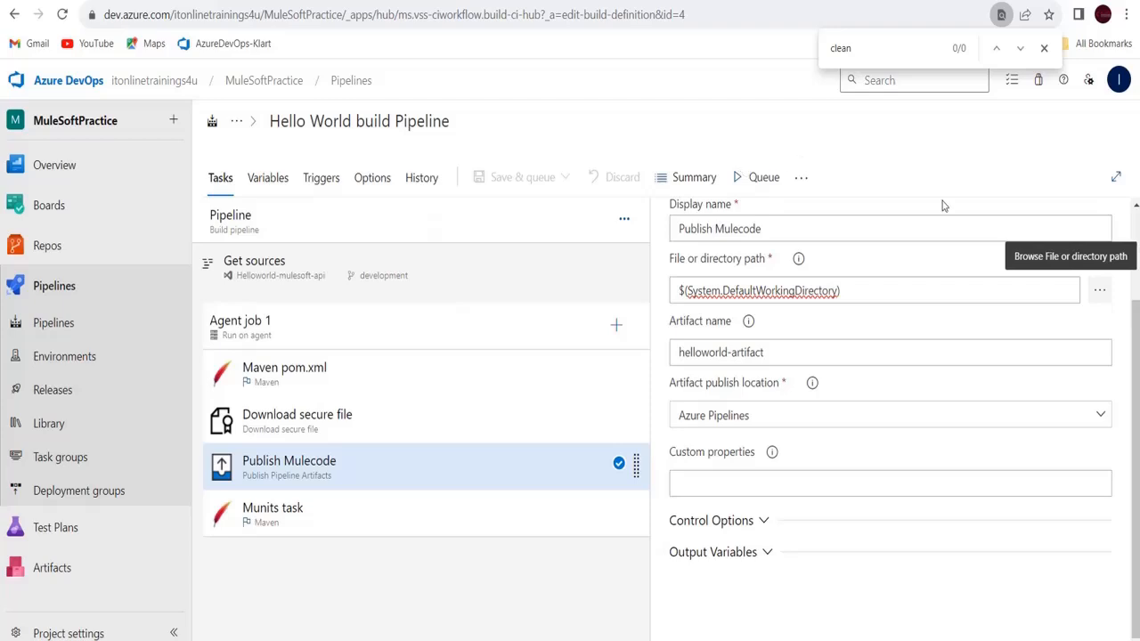
pyautogui.click(942, 293)
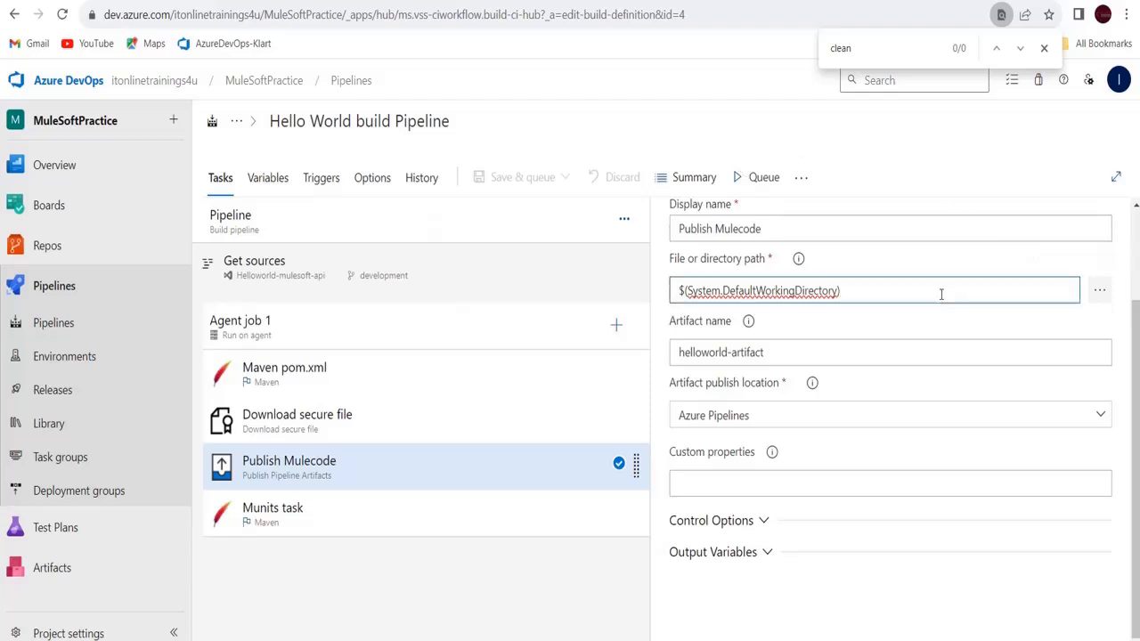
pyautogui.hotkey('ctrl', 'a')
pyautogui.hotkey('ctrl', 'c')
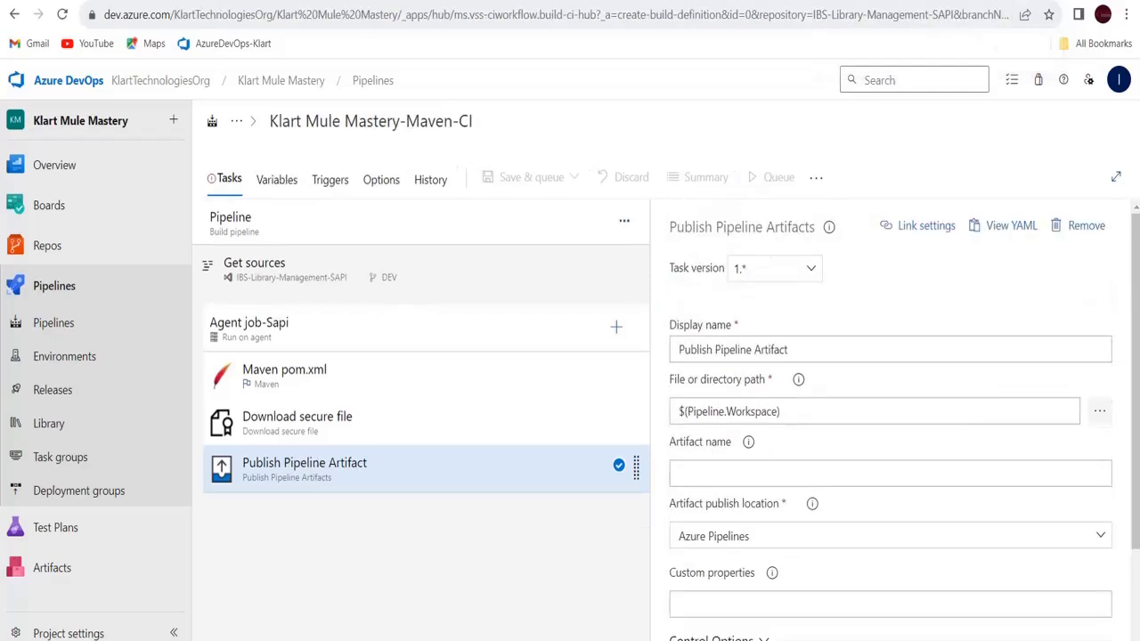
# Replace the new task's $(Pipeline.Workspace) path with the pasted $(System.DefaultWorkingDirectory)
pyautogui.click(802, 403)
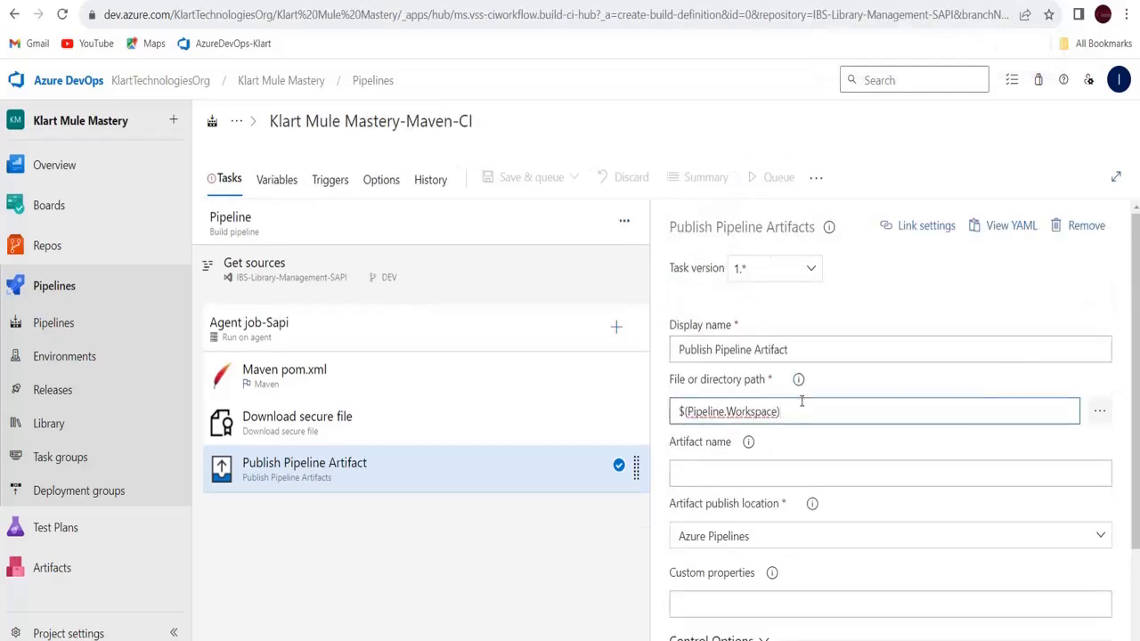
pyautogui.hotkey('ctrl', 'a')
pyautogui.hotkey('ctrl', 'v')
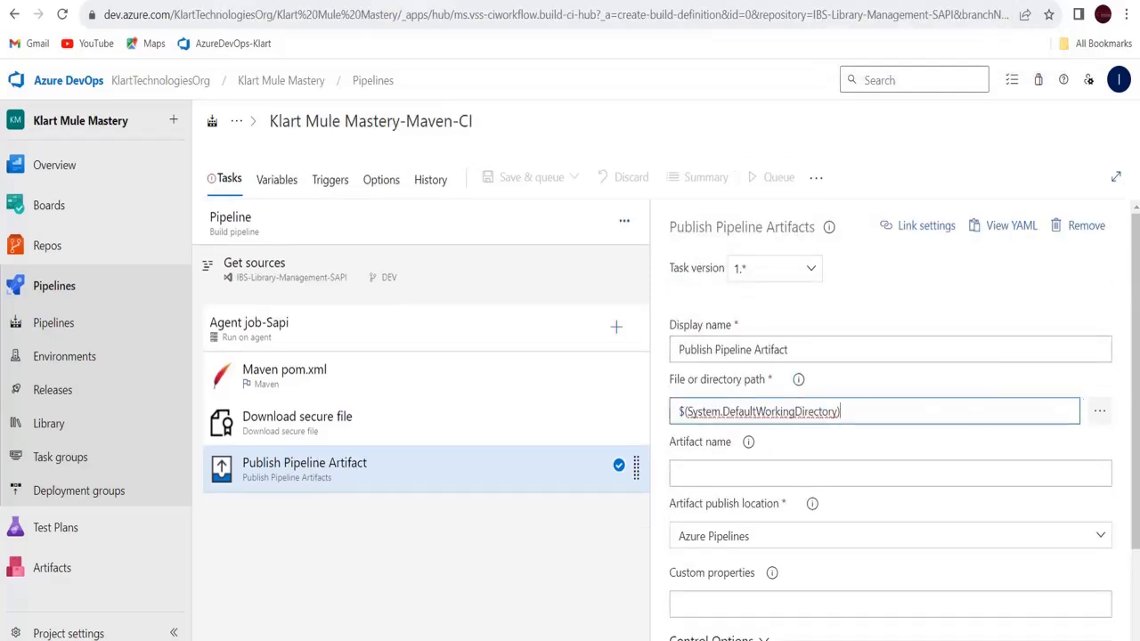
pyautogui.moveTo(1137, 316); pyautogui.dragTo(1136, 419)
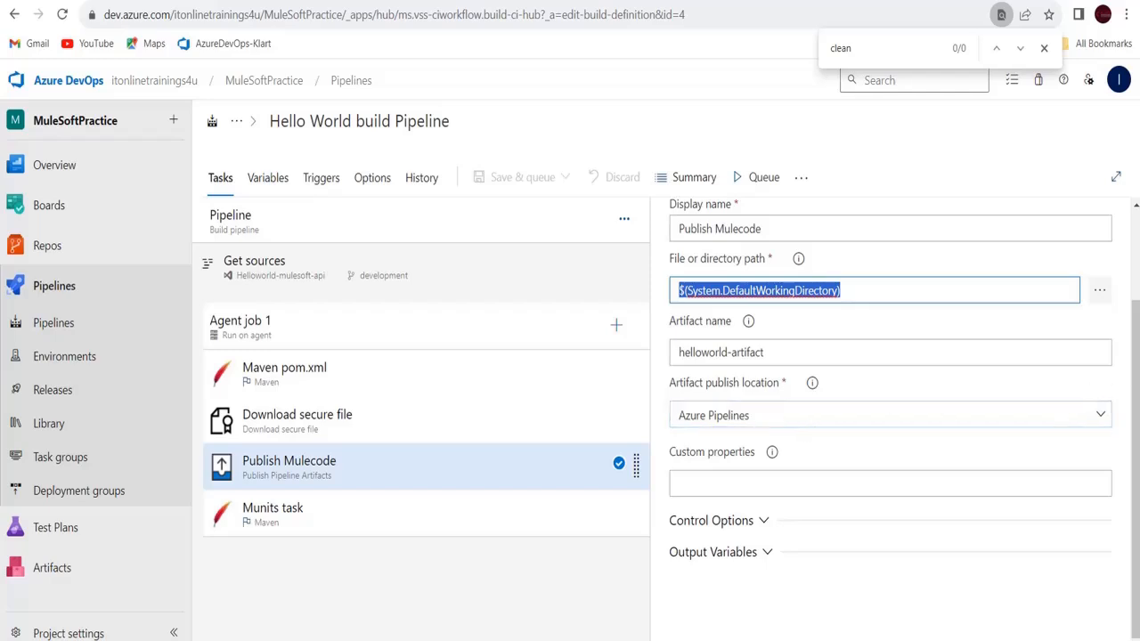
# Expand Control Options and Output Variables on Hello World's Publish Mulecode task
pyautogui.hotkey('alt', 'Tab')
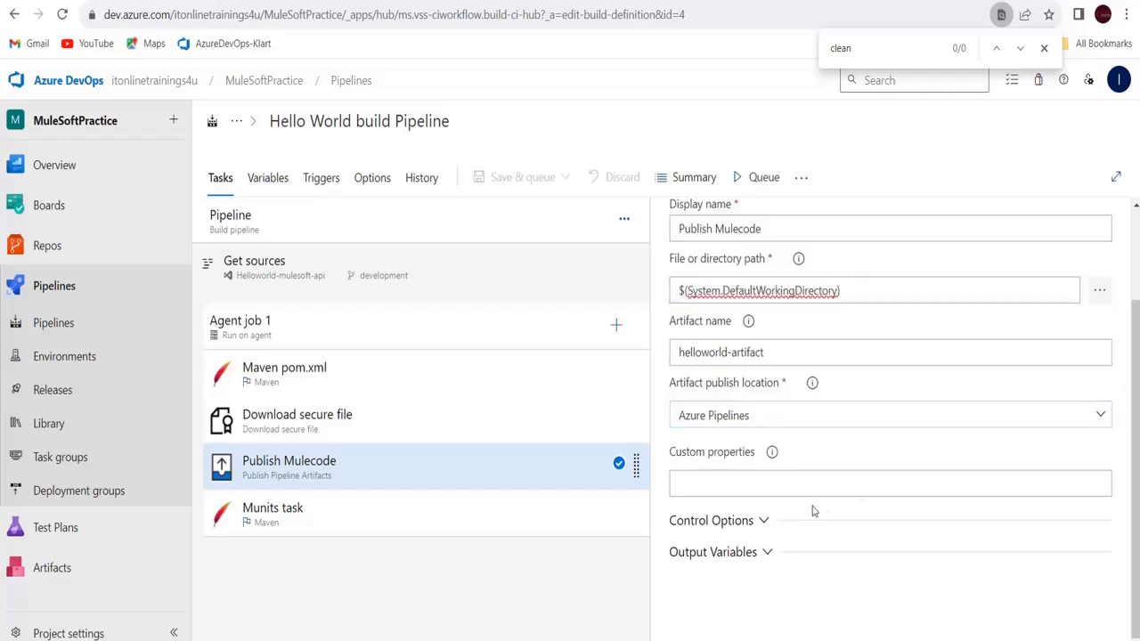
pyautogui.click(763, 520)
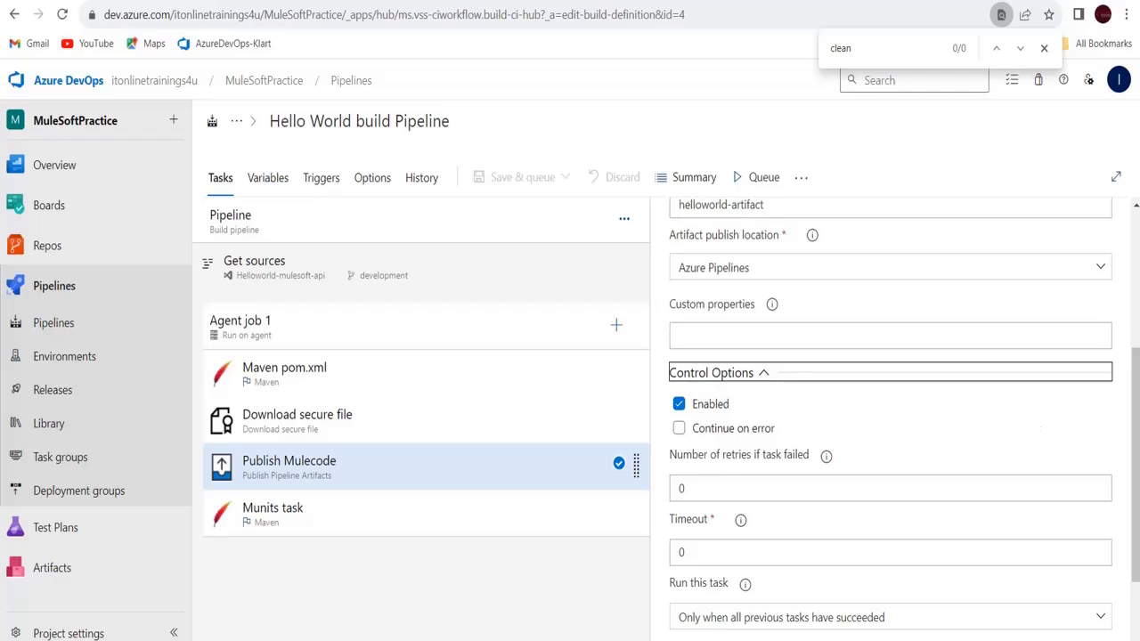
pyautogui.scroll(-2, 1134, 425)
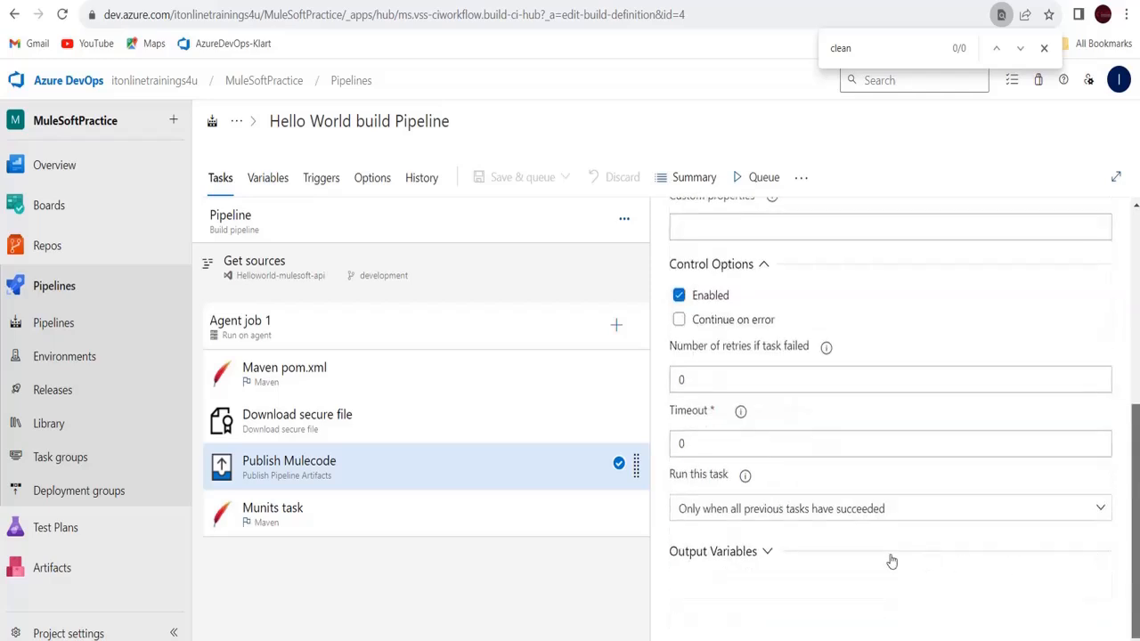
pyautogui.click(713, 552)
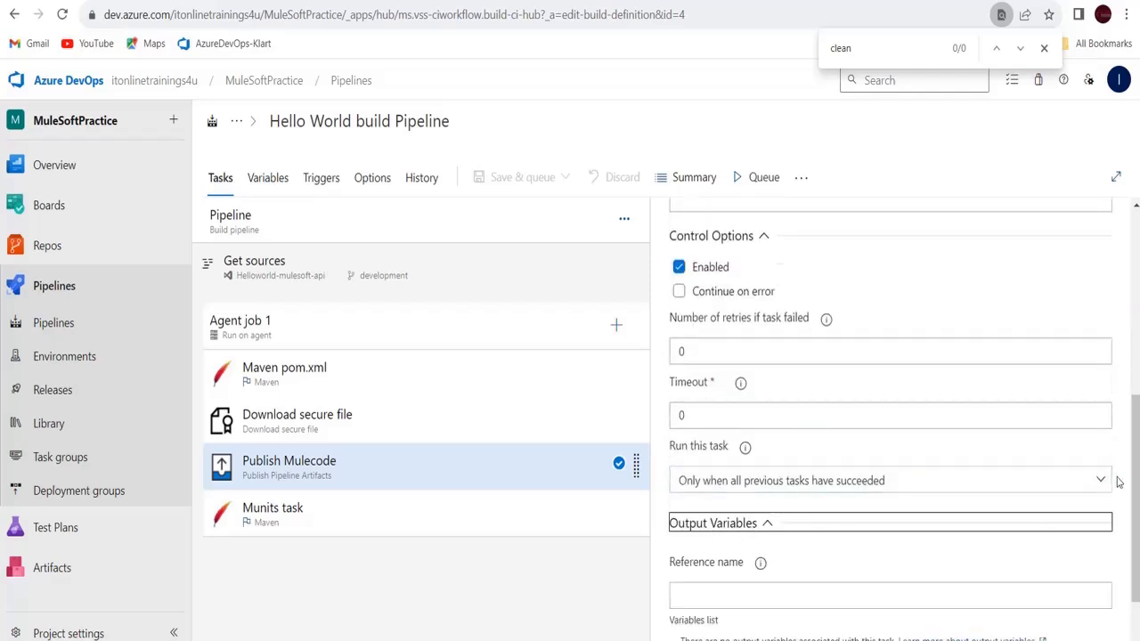
pyautogui.moveTo(1131, 475); pyautogui.dragTo(1132, 532)
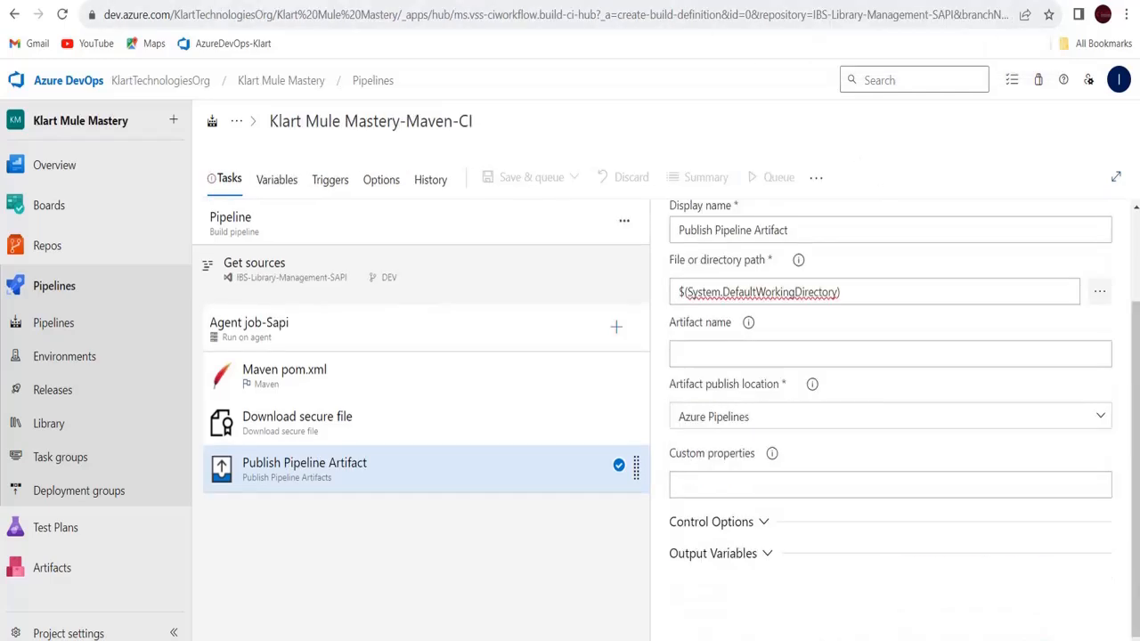
# Name the artifact Ibs-Library-mgmt-sapi-Artifact and expand the task's Control Options and Output Variables
pyautogui.click(767, 356)
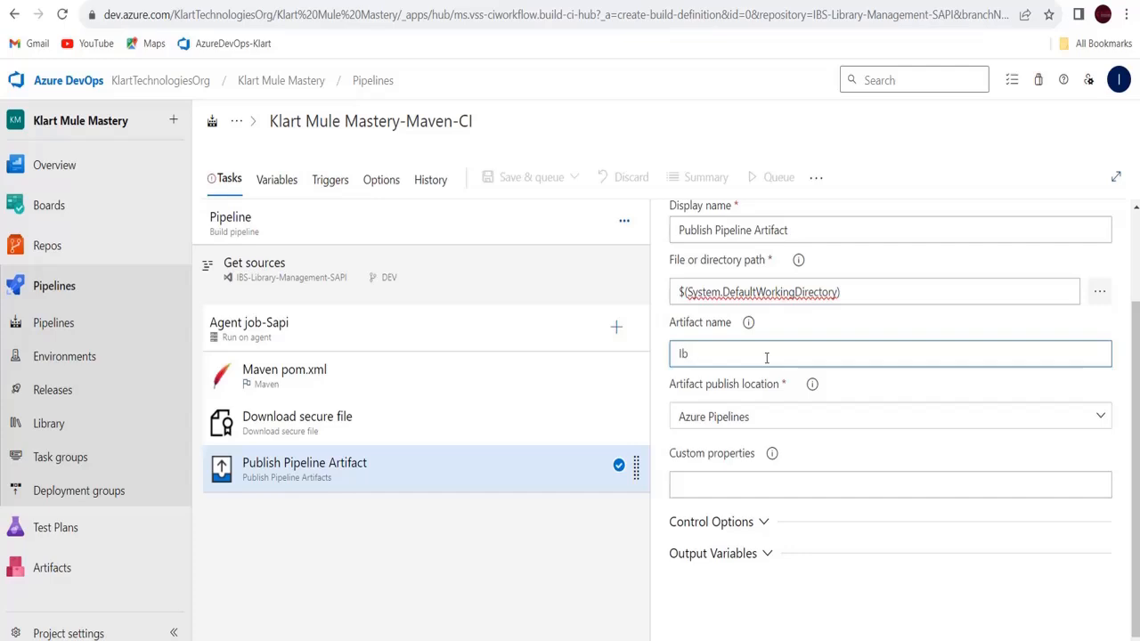
pyautogui.write('Ibs-Library-mgmt-sapi-Artifact')
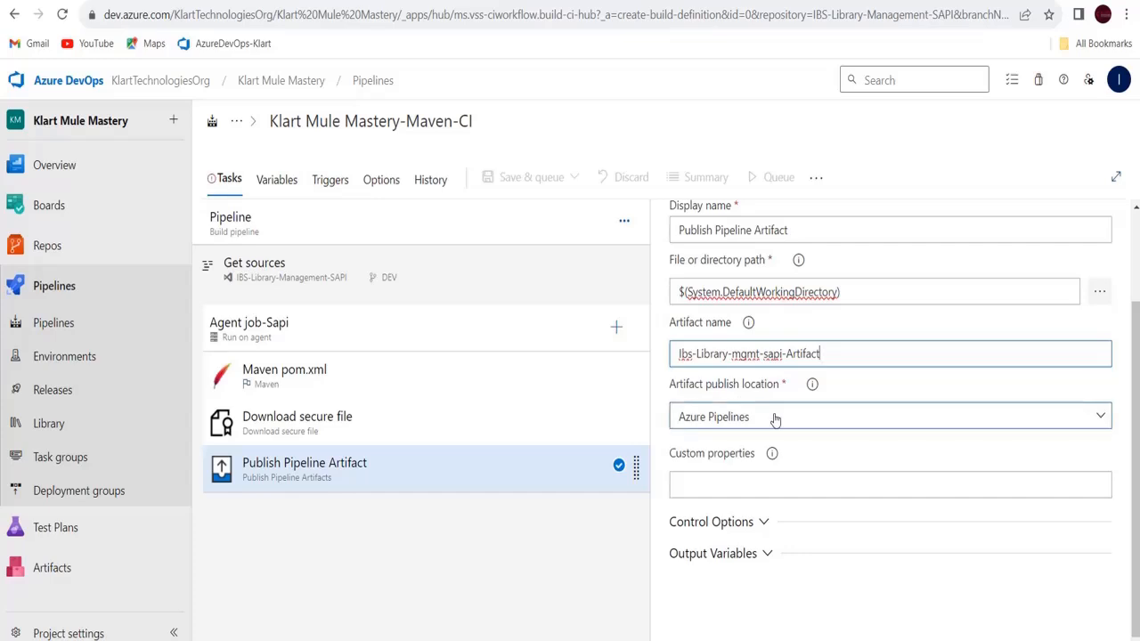
pyautogui.doubleClick(776, 417)
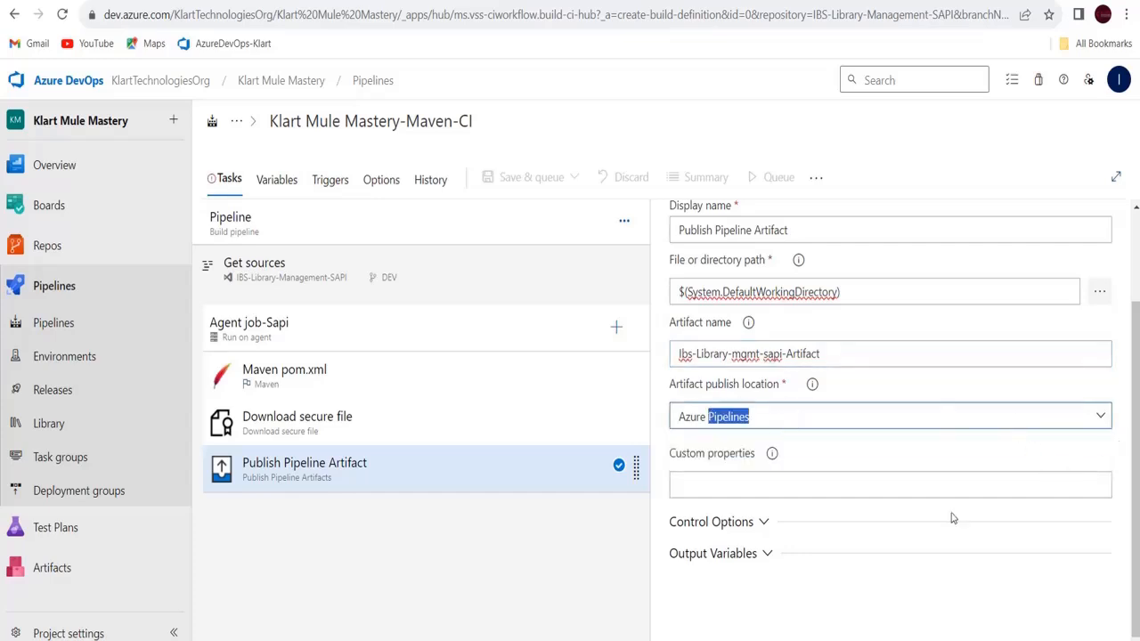
pyautogui.click(749, 518)
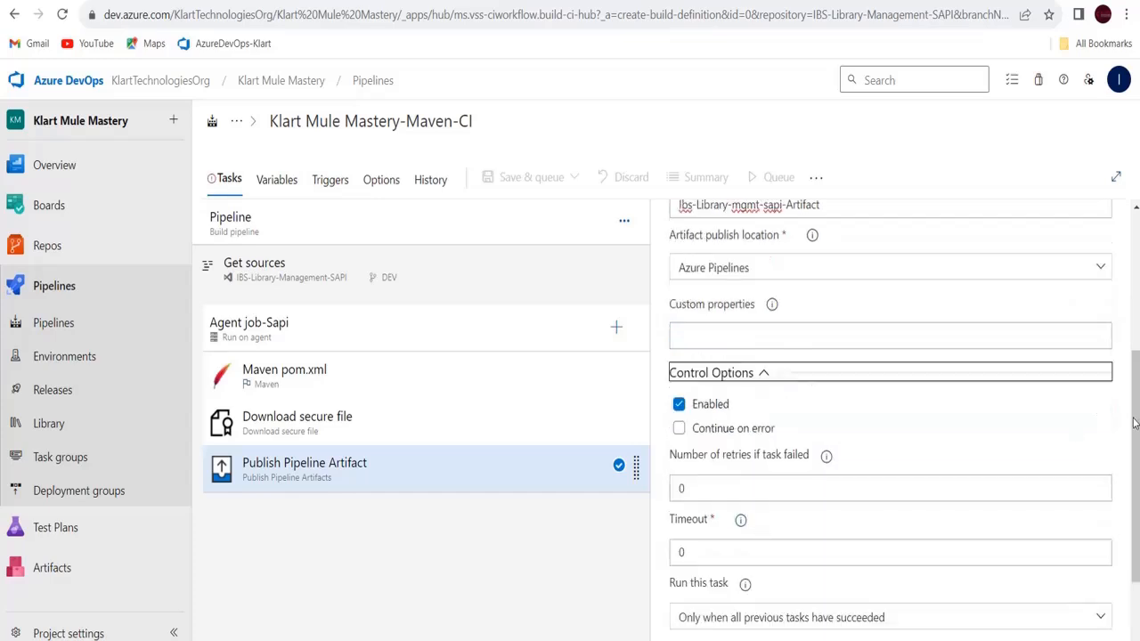
pyautogui.scroll(-1, 1011, 517)
pyautogui.click(764, 552)
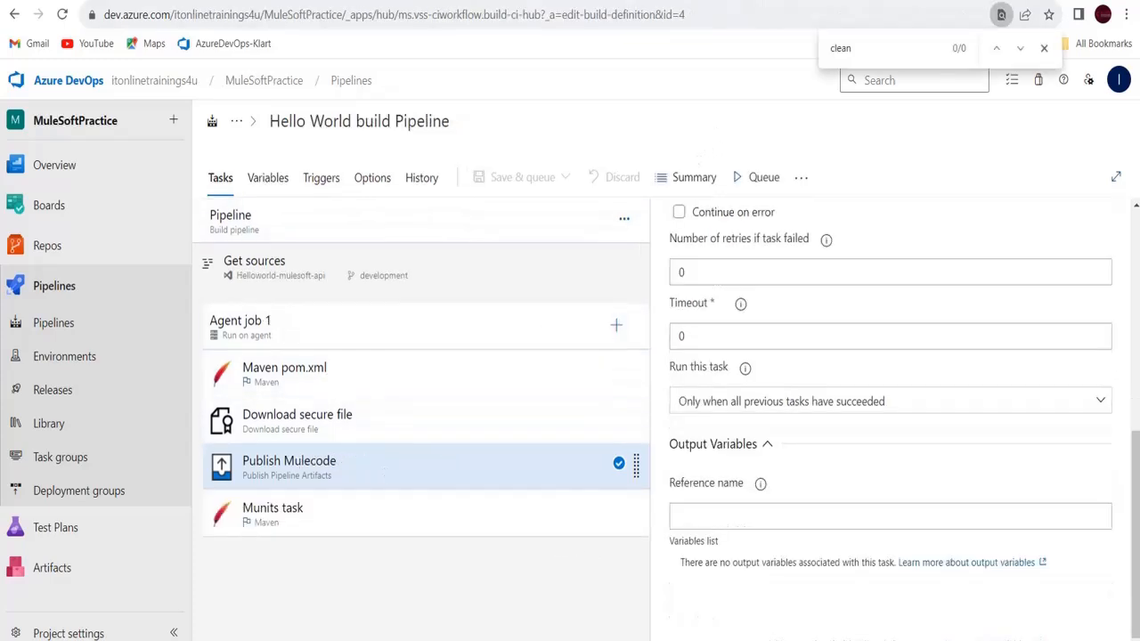
# Inspect and select the full Goal(s) value of the Hello World Munits task
pyautogui.click(396, 540)
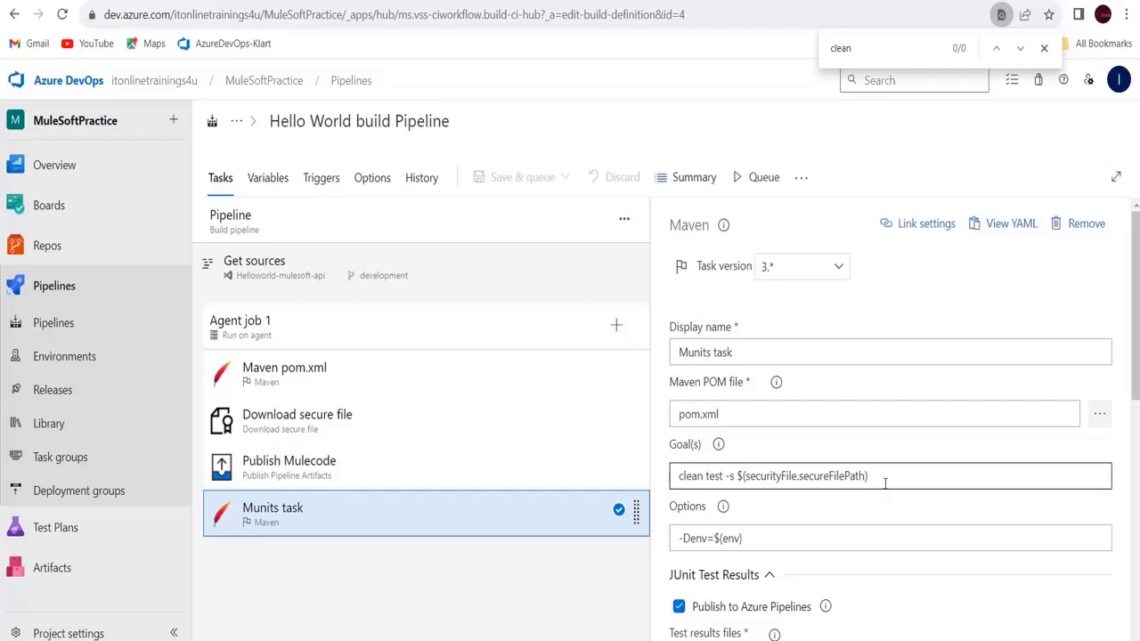
pyautogui.moveTo(885, 483); pyautogui.dragTo(793, 475)
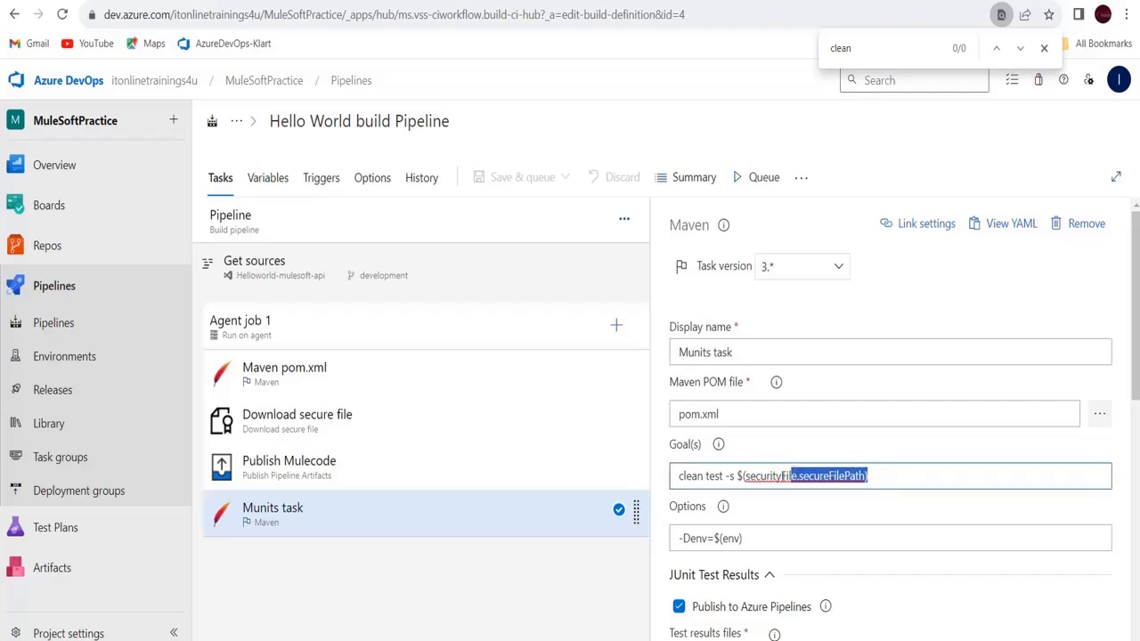
pyautogui.click(782, 476)
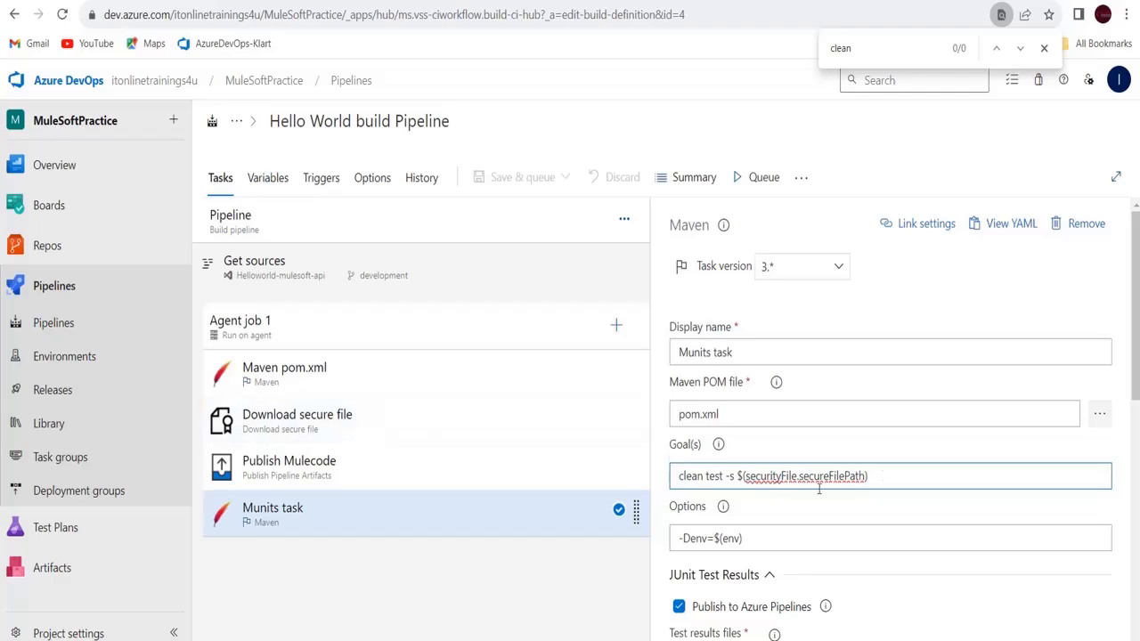
pyautogui.hotkey('ctrl', 'a')
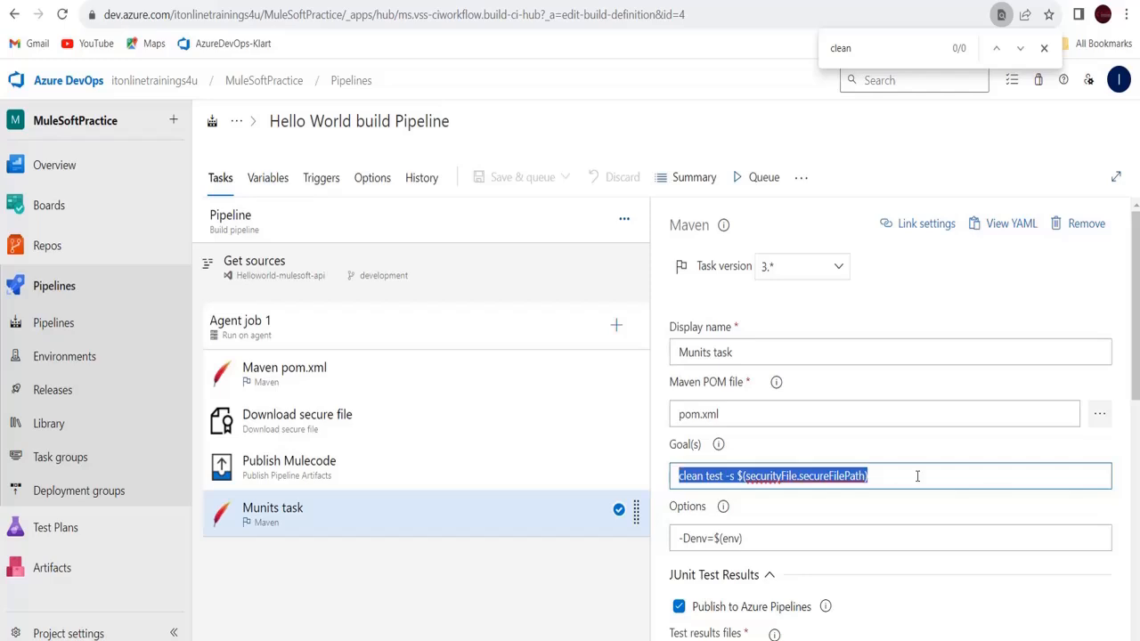
pyautogui.moveTo(1137, 368); pyautogui.dragTo(1138, 428)
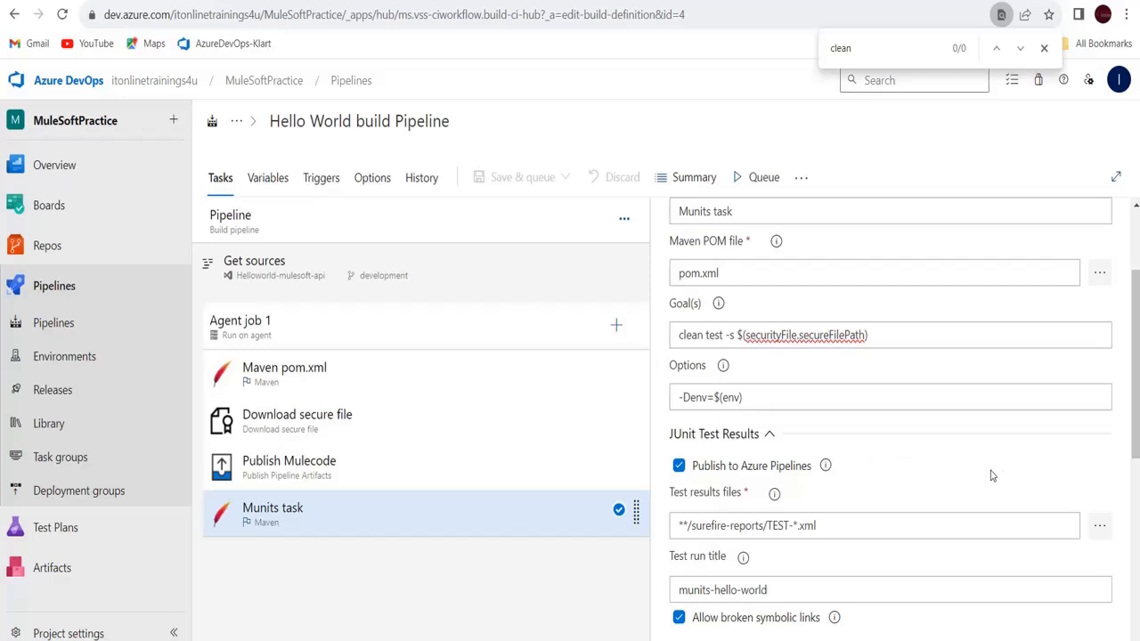
pyautogui.scroll(2, 1137, 424)
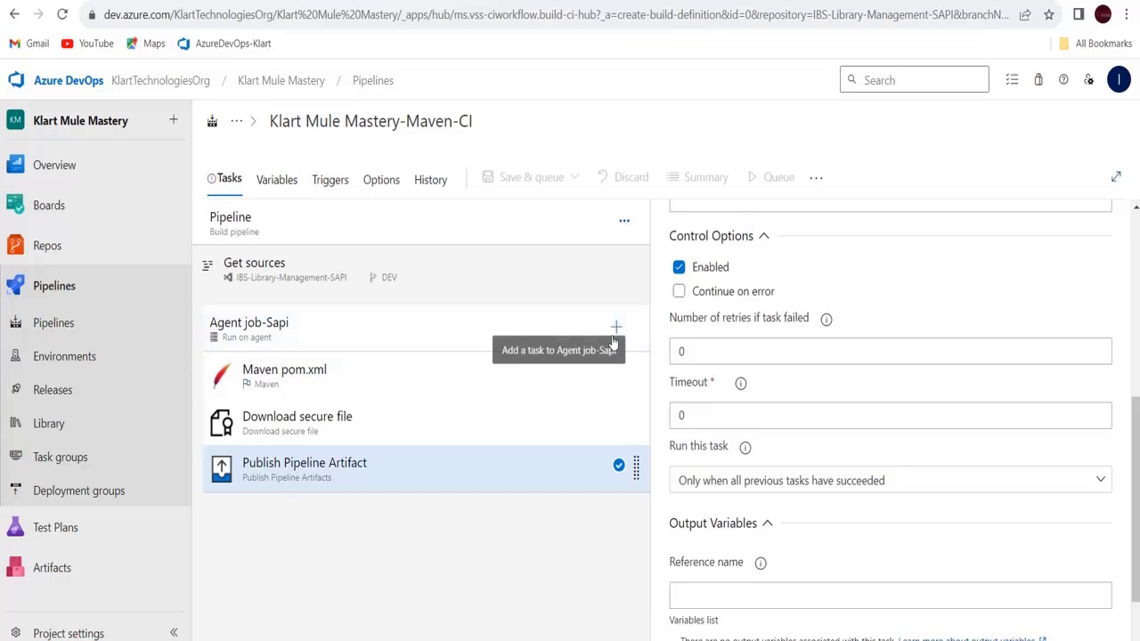
# Search the task catalogue for 'mav' and add the Maven task after Publish Pipeline Artifact
pyautogui.click(615, 327)
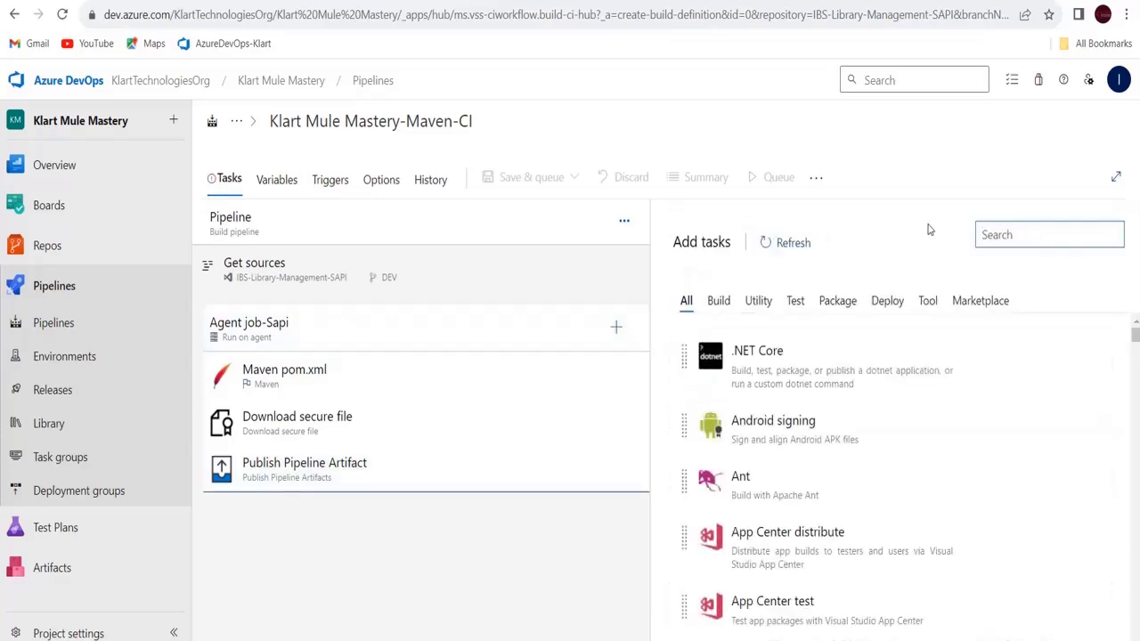
pyautogui.click(985, 234)
pyautogui.write('m')
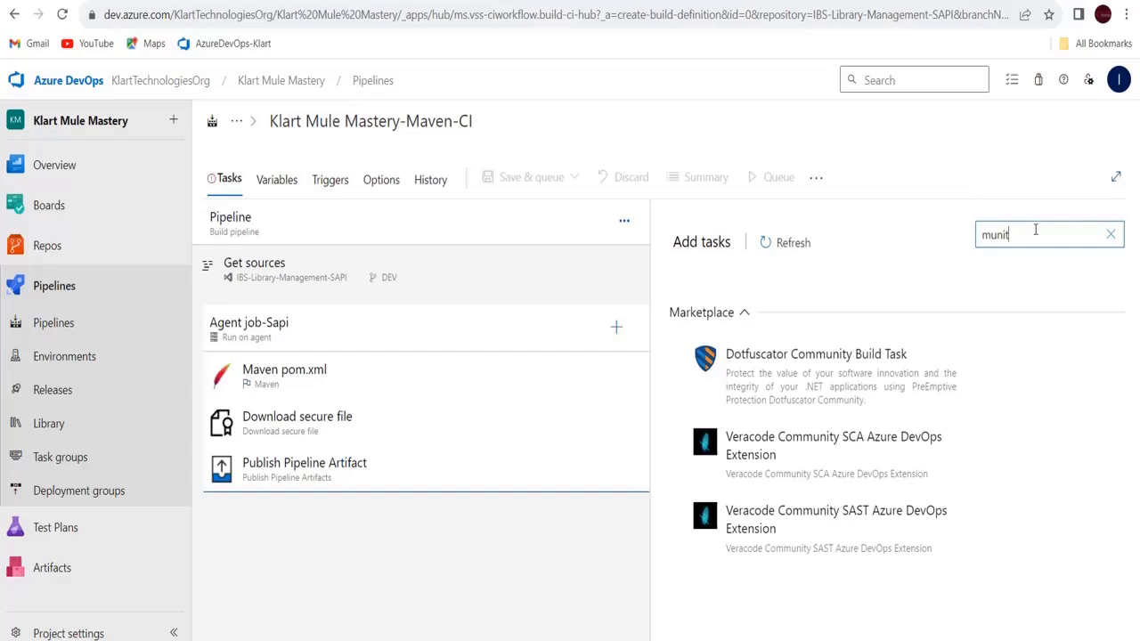
pyautogui.write('av')
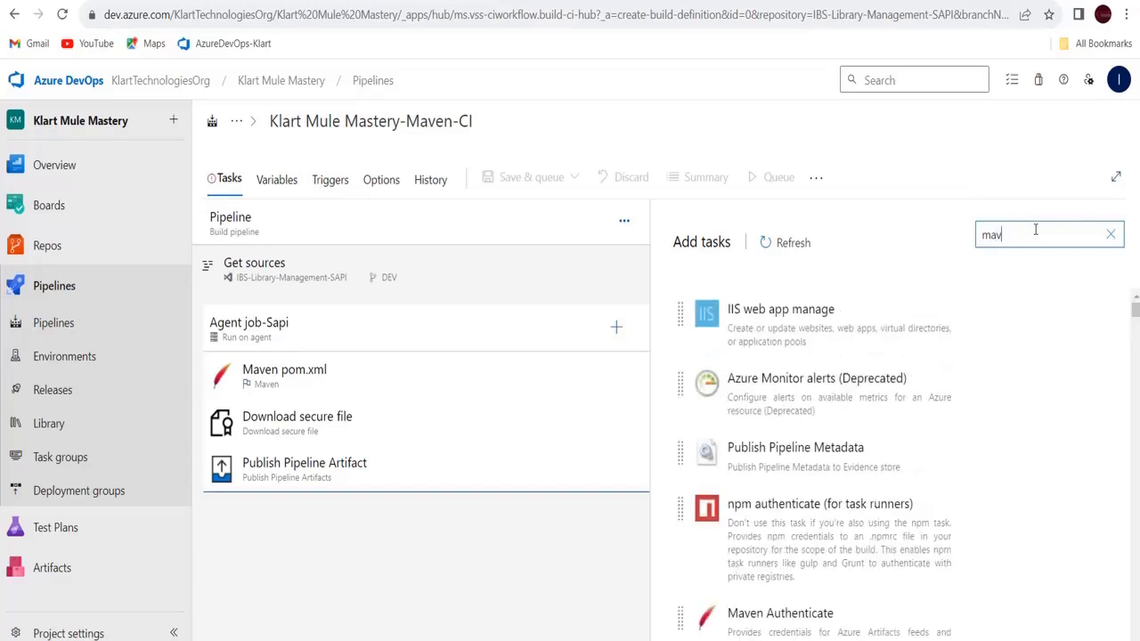
pyautogui.moveTo(790, 453)
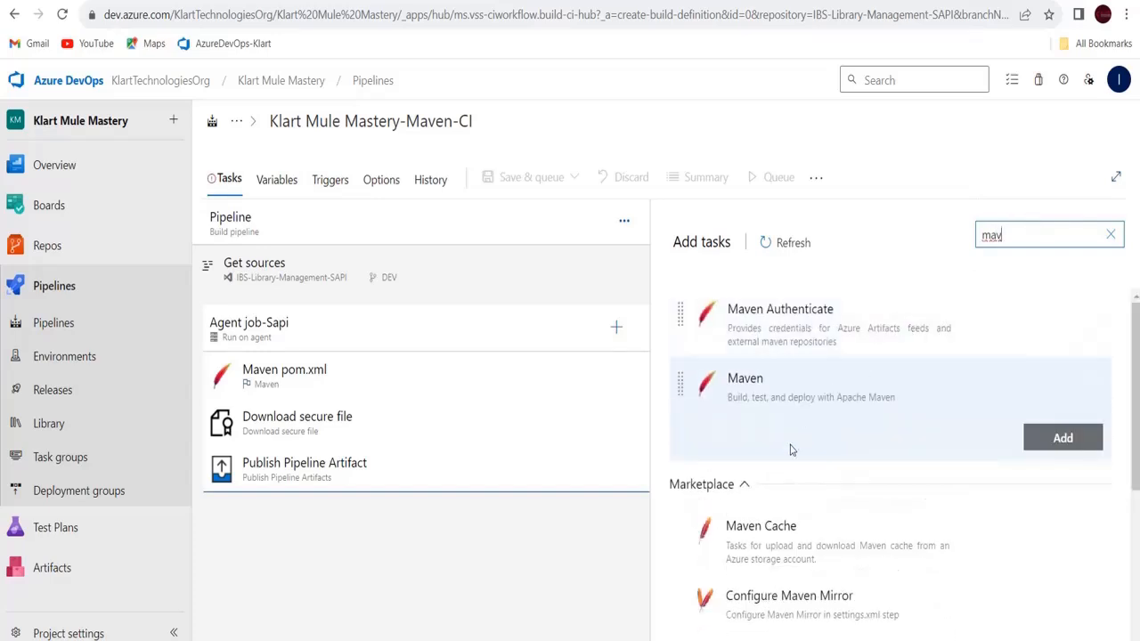
pyautogui.click(1060, 437)
# Rename the new Maven task to Munit Task
pyautogui.click(338, 517)
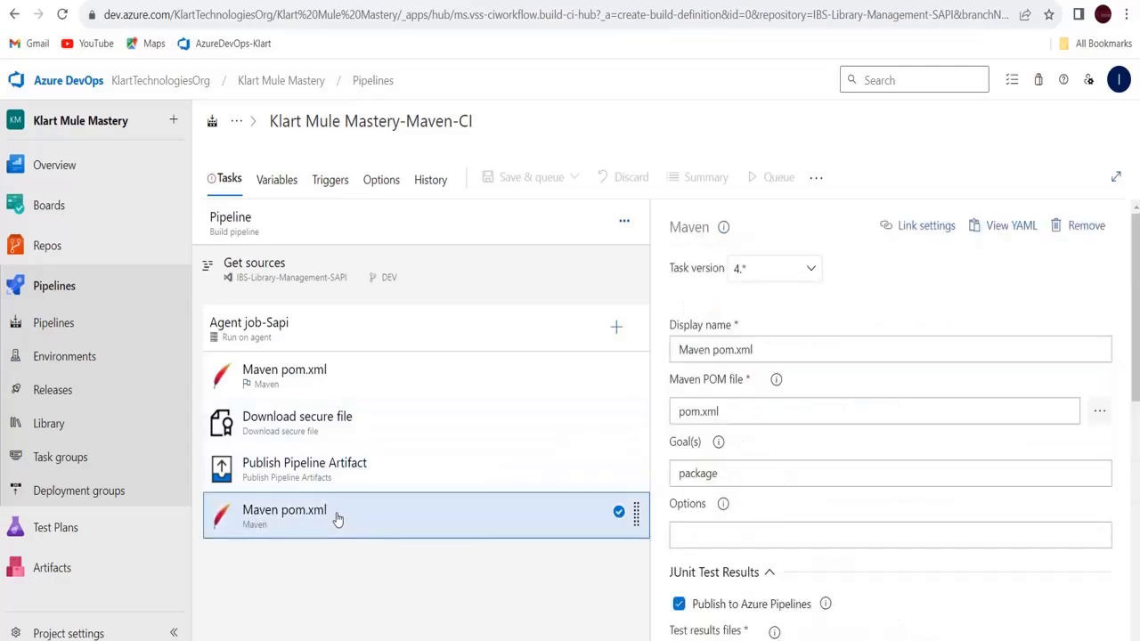
pyautogui.tripleClick(781, 350)
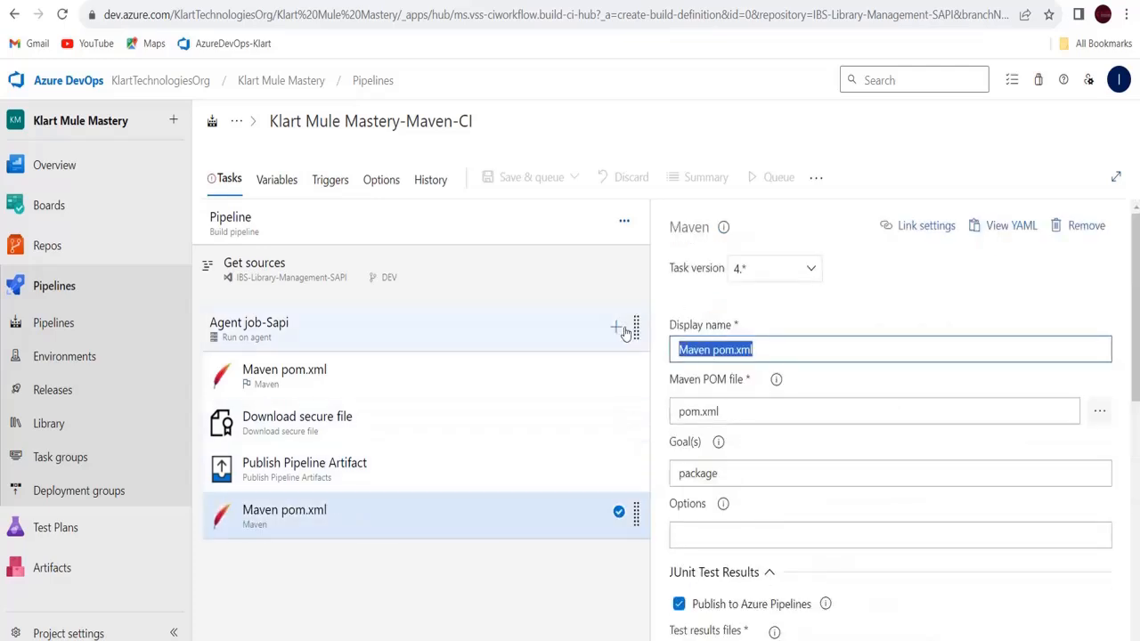
pyautogui.write('Munit ')
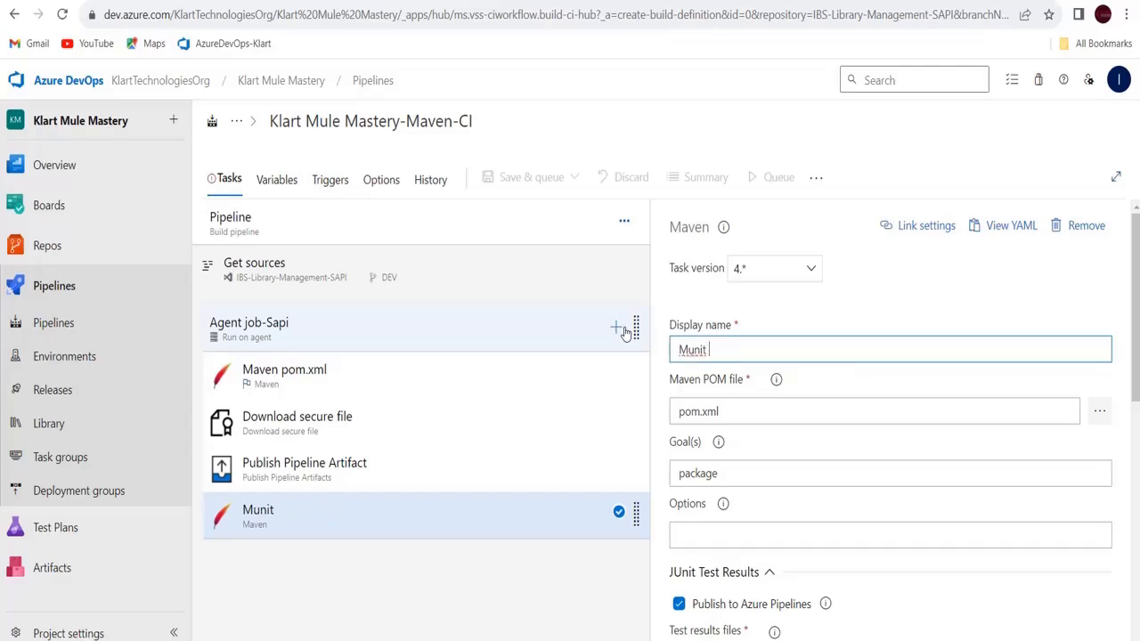
pyautogui.write('Task')
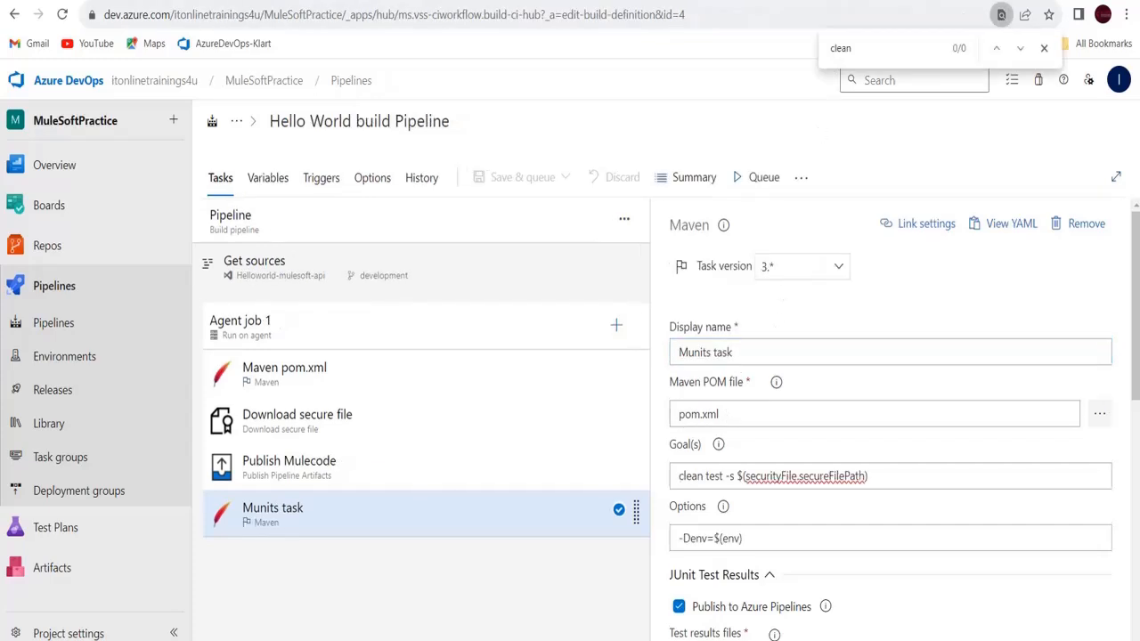
# Replace its 'package' goal with the copied 'clean test -s $(securityFile.secureFilePath)'
pyautogui.click(908, 476)
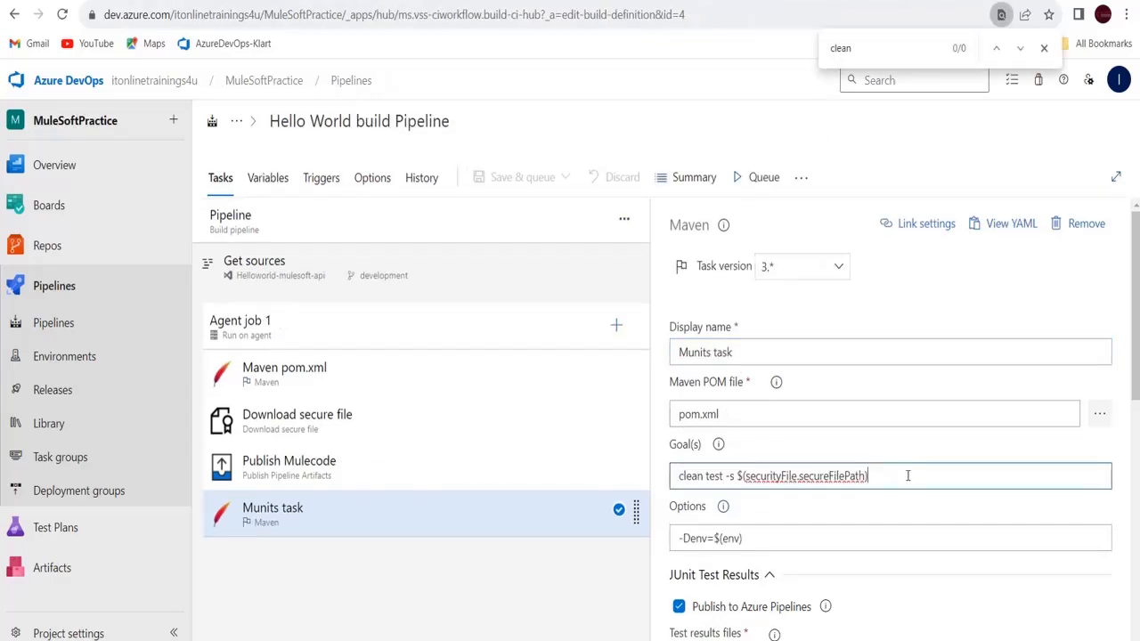
pyautogui.hotkey('ctrl', 'a')
pyautogui.hotkey('ctrl', 'c')
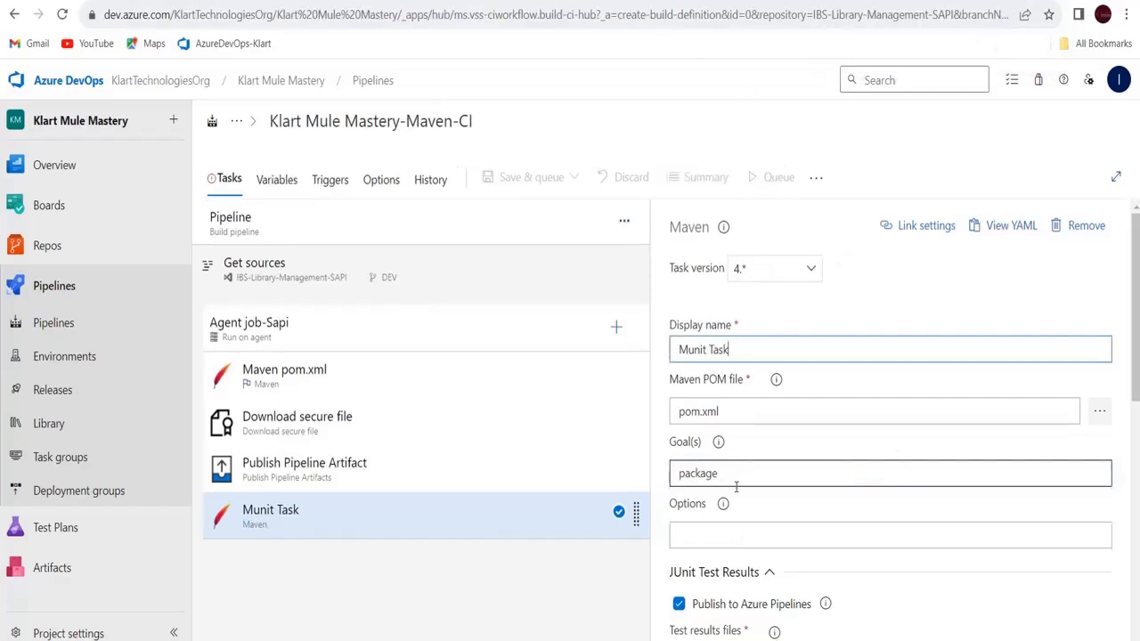
pyautogui.click(732, 474)
pyautogui.hotkey('ctrl', 'a')
pyautogui.hotkey('ctrl', 'v')
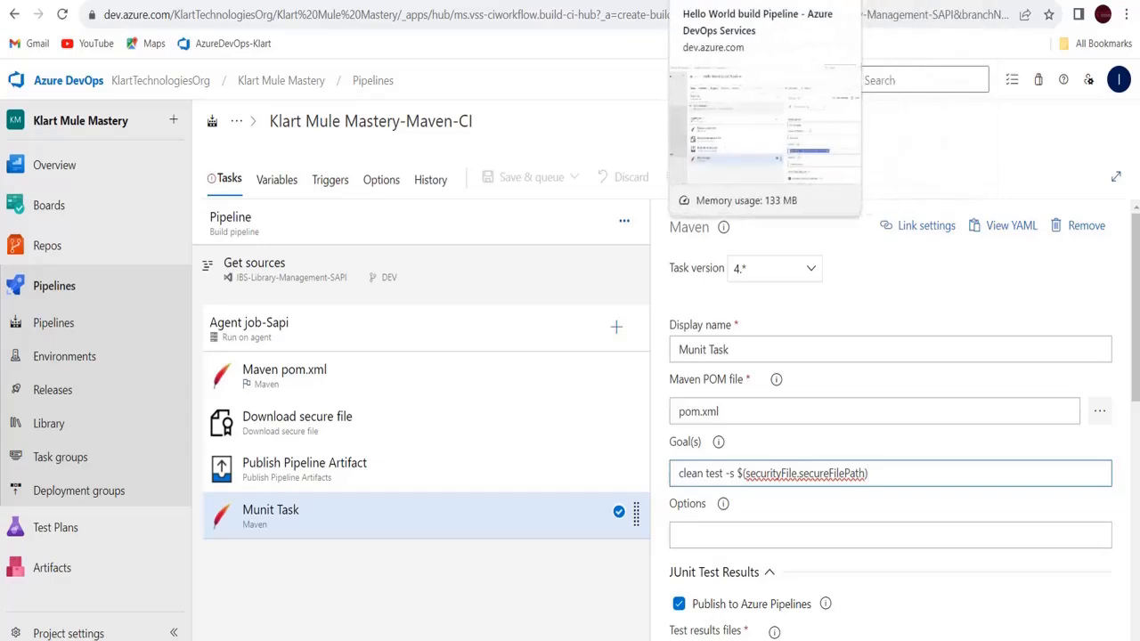
pyautogui.click(726, 1)
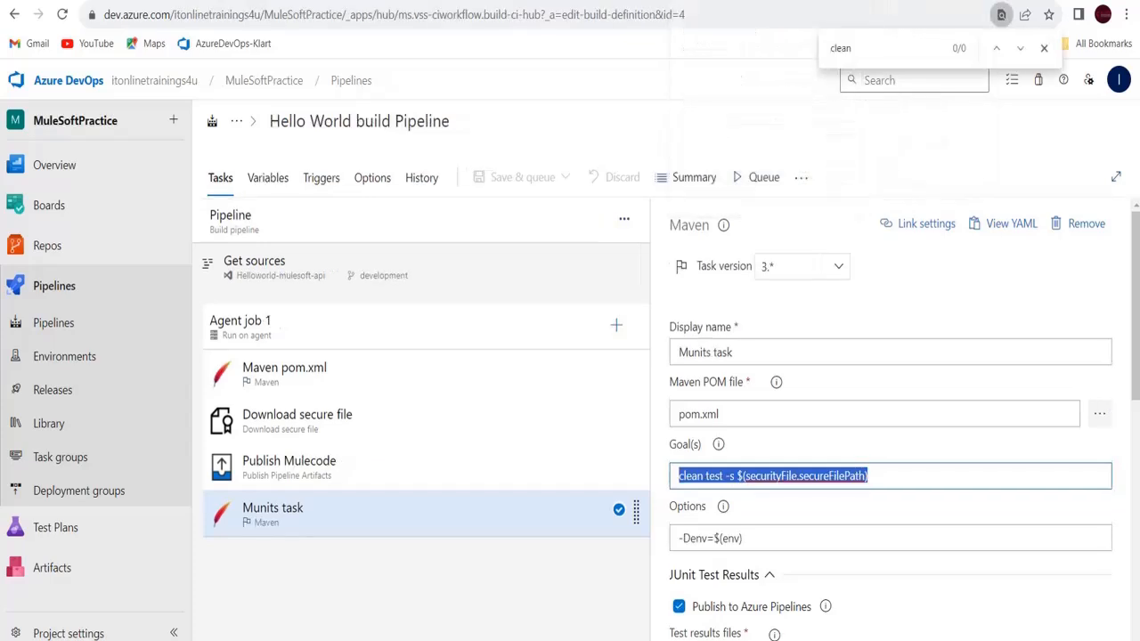
# Copy the reference -Denv=$(env) option and paste it into the Munit Task's Options
pyautogui.click(756, 540)
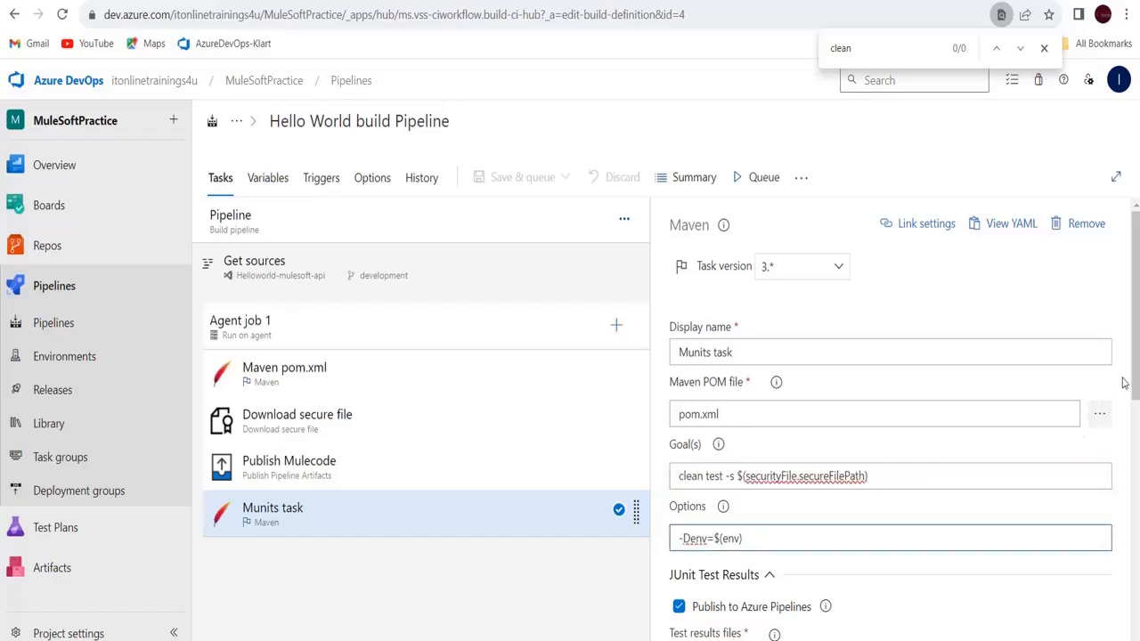
pyautogui.moveTo(1135, 374); pyautogui.dragTo(1134, 499)
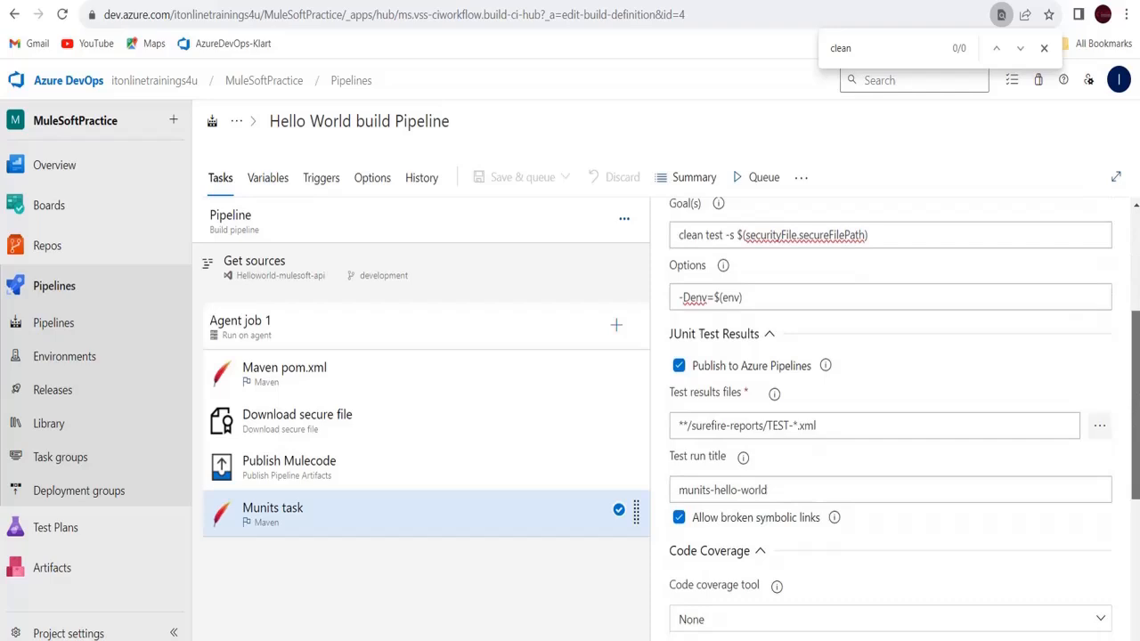
pyautogui.click(753, 294)
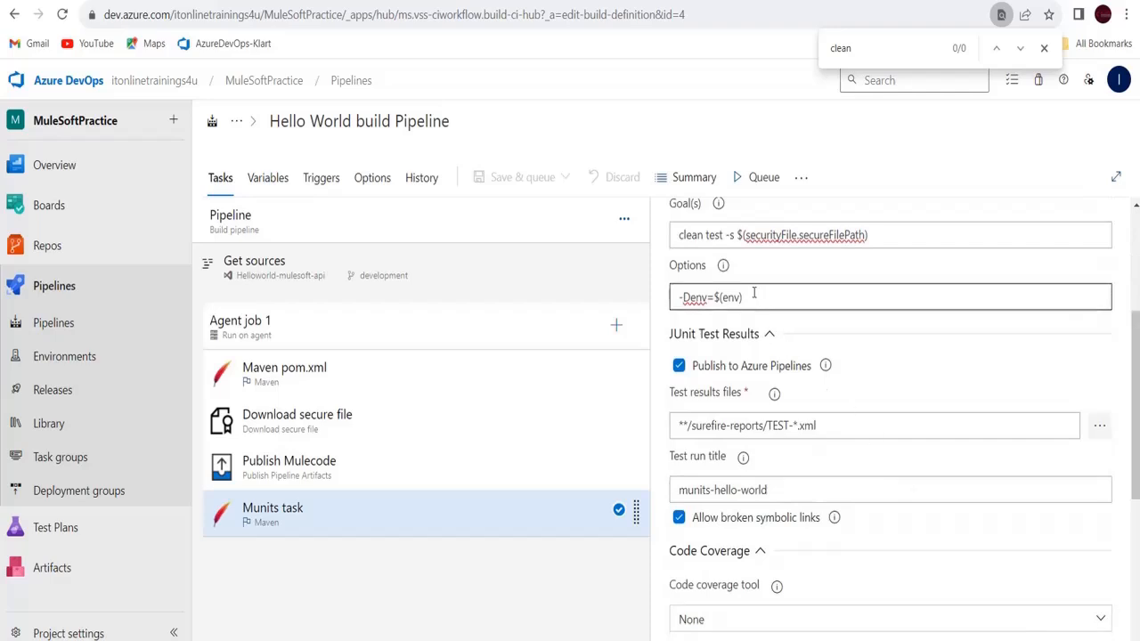
pyautogui.moveTo(754, 294); pyautogui.dragTo(670, 289)
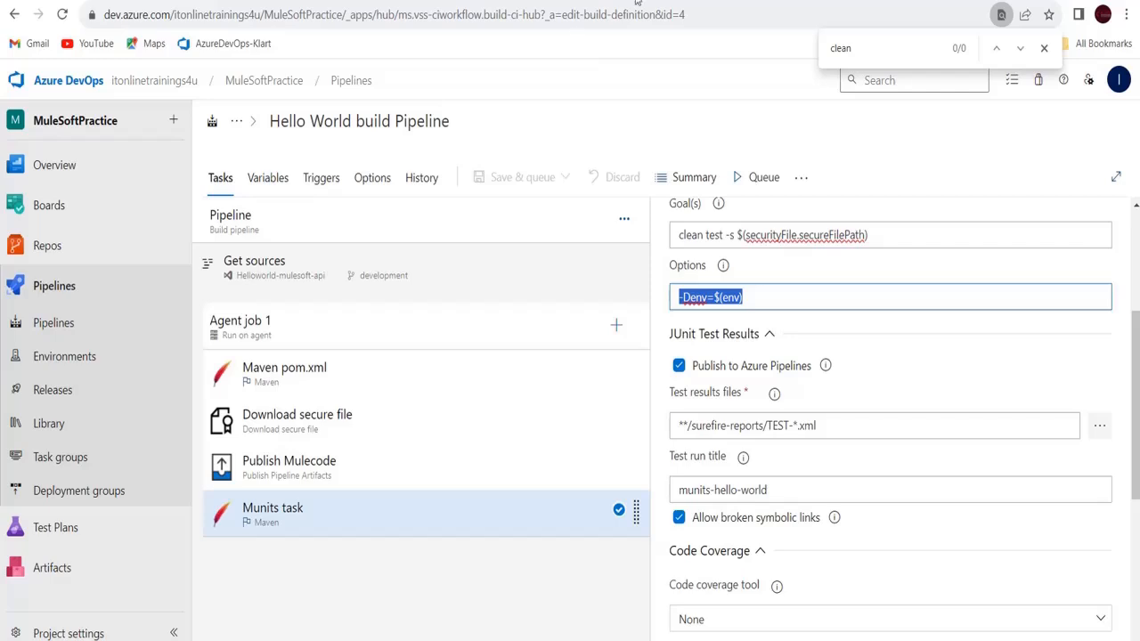
pyautogui.click(769, 301)
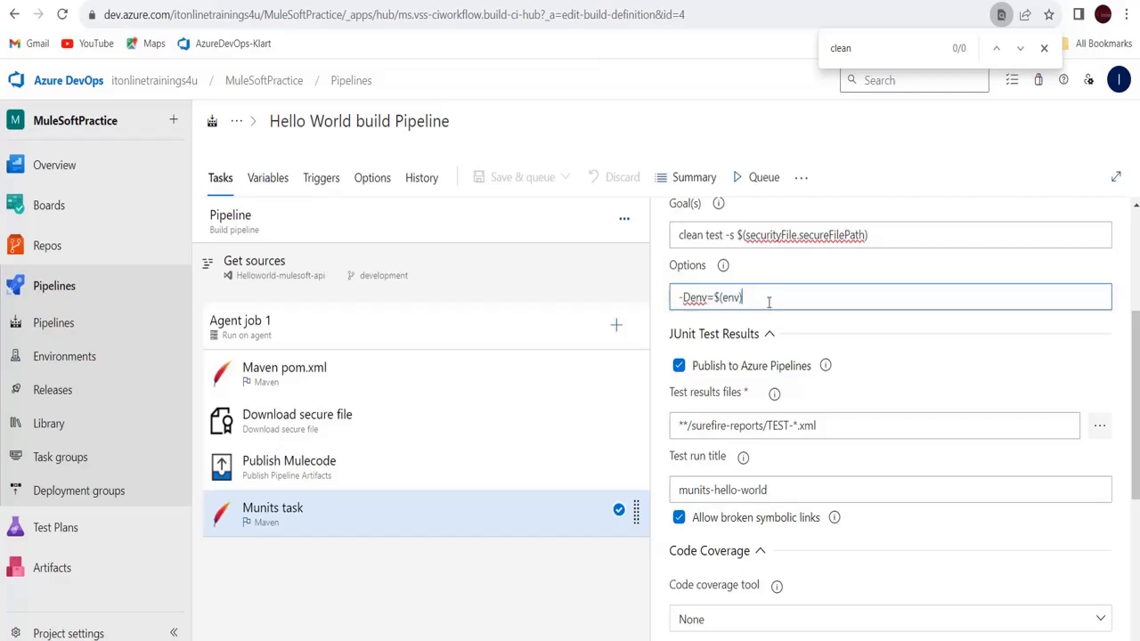
pyautogui.hotkey('ctrl', 'a')
pyautogui.hotkey('ctrl', 'c')
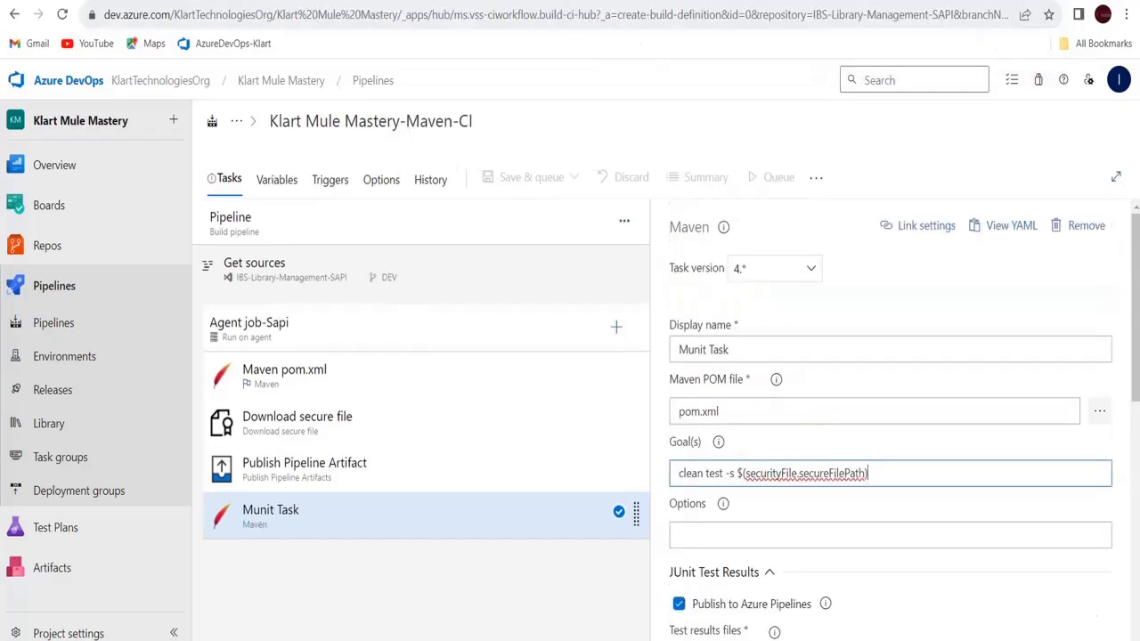
pyautogui.click(723, 537)
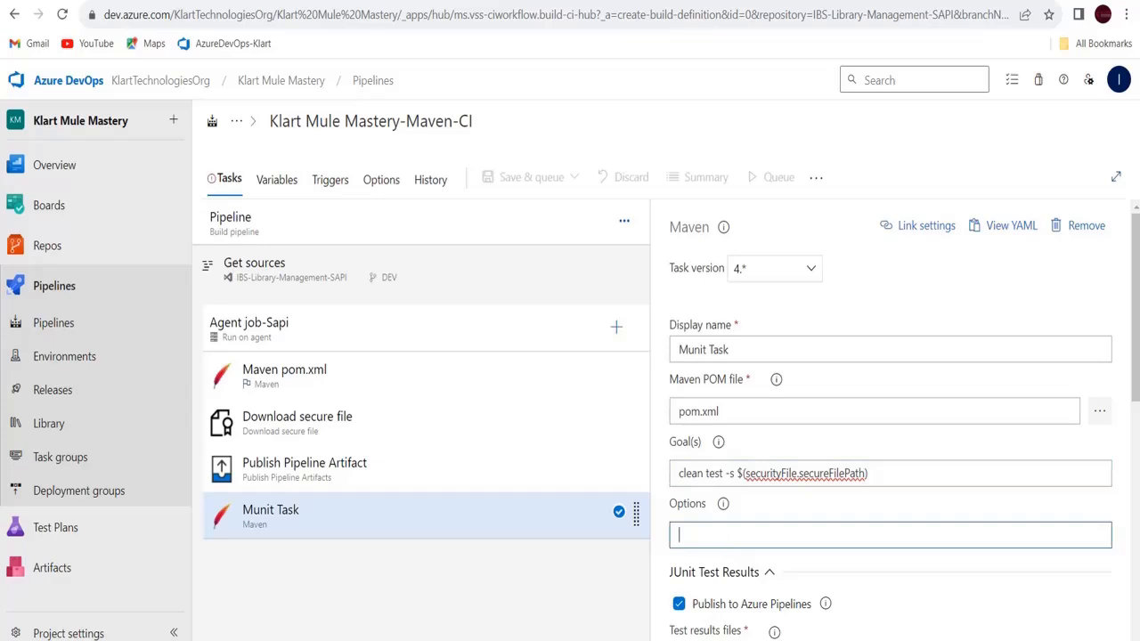
pyautogui.hotkey('ctrl', 'v')
# Enter Ibs-Sapi-test as the Munit Task's test run title
pyautogui.scroll(-3, 1133, 392)
pyautogui.scroll(-2, 891, 419)
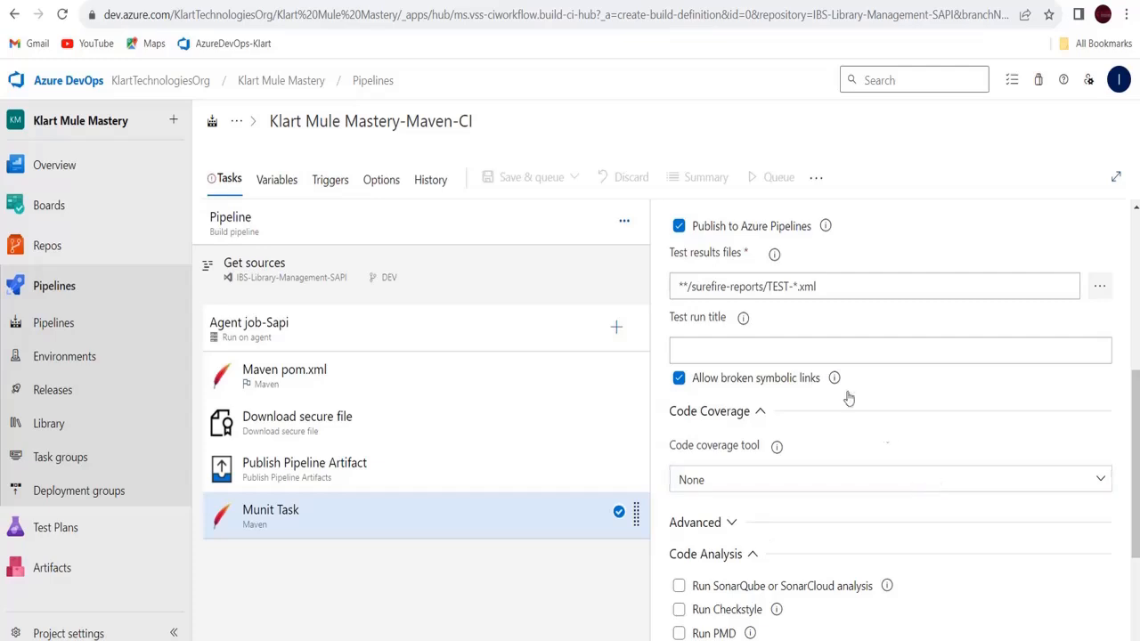
pyautogui.click(837, 356)
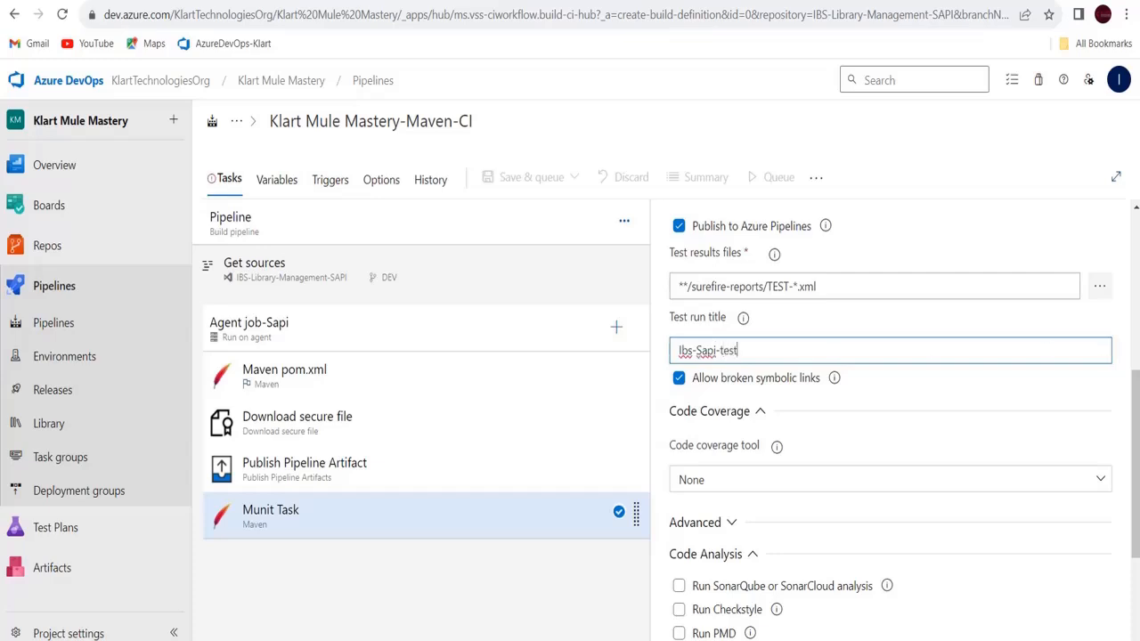
pyautogui.scroll(-3, 1137, 401)
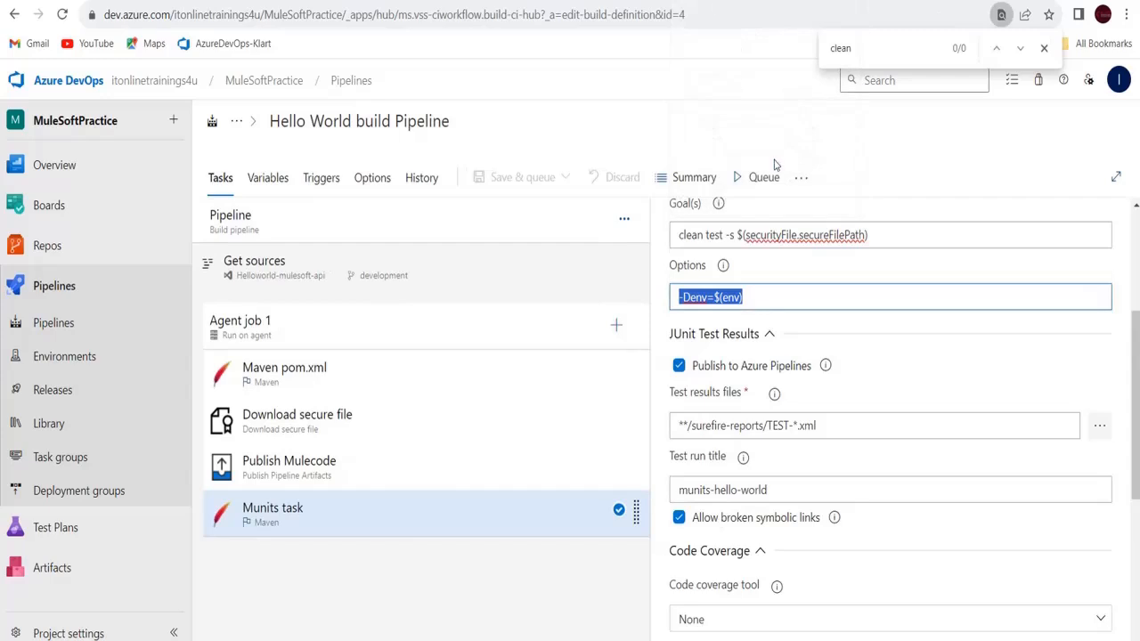
# Expand the reference Munits task's Control Options and Output Variables, then return to the Maven-CI pipeline
pyautogui.moveTo(1137, 444); pyautogui.dragTo(1137, 584)
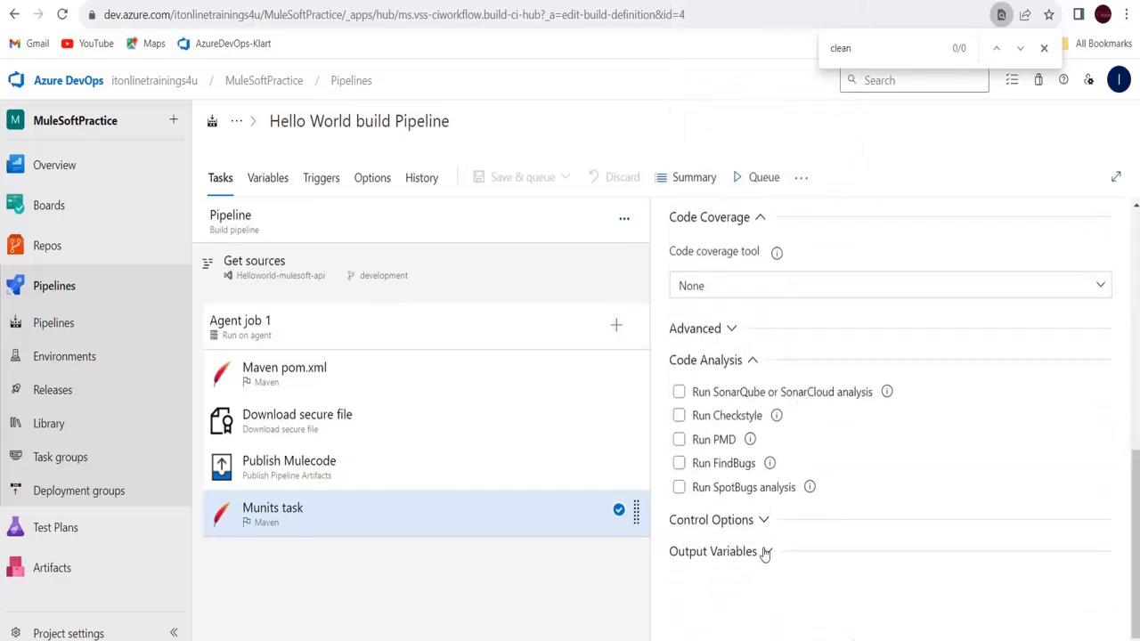
pyautogui.click(763, 521)
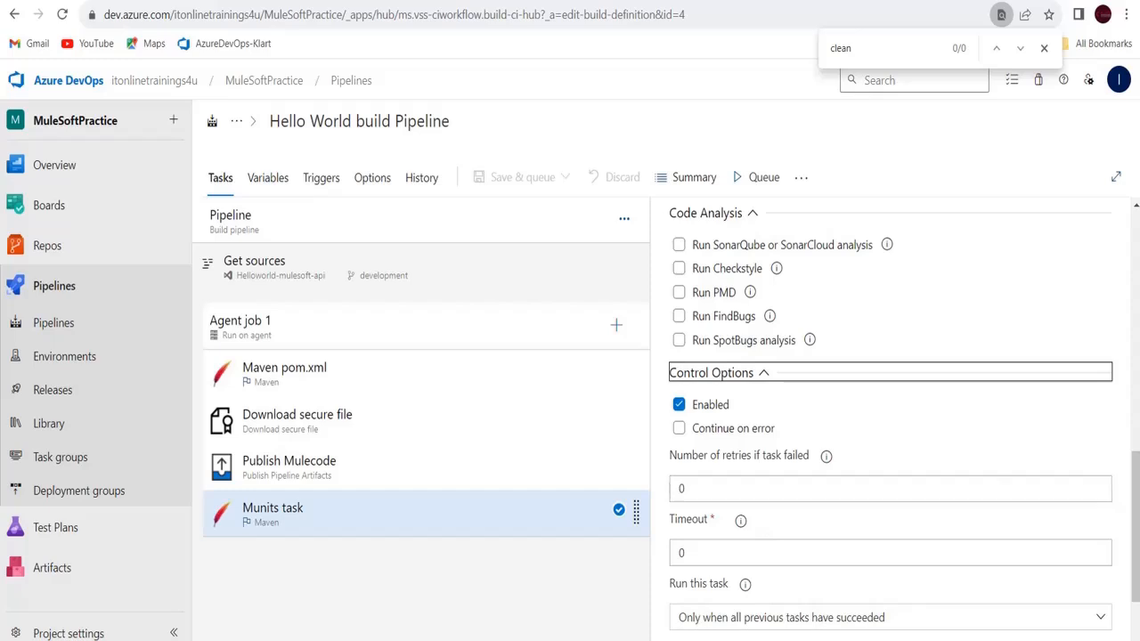
pyautogui.moveTo(1135, 528); pyautogui.dragTo(982, 555)
pyautogui.click(745, 553)
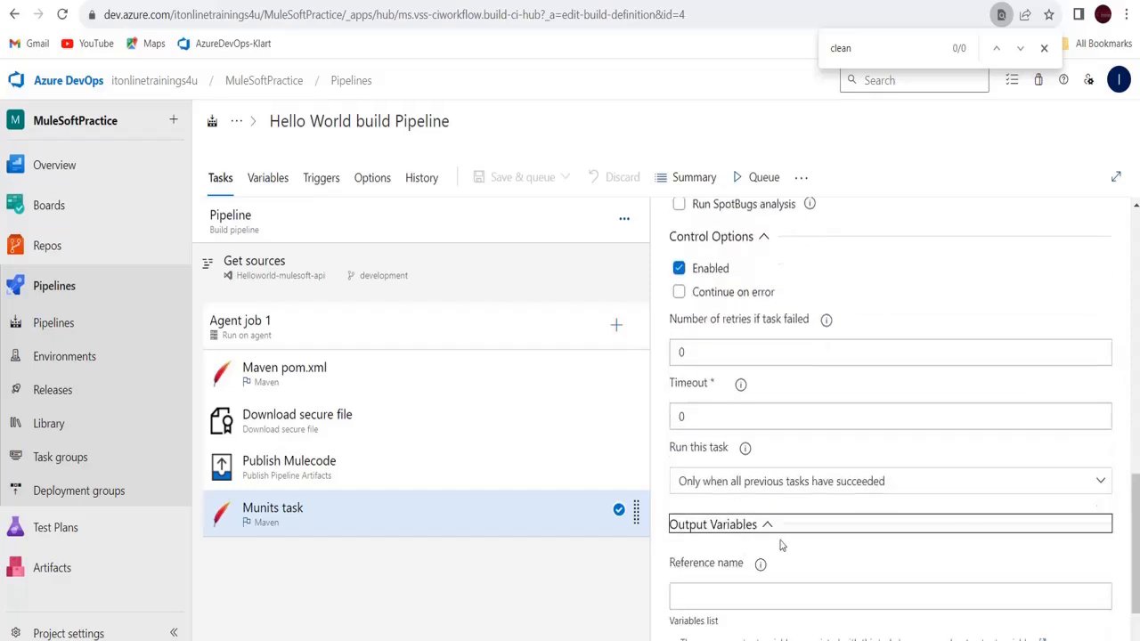
pyautogui.moveTo(1138, 527); pyautogui.dragTo(1137, 579)
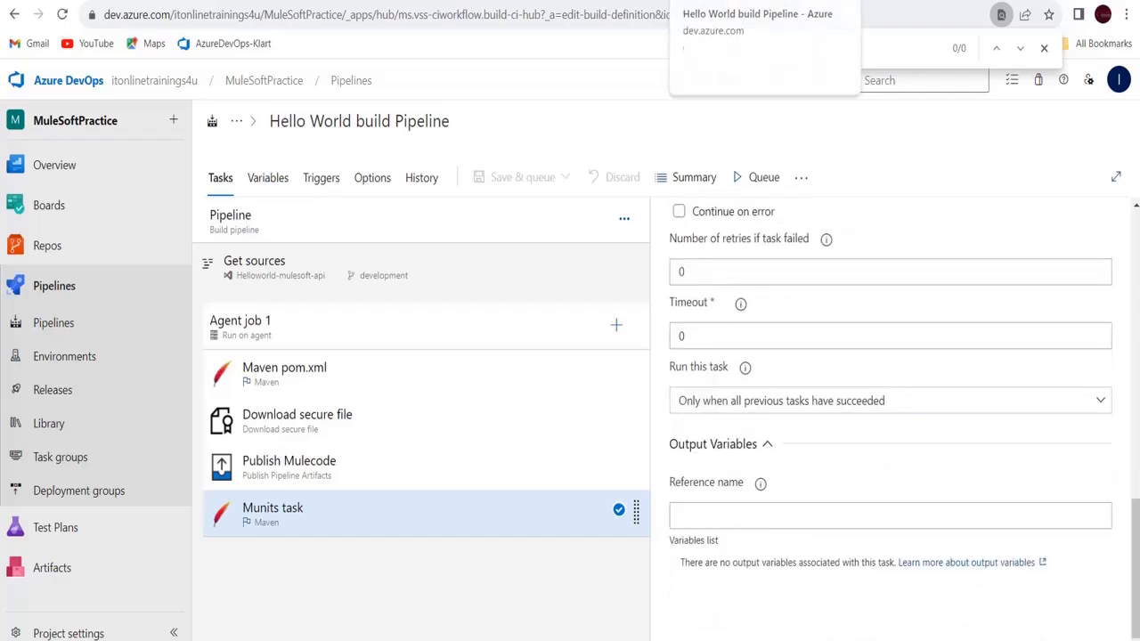
pyautogui.click(606, 1)
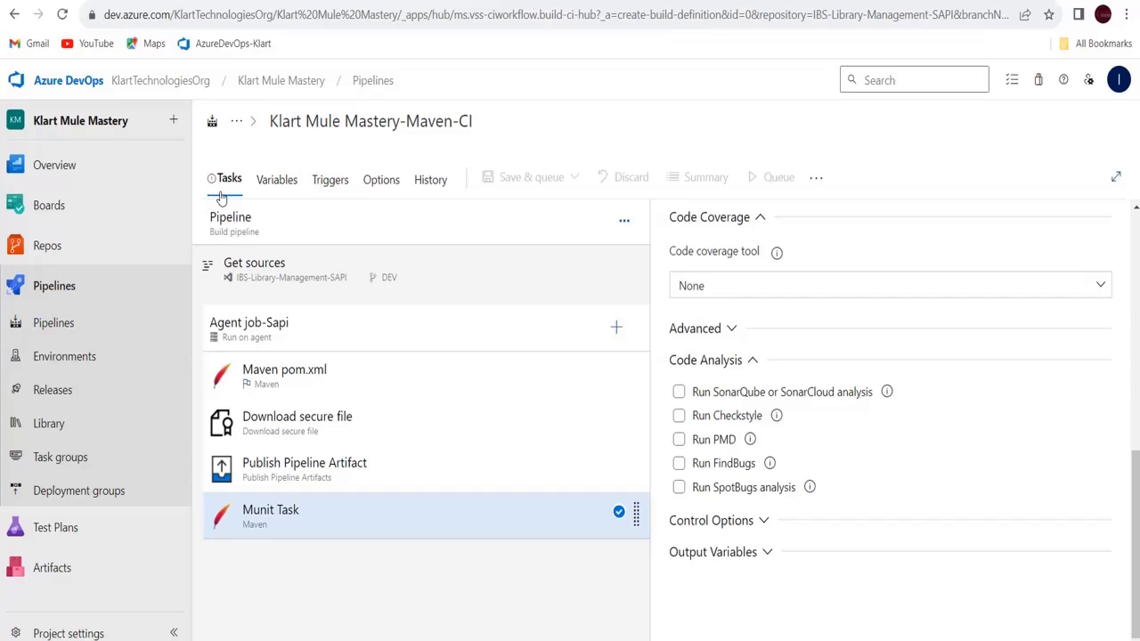
# Inspect the Get sources repository settings and the Agent job-Sapi settings of the Maven-CI pipeline
pyautogui.click(324, 285)
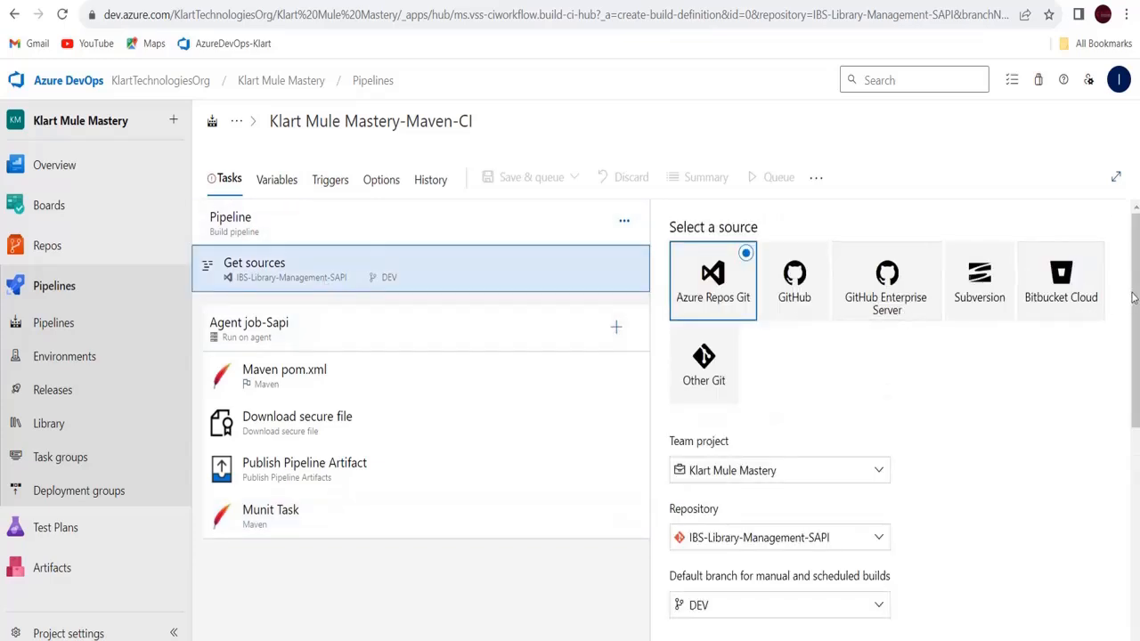
pyautogui.scroll(-4, 1134, 299)
pyautogui.scroll(-2, 904, 420)
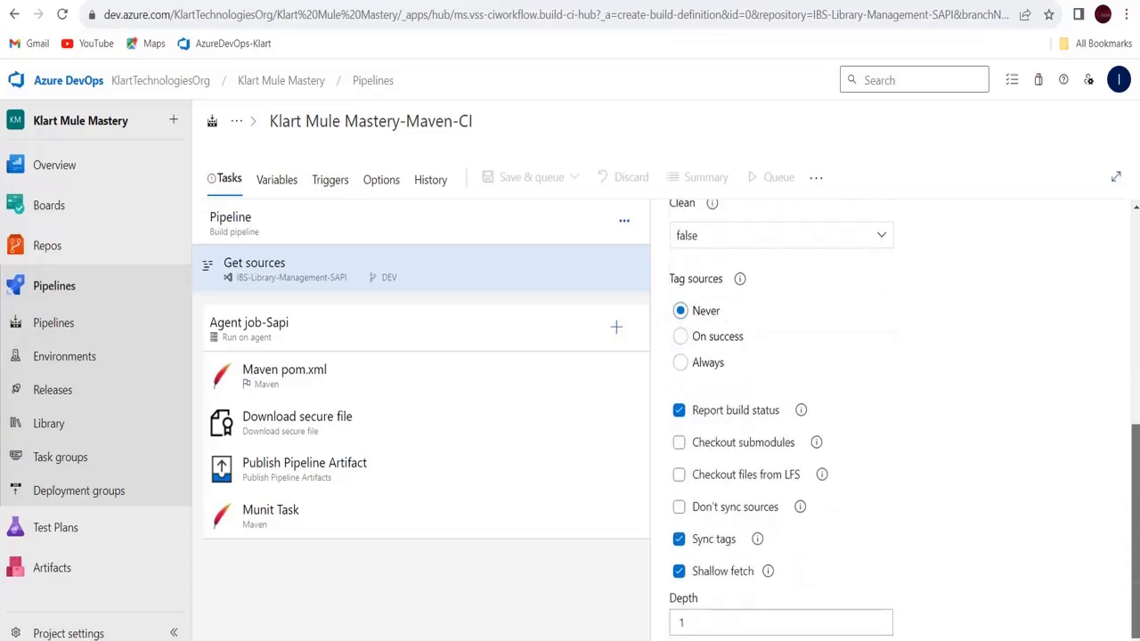
pyautogui.scroll(3, 891, 418)
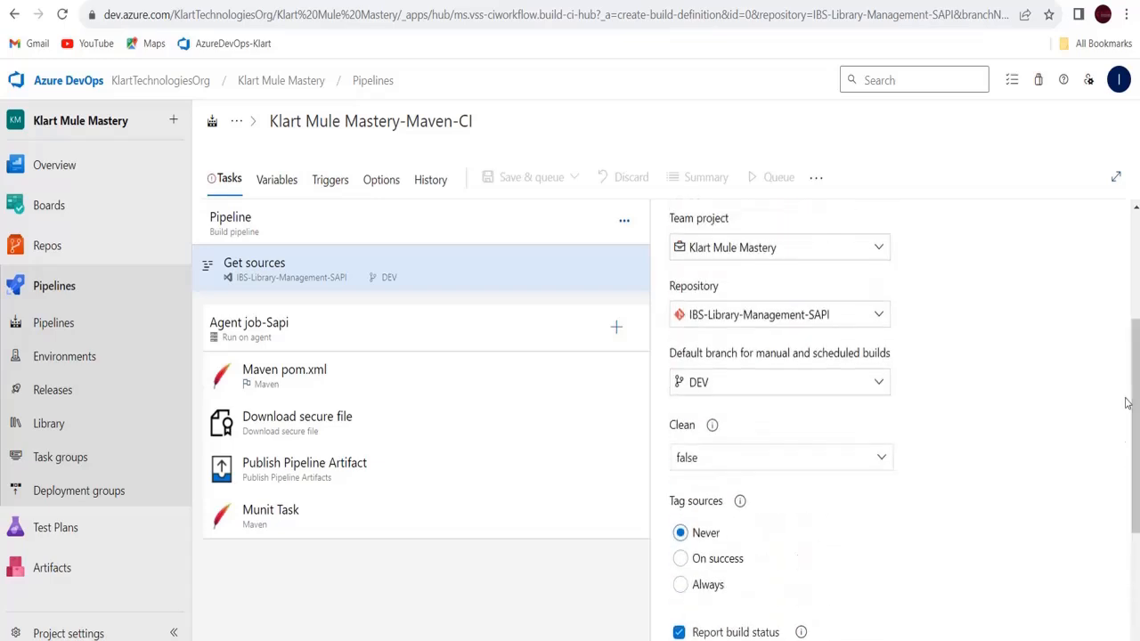
pyautogui.click(369, 344)
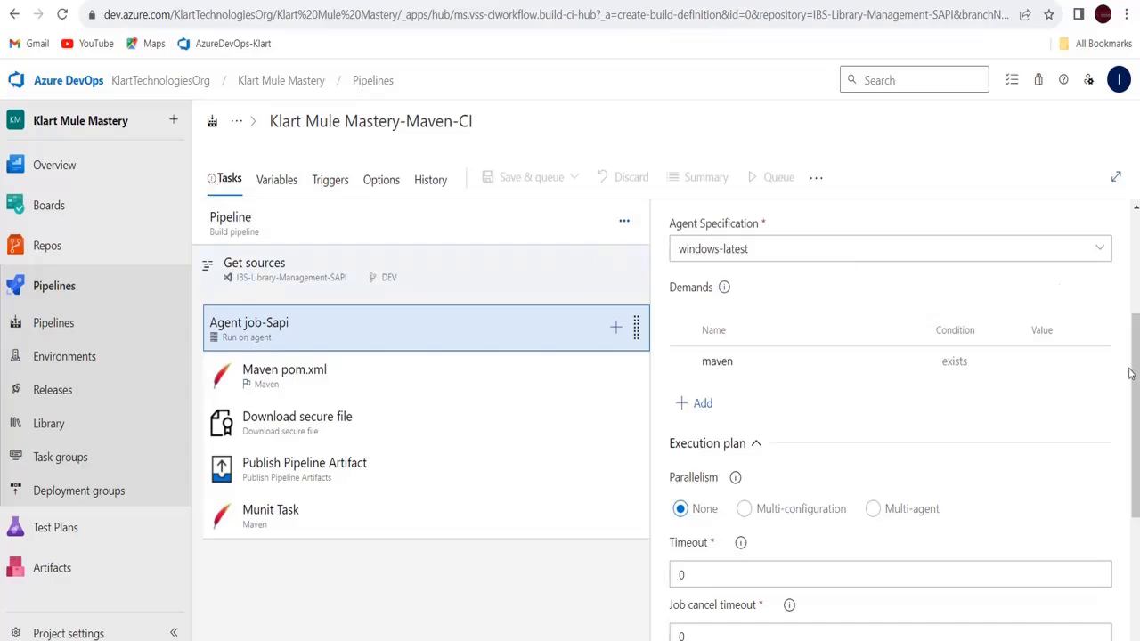
pyautogui.moveTo(1130, 374); pyautogui.dragTo(1136, 584)
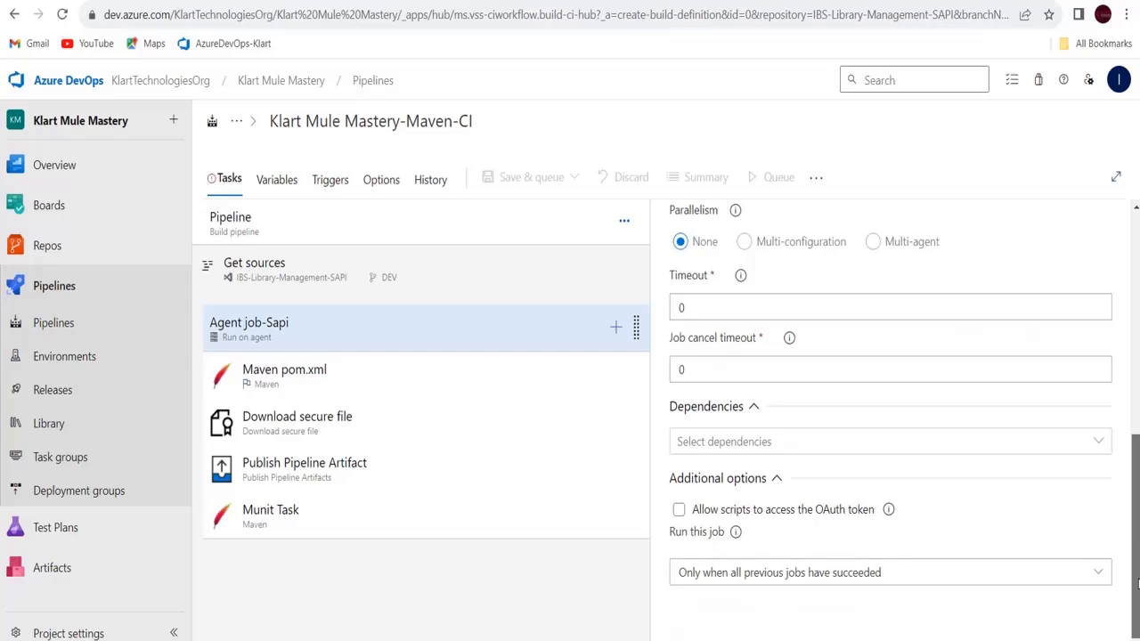
# Check the Maven pom.xml, Download secure file, Publish Pipeline Artifact and Munit Task settings
pyautogui.click(325, 387)
pyautogui.click(350, 431)
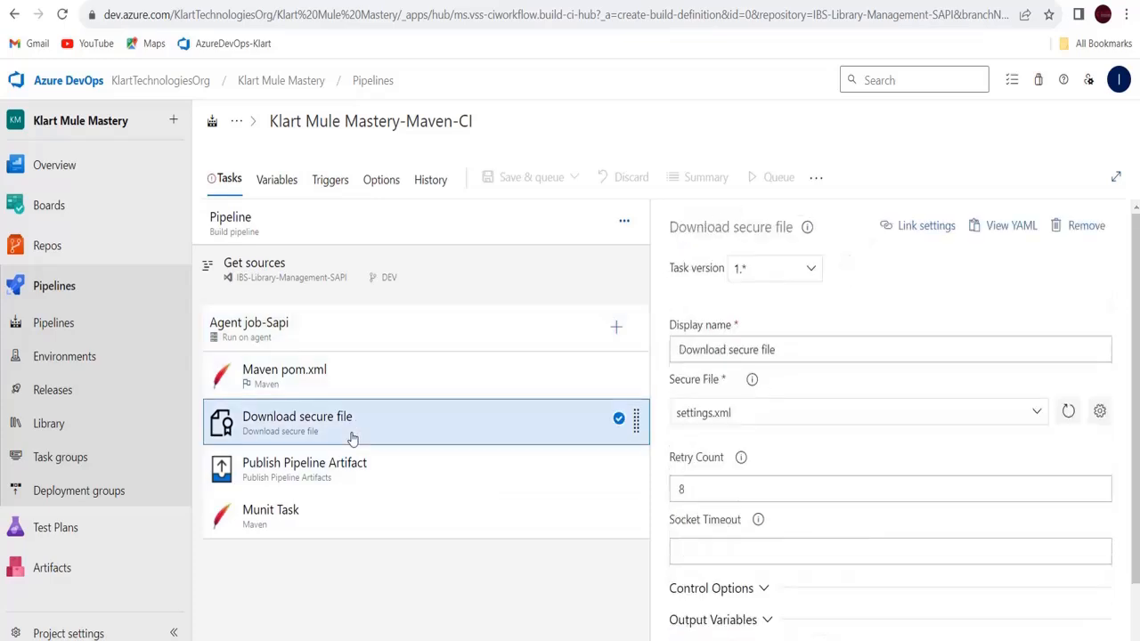
pyautogui.click(362, 479)
pyautogui.click(362, 535)
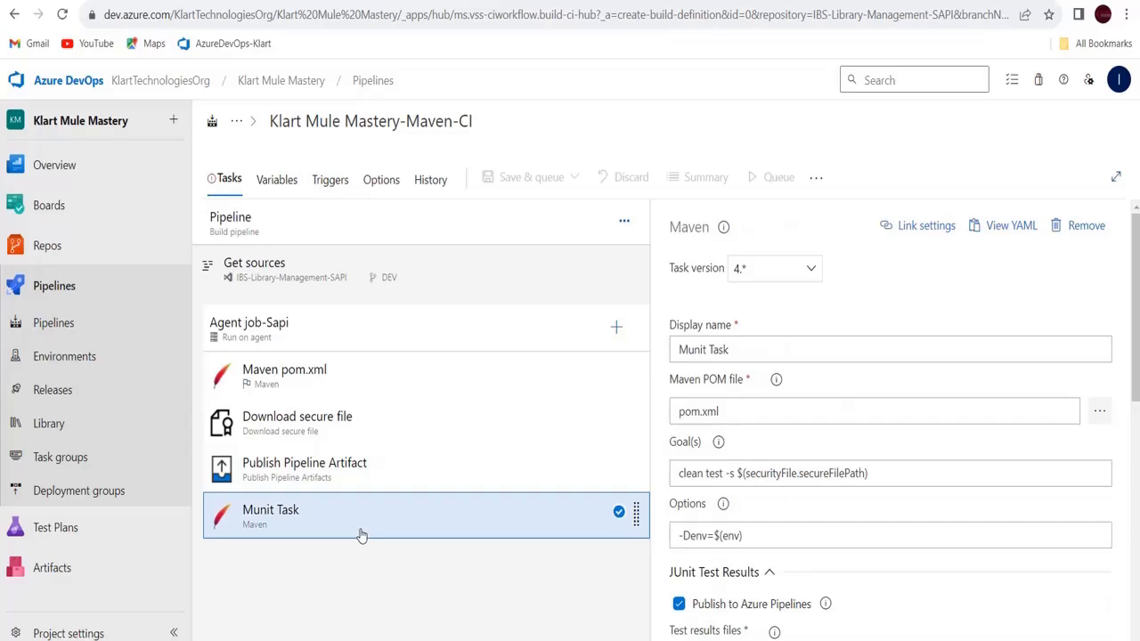
# Glance at the pipeline variables, then change the agent specification to windows-latest
pyautogui.click(294, 203)
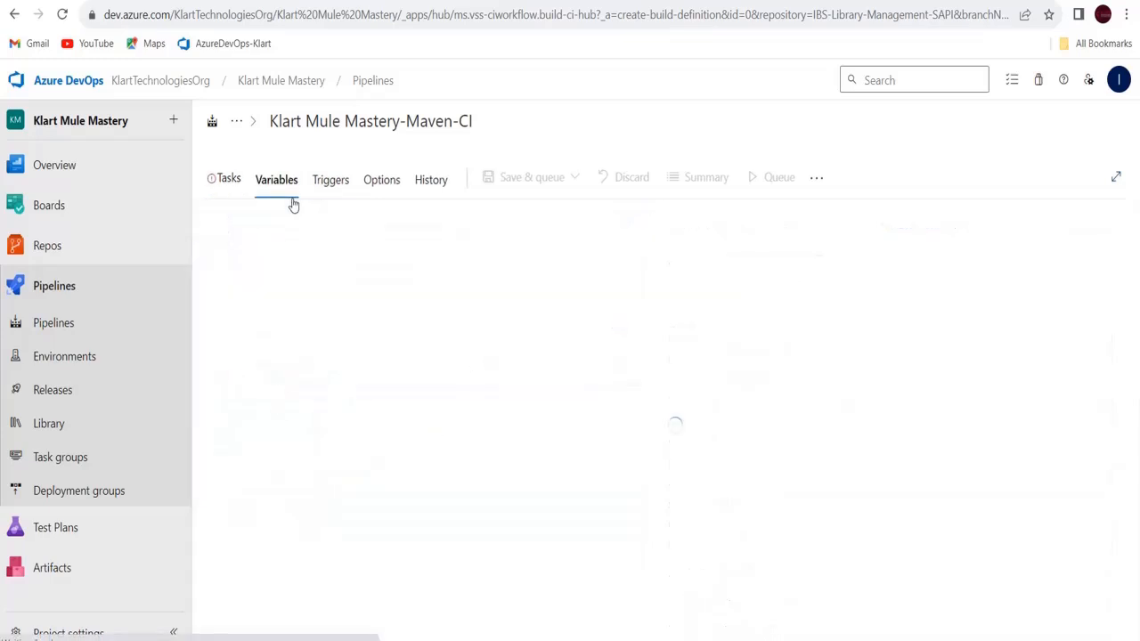
pyautogui.click(223, 181)
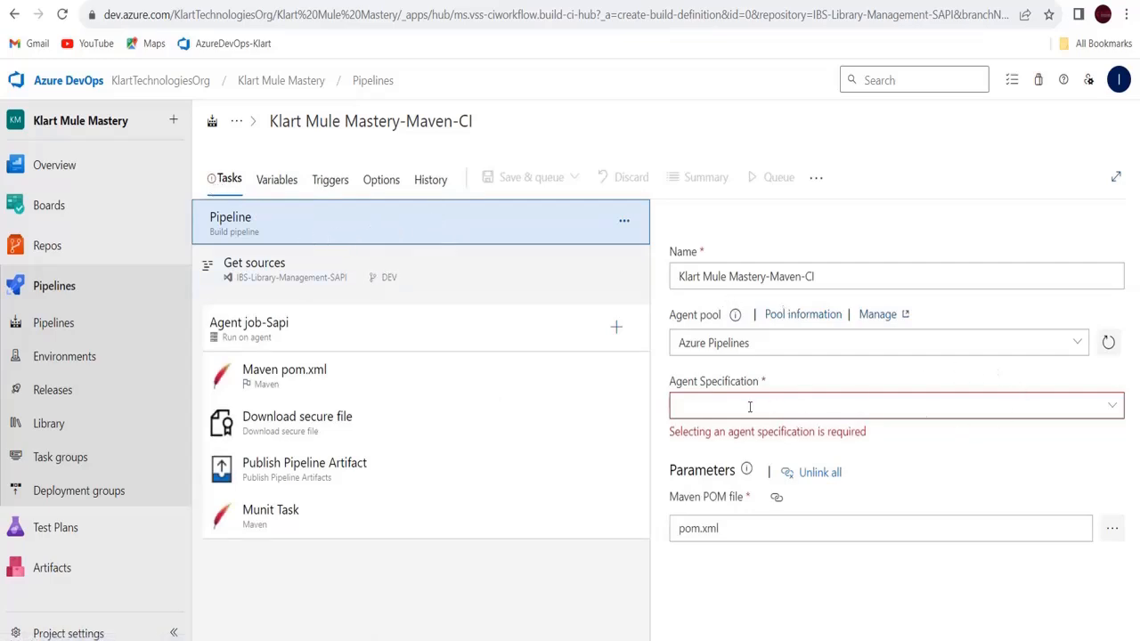
pyautogui.click(1111, 407)
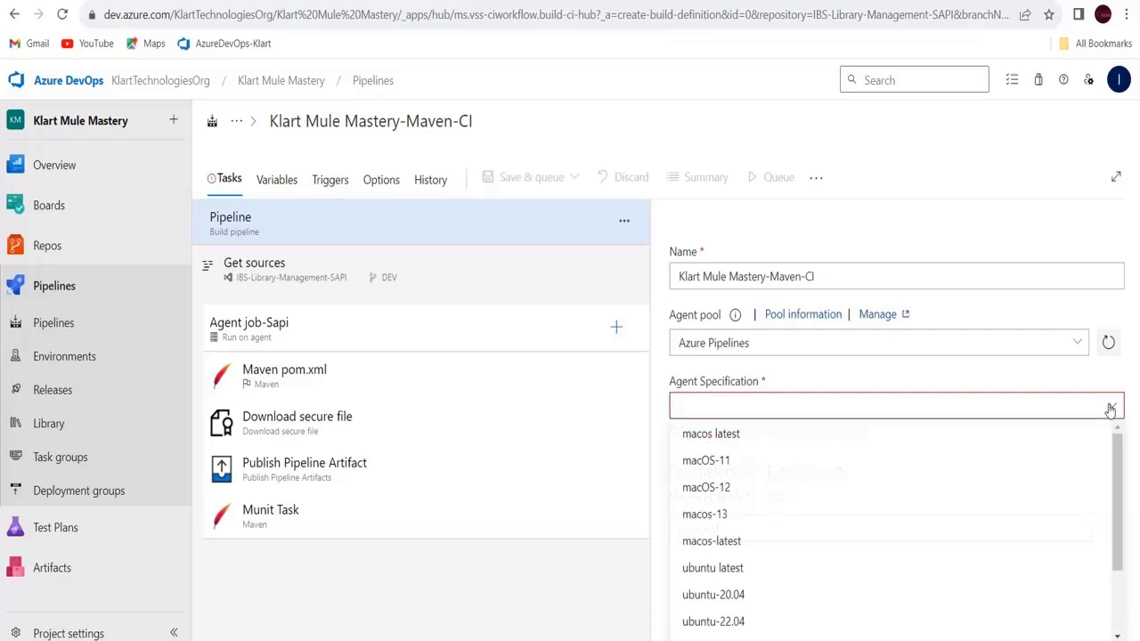
pyautogui.scroll(-3, 835, 611)
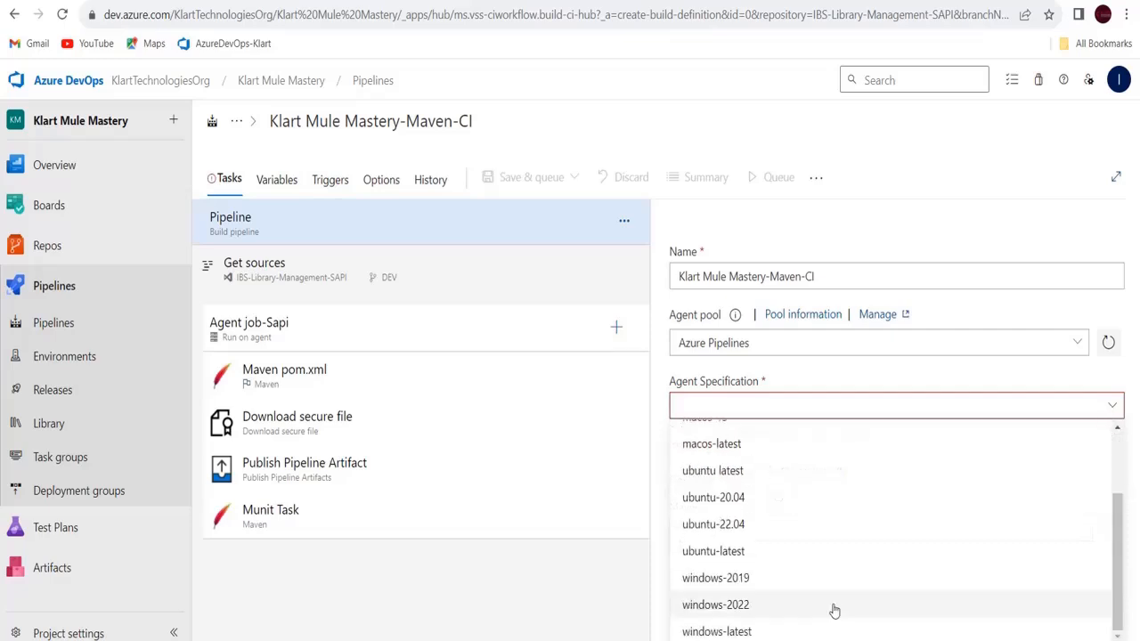
pyautogui.click(735, 631)
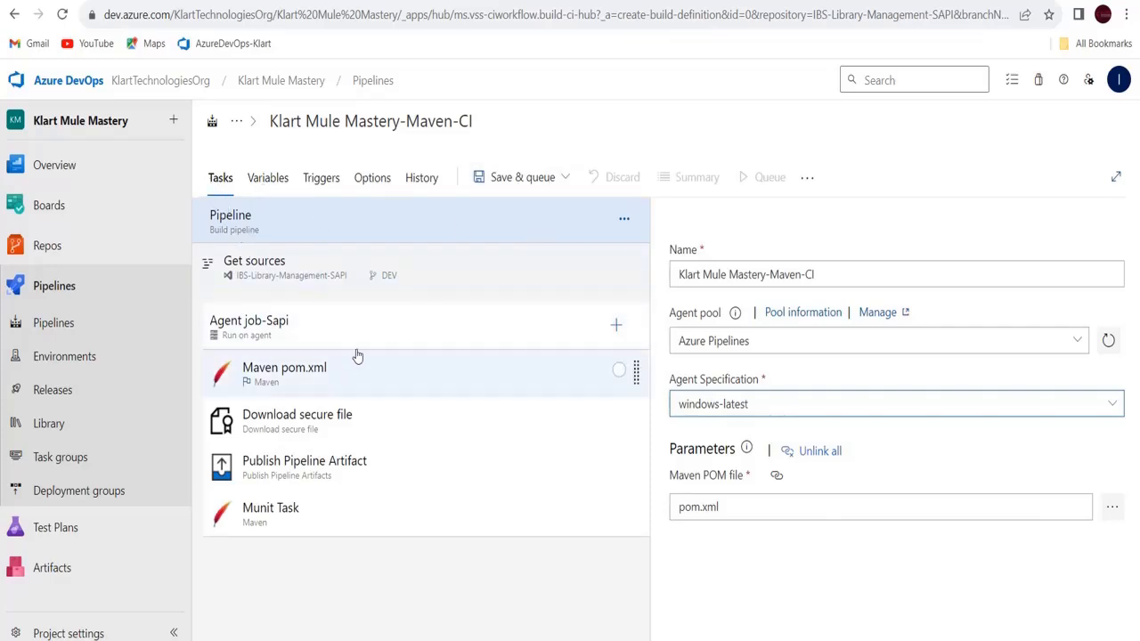
pyautogui.click(564, 183)
# Save the pipeline without queuing a run, using the comment 'SAPI'
pyautogui.click(503, 237)
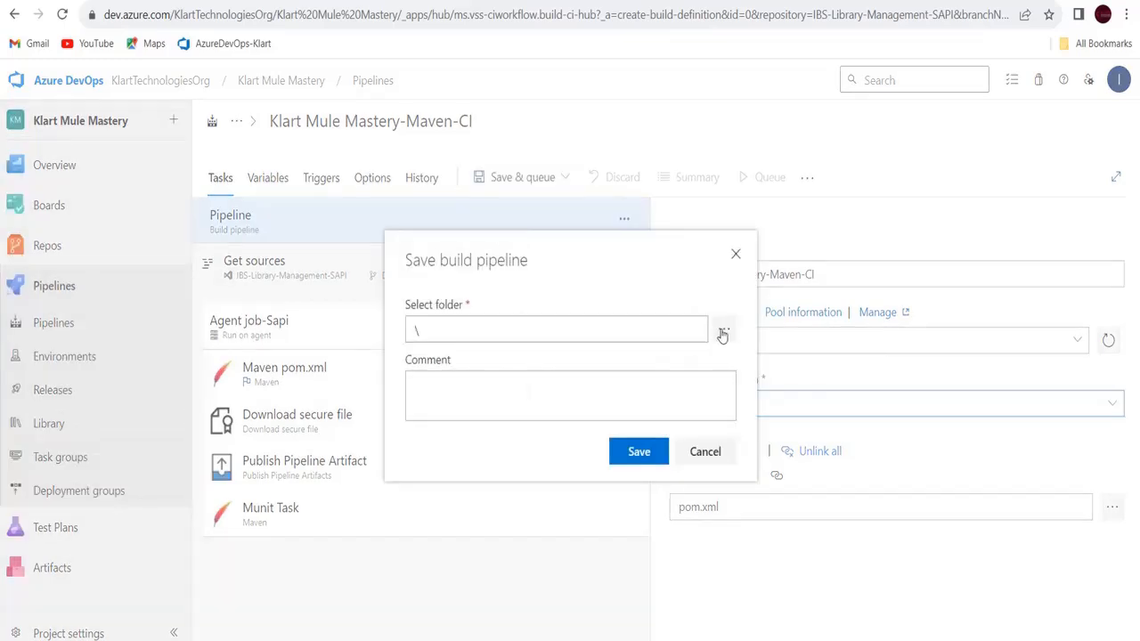
pyautogui.click(602, 393)
pyautogui.write('S')
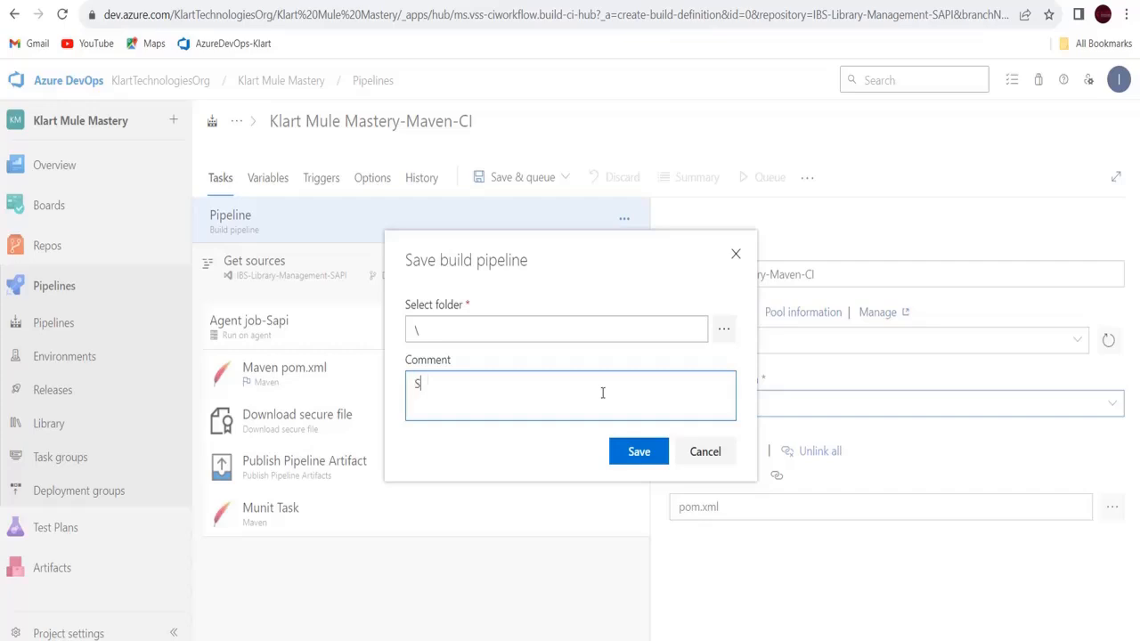
pyautogui.write('API-Build pipeline')
pyautogui.click(638, 453)
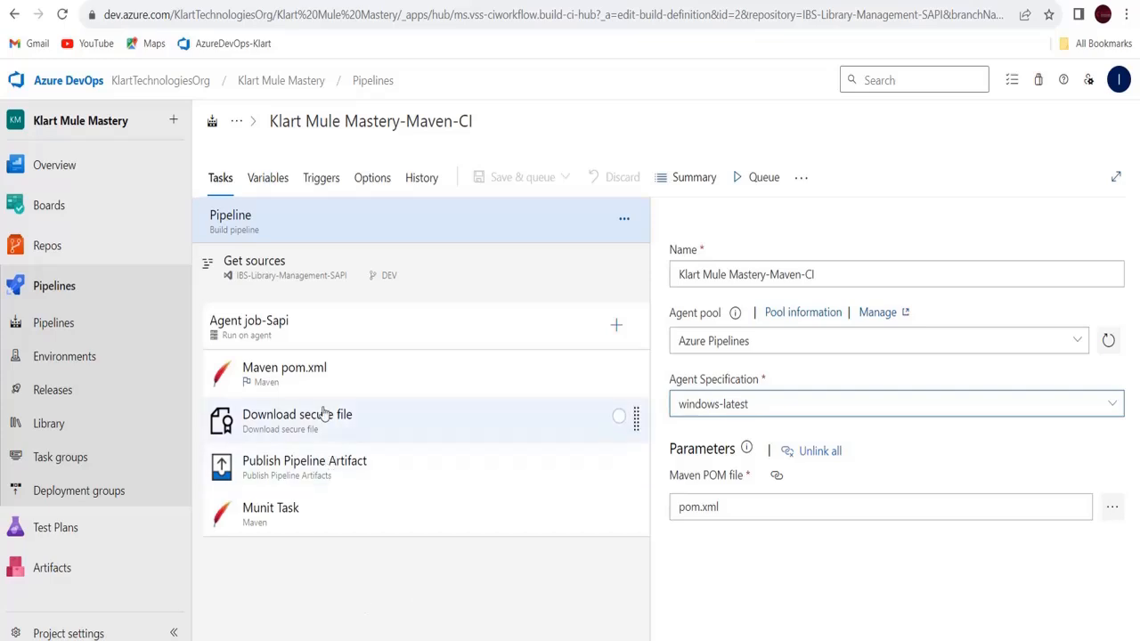
# Recheck the Maven pom.xml, Download secure file, Publish Pipeline Artifact and Munit tasks, then return to Pipelines
pyautogui.click(328, 365)
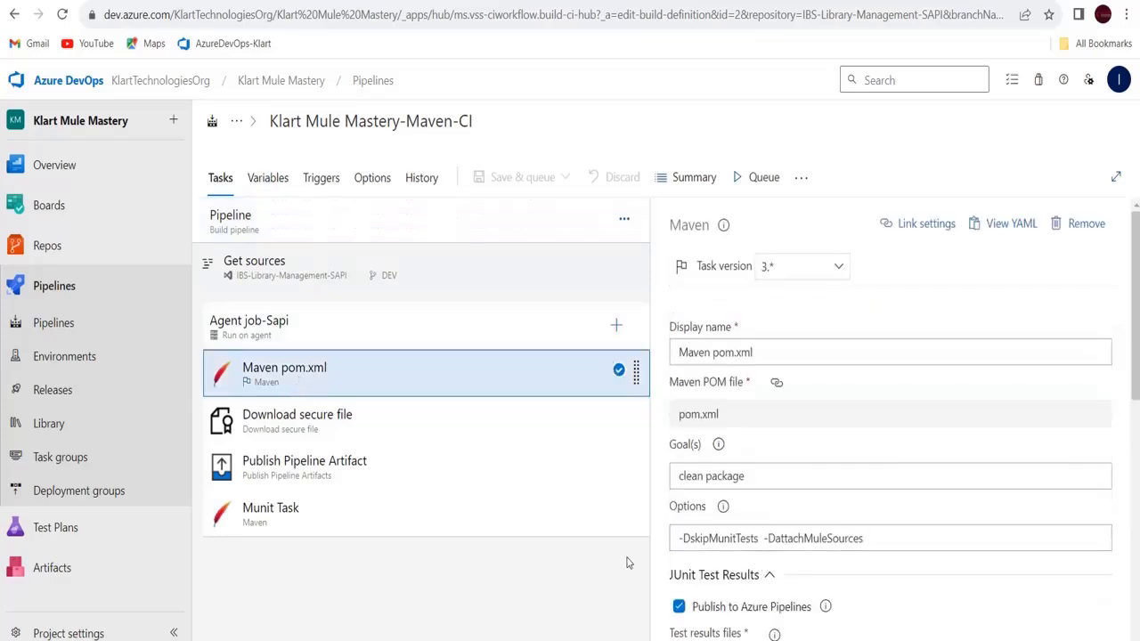
pyautogui.click(326, 428)
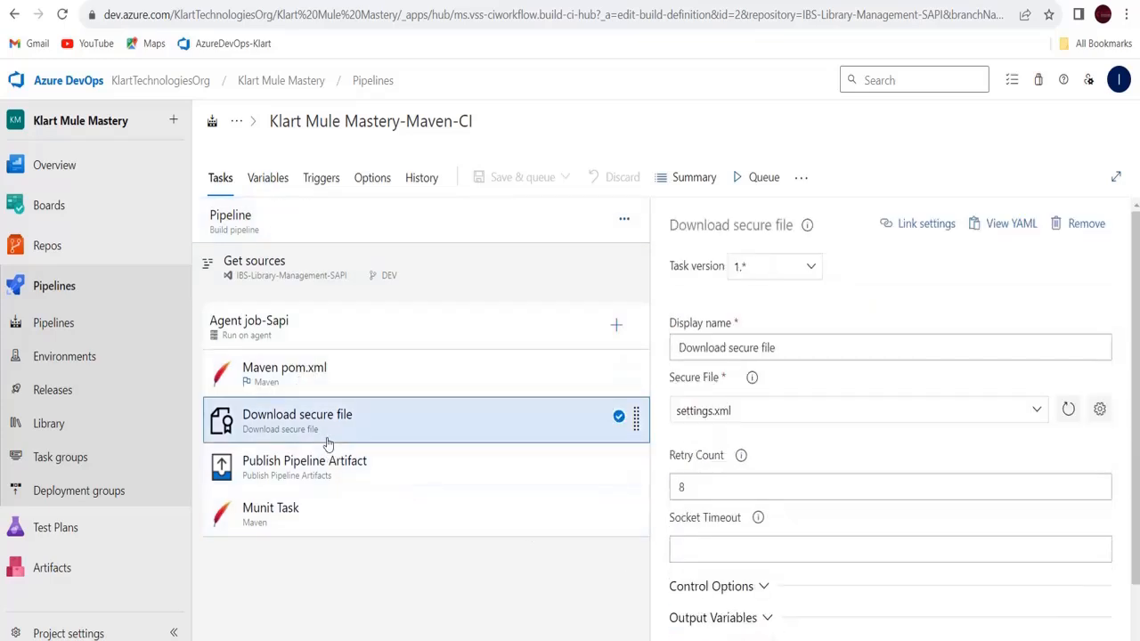
pyautogui.click(367, 468)
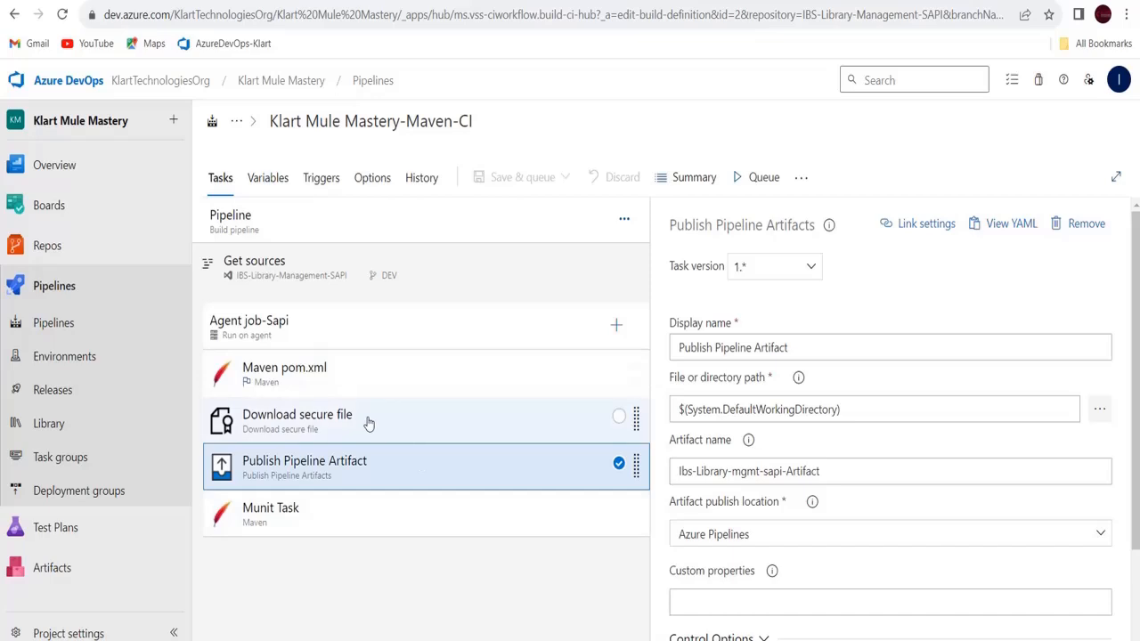
pyautogui.click(309, 526)
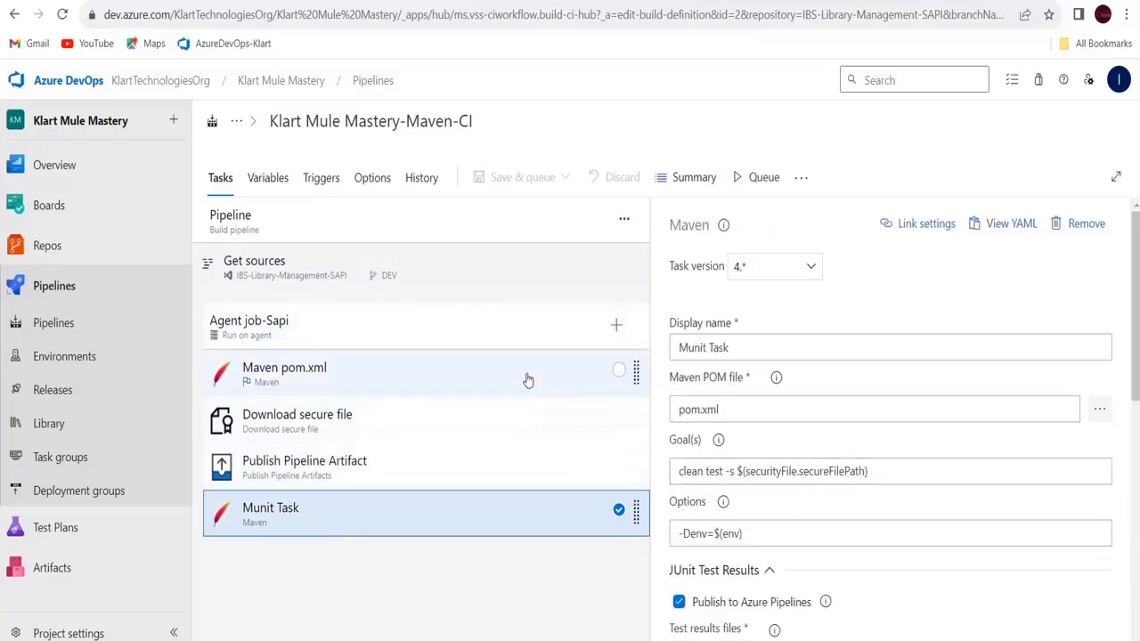
pyautogui.click(54, 324)
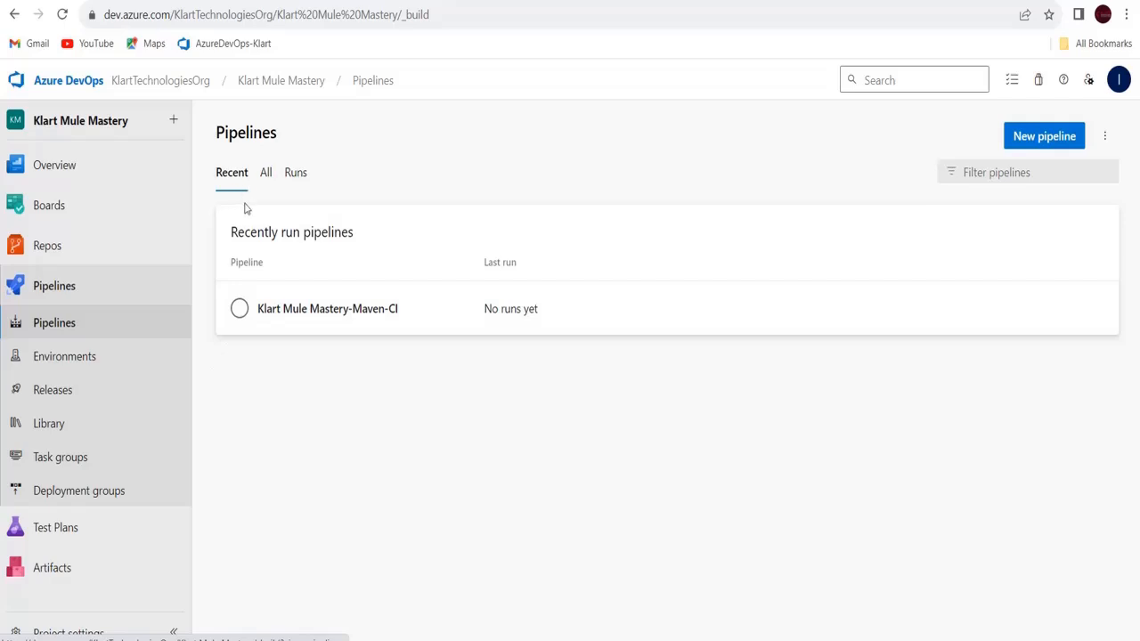
# Reload the Pipelines list, then go to the IBS-Library-Management-SAPI repository files
pyautogui.click(76, 330)
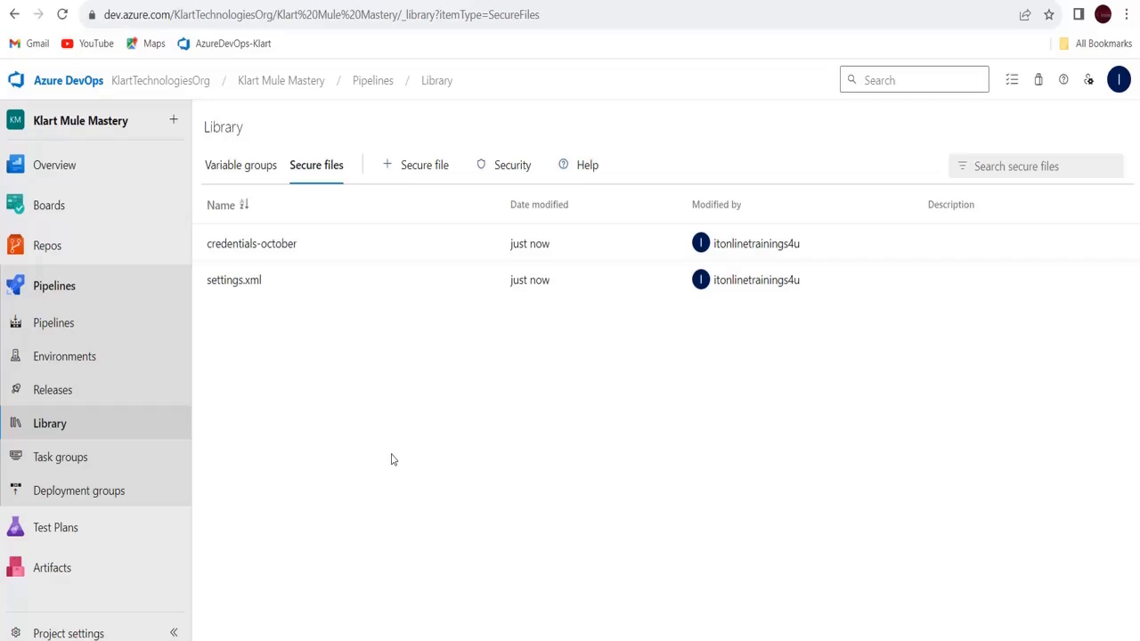
pyautogui.click(43, 251)
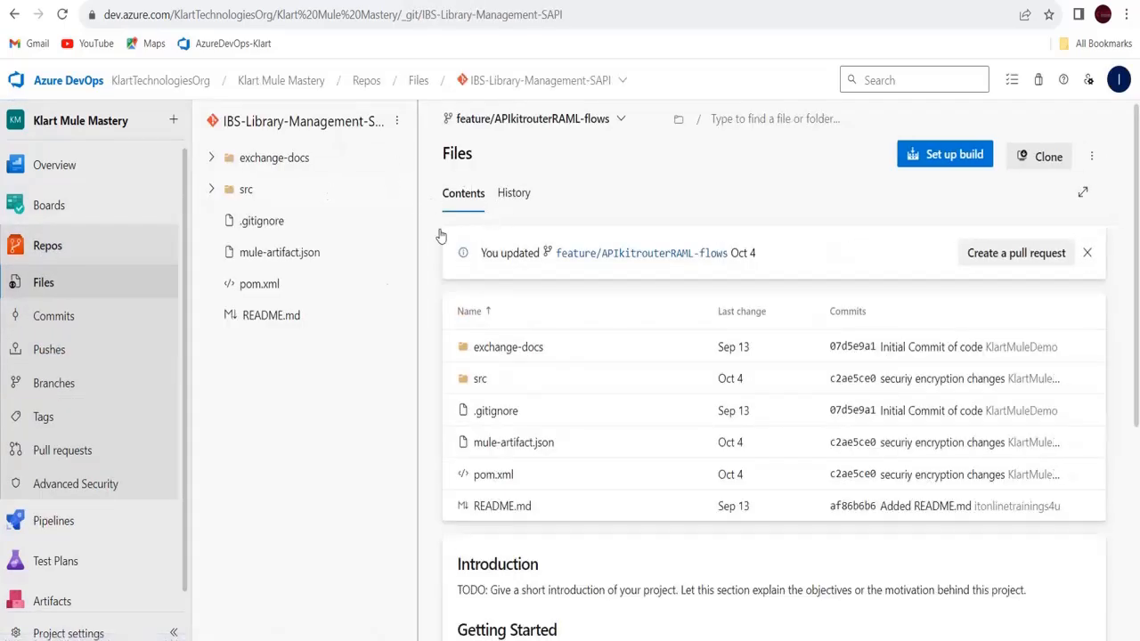
# Review the repository's branches, then begin a new pull request from Repos > Pull requests
pyautogui.click(621, 119)
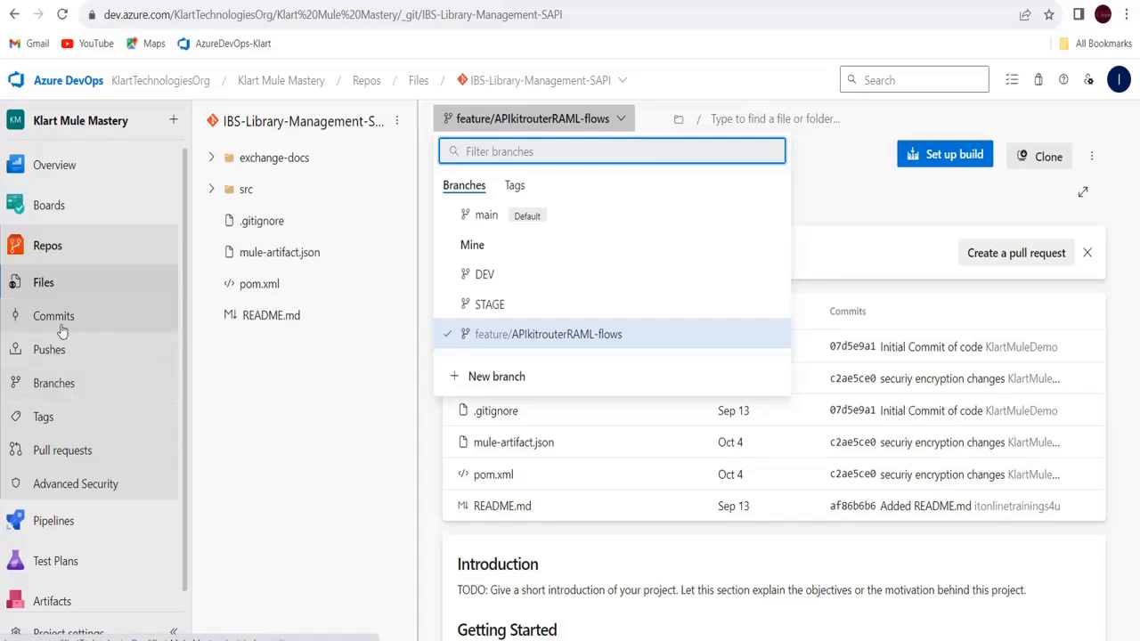
pyautogui.click(73, 452)
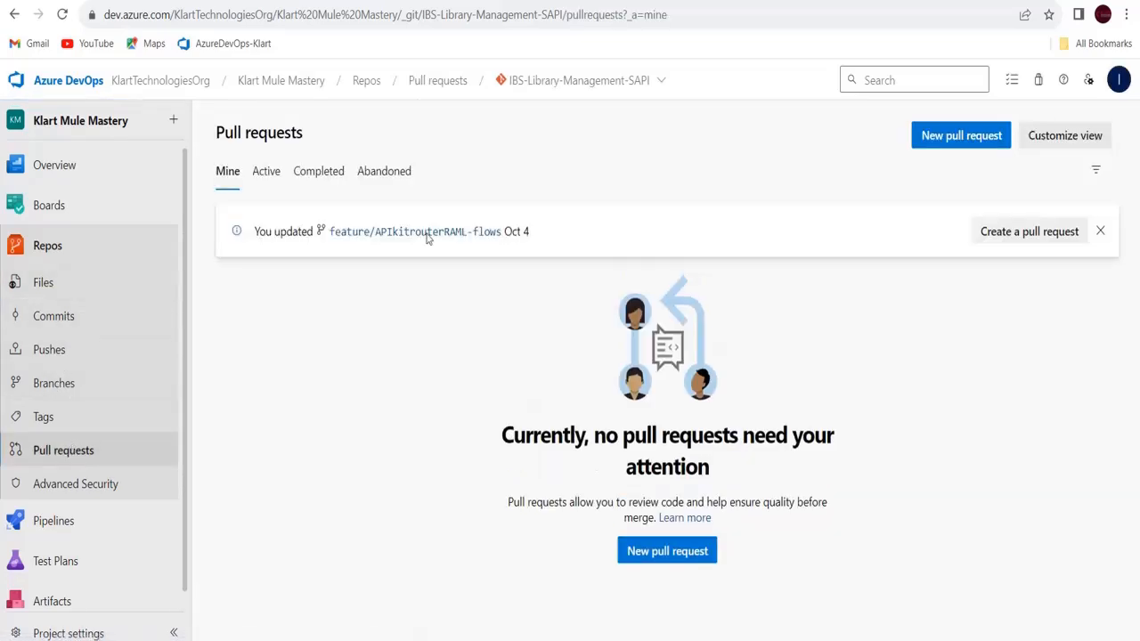
pyautogui.click(956, 139)
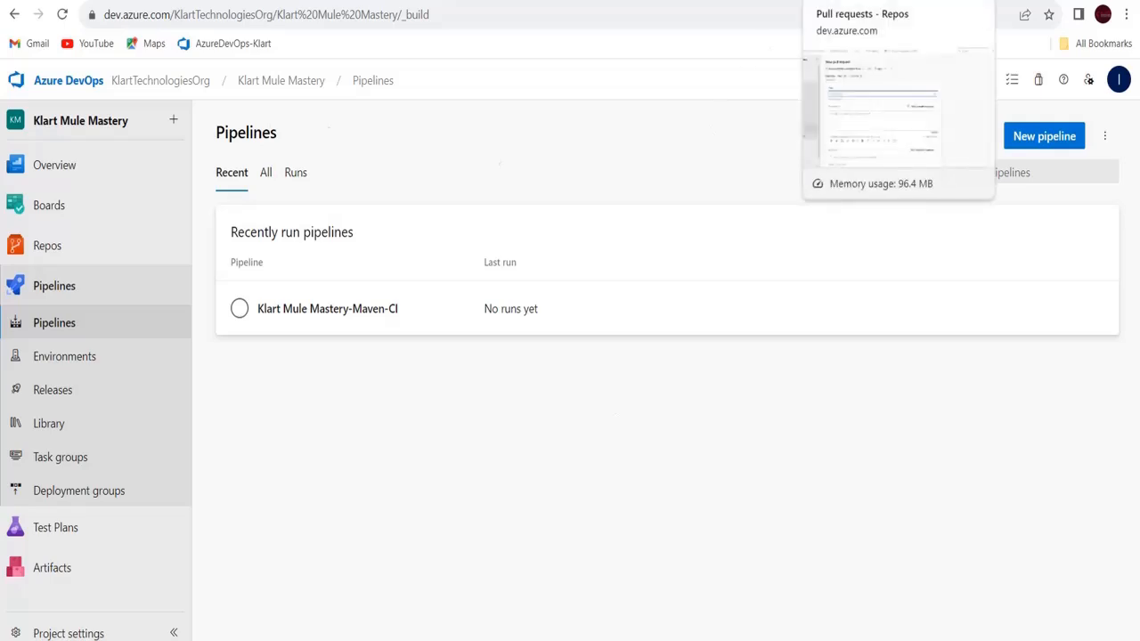
# Change the new pull request's target branch from main to DEV
pyautogui.click(868, 1)
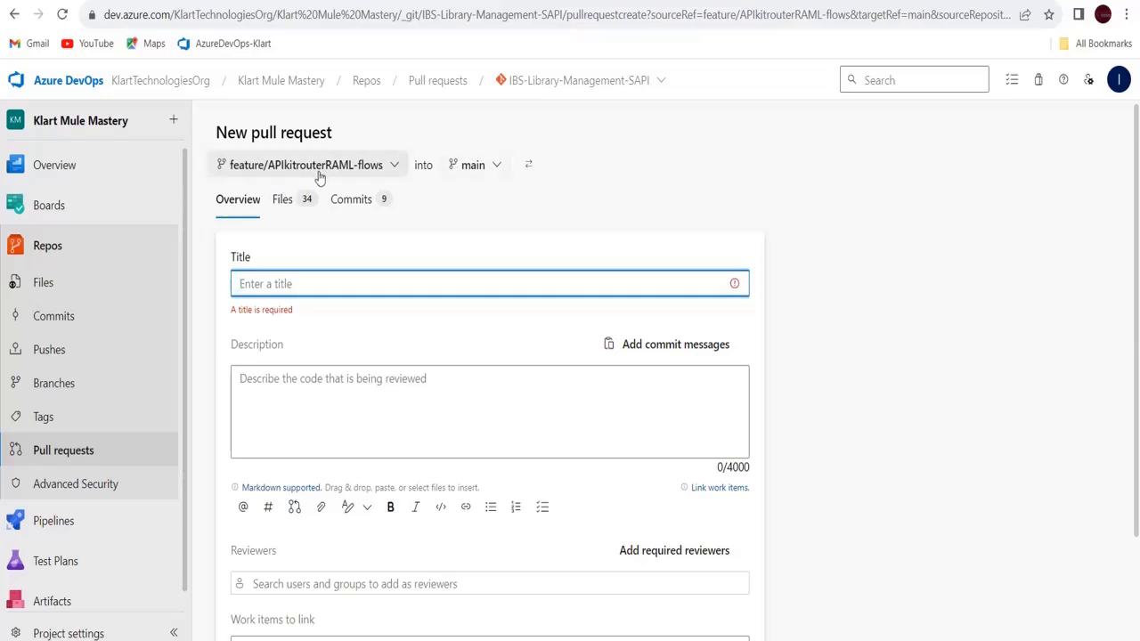
pyautogui.click(483, 174)
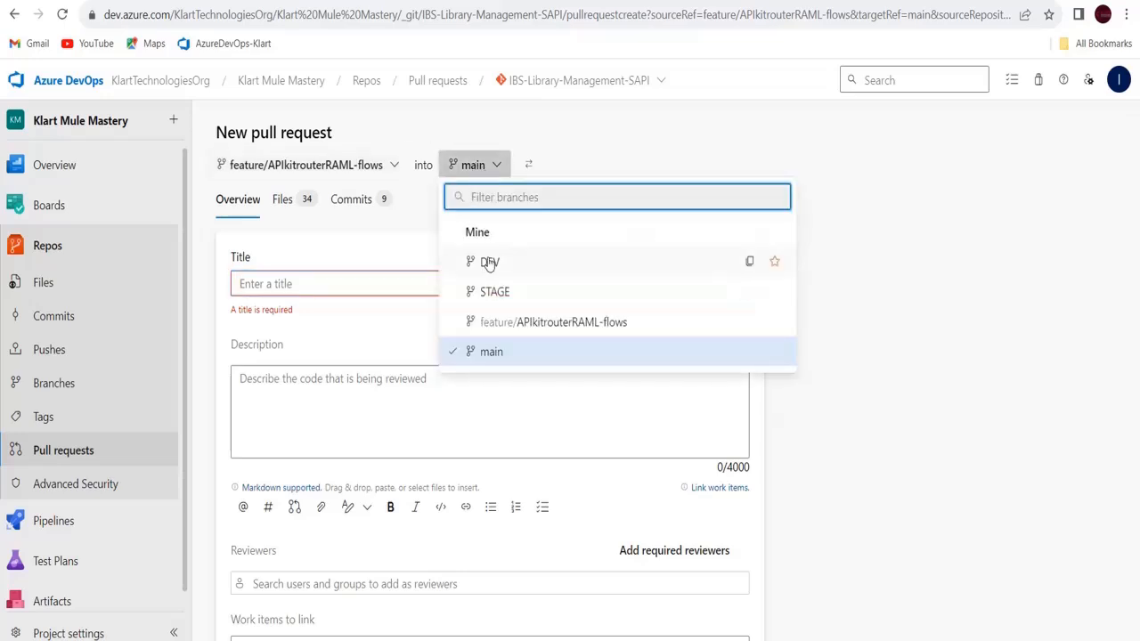
pyautogui.click(490, 258)
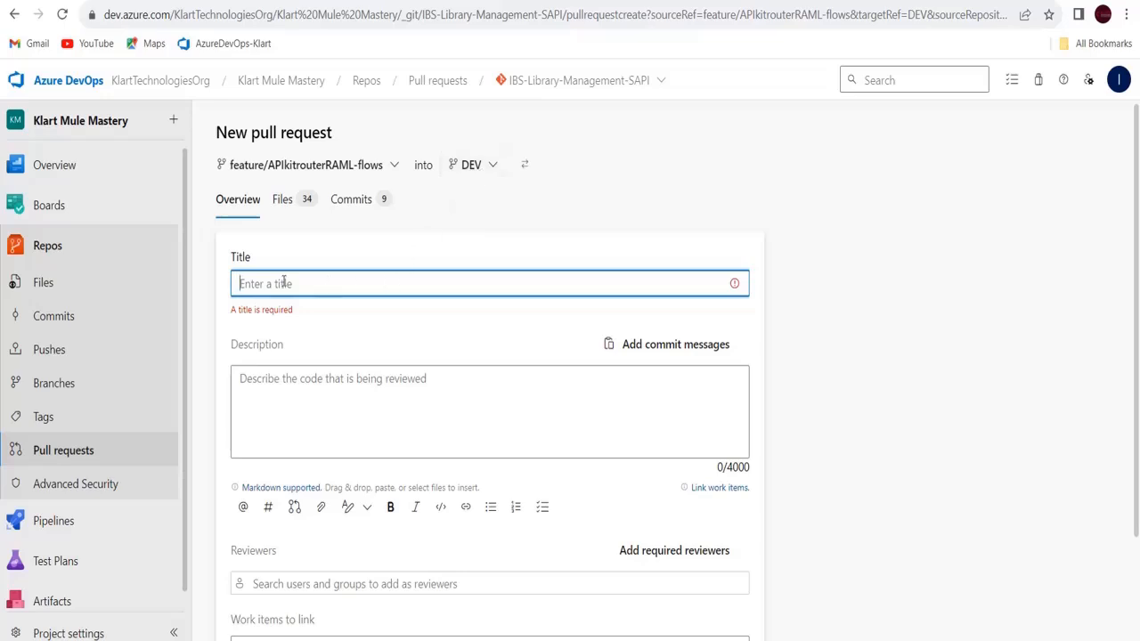
# Enter the title 'pull request of all the code initially', correcting its typos
pyautogui.write('pull reque')
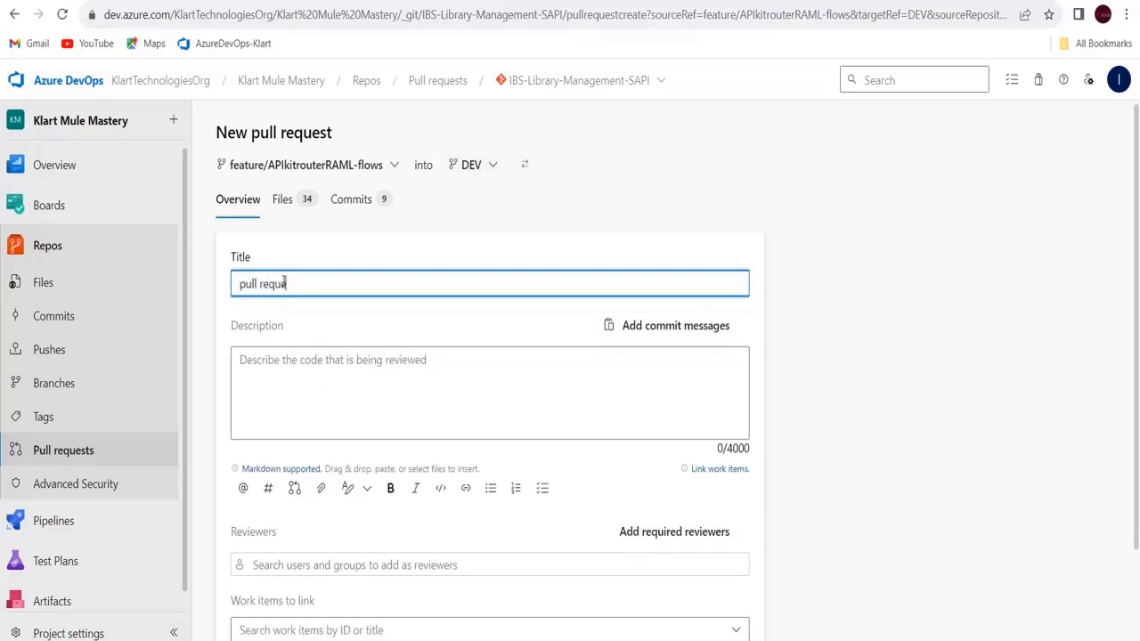
pyautogui.write('s tof all the code init')
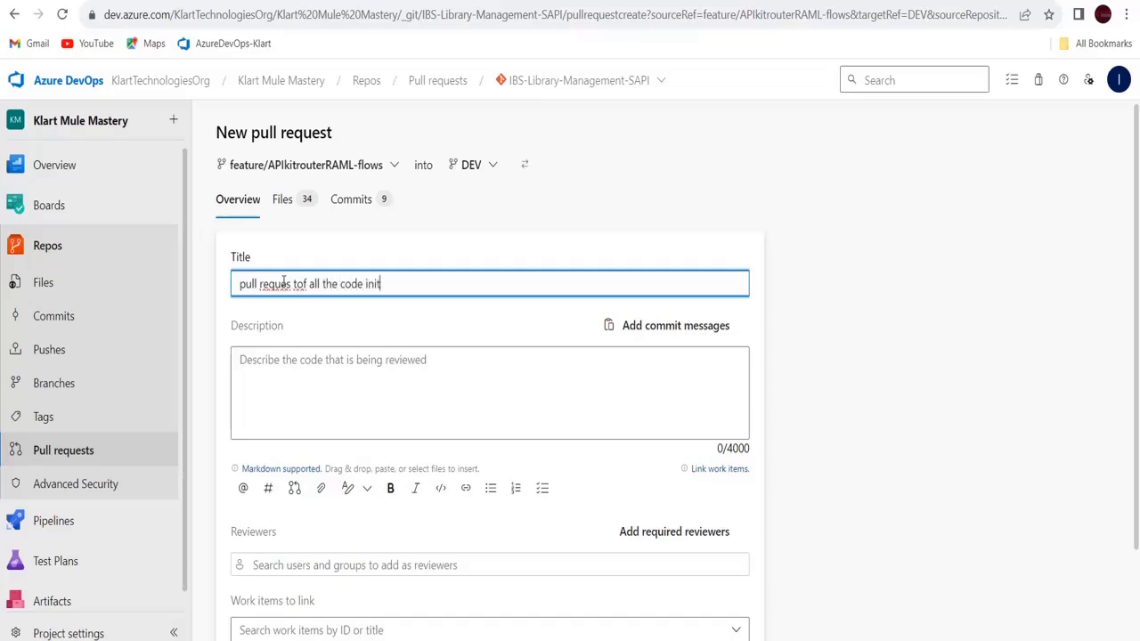
pyautogui.write('ally')
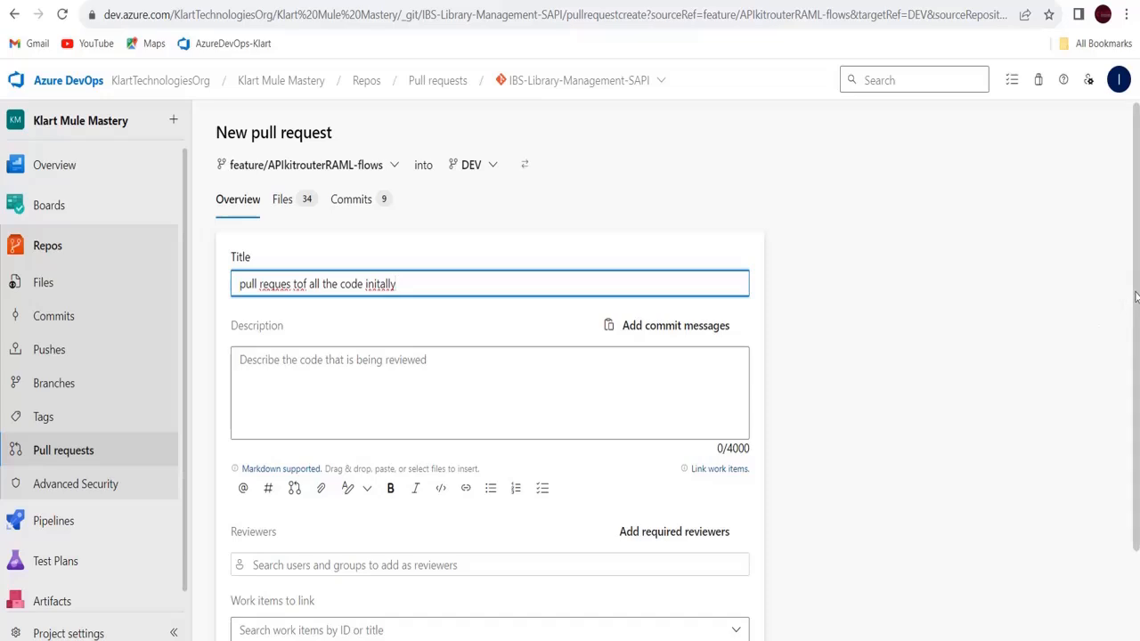
pyautogui.scroll(-2, 1136, 297)
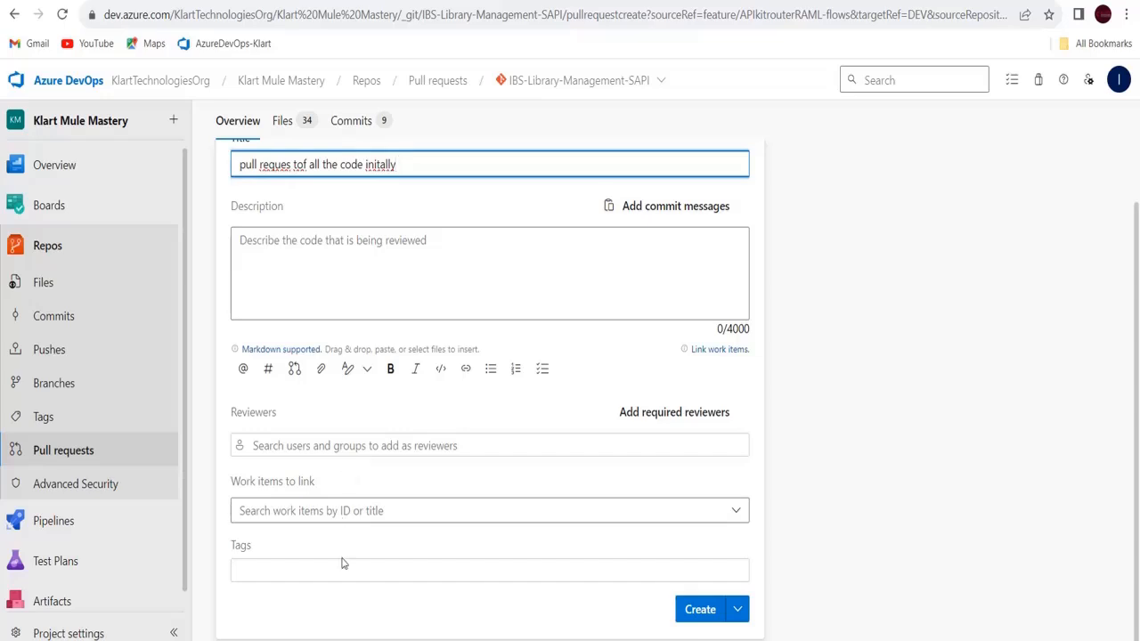
pyautogui.click(300, 164)
pyautogui.press('BackSpace')
pyautogui.press('BackSpace')
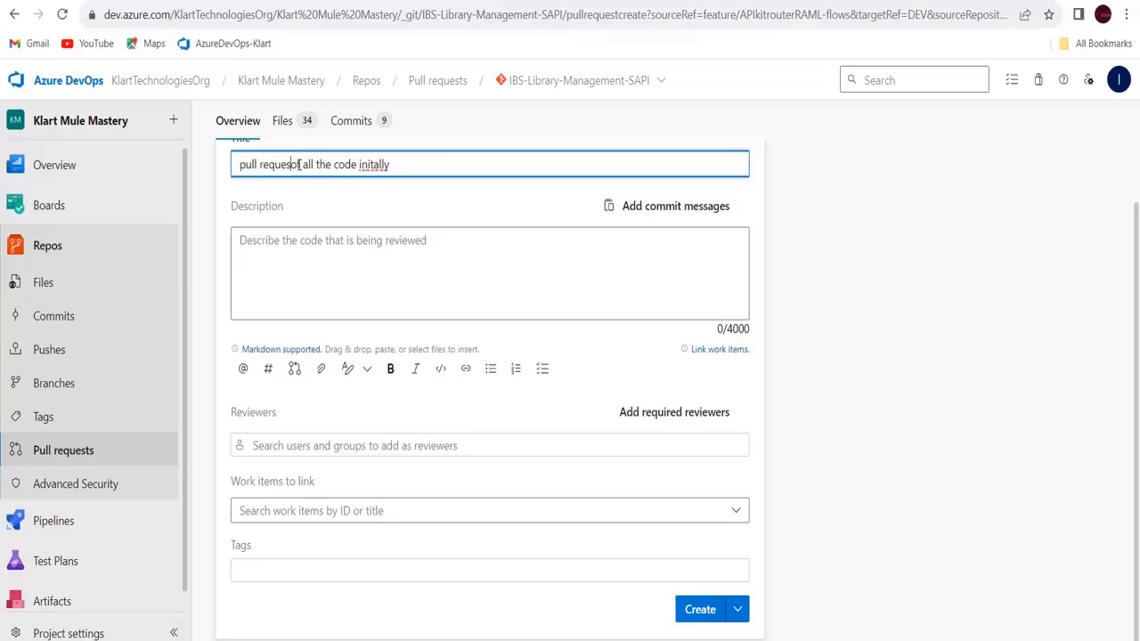
pyautogui.write('t')
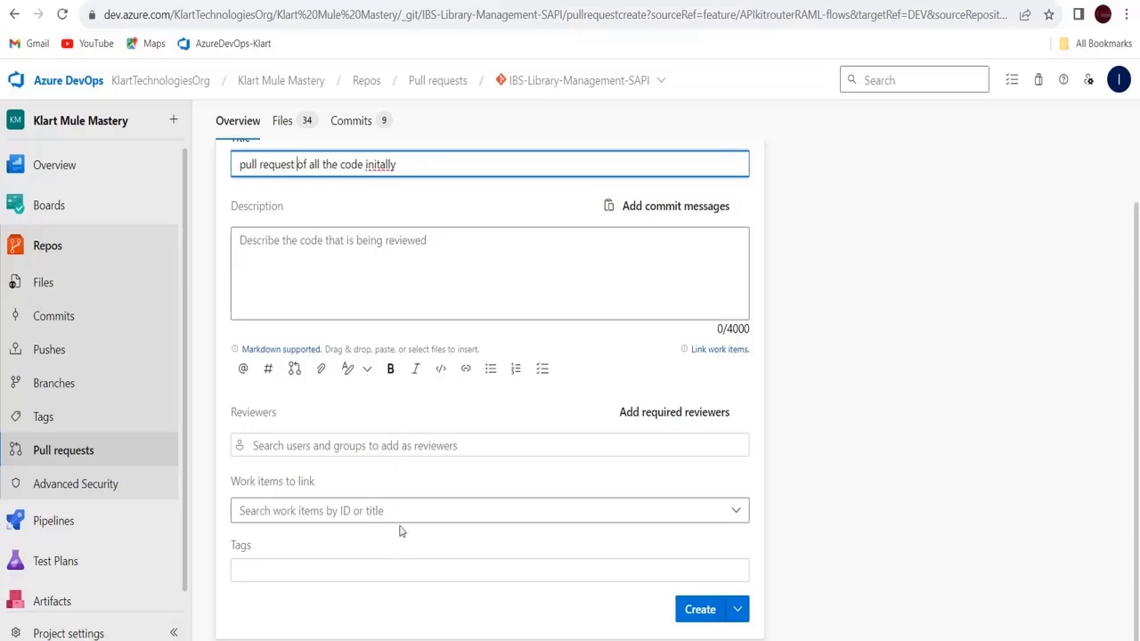
pyautogui.click(379, 164)
pyautogui.write('i')
# Add a suggested reviewer and then remove them, leaving no reviewers
pyautogui.click(419, 441)
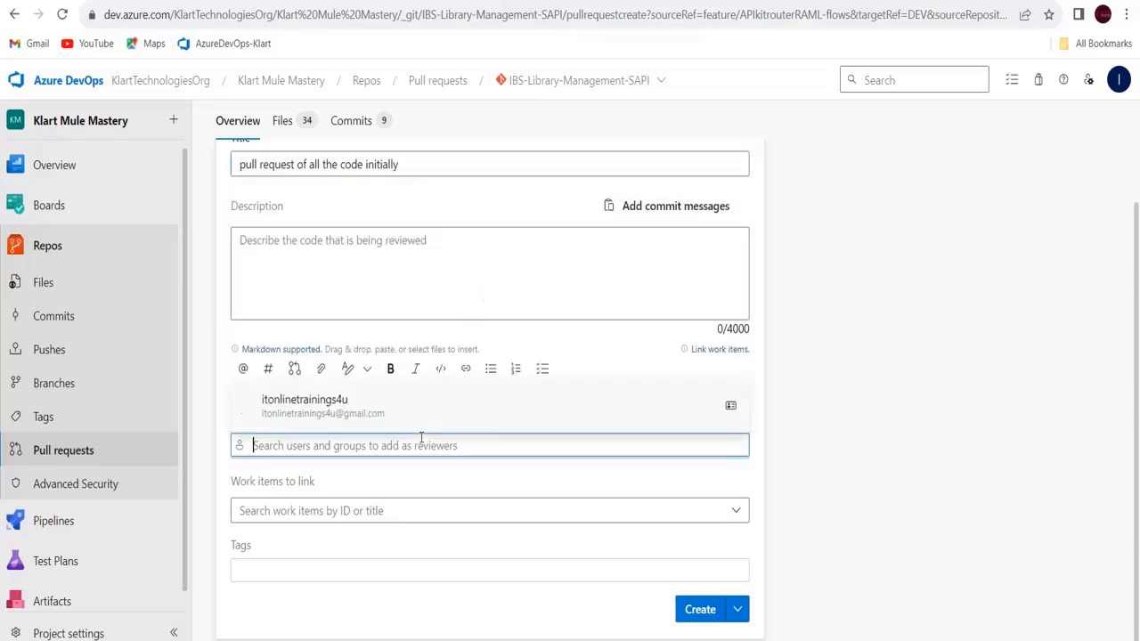
pyautogui.click(318, 409)
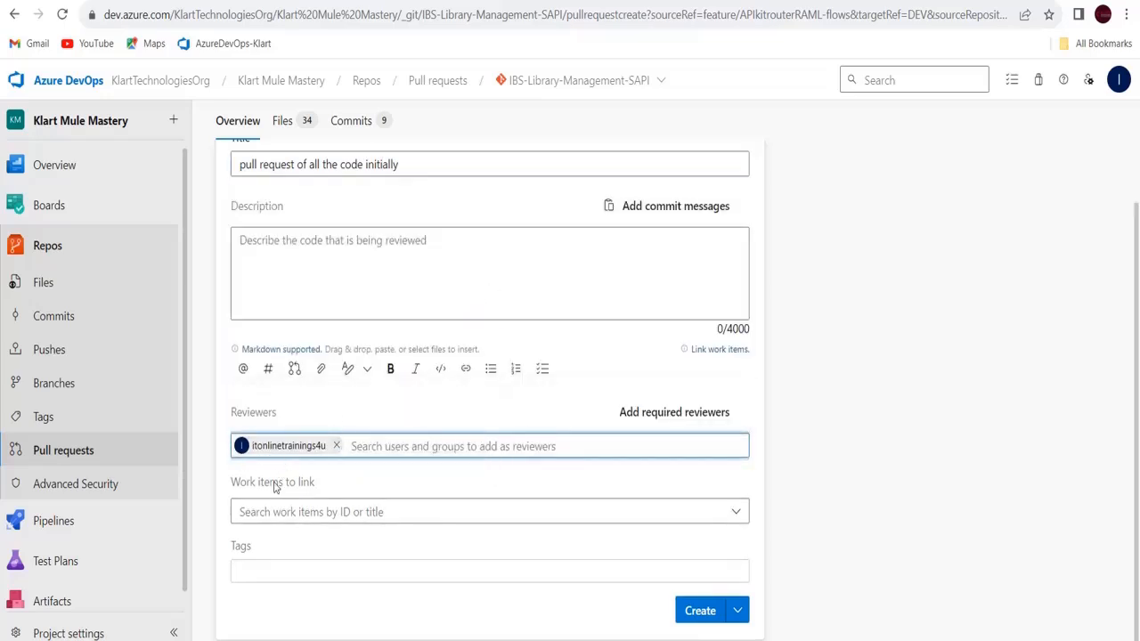
pyautogui.click(336, 445)
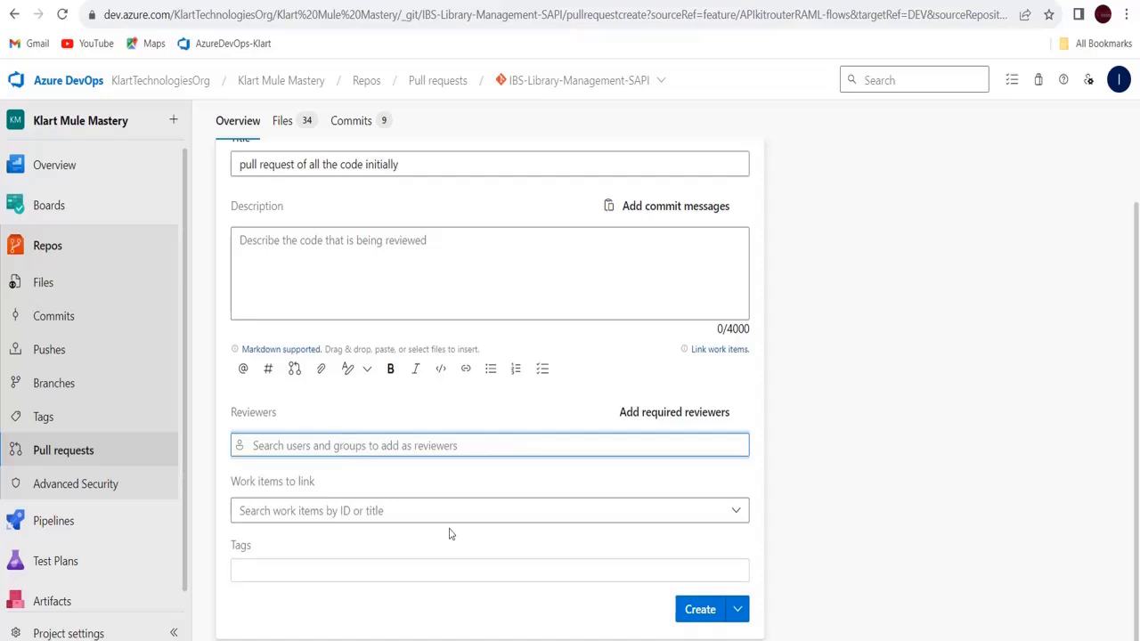
# Create the pull request merging feature/APIkitrouterRAML-flows into DEV
pyautogui.click(707, 614)
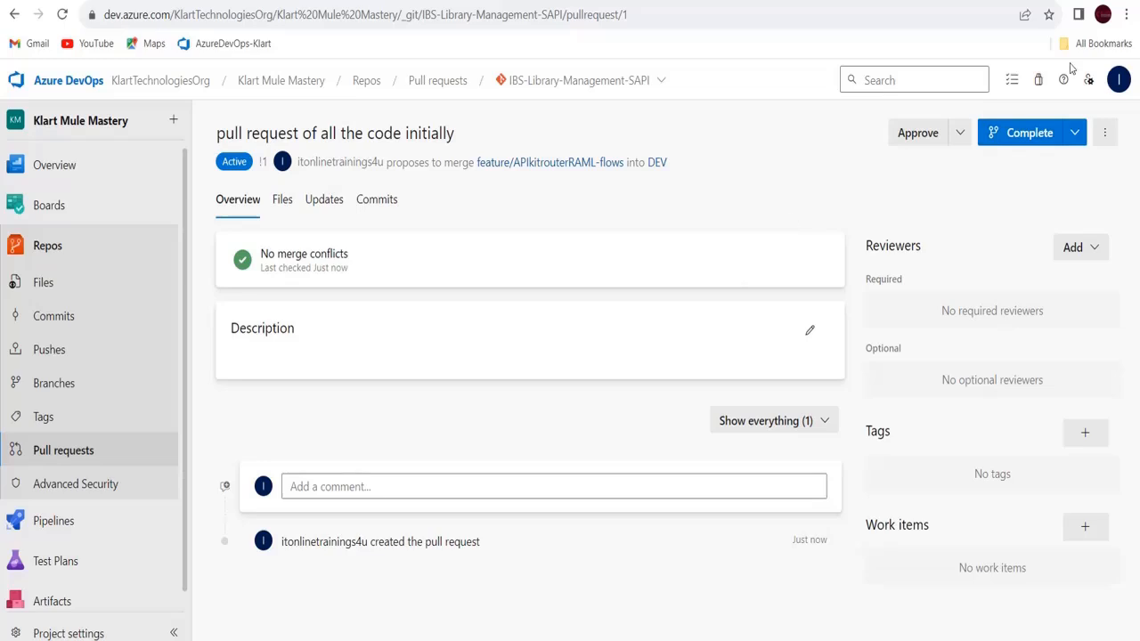
# Complete the merge into DEV, keeping the feature/APIkitrouterRAML-flows branch instead of deleting it
pyautogui.click(1038, 133)
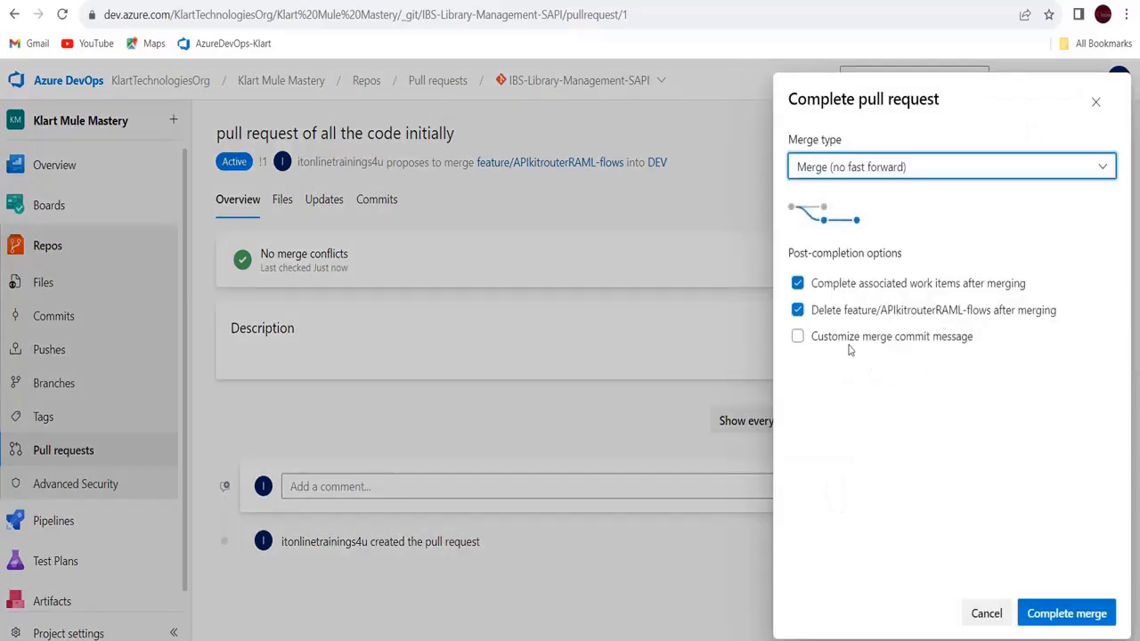
pyautogui.click(798, 312)
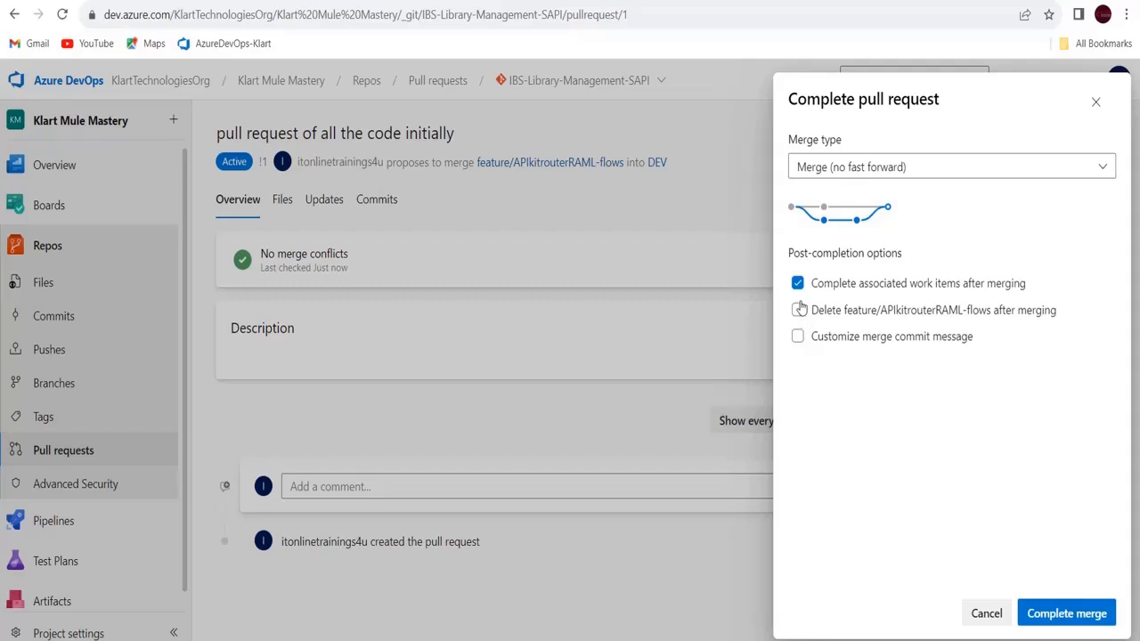
pyautogui.click(1082, 616)
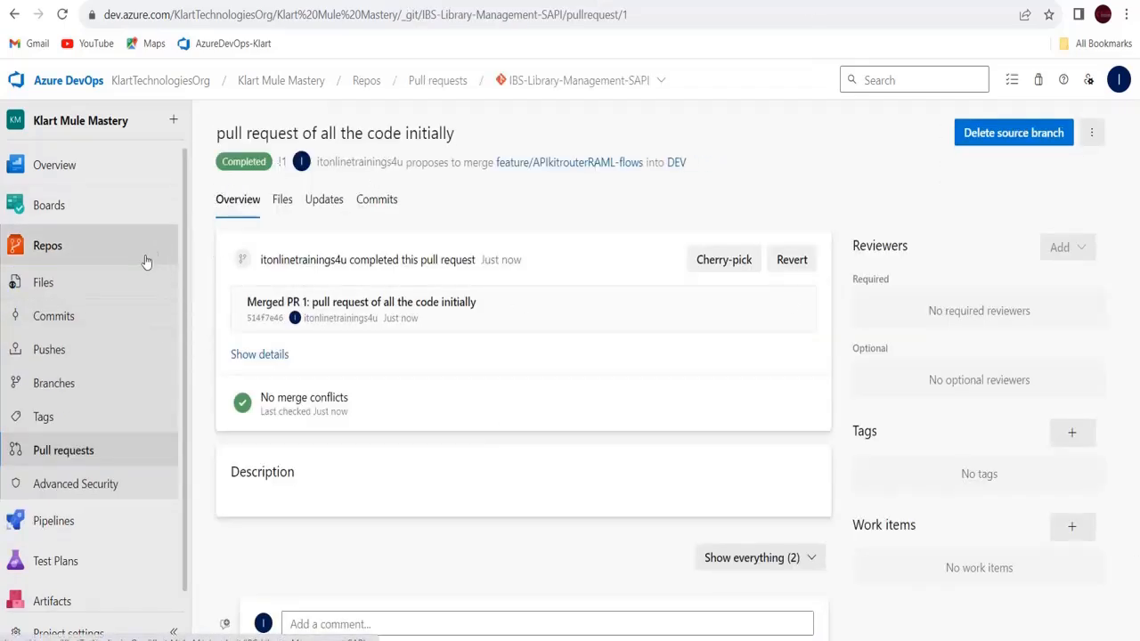
# Show the repository files on the DEV branch
pyautogui.click(80, 270)
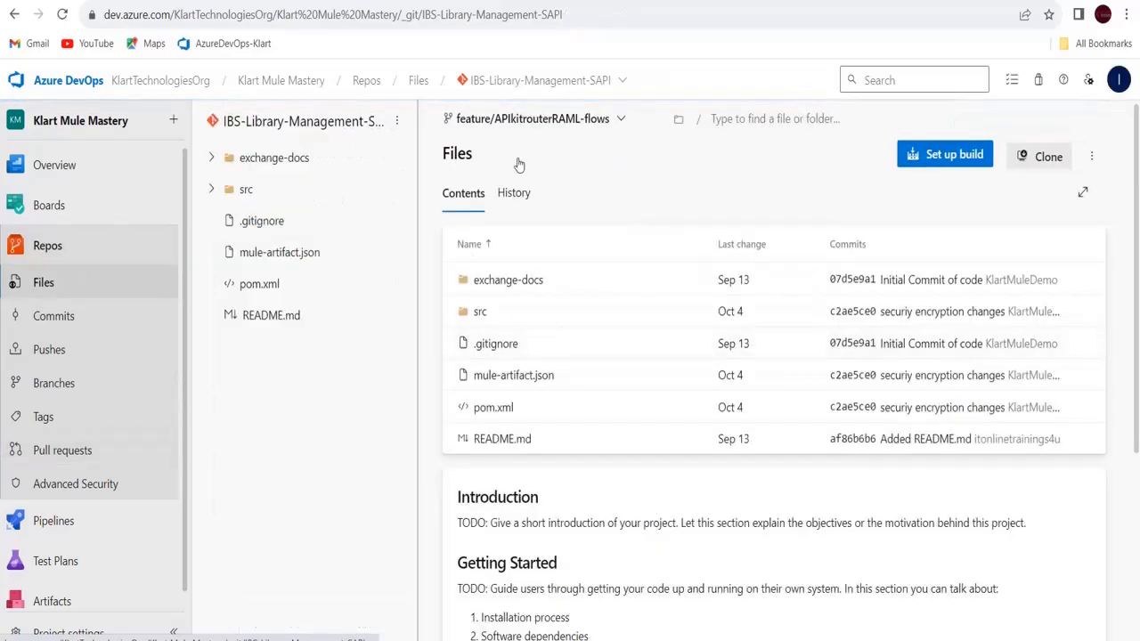
pyautogui.click(588, 119)
pyautogui.click(490, 278)
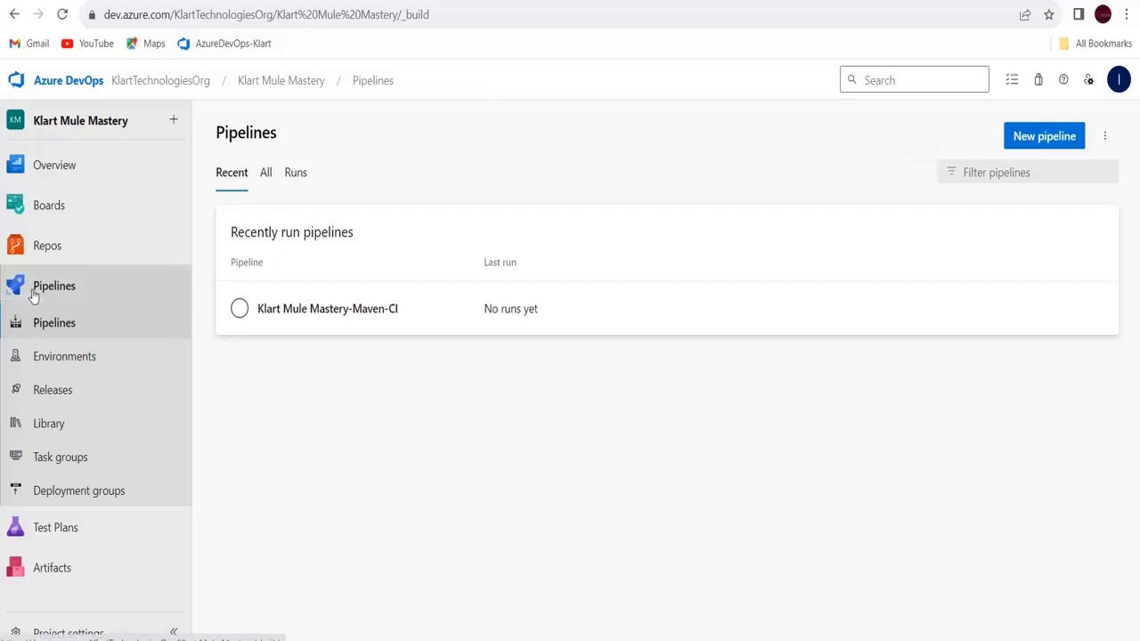
# Open the Klart Mule Mastery-Maven-CI pipeline page and reload it
pyautogui.click(36, 295)
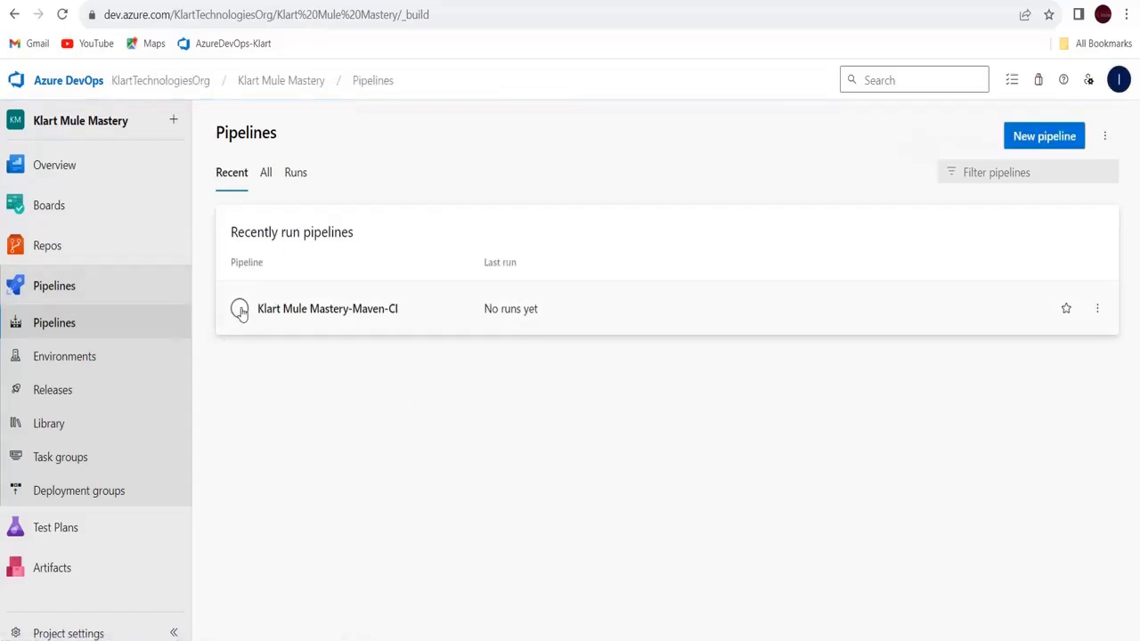
pyautogui.click(242, 311)
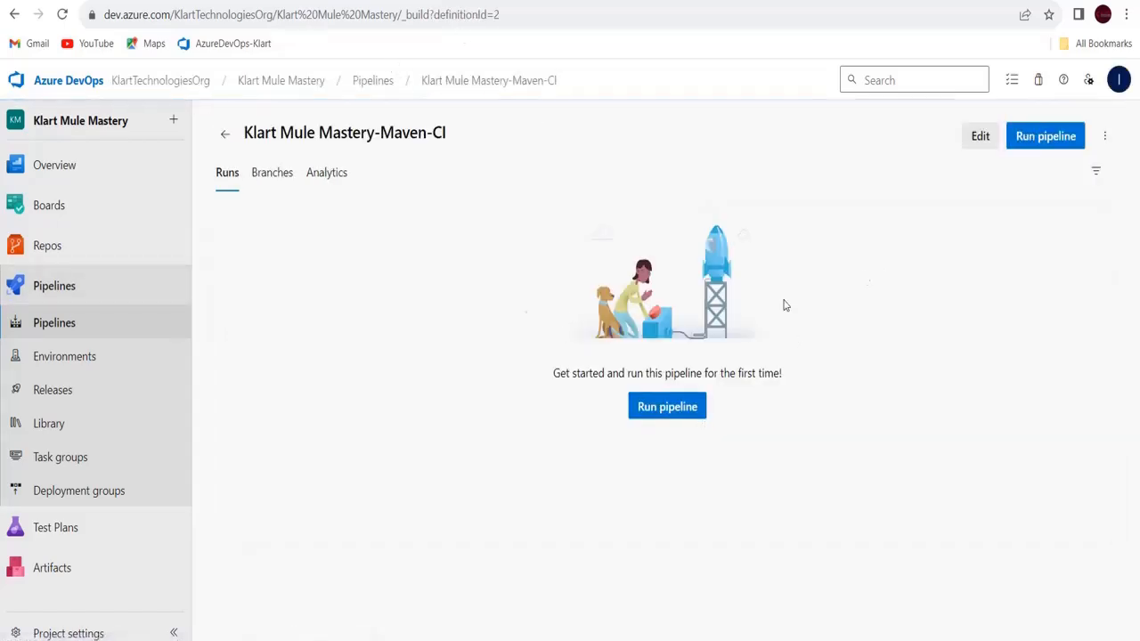
pyautogui.click(301, 27)
pyautogui.press('Return')
# Run the Maven-CI pipeline on DEV and open the Agent job-Sapi job's logs
pyautogui.click(664, 409)
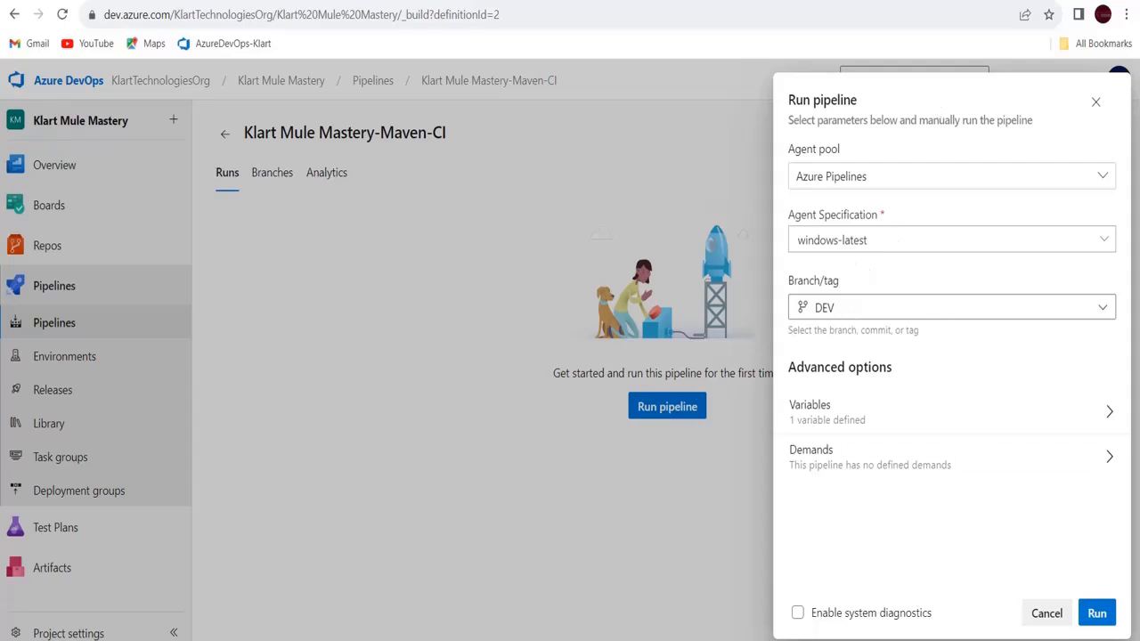
pyautogui.click(1099, 620)
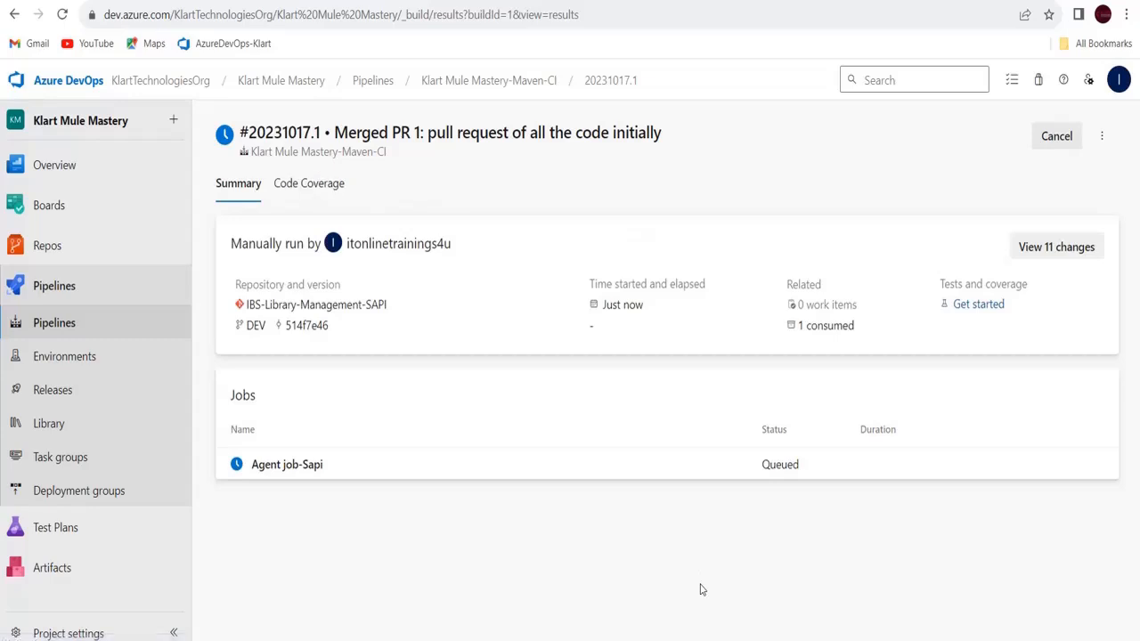
pyautogui.click(305, 472)
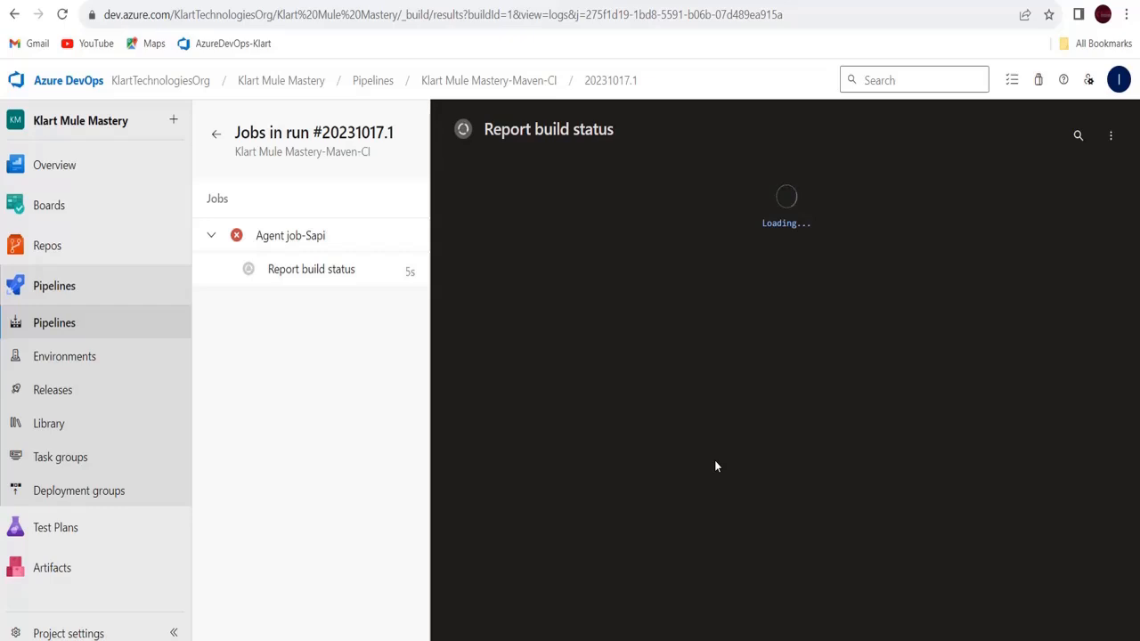
# Check the Agent job-Sapi log output, then view the Report build status step's log
pyautogui.click(316, 242)
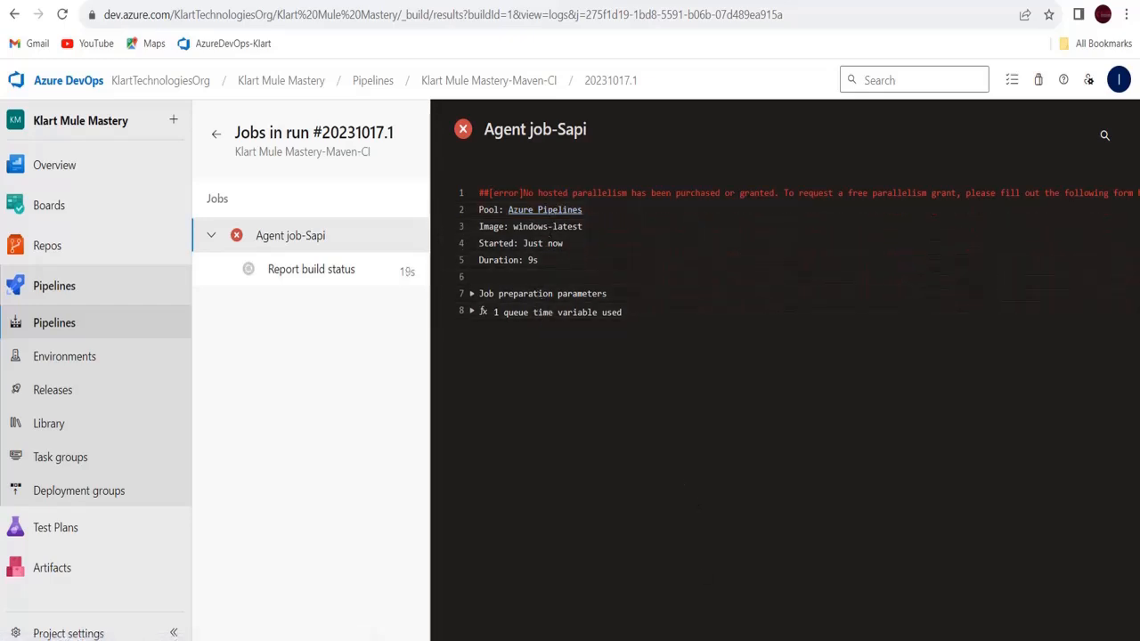
pyautogui.moveTo(792, 637); pyautogui.dragTo(1004, 637)
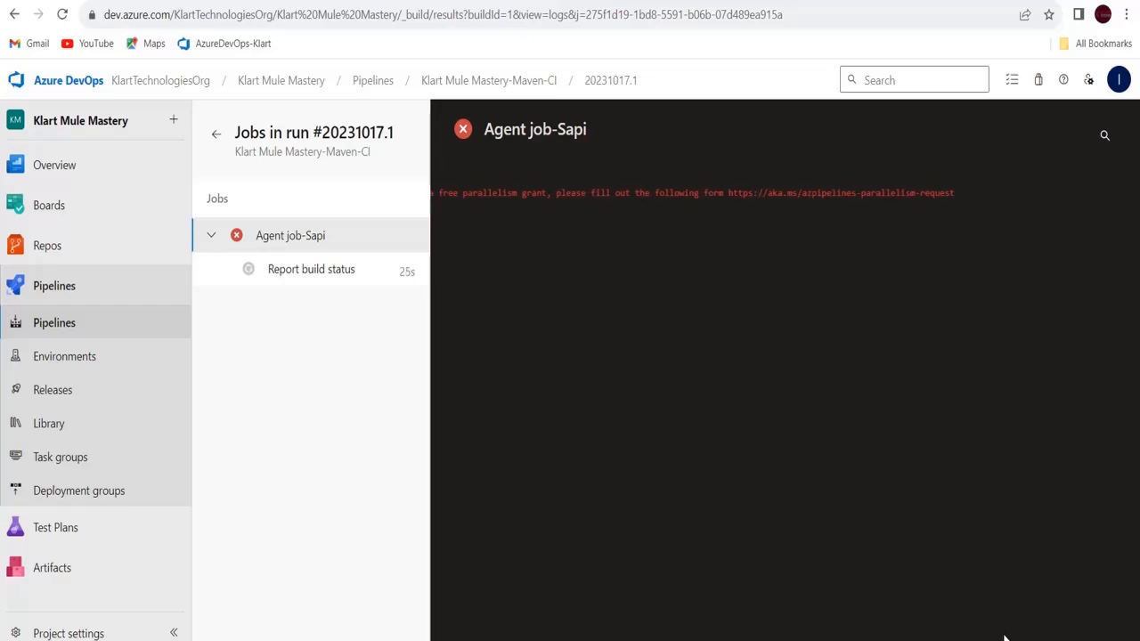
pyautogui.moveTo(1004, 637); pyautogui.dragTo(668, 480)
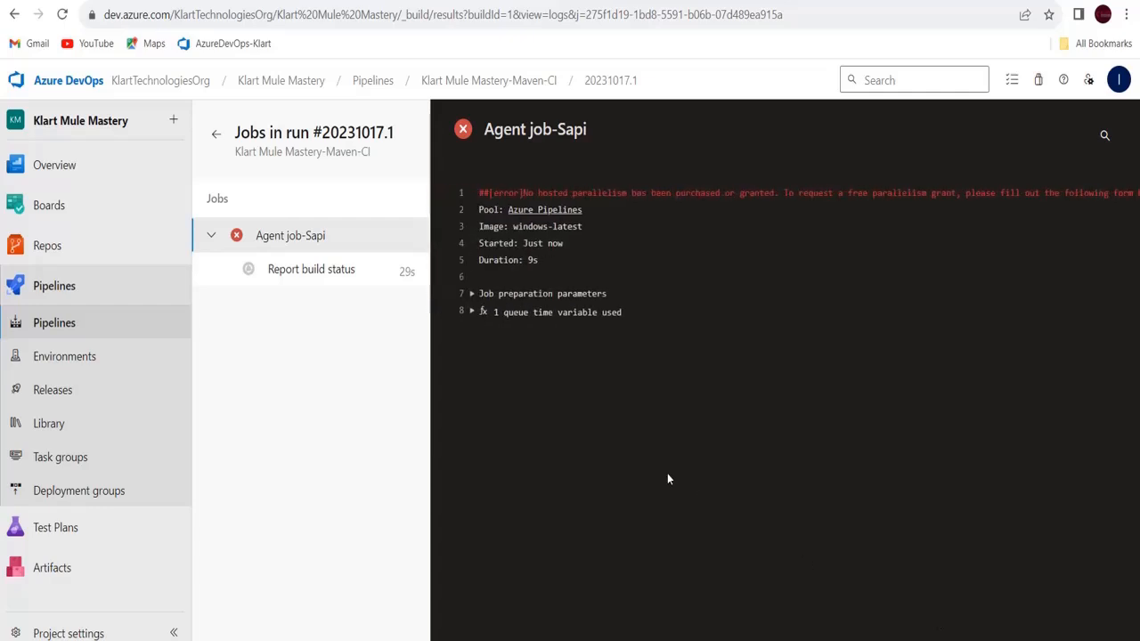
pyautogui.click(307, 278)
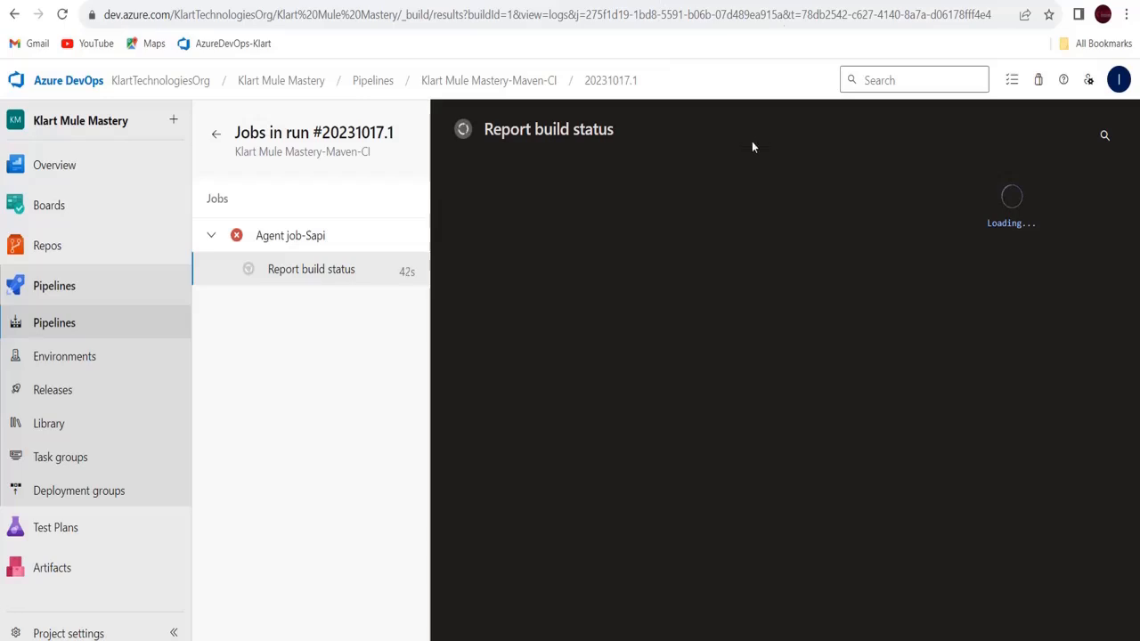
# Revisit the Agent job-Sapi log, then reach Azure DevOps in a new tab via 'dev'
pyautogui.click(316, 237)
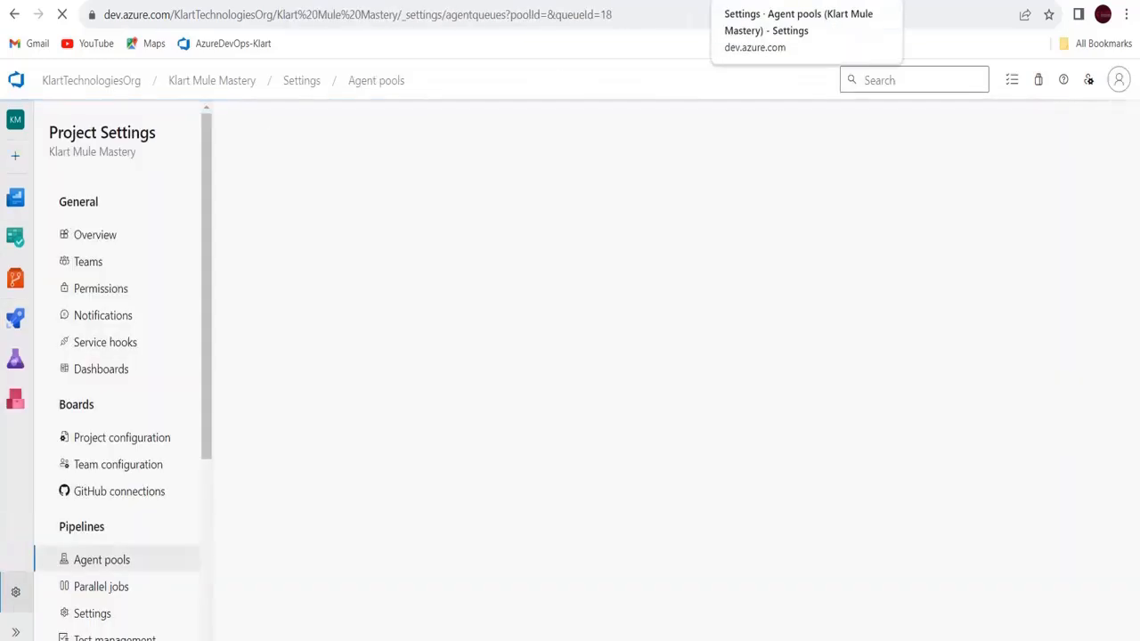
pyautogui.click(747, 2)
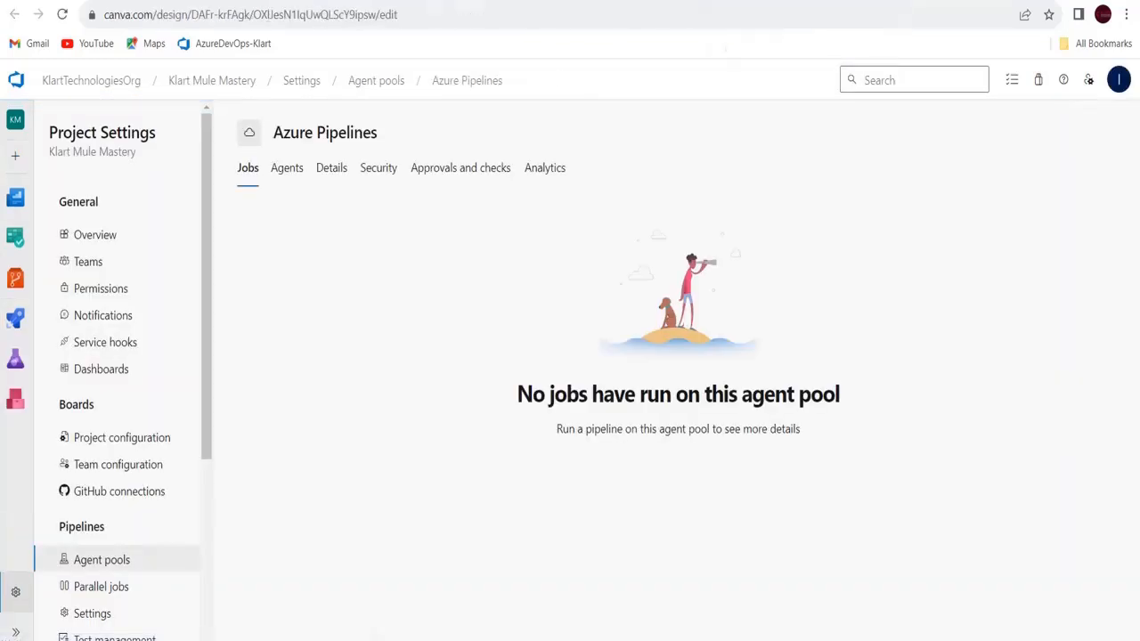
pyautogui.hotkey('ctrl', 't')
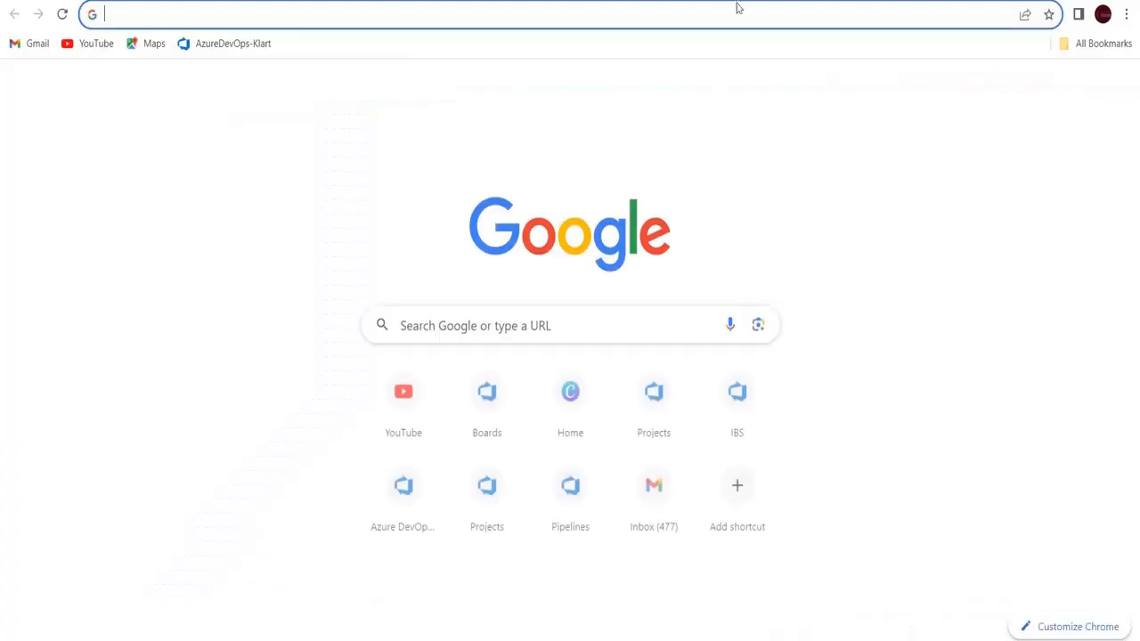
pyautogui.click(735, 13)
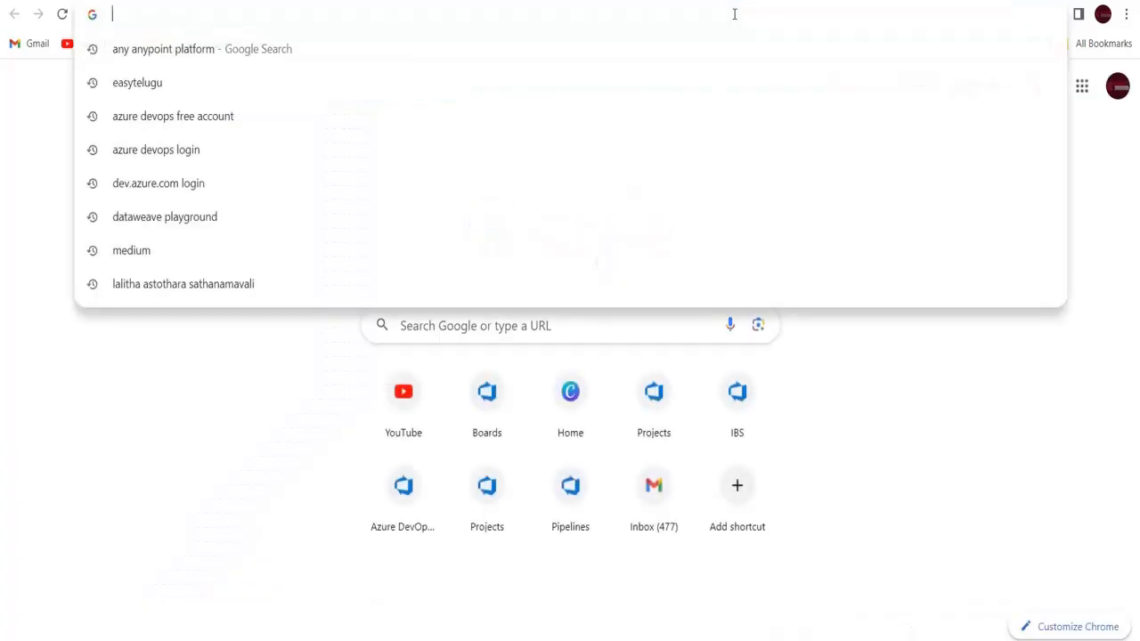
pyautogui.write('dev')
pyautogui.press('Return')
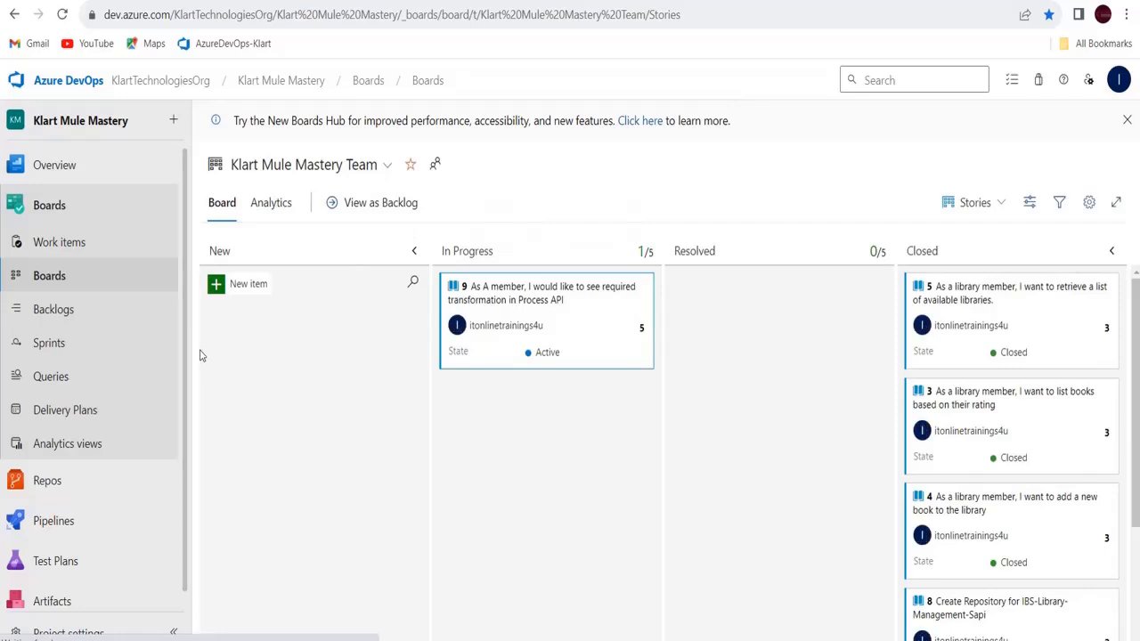
# Start a new Maven-CI run on DEV and open its Agent job-Sapi log
pyautogui.click(73, 527)
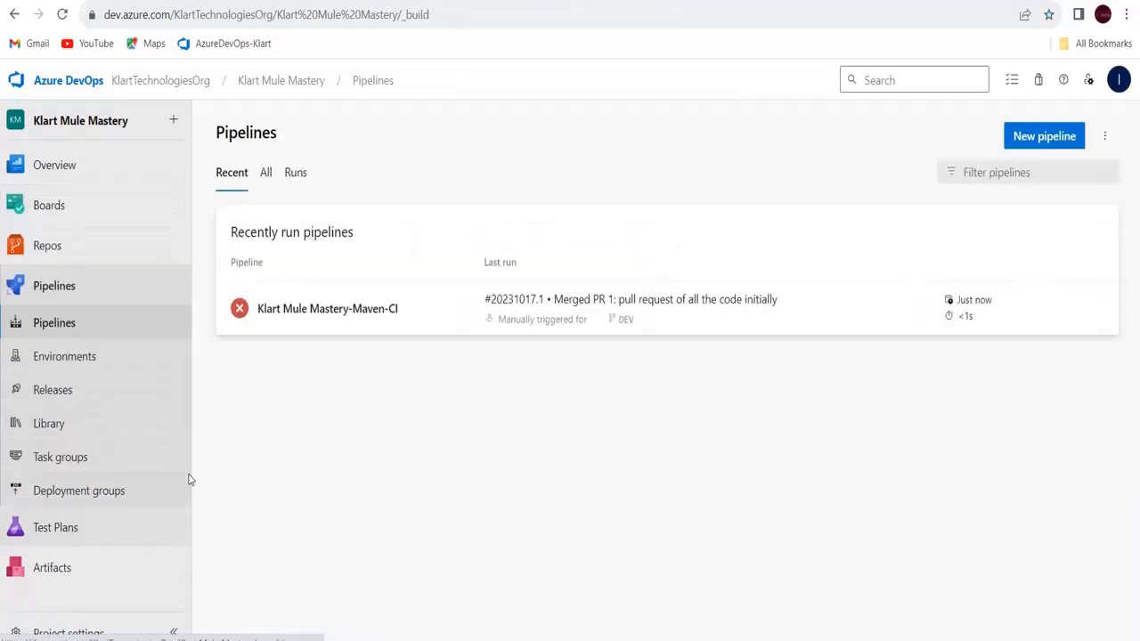
pyautogui.click(255, 311)
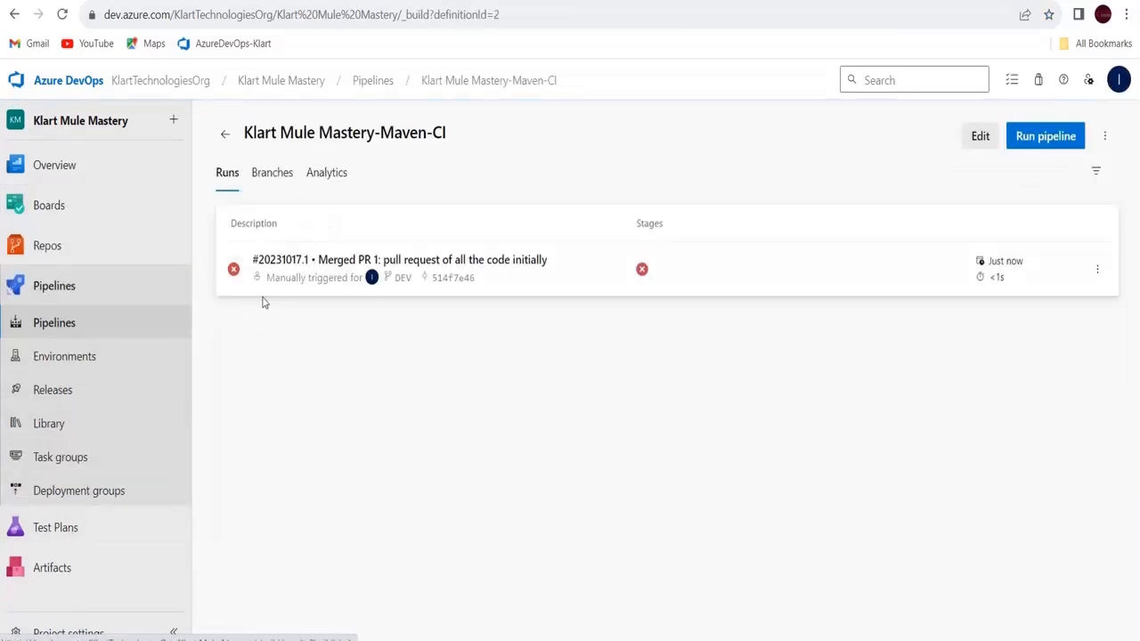
pyautogui.click(1027, 138)
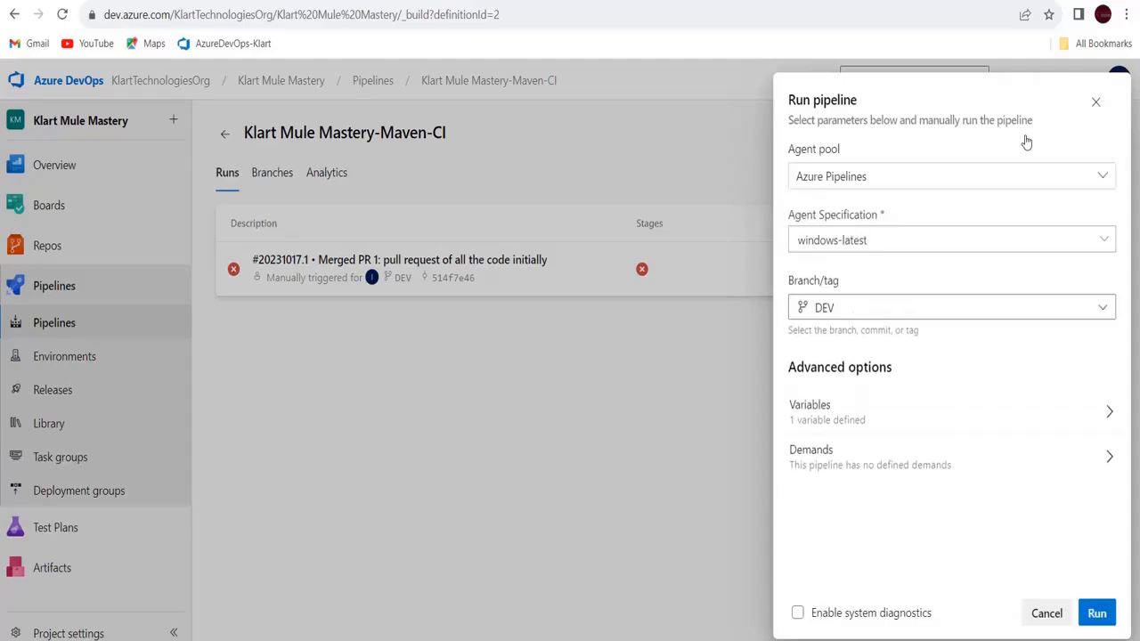
pyautogui.click(1101, 614)
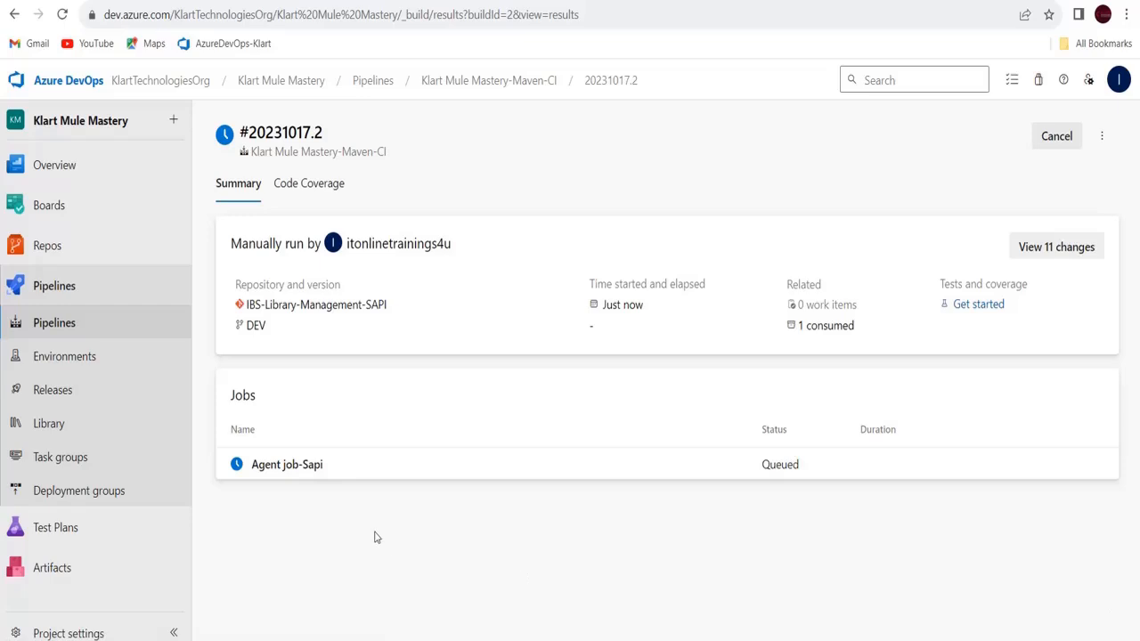
pyautogui.click(313, 467)
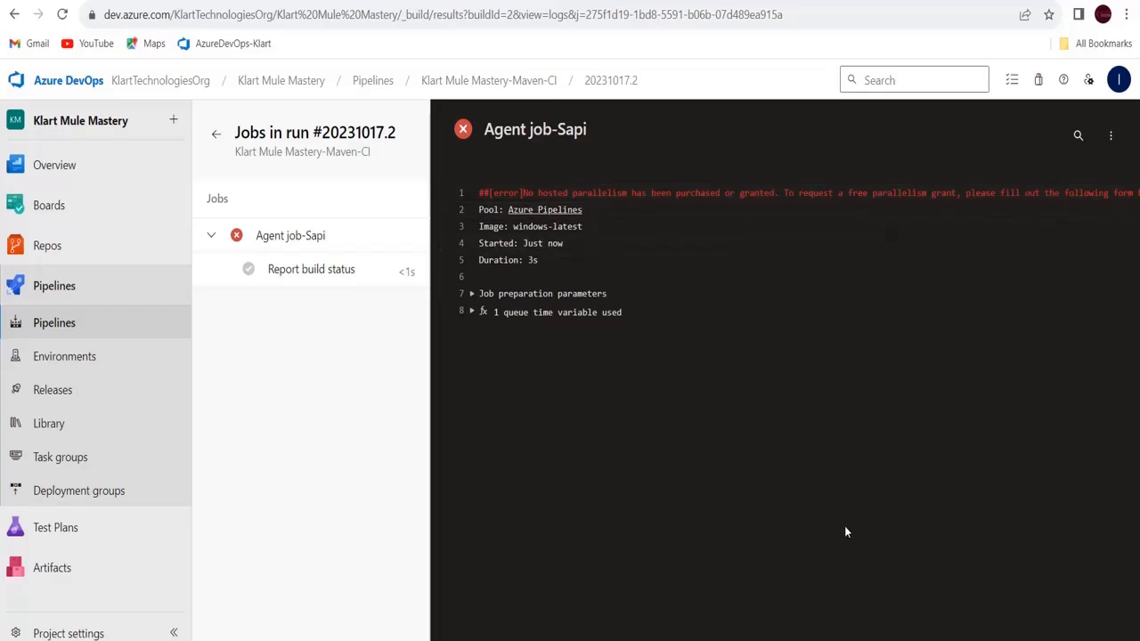
# Select and copy the aka.ms parallelism request form URL from the failed log
pyautogui.hscroll(6, 781, 257)
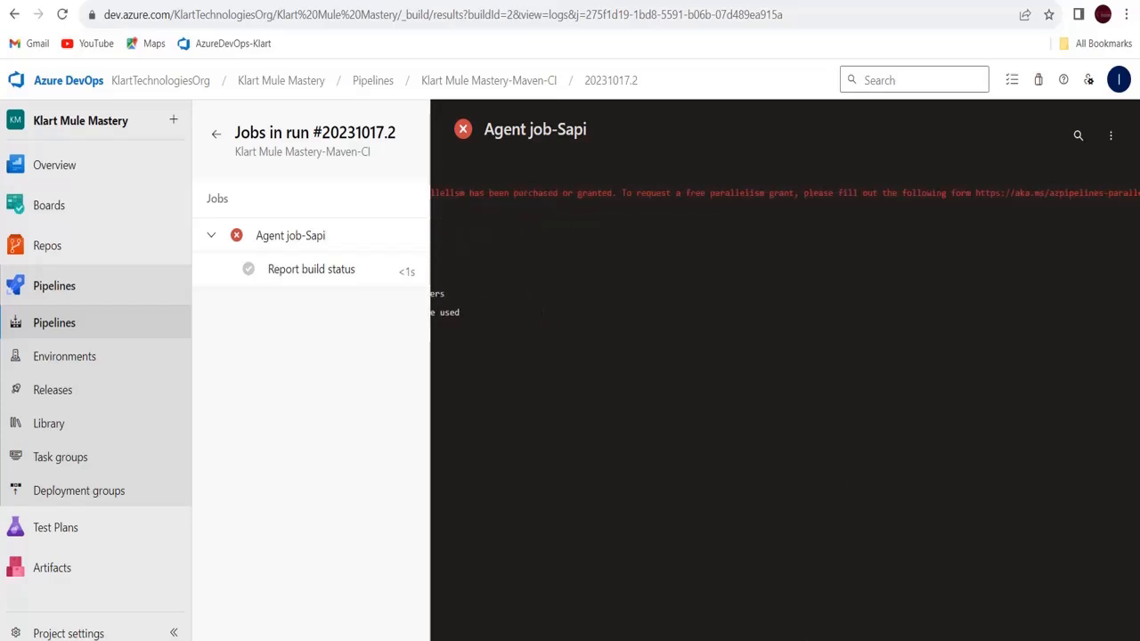
pyautogui.hscroll(1, 781, 258)
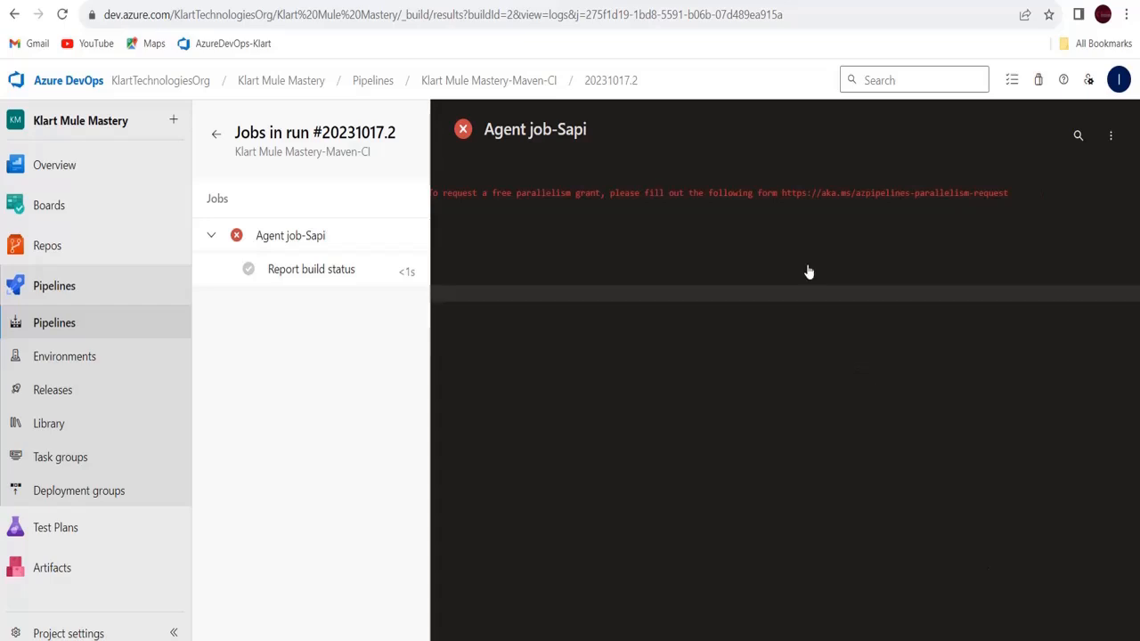
pyautogui.moveTo(782, 193); pyautogui.dragTo(1004, 196)
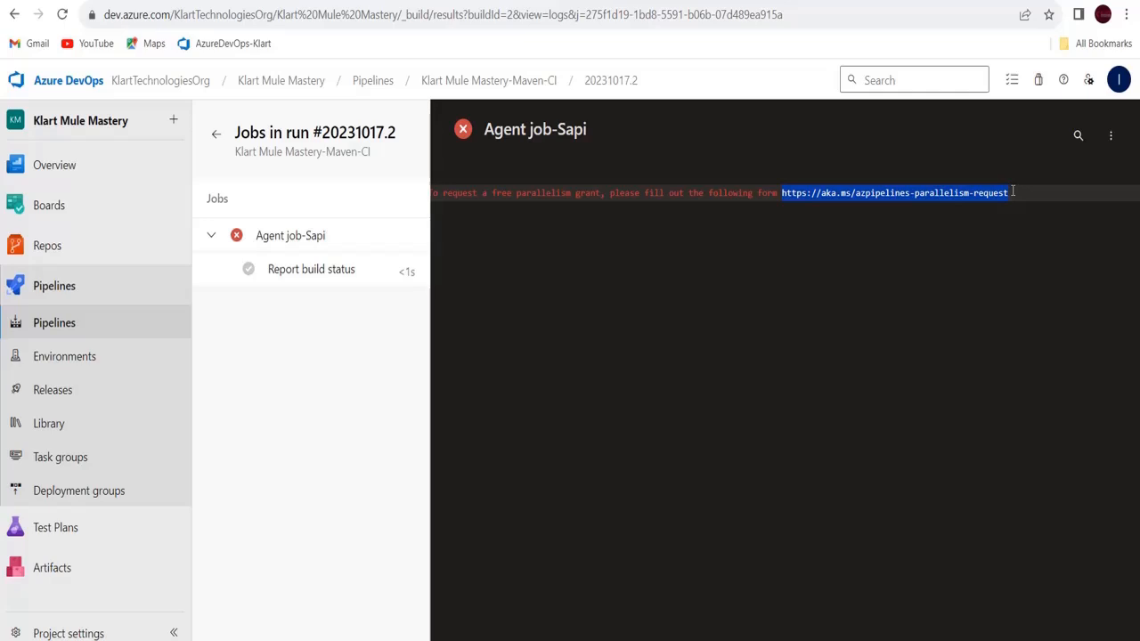
pyautogui.hotkey('ctrl', 't')
# Load the pasted parallelism request form in the new tab
pyautogui.click(845, 22)
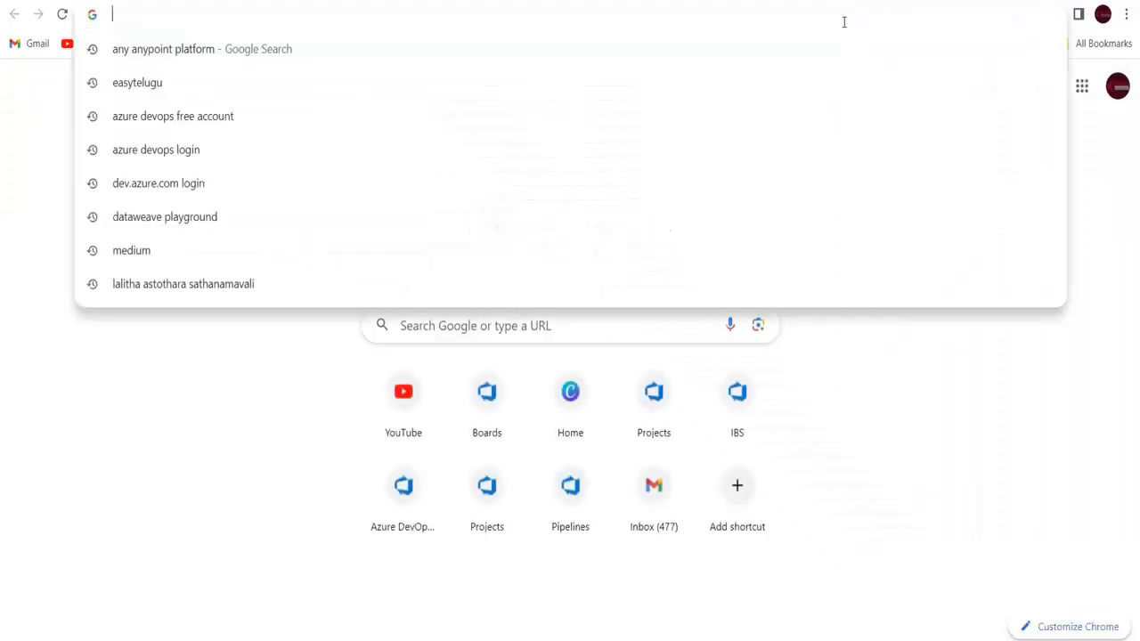
pyautogui.write('https://aka.ms/azpipelines-parallelism-request')
pyautogui.press('Return')
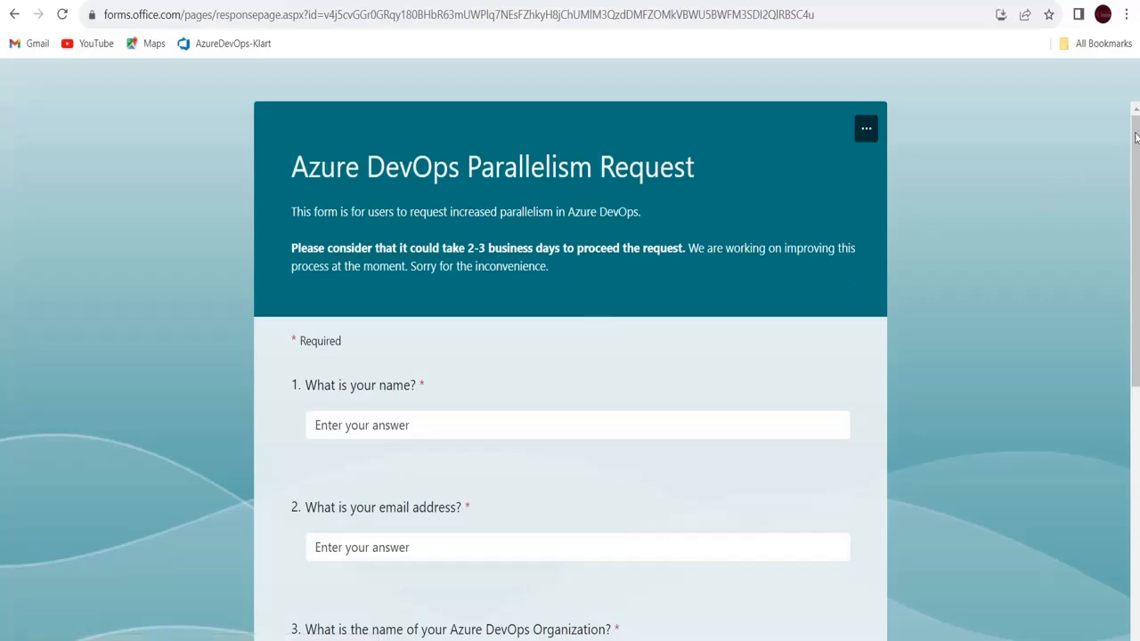
pyautogui.moveTo(1136, 136); pyautogui.dragTo(1137, 223)
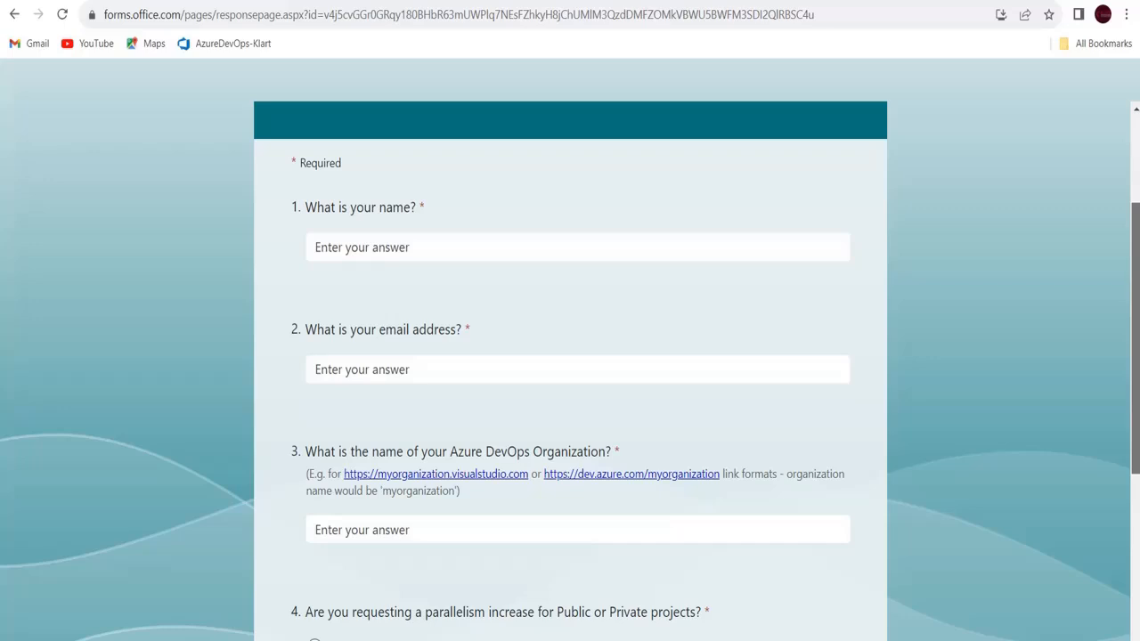
# Begin entering the requester's name and e-mail answers
pyautogui.click(392, 254)
pyautogui.write('Klart')
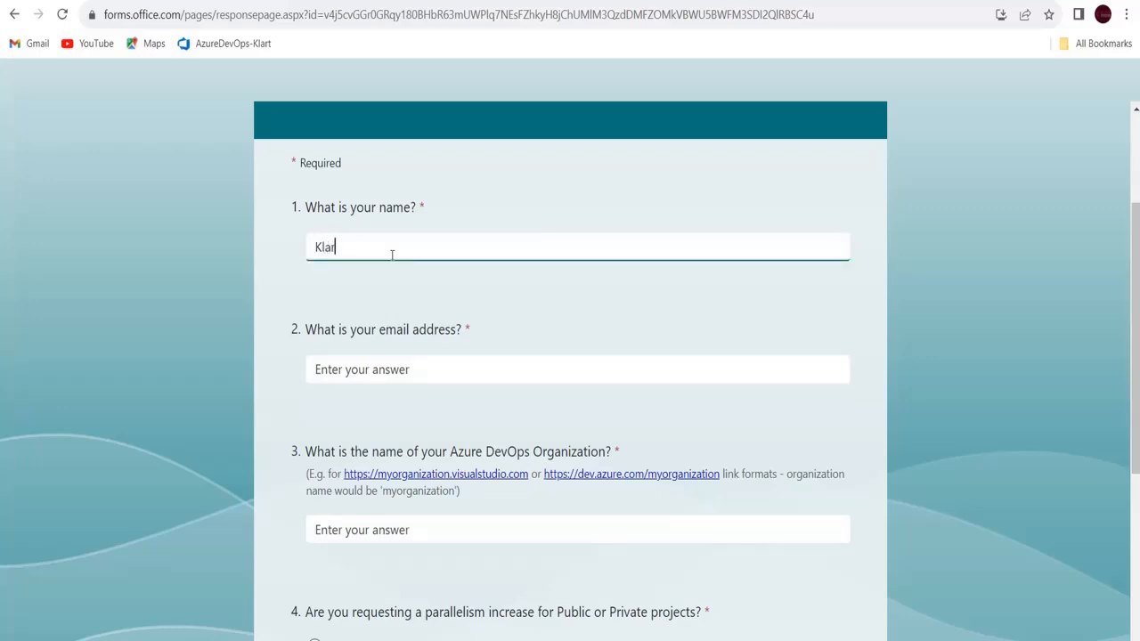
pyautogui.click(415, 378)
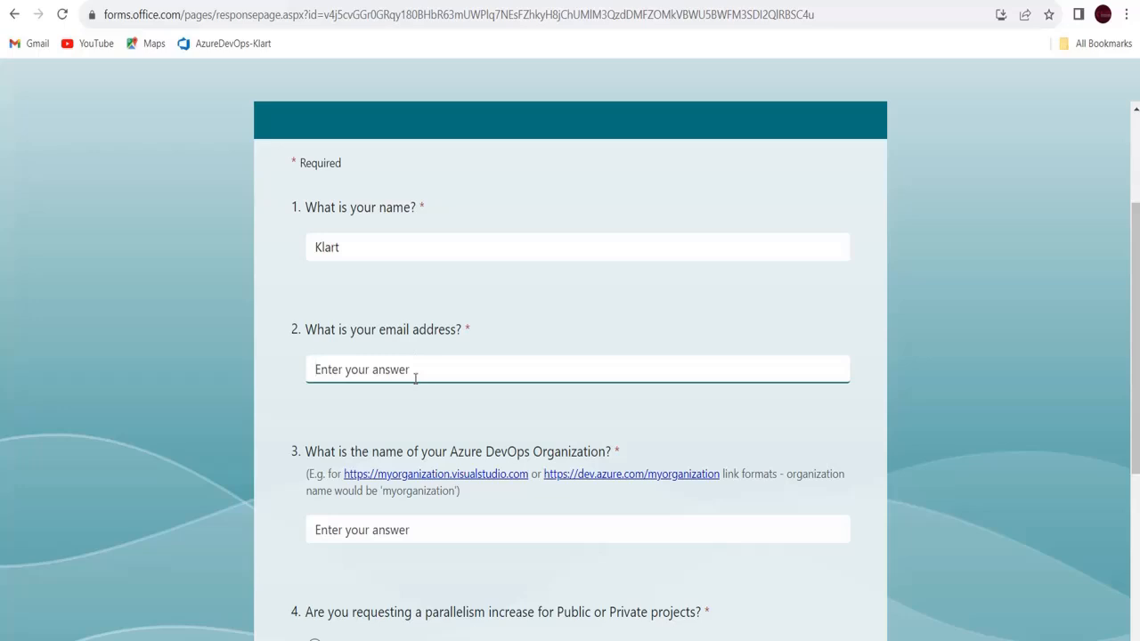
pyautogui.write('itonli')
# Copy the signed-in account's e-mail from Azure DevOps into the form's e-mail answer
pyautogui.click(766, 2)
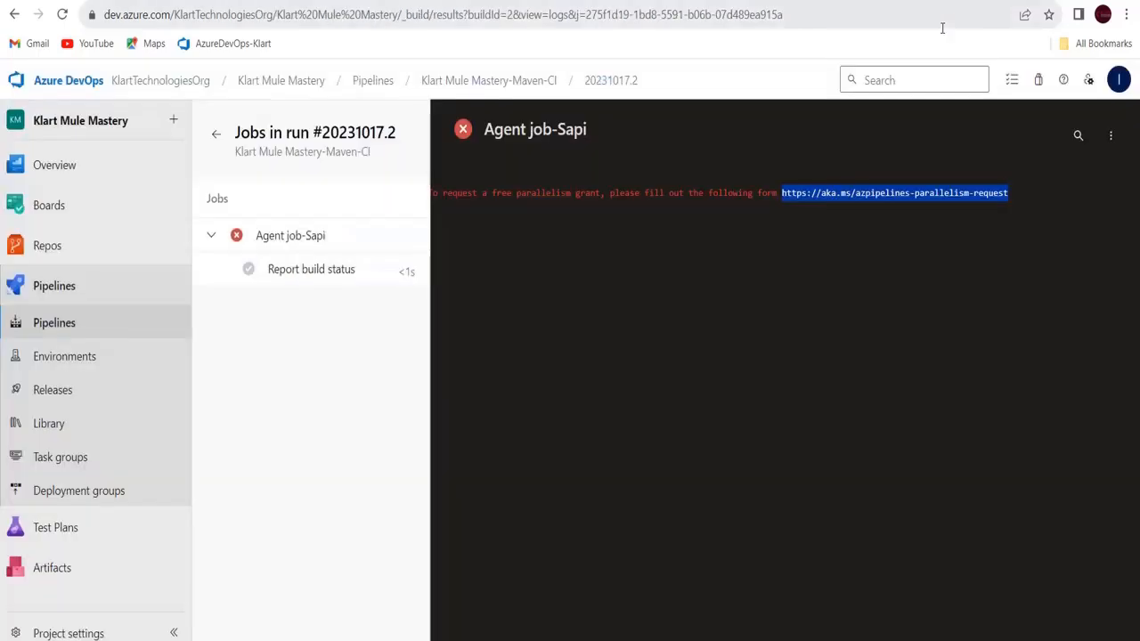
pyautogui.click(1120, 80)
pyautogui.click(1122, 80)
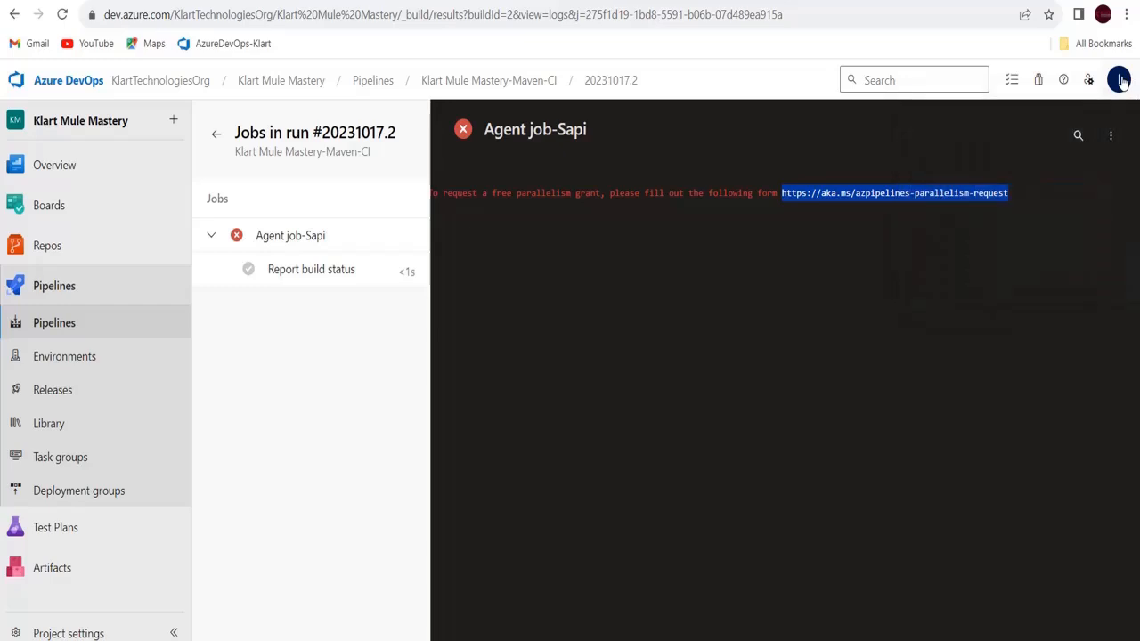
pyautogui.click(1121, 80)
pyautogui.moveTo(994, 190); pyautogui.dragTo(1126, 191)
pyautogui.hotkey('ctrl', 'c')
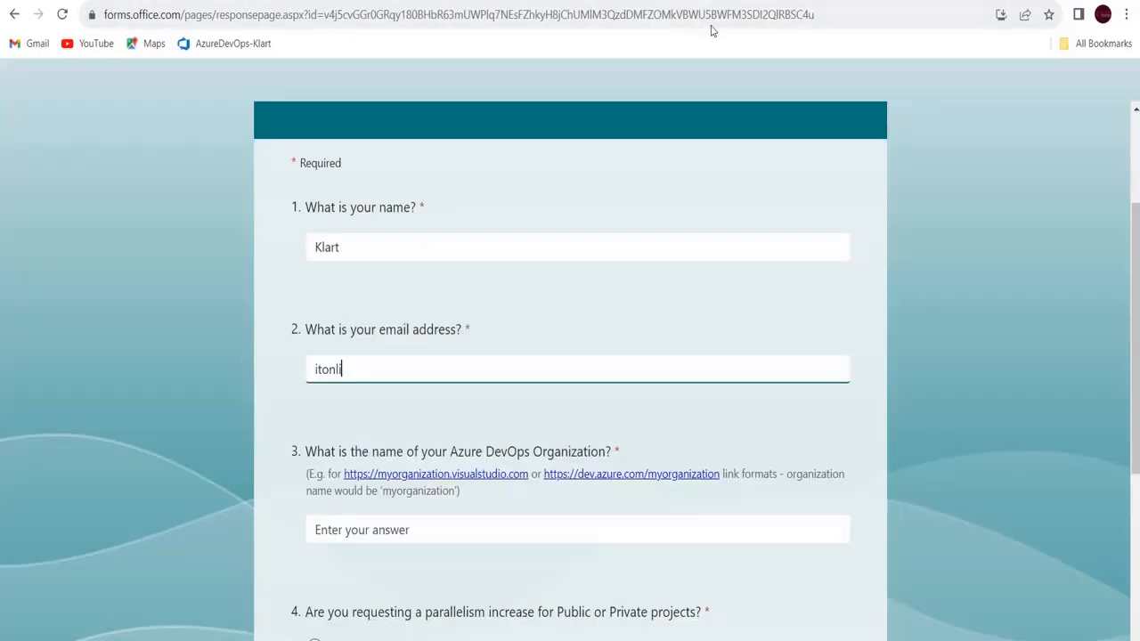
pyautogui.write('itonli')
pyautogui.moveTo(287, 452); pyautogui.dragTo(277, 542)
pyautogui.click(382, 374)
pyautogui.hotkey('ctrl', 'a')
pyautogui.hotkey('ctrl', 'v')
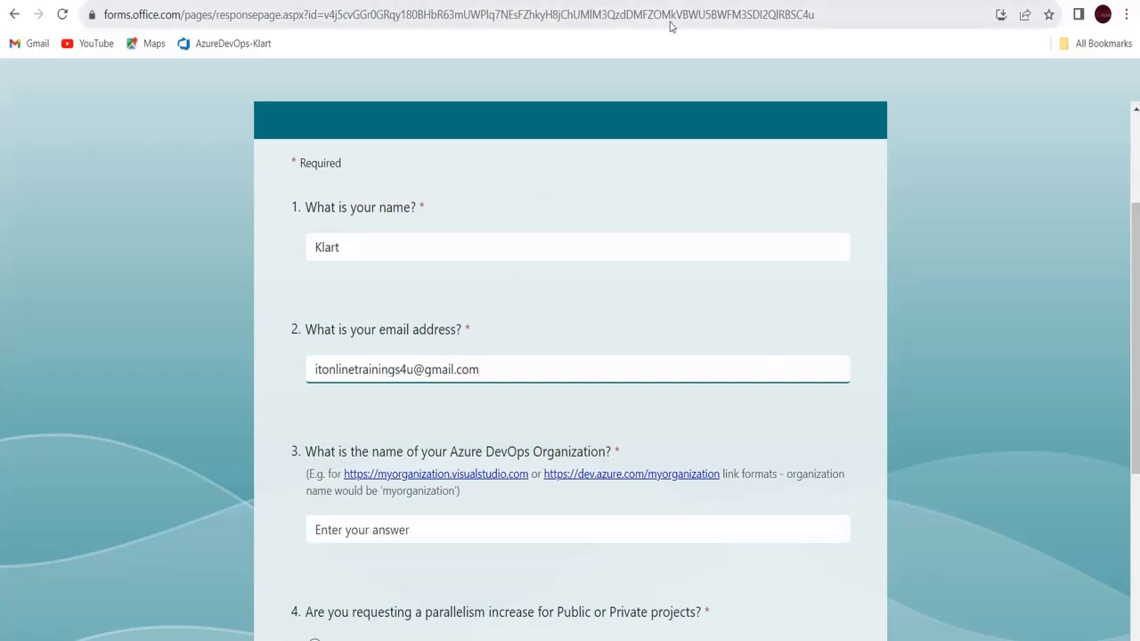
# Copy the organization name KlartTechnologiesOrg from Azure DevOps into the form
pyautogui.hotkey('ctrl', 'shift', 'Tab')
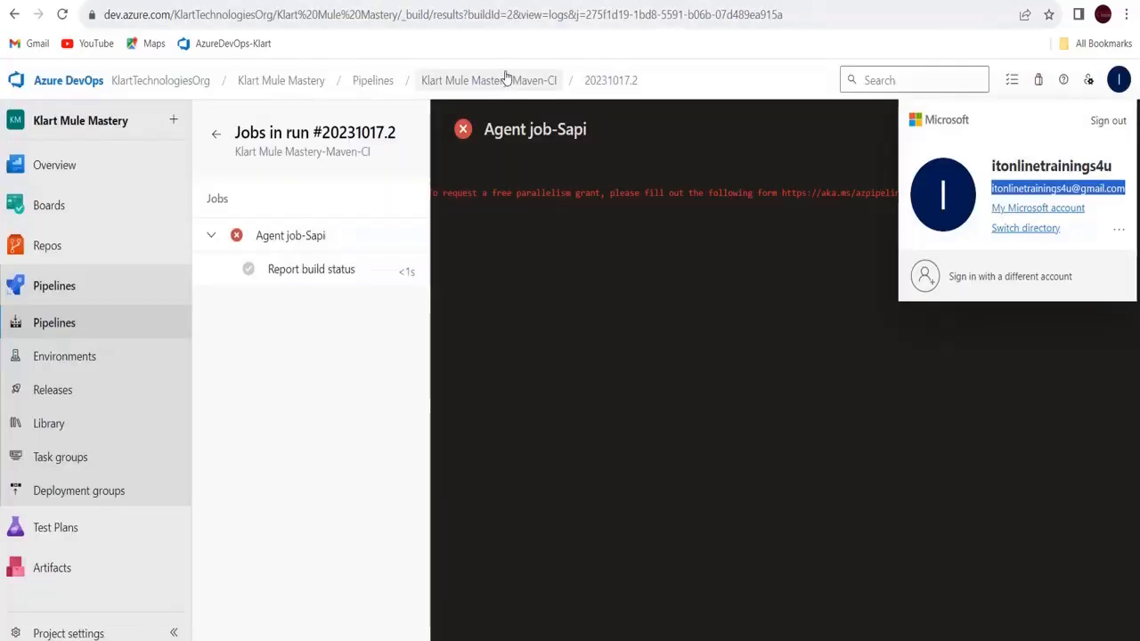
pyautogui.click(155, 92)
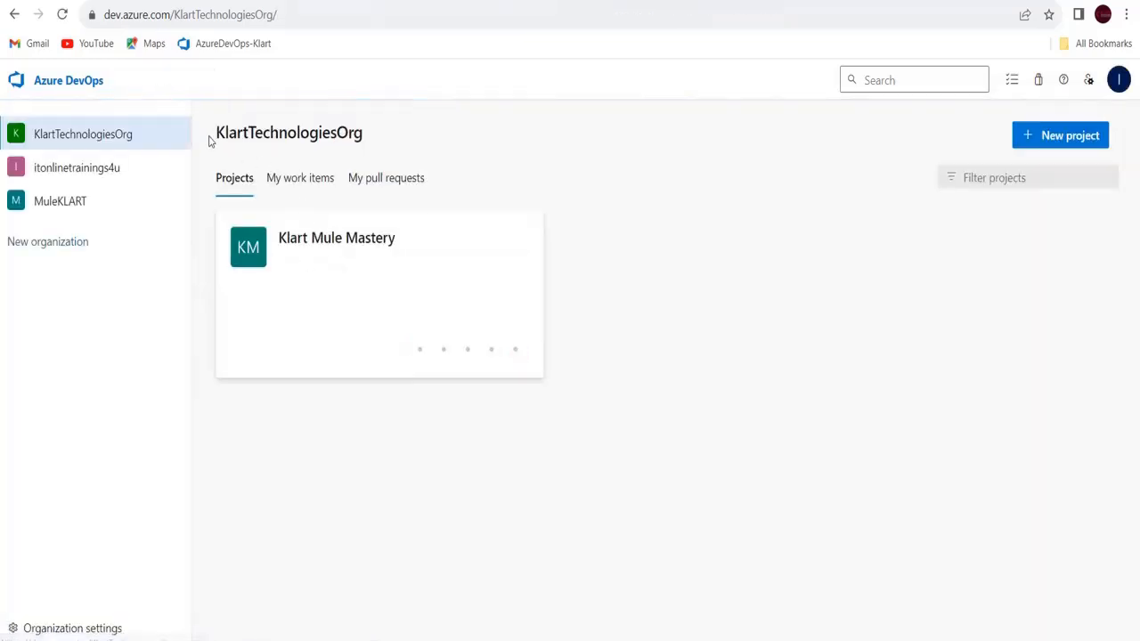
pyautogui.moveTo(175, 14); pyautogui.dragTo(274, 17)
pyautogui.hotkey('ctrl', 'c')
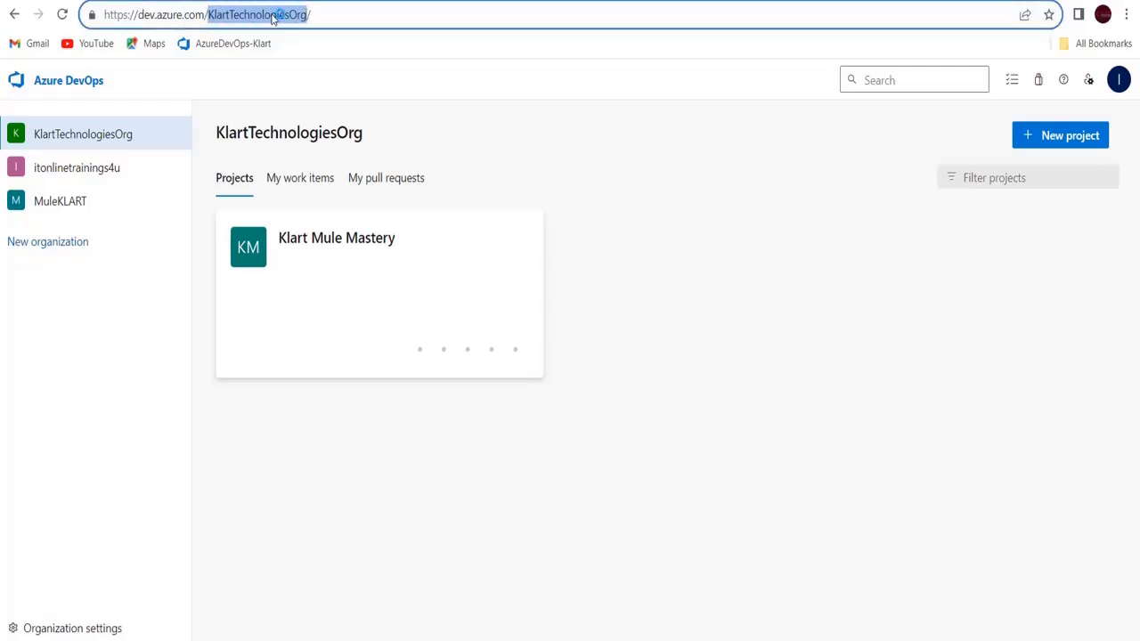
pyautogui.hotkey('ctrl', 'Tab')
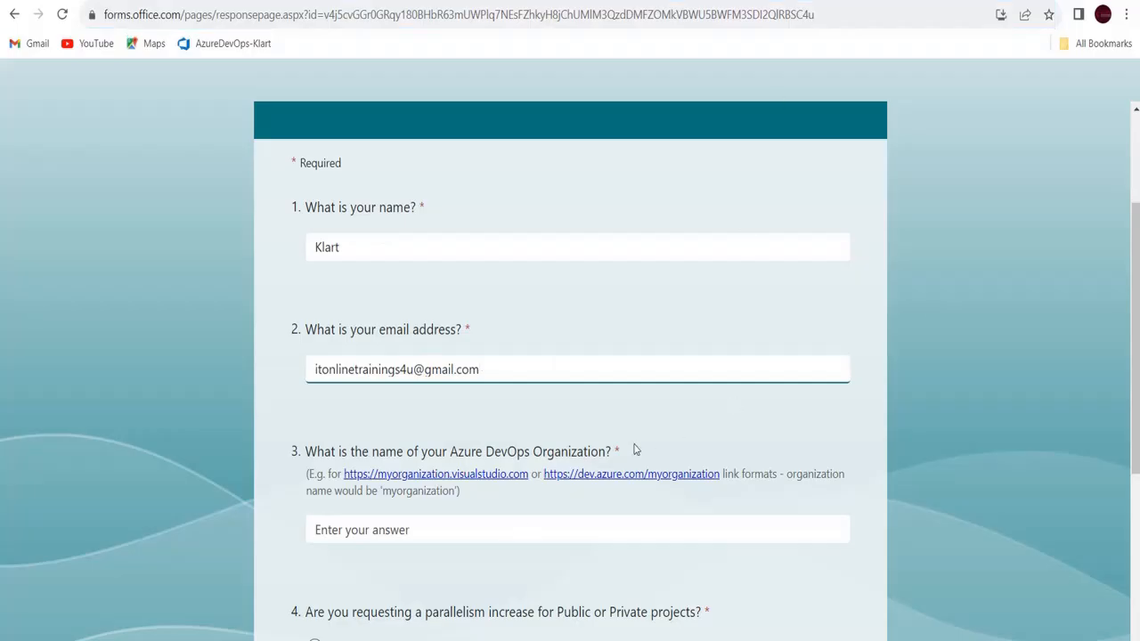
pyautogui.click(483, 532)
pyautogui.hotkey('ctrl', 'v')
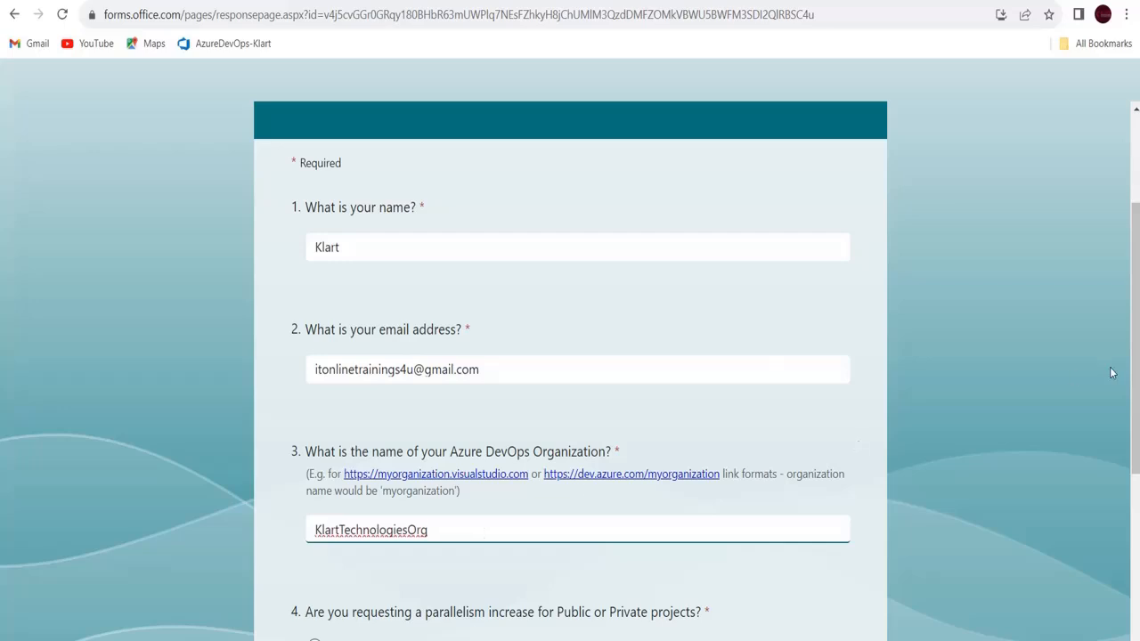
# Choose Private projects and submit the parallelism request
pyautogui.scroll(-1, 570, 356)
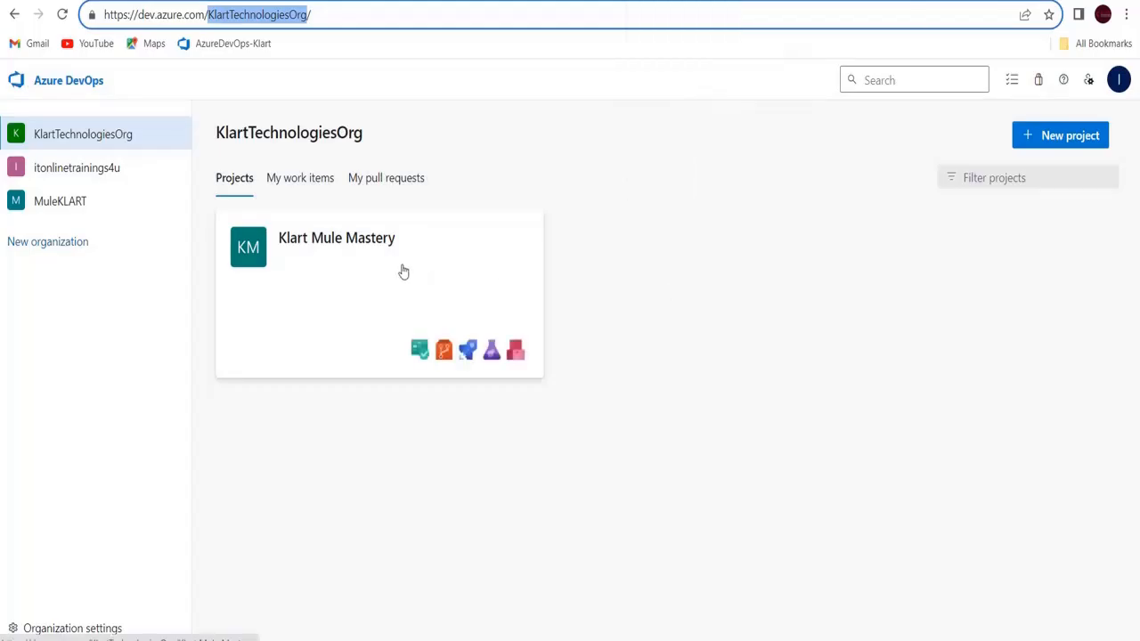
pyautogui.click(402, 269)
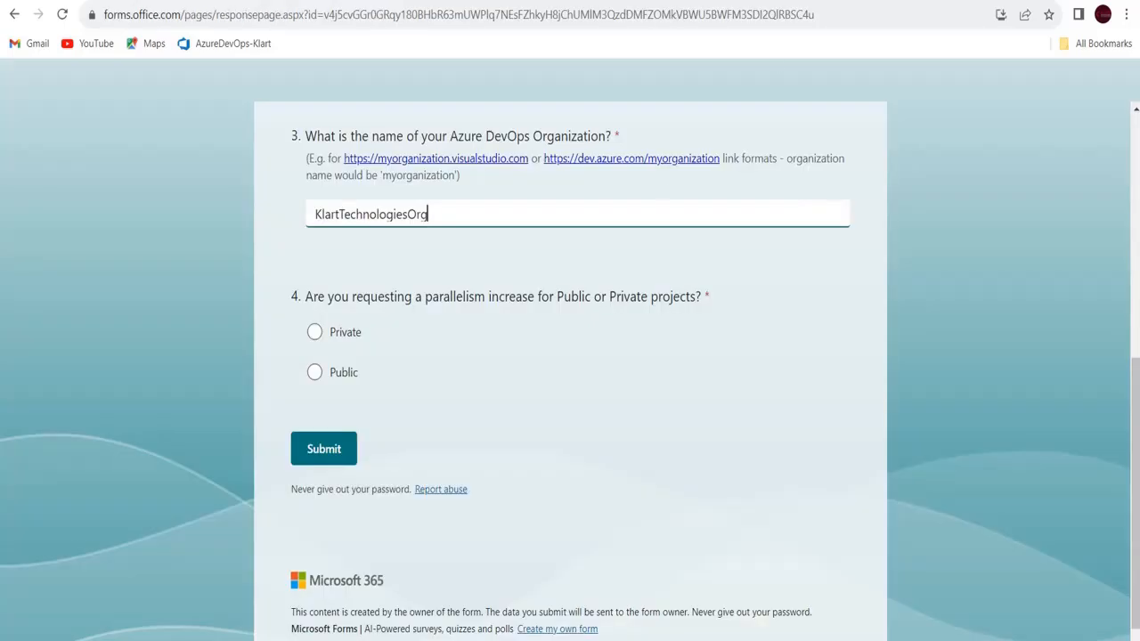
pyautogui.click(361, 335)
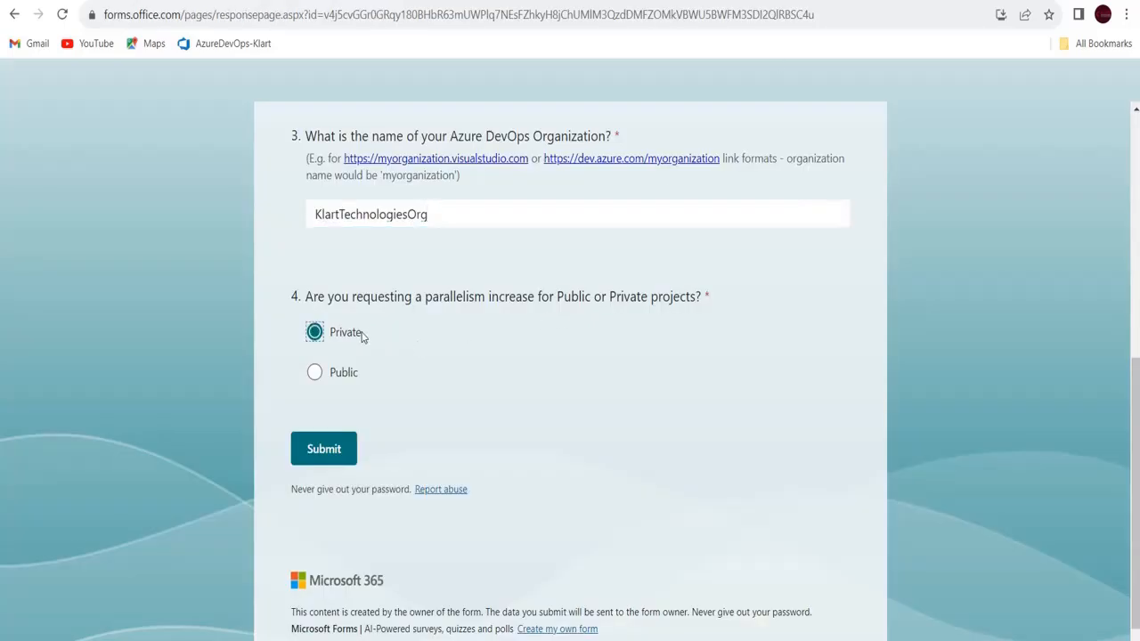
pyautogui.click(342, 459)
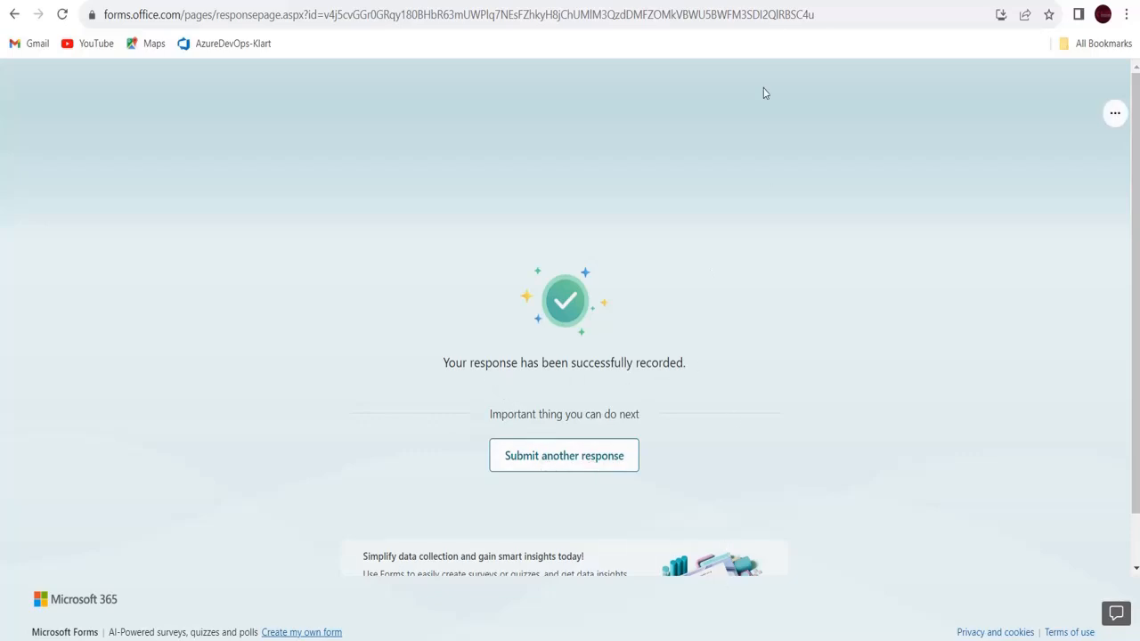
# Return to Azure DevOps and open the Klart Mule Mastery-Maven-CI pipeline's runs
pyautogui.click(664, 1)
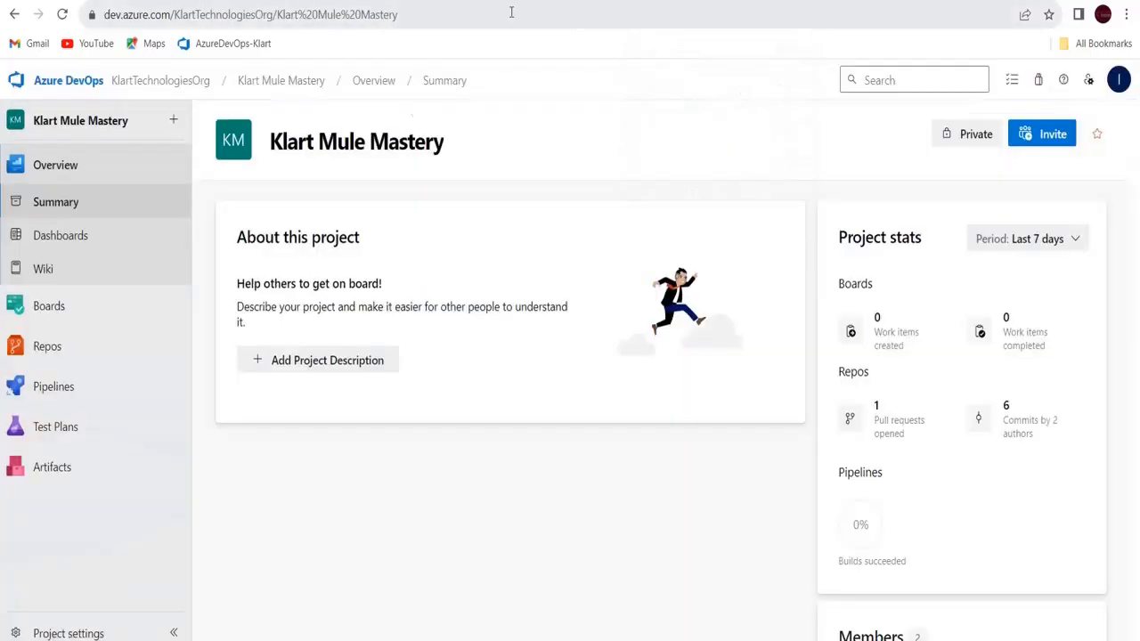
pyautogui.click(66, 385)
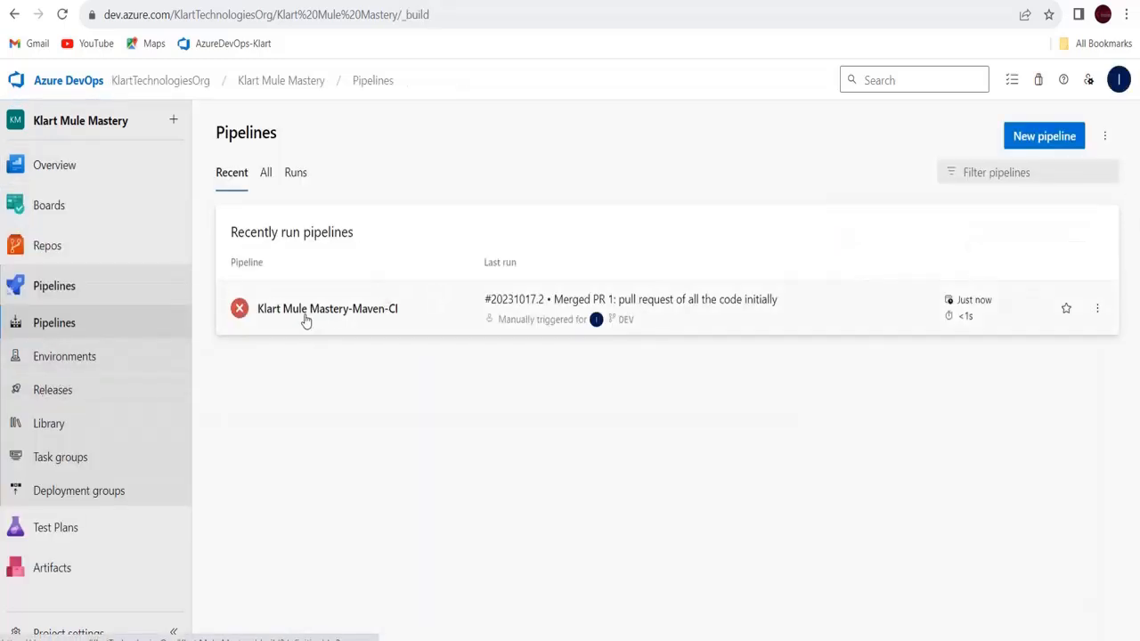
pyautogui.click(305, 314)
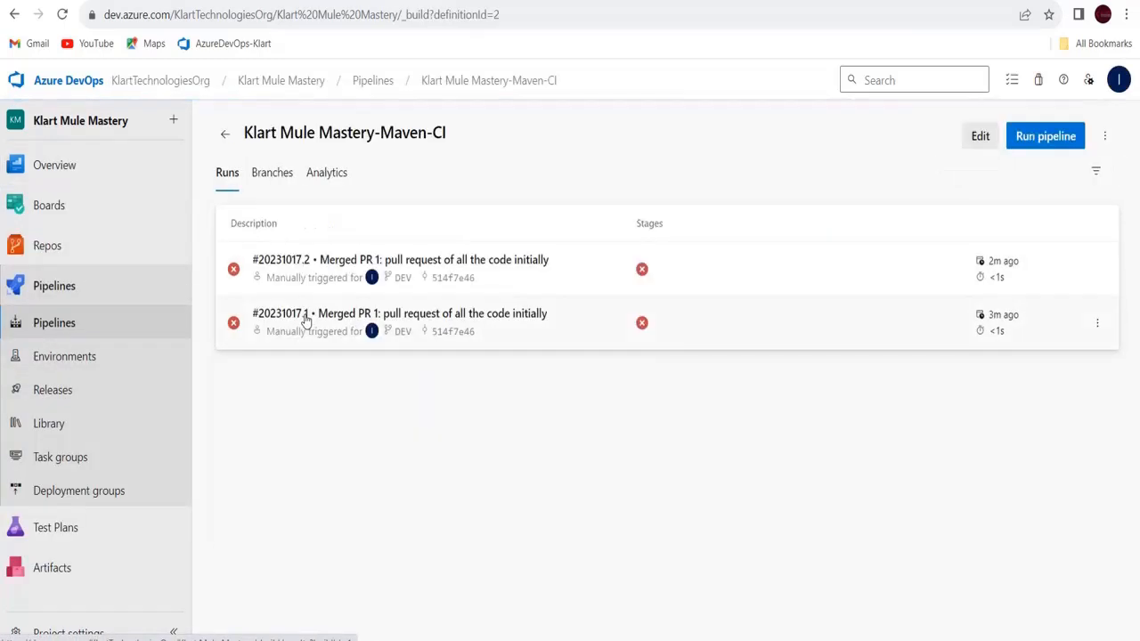
# Run Maven-CI on DEV, inspect run #20231017.3's Agent job-Sapi log, and return to runs
pyautogui.click(1033, 142)
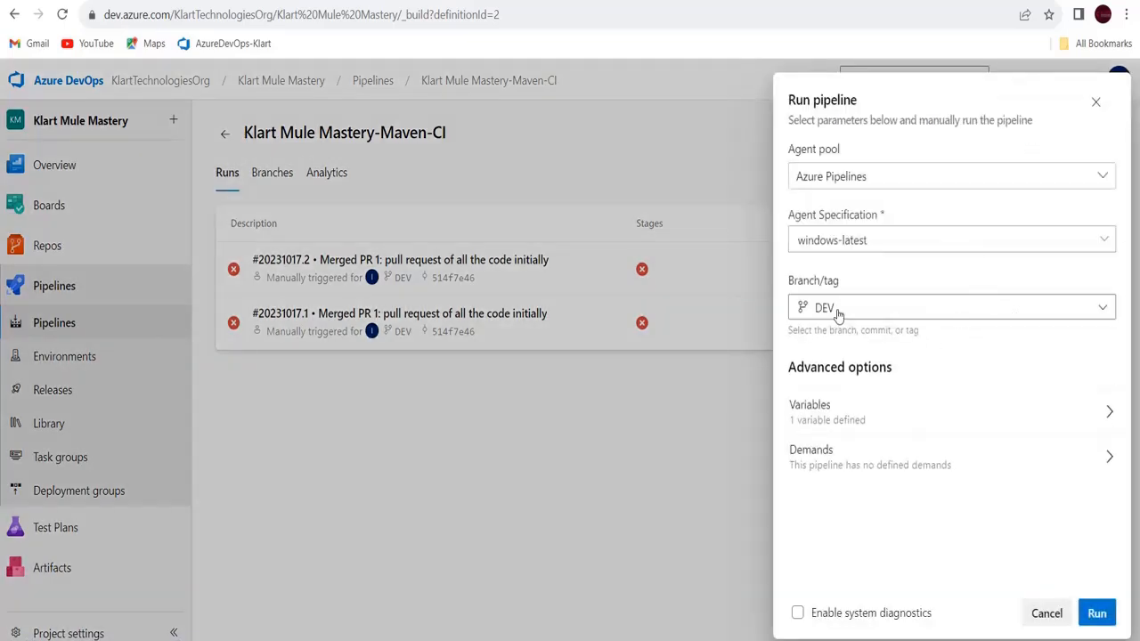
pyautogui.click(1097, 615)
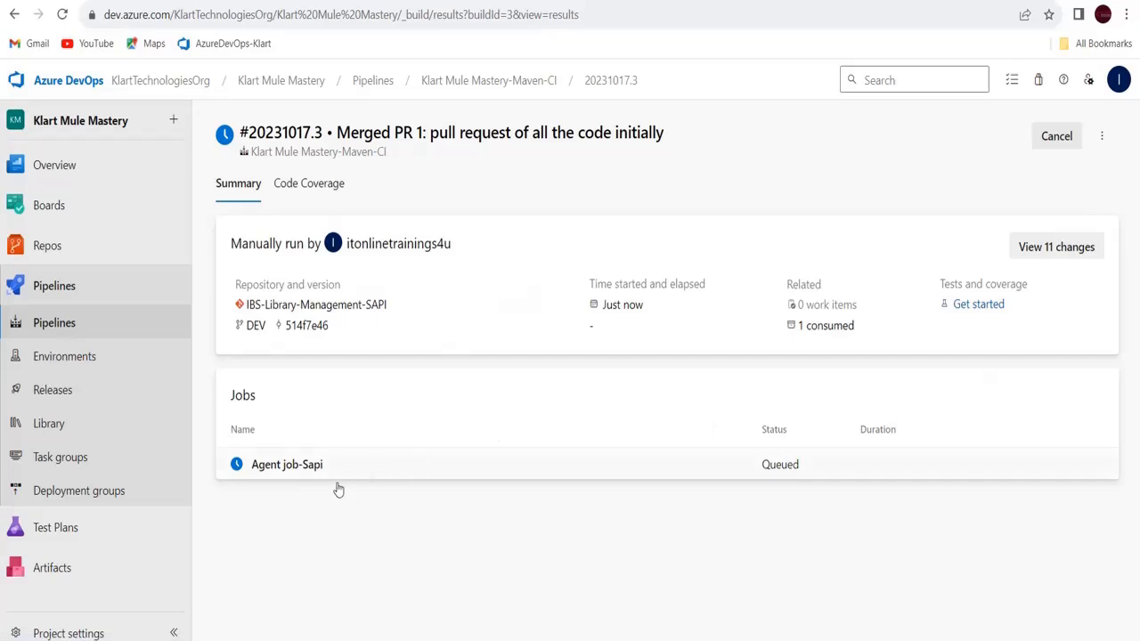
pyautogui.click(301, 469)
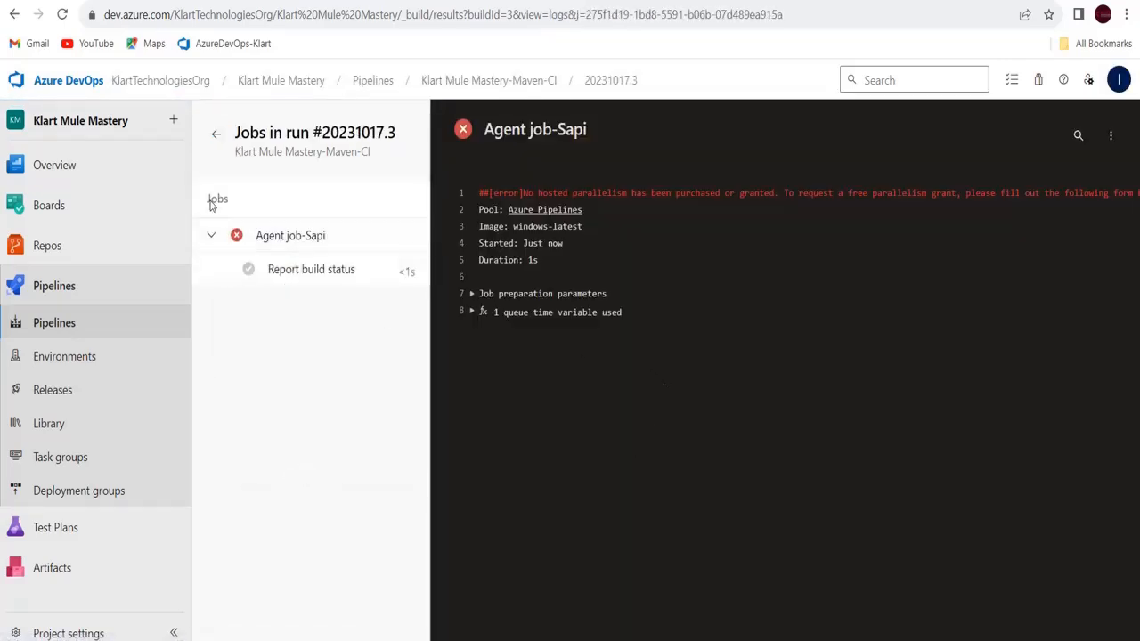
pyautogui.click(212, 236)
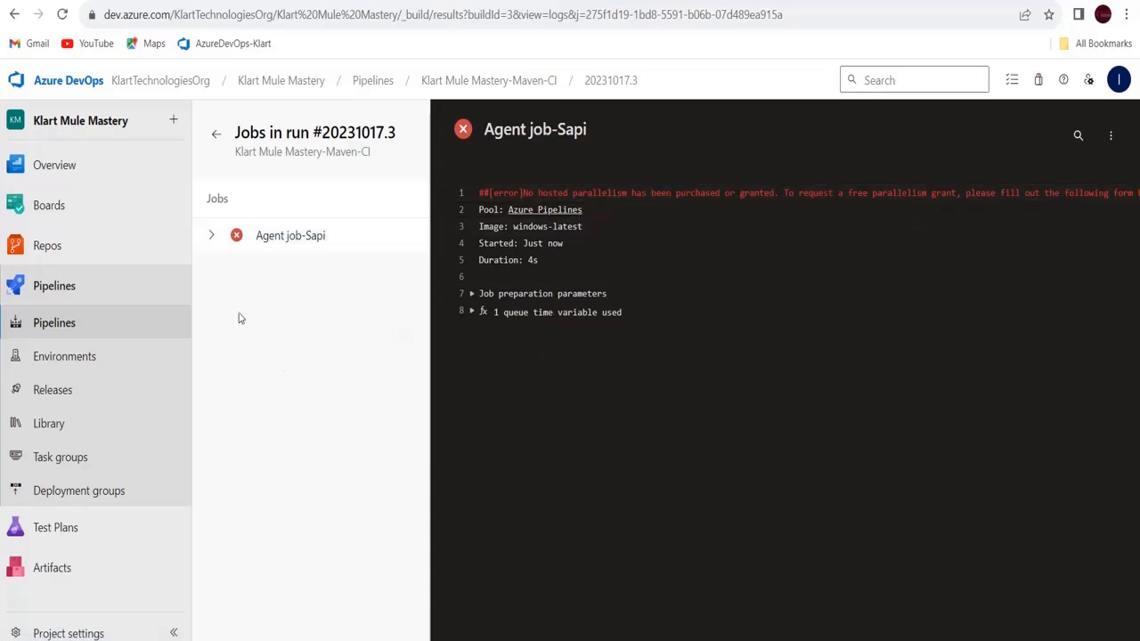
pyautogui.click(212, 236)
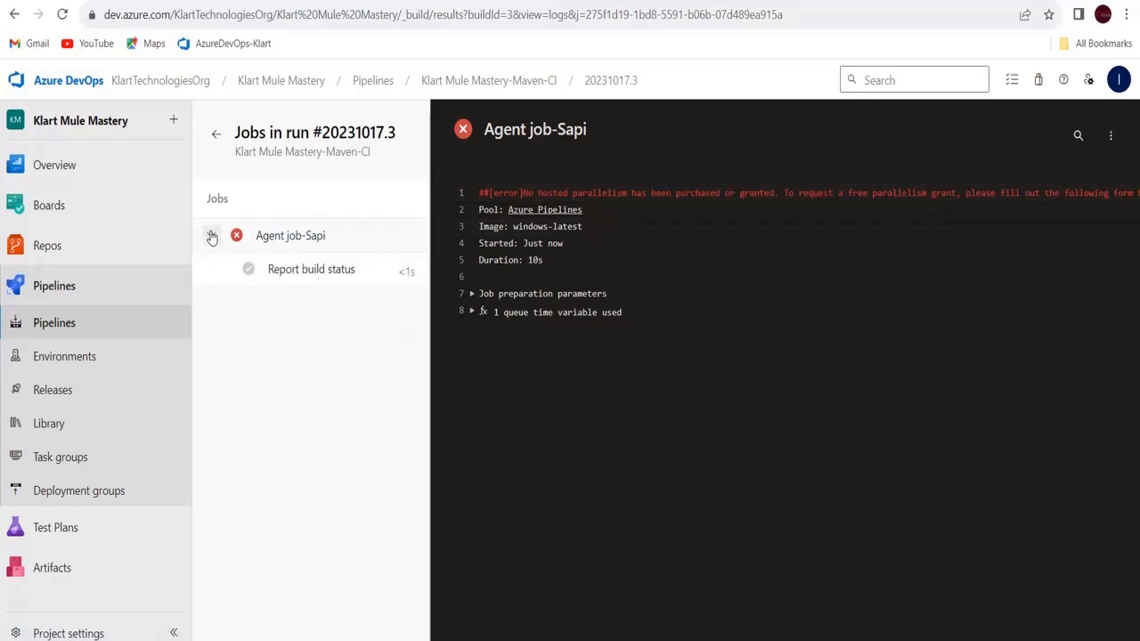
pyautogui.click(216, 134)
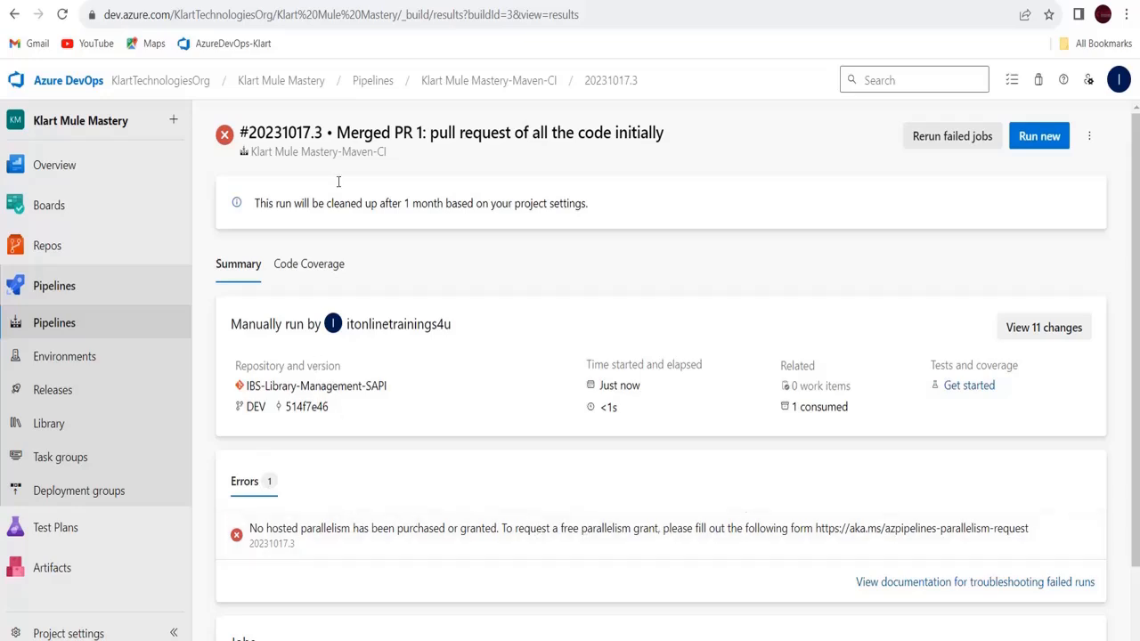
pyautogui.click(486, 82)
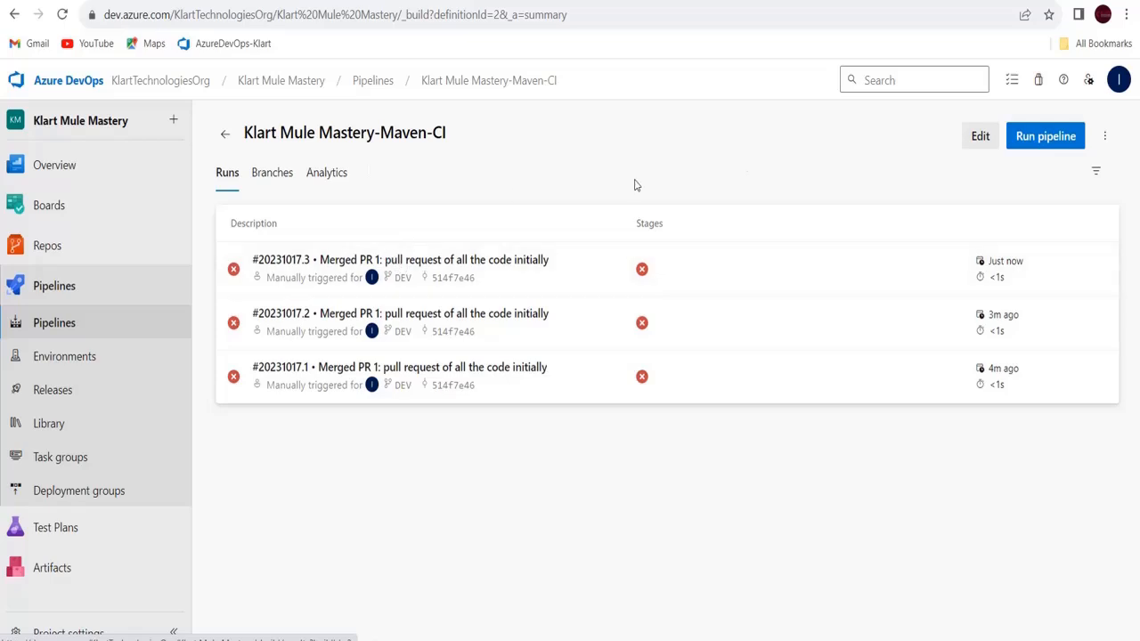
# Launch run #20231017.4 on DEV and check its Agent job-Sapi log
pyautogui.click(1028, 134)
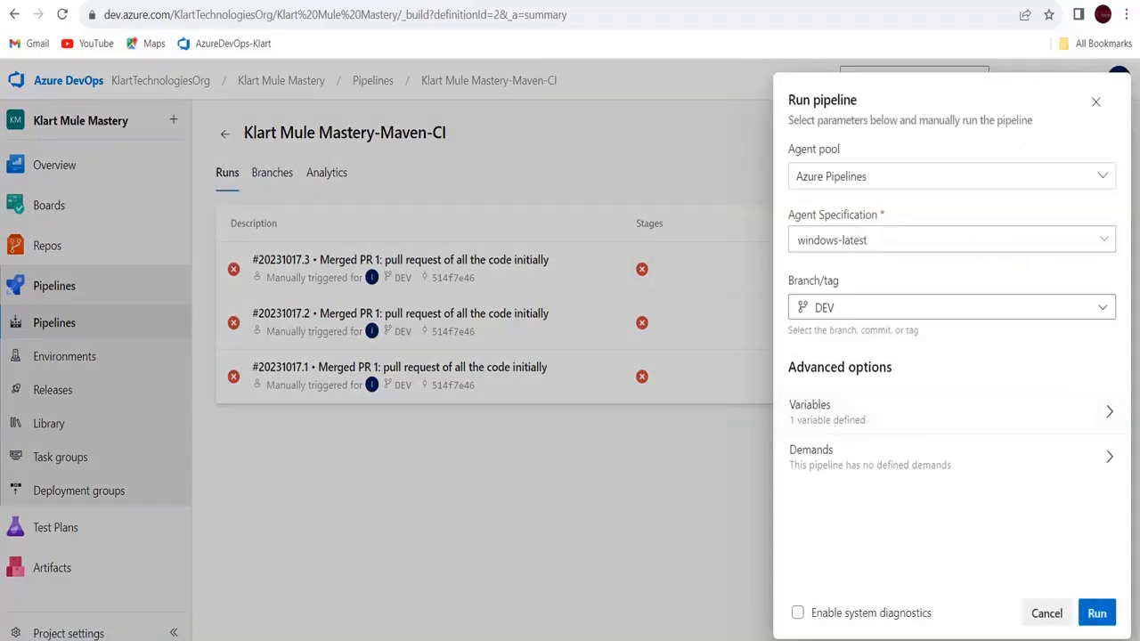
pyautogui.click(1104, 615)
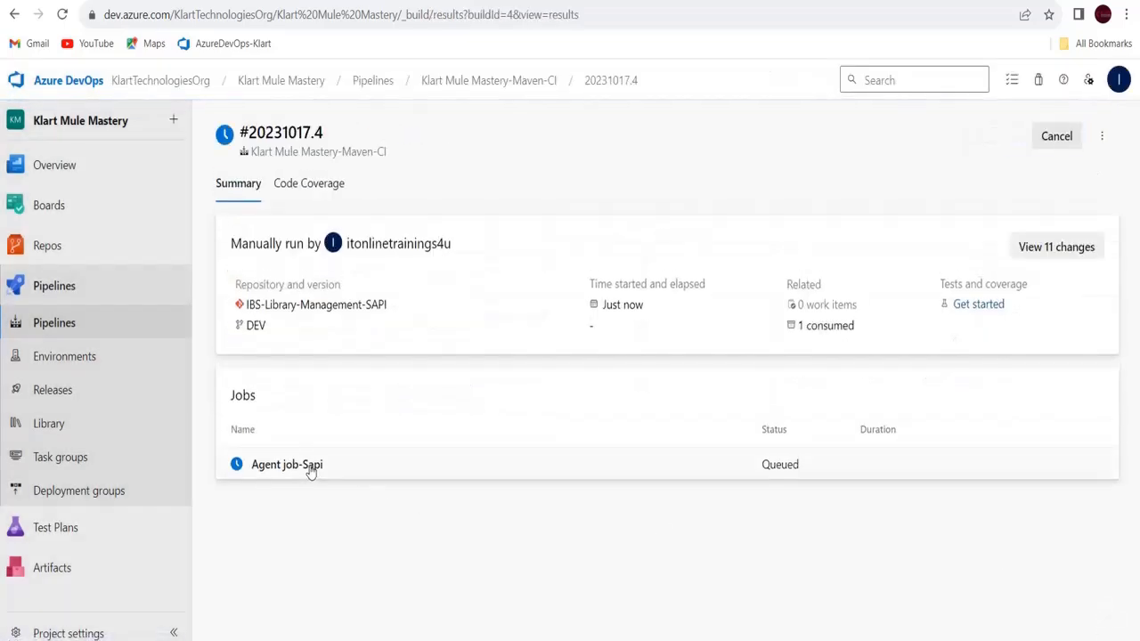
pyautogui.click(311, 472)
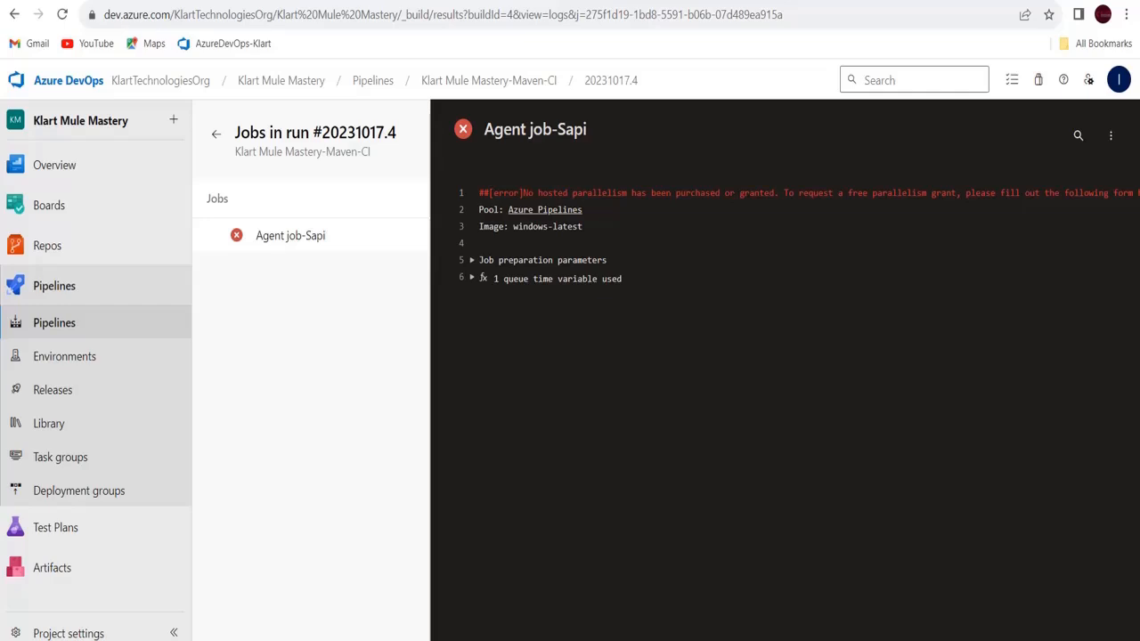
pyautogui.hscroll(10, 772, 634)
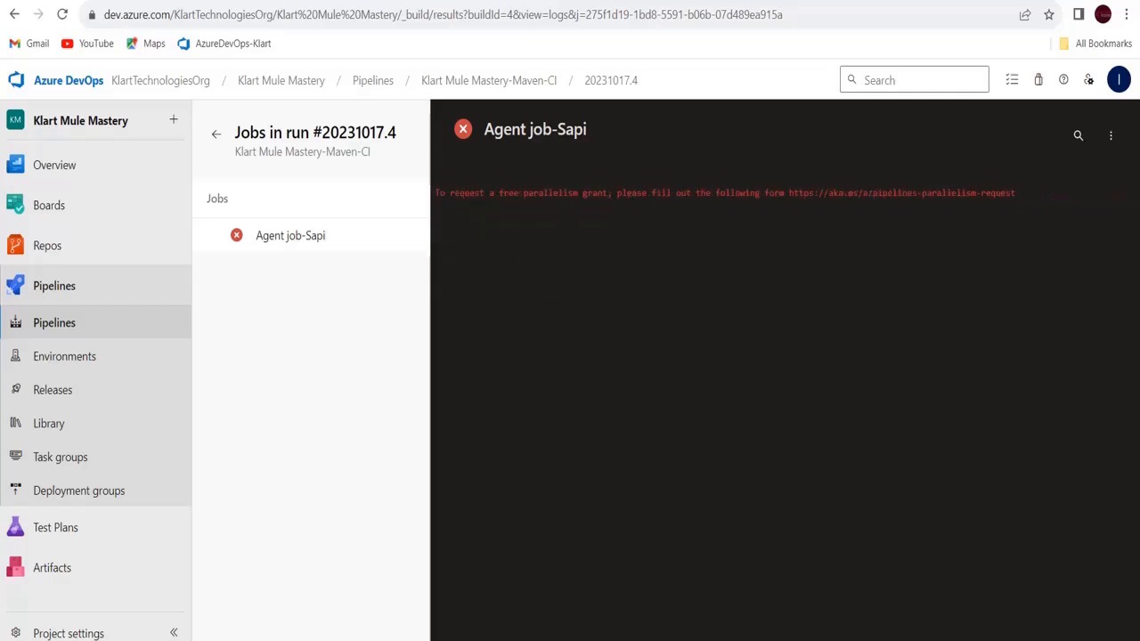
pyautogui.hscroll(-10, 721, 596)
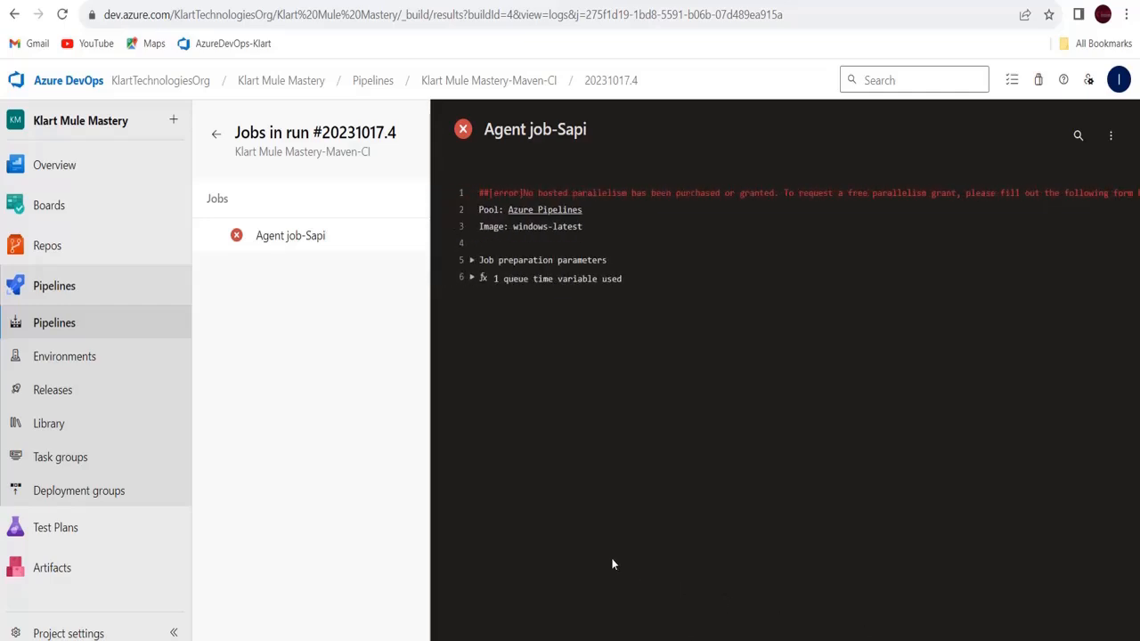
pyautogui.click(215, 133)
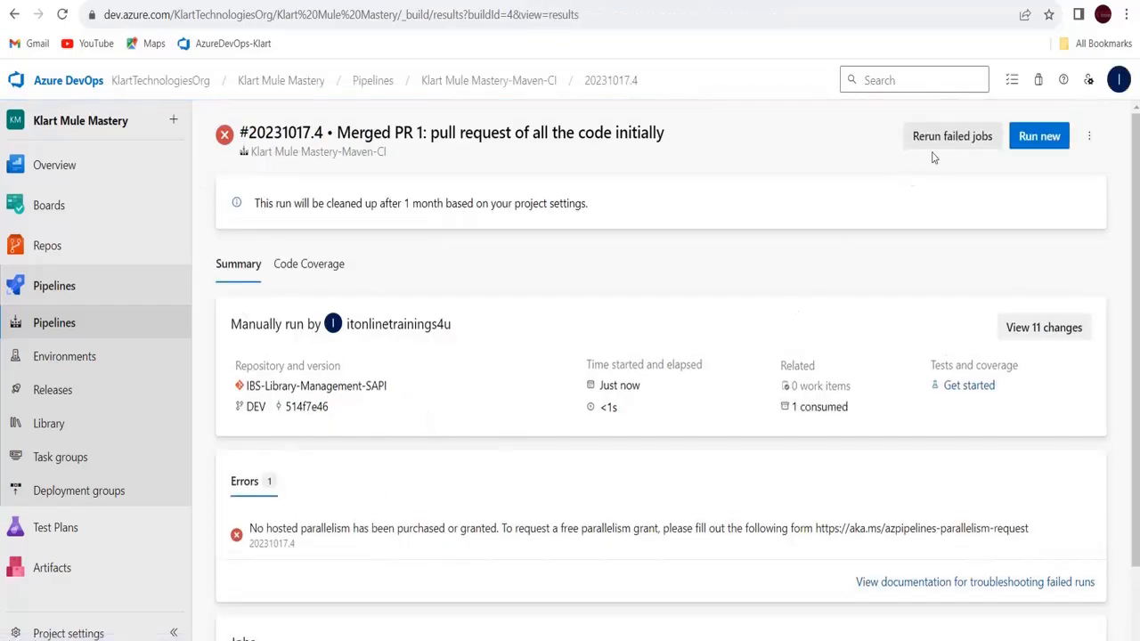
# Launch run #20231017.5 on DEV and check its Agent job-Sapi log
pyautogui.click(1049, 140)
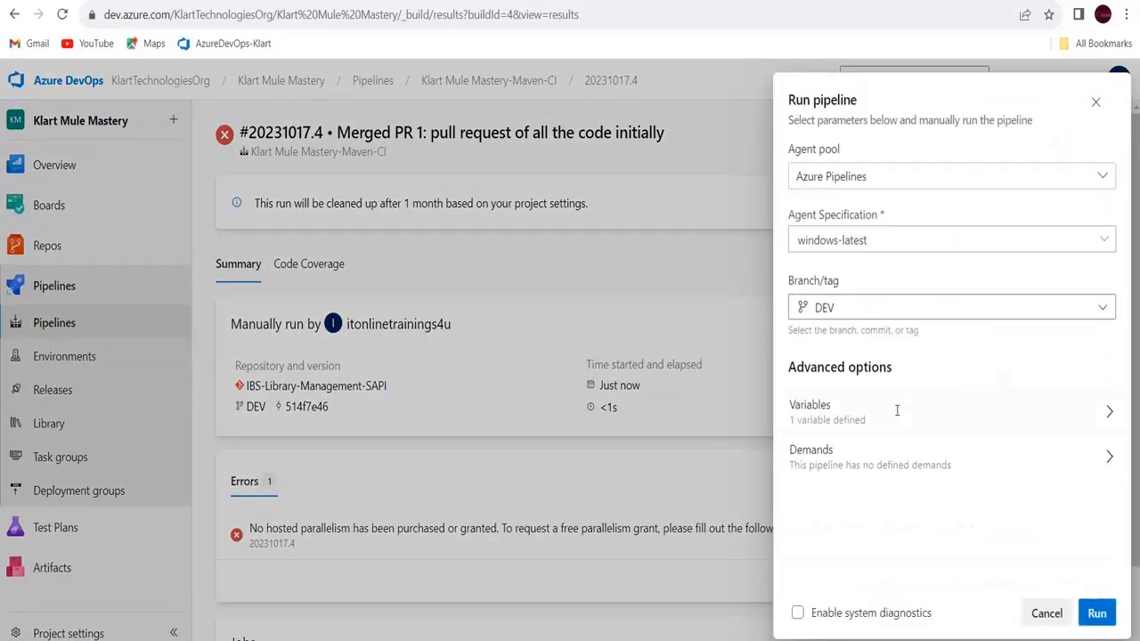
pyautogui.click(1097, 613)
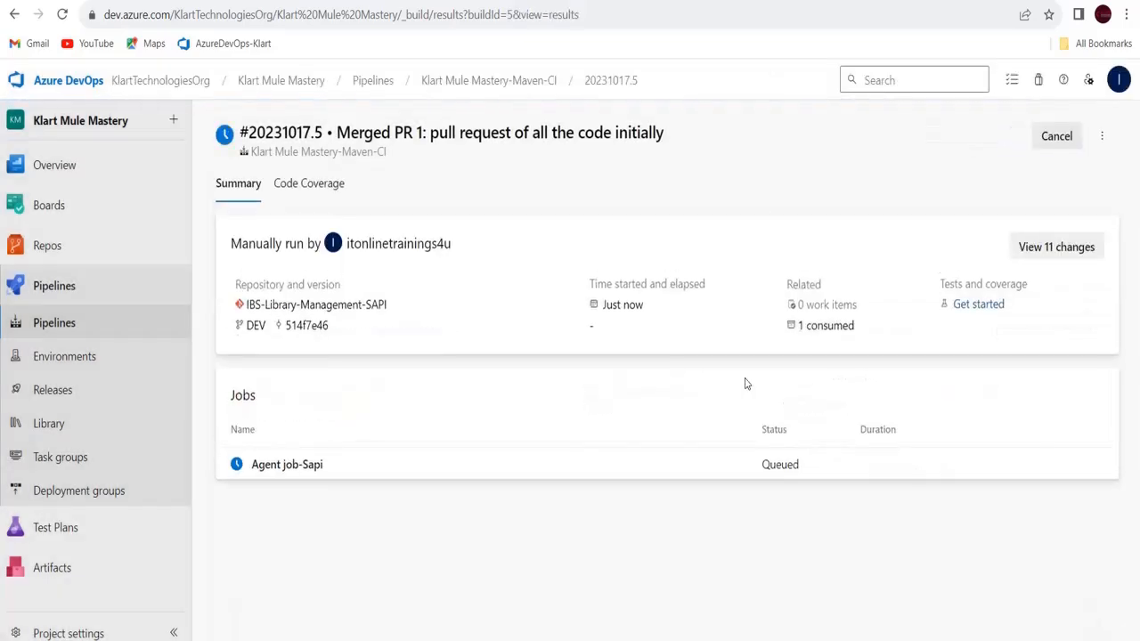
pyautogui.click(278, 461)
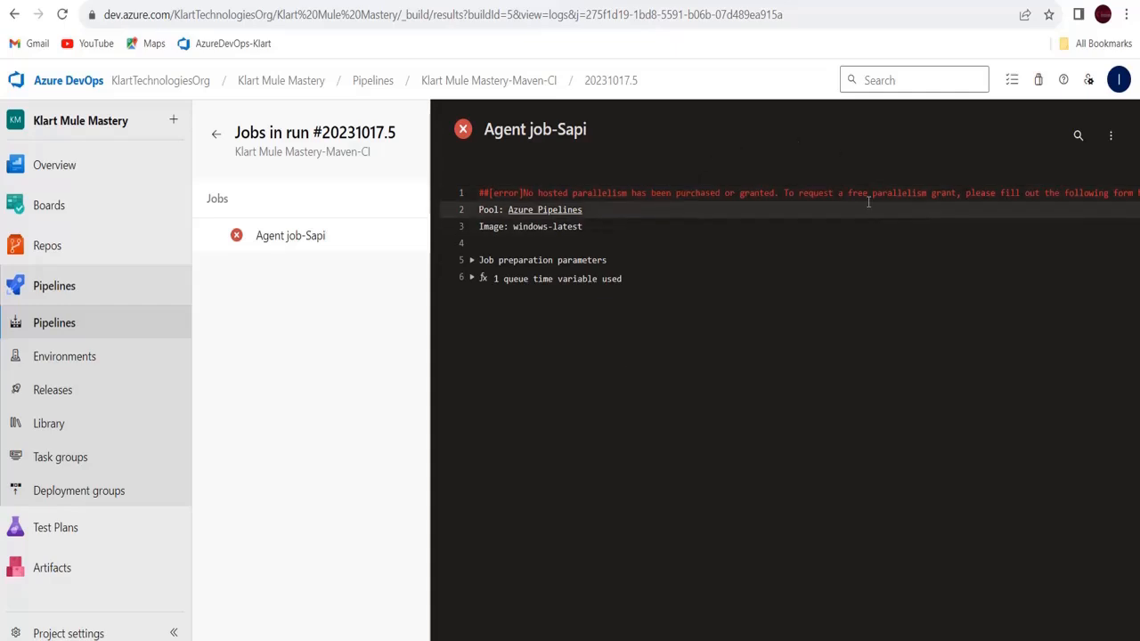
pyautogui.click(218, 138)
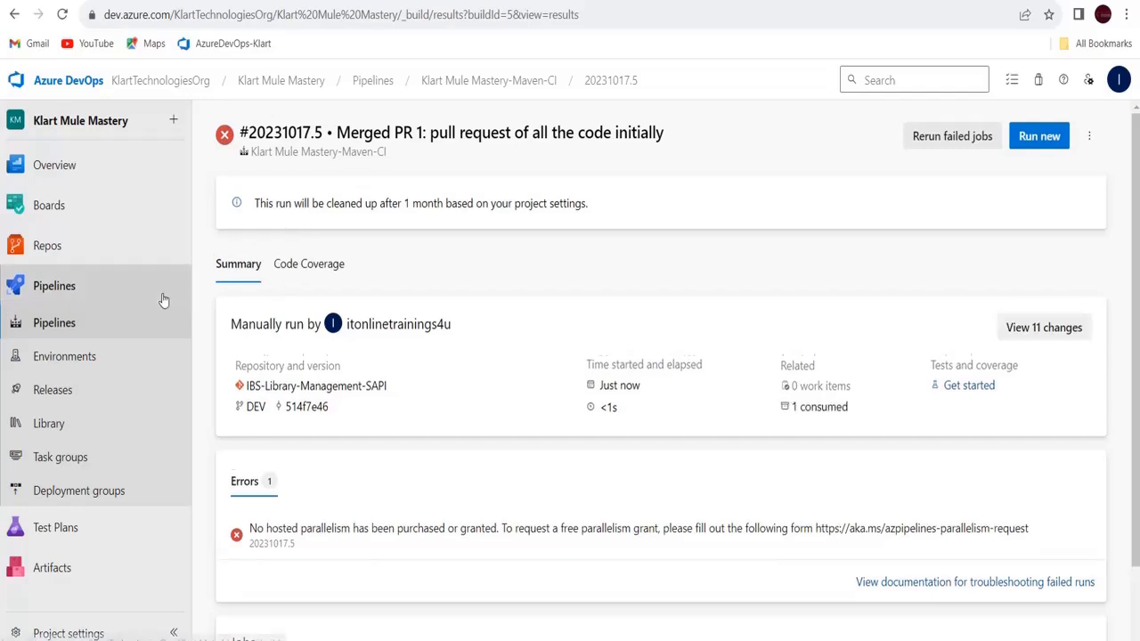
# Open the Maven-CI runs and delete runs #20231017.1 and #20231017.2
pyautogui.click(115, 324)
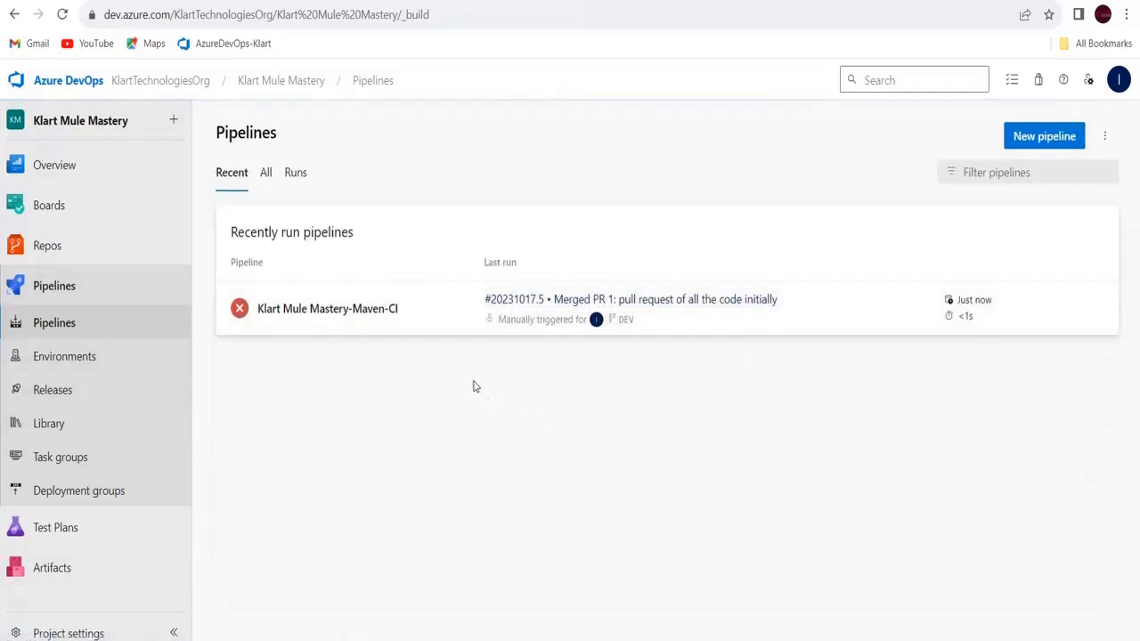
pyautogui.click(389, 317)
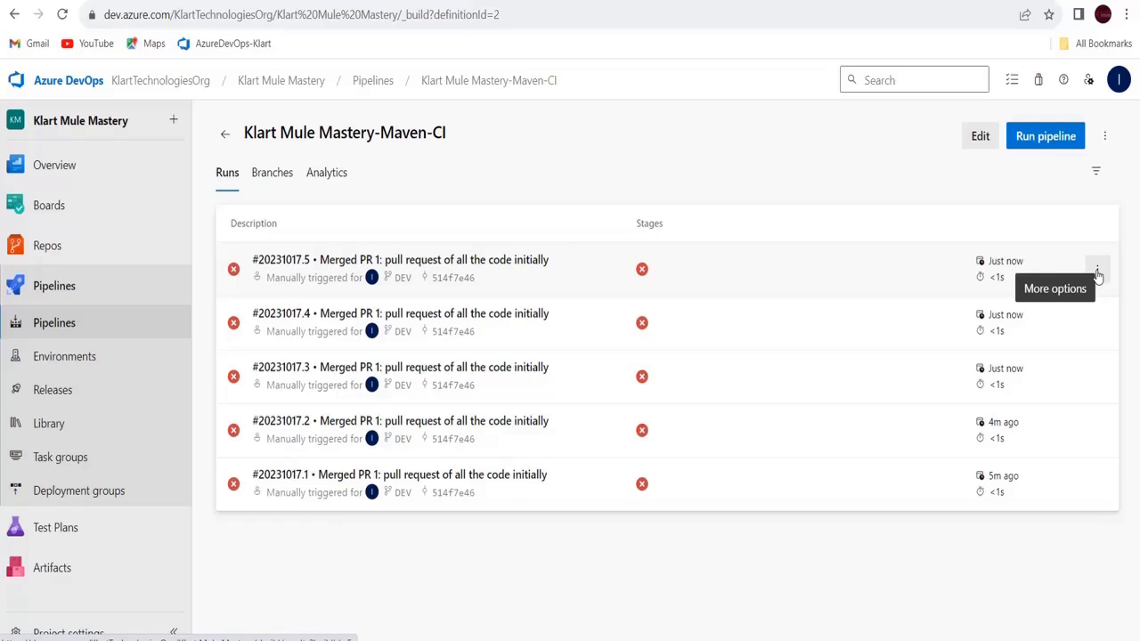
pyautogui.click(1097, 485)
pyautogui.click(991, 545)
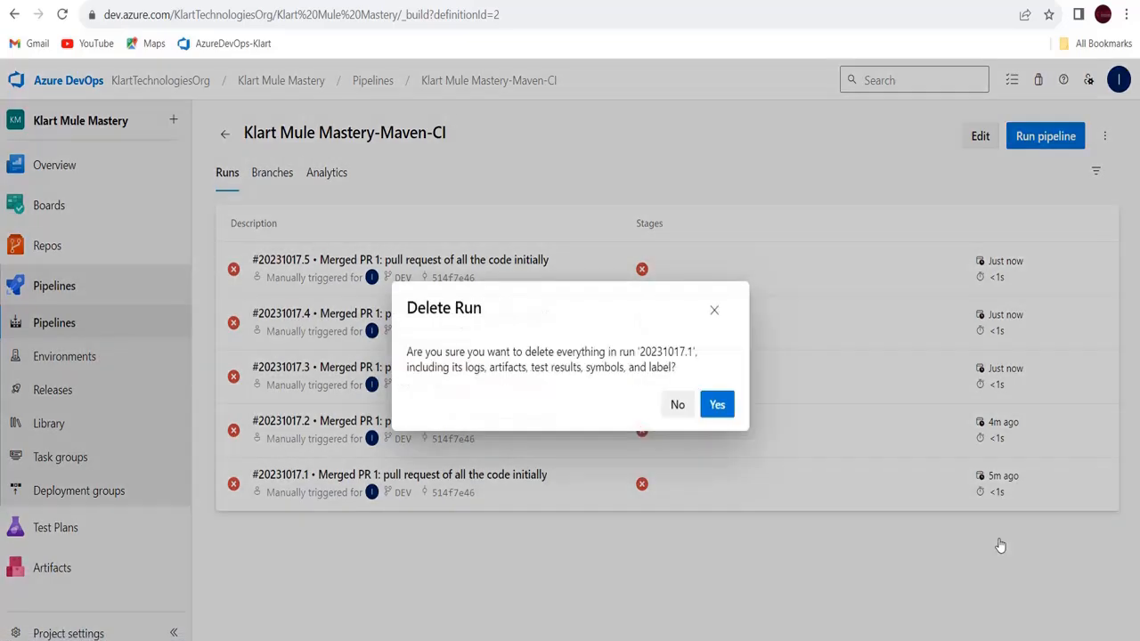
pyautogui.click(718, 405)
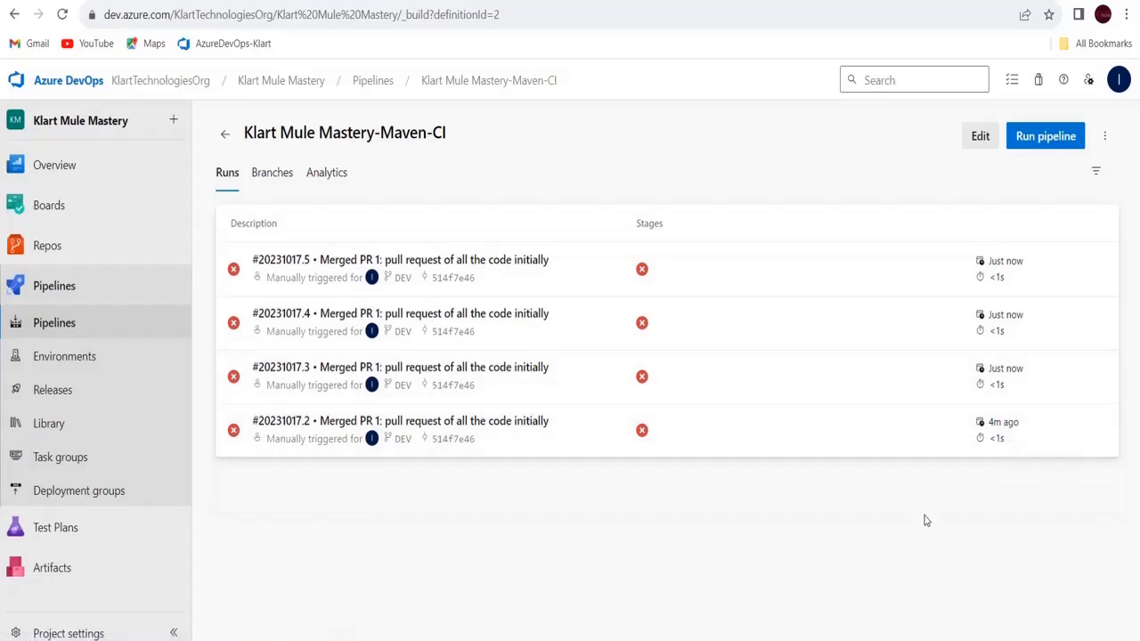
pyautogui.click(1097, 437)
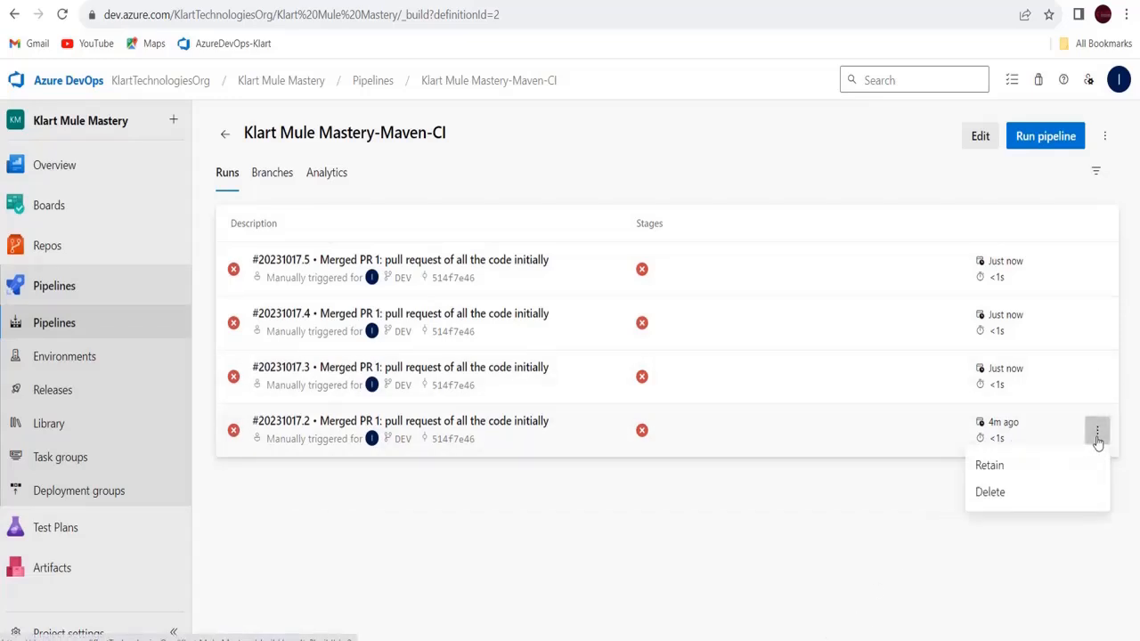
pyautogui.click(1012, 491)
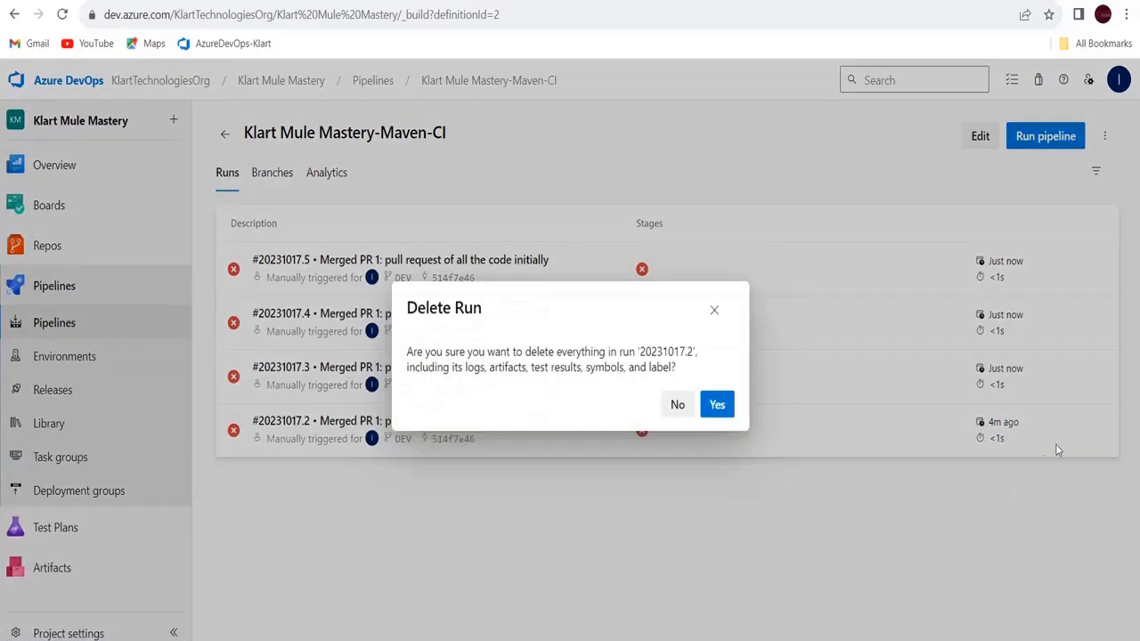
pyautogui.click(724, 409)
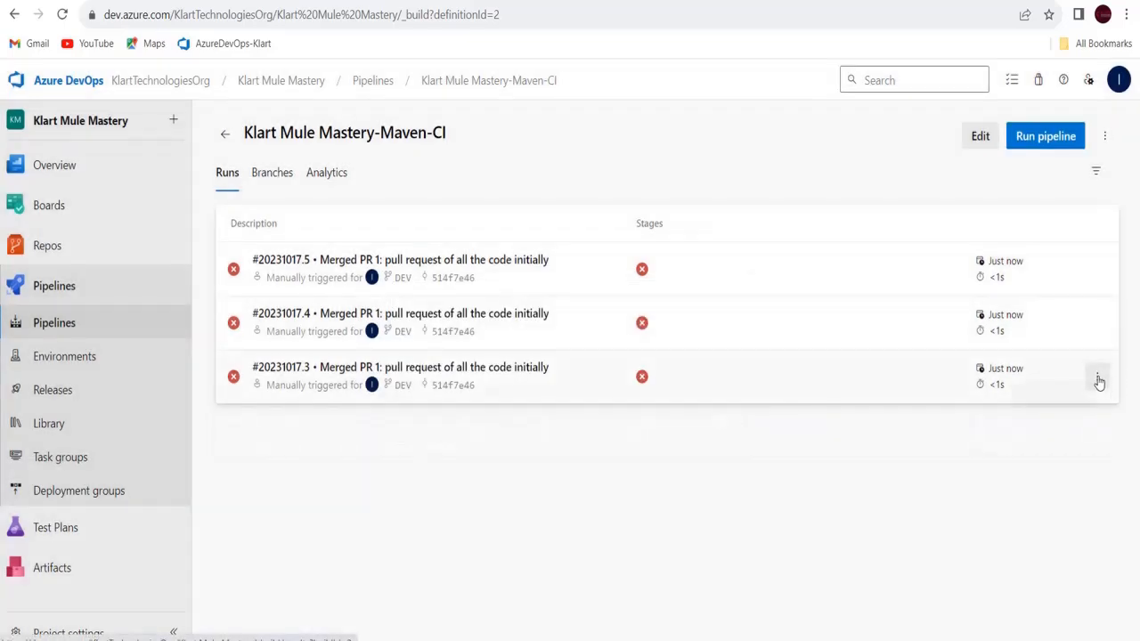
# Delete runs #20231017.3 and #20231017.4 as well
pyautogui.click(1099, 382)
pyautogui.click(991, 446)
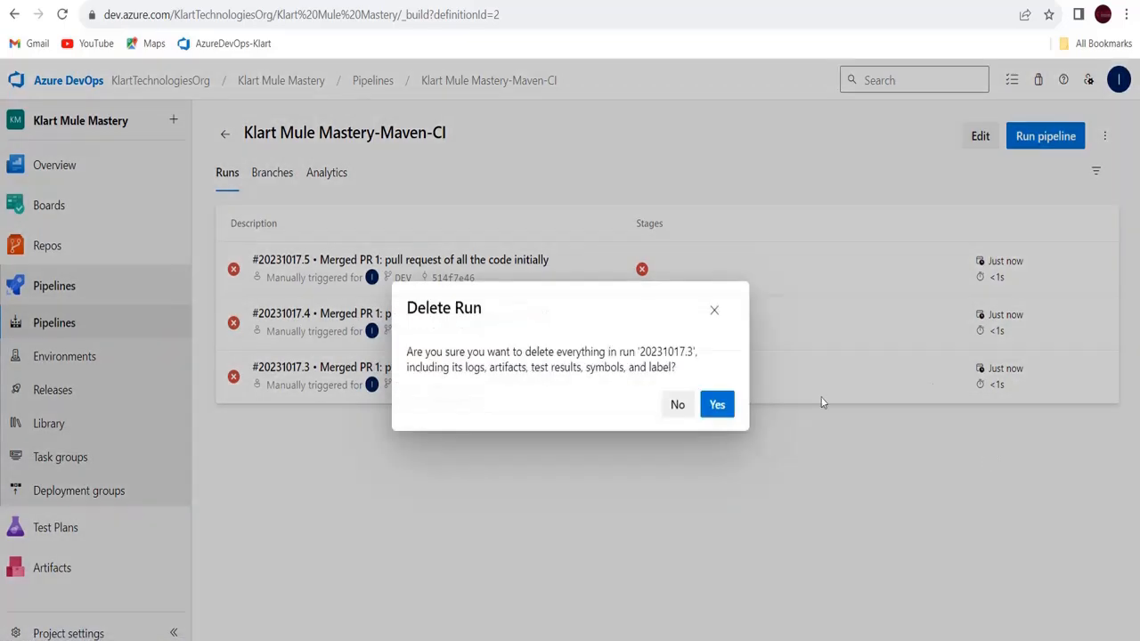
pyautogui.click(727, 406)
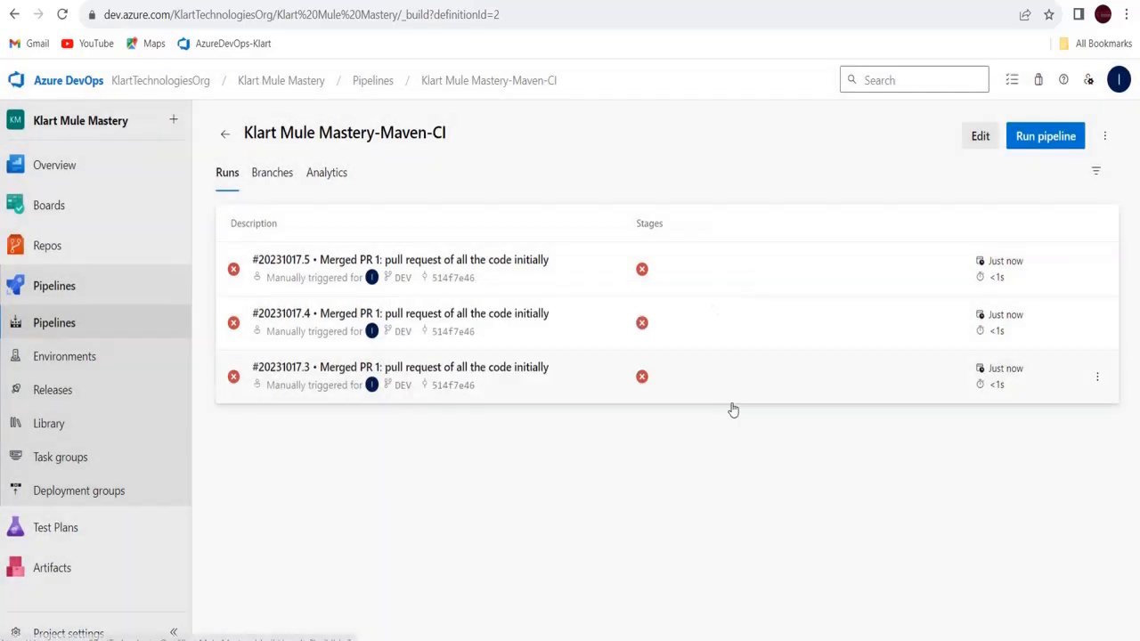
pyautogui.click(1098, 325)
pyautogui.click(1015, 380)
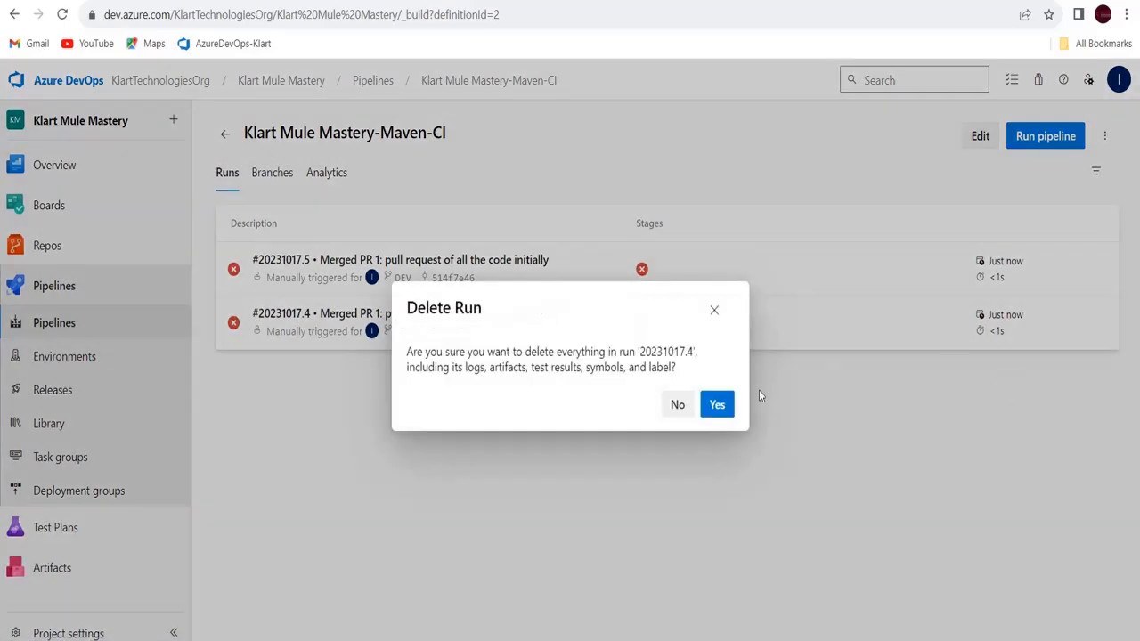
pyautogui.click(724, 405)
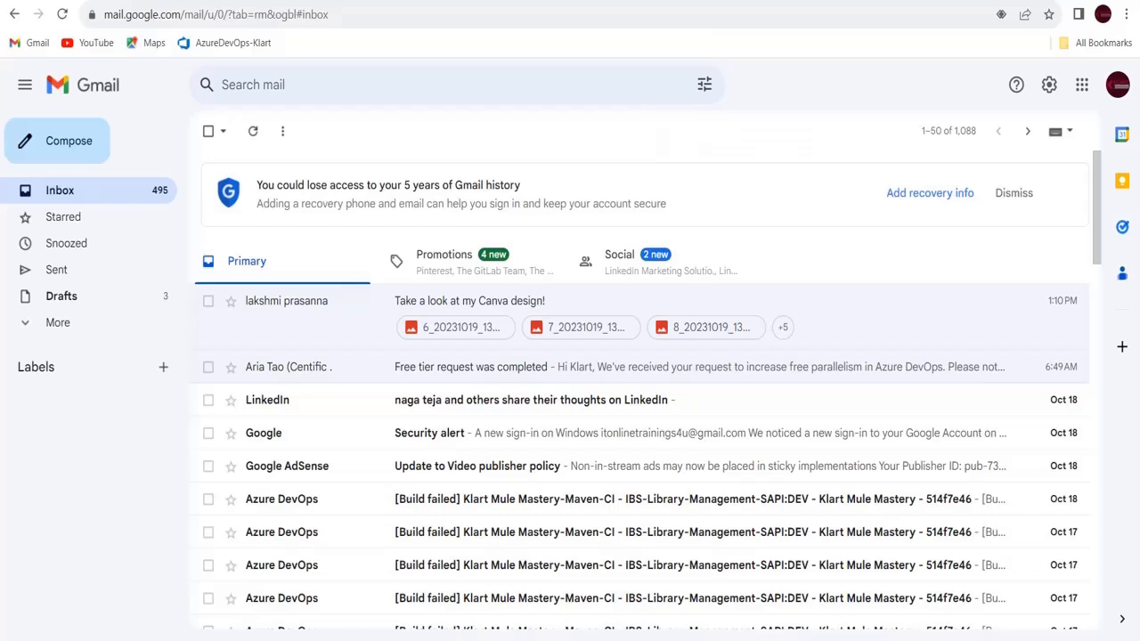
# Read the 'Free tier request was completed' email, select KlartTechnologiesOrg, then return to Azure DevOps
pyautogui.click(693, 367)
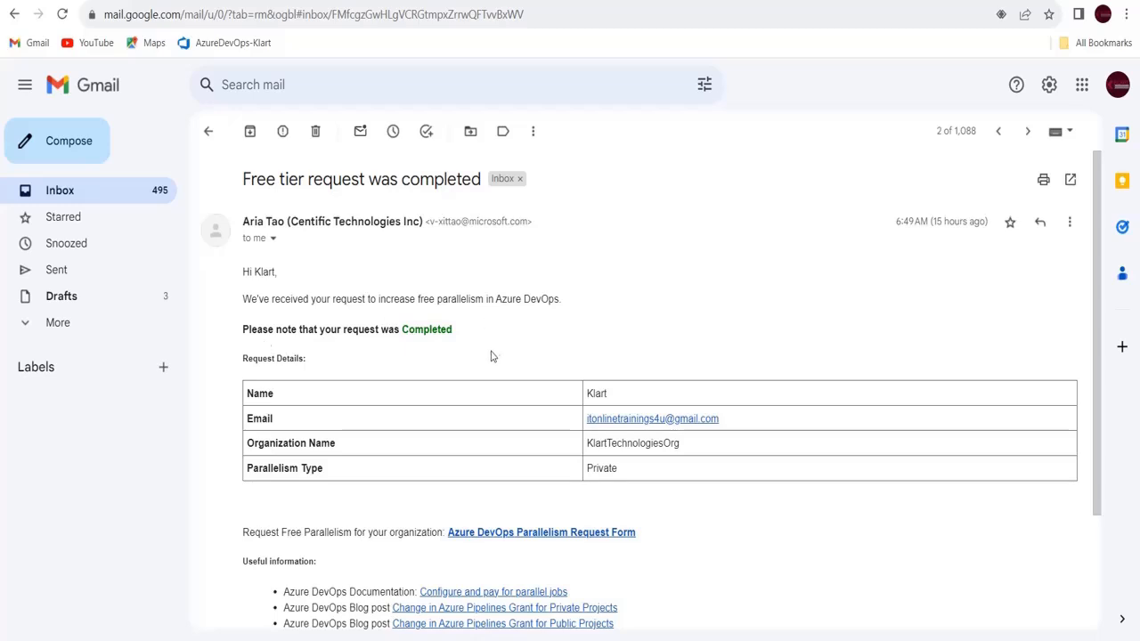
pyautogui.doubleClick(648, 443)
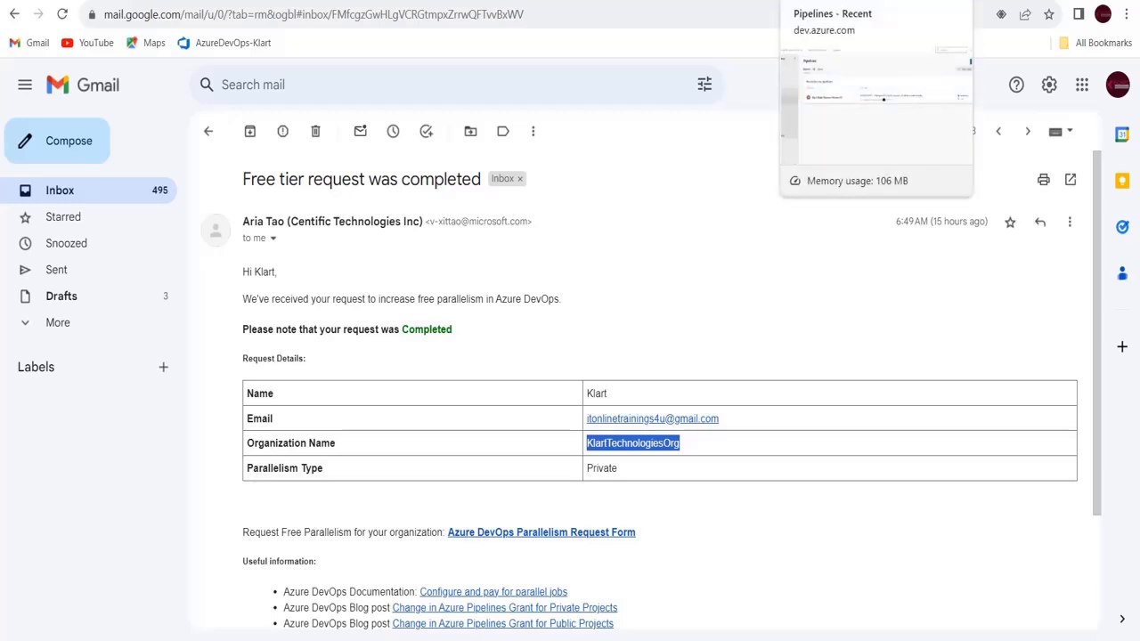
pyautogui.click(828, 0)
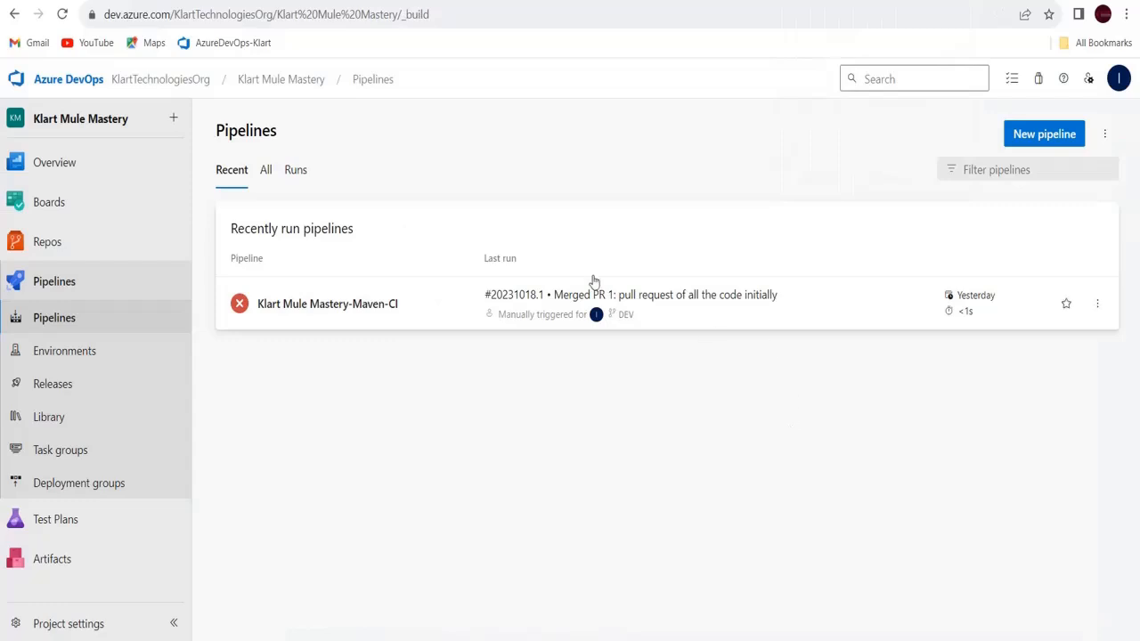
# Start run 20231019.1 of the Maven-CI pipeline on DEV and view the Agent job-Sapi log
pyautogui.click(344, 306)
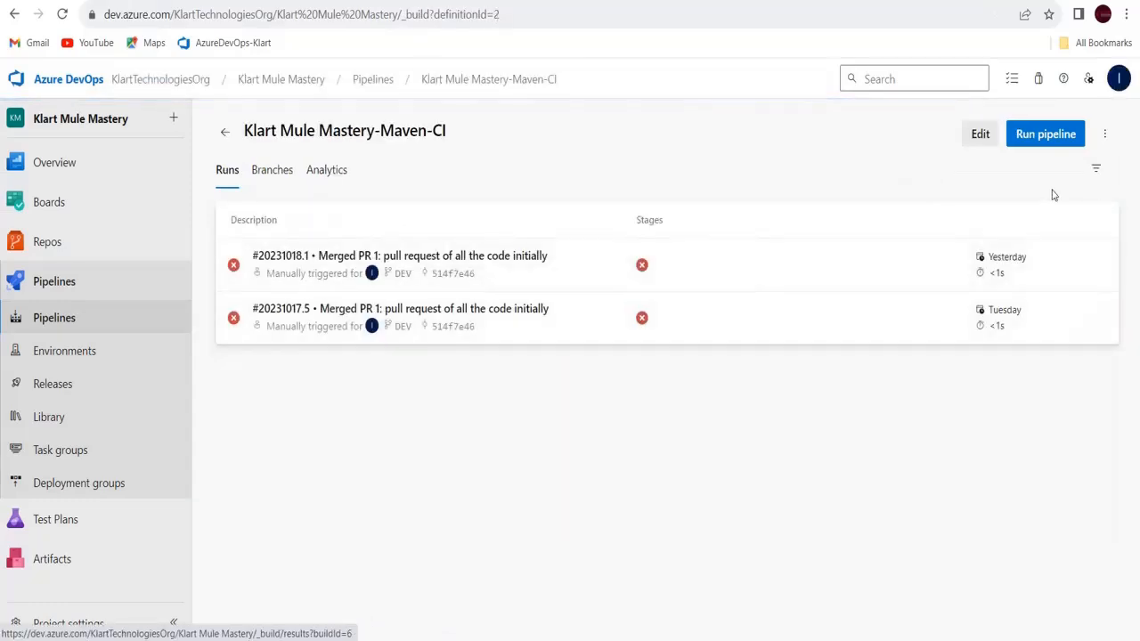
pyautogui.click(1054, 140)
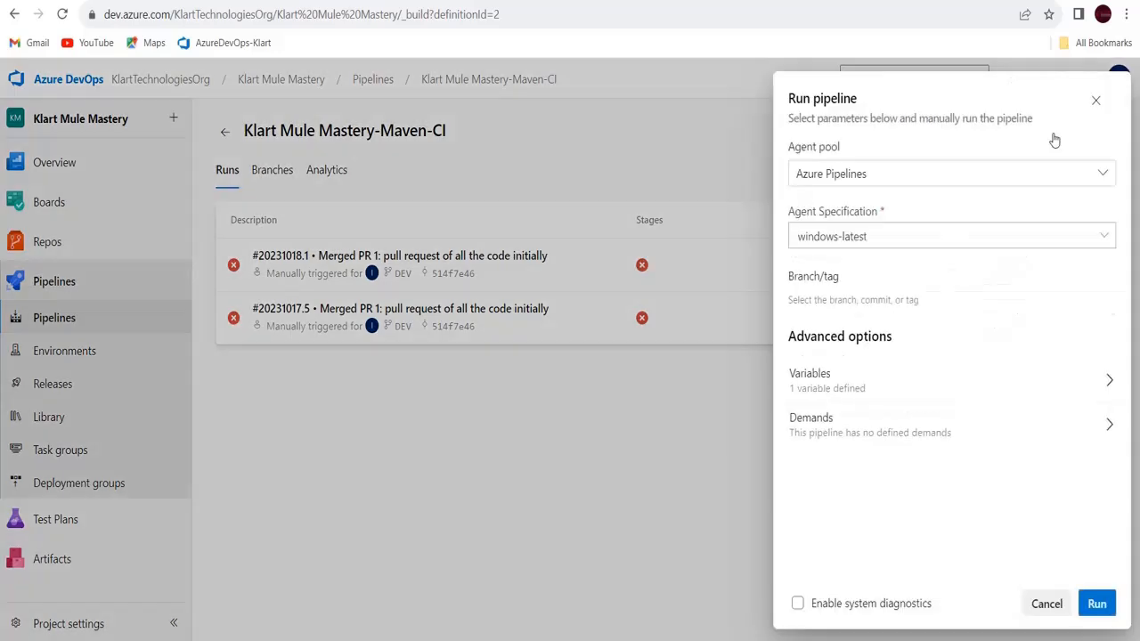
pyautogui.click(1098, 605)
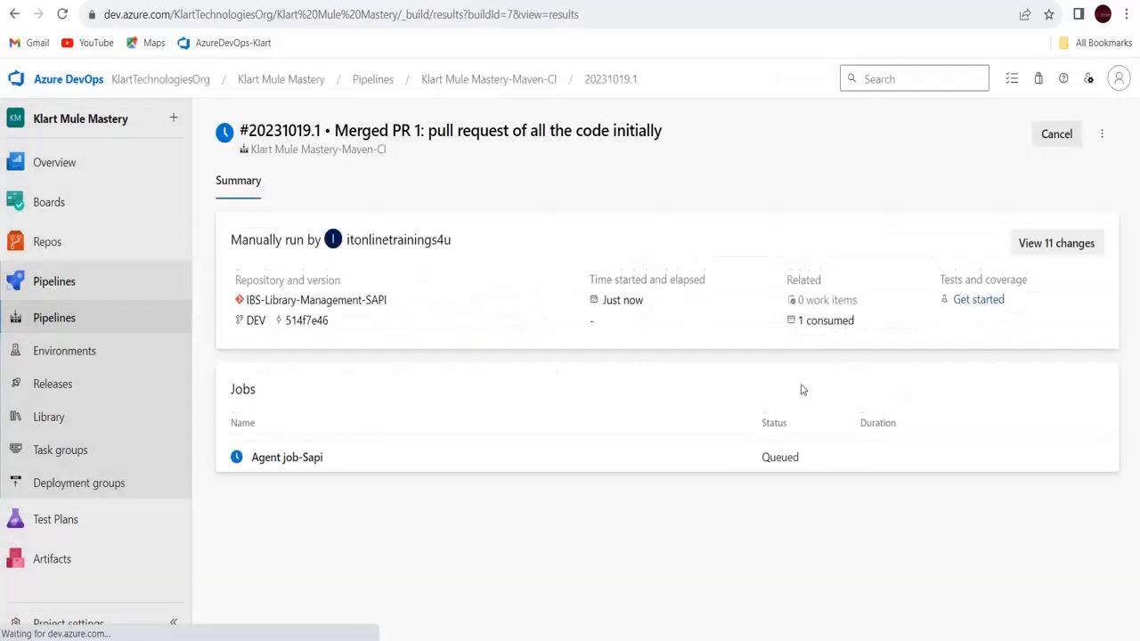
pyautogui.click(283, 465)
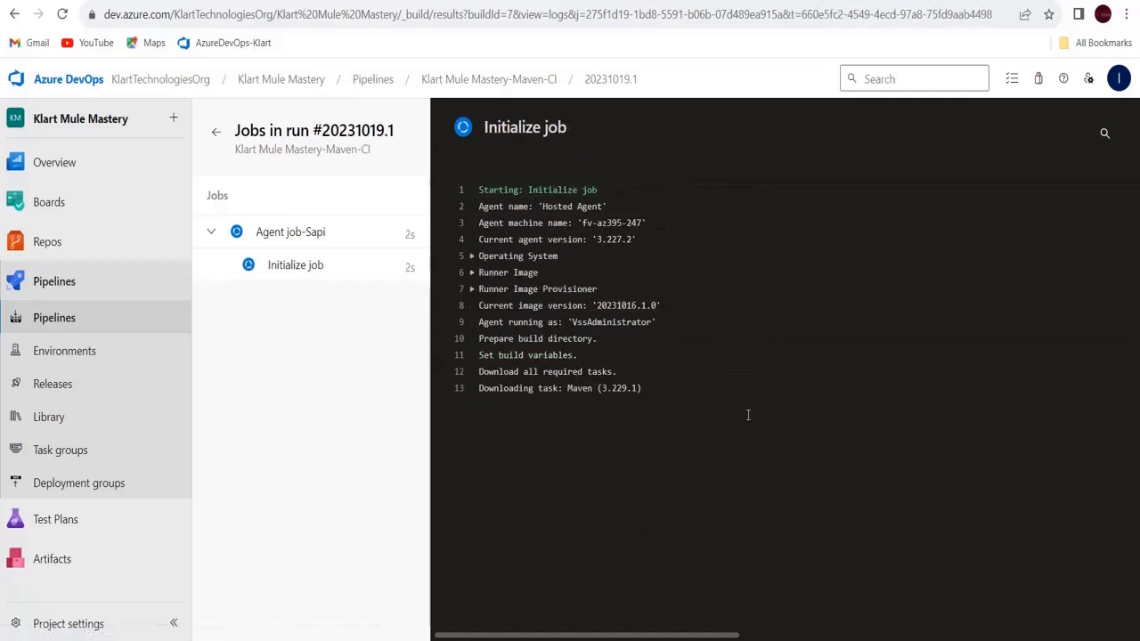
# Open the Pipelines list in a new browser tab
pyautogui.rightClick(69, 320)
pyautogui.click(94, 333)
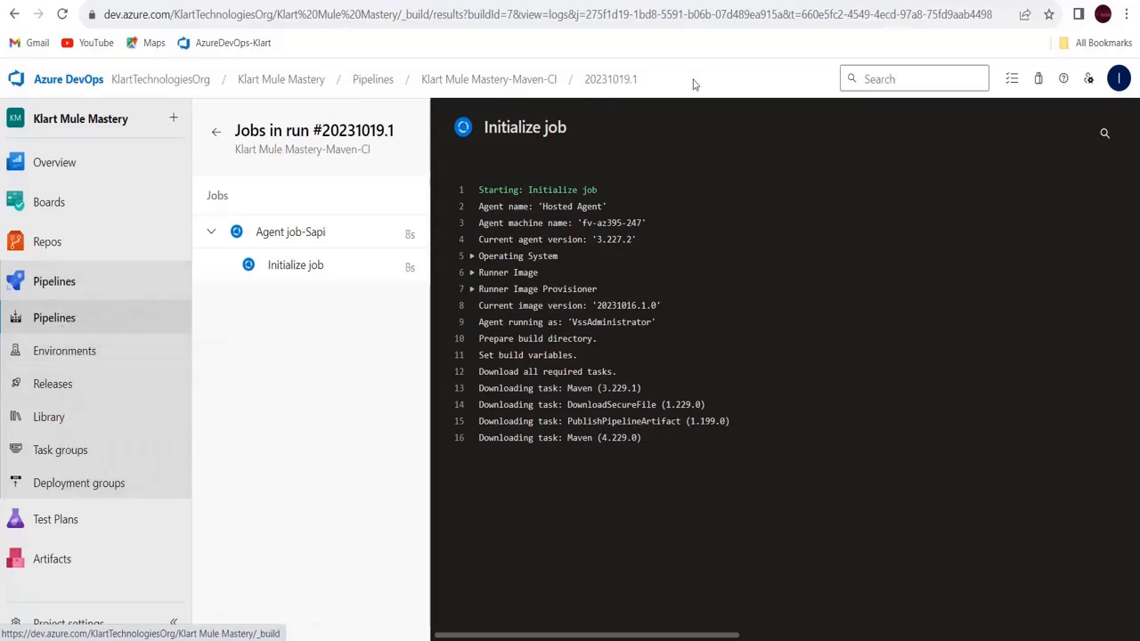
pyautogui.click(372, 79)
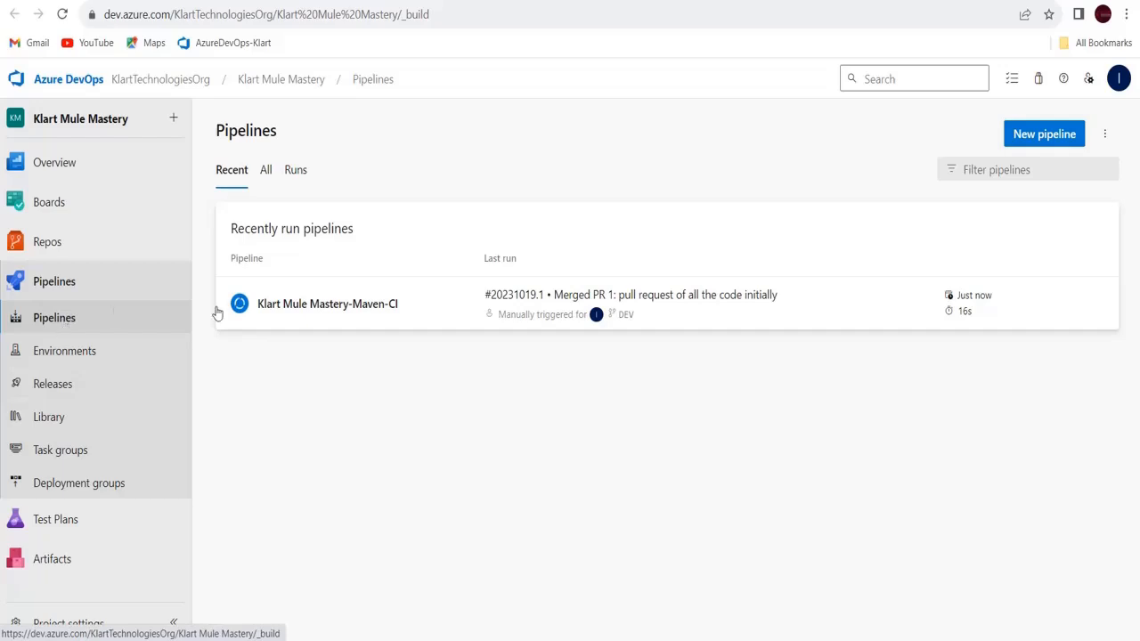
# Review the Maven-CI pipeline's tasks in the editor, then watch run 20231019.1's Maven pom.xml step
pyautogui.click(311, 305)
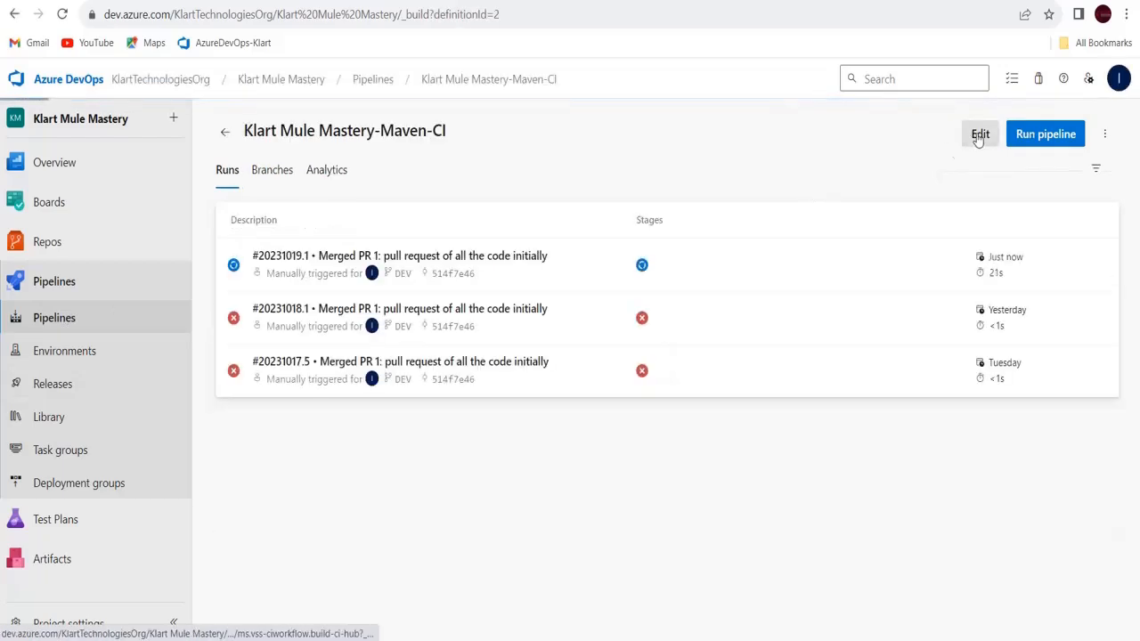
pyautogui.click(979, 135)
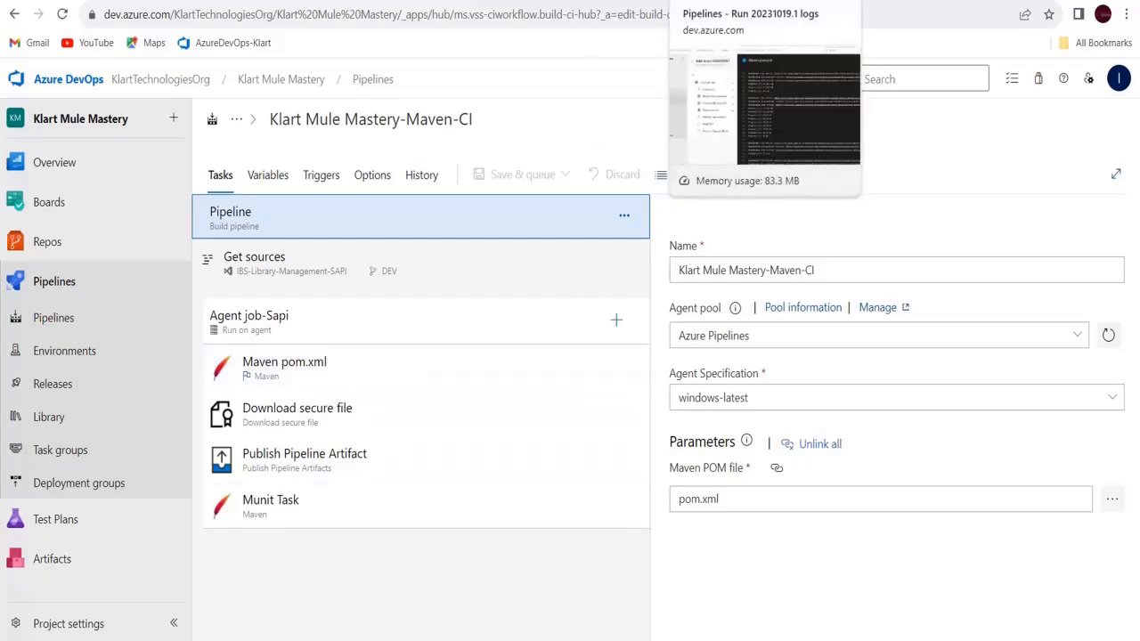
pyautogui.click(765, 0)
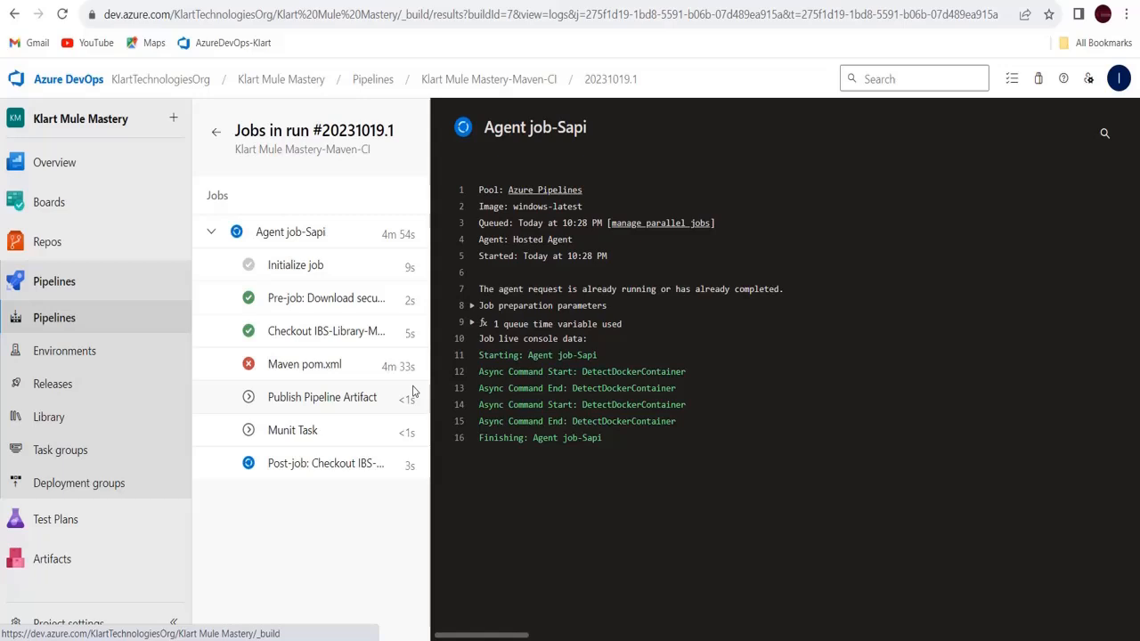
# Show the log of the failed Maven pom.xml step in run #20231019.1
pyautogui.click(343, 363)
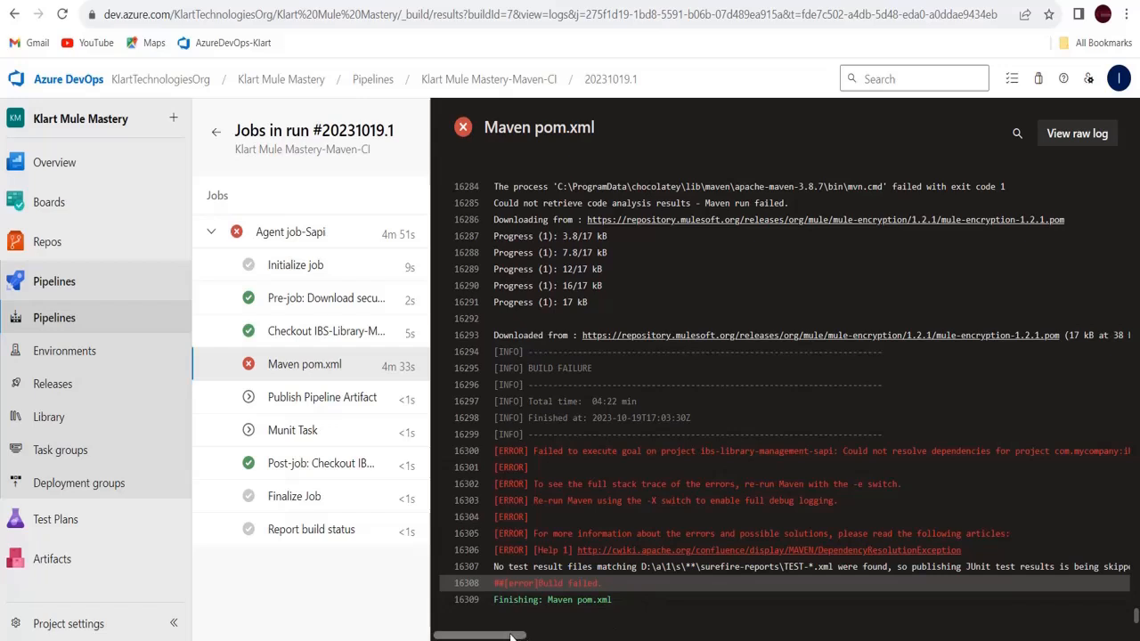
# Scroll the Maven log right to the 401 Unauthorized error, then open a new browser tab
pyautogui.moveTo(510, 636); pyautogui.dragTo(749, 612)
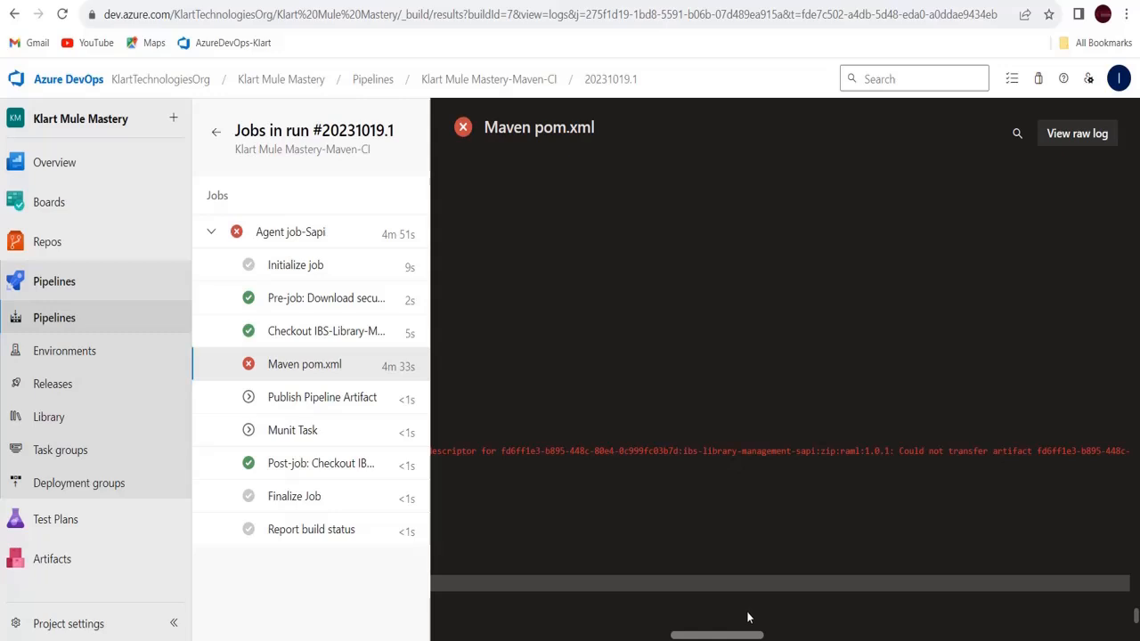
pyautogui.moveTo(748, 617); pyautogui.dragTo(1050, 569)
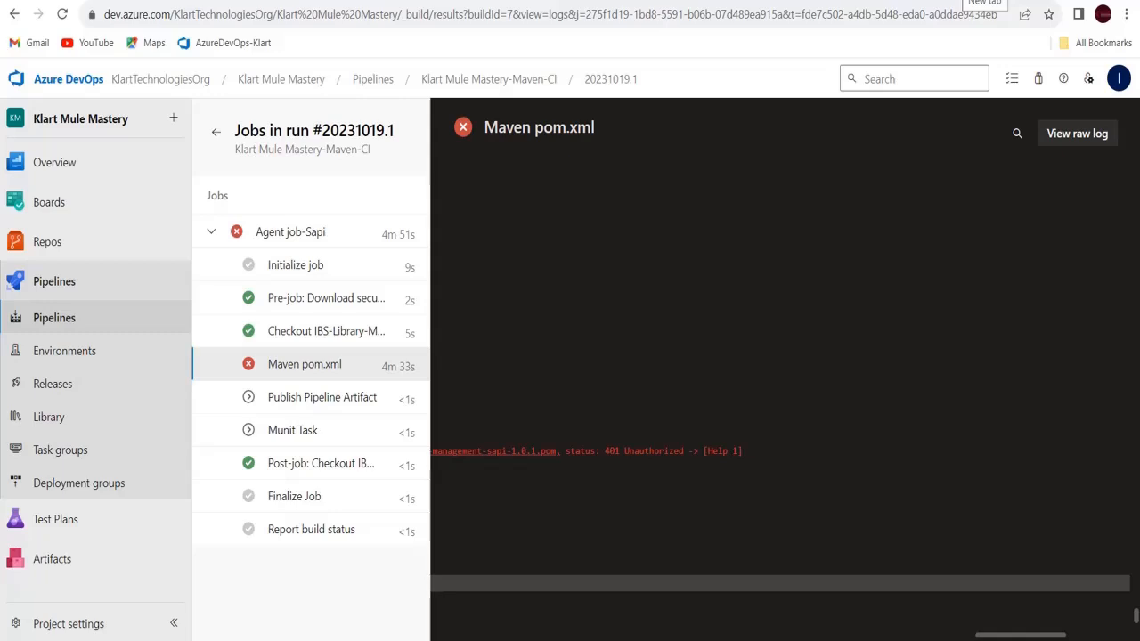
pyautogui.click(983, 2)
pyautogui.click(977, 18)
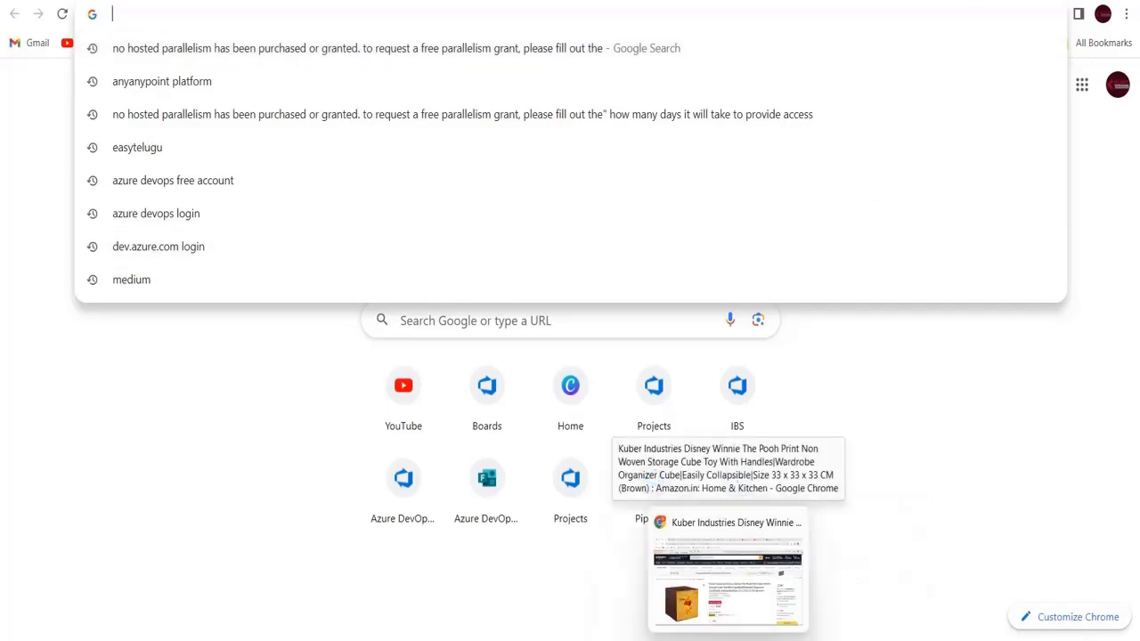
# Check the MuleRepository server credentials in settings.xml, then return to the Azure DevOps pipeline page
pyautogui.click(793, 640)
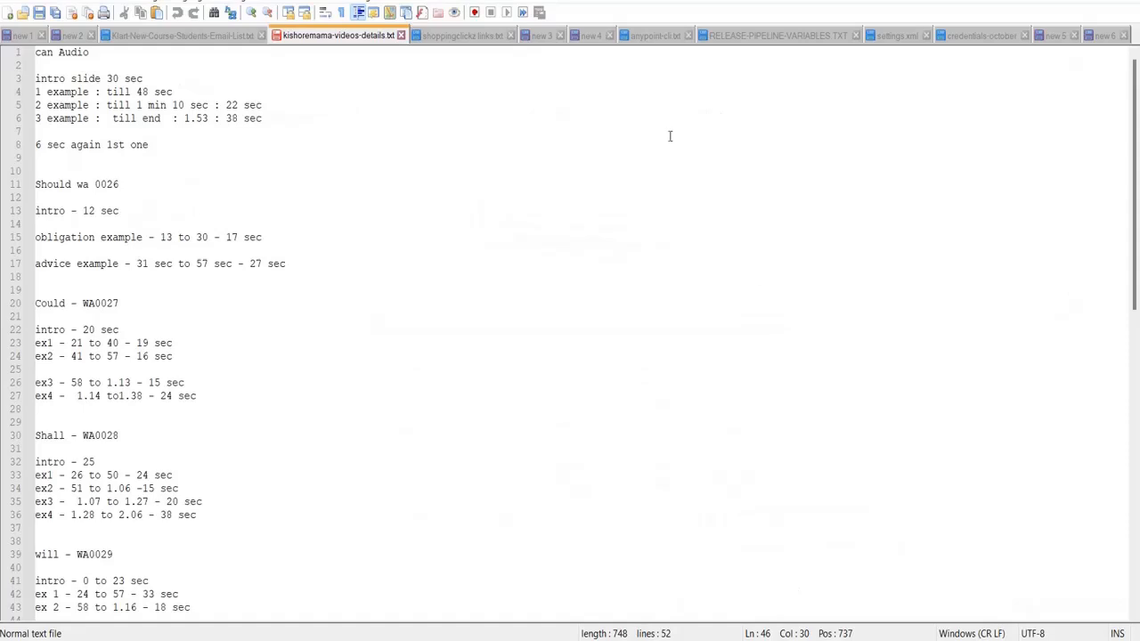
pyautogui.click(898, 36)
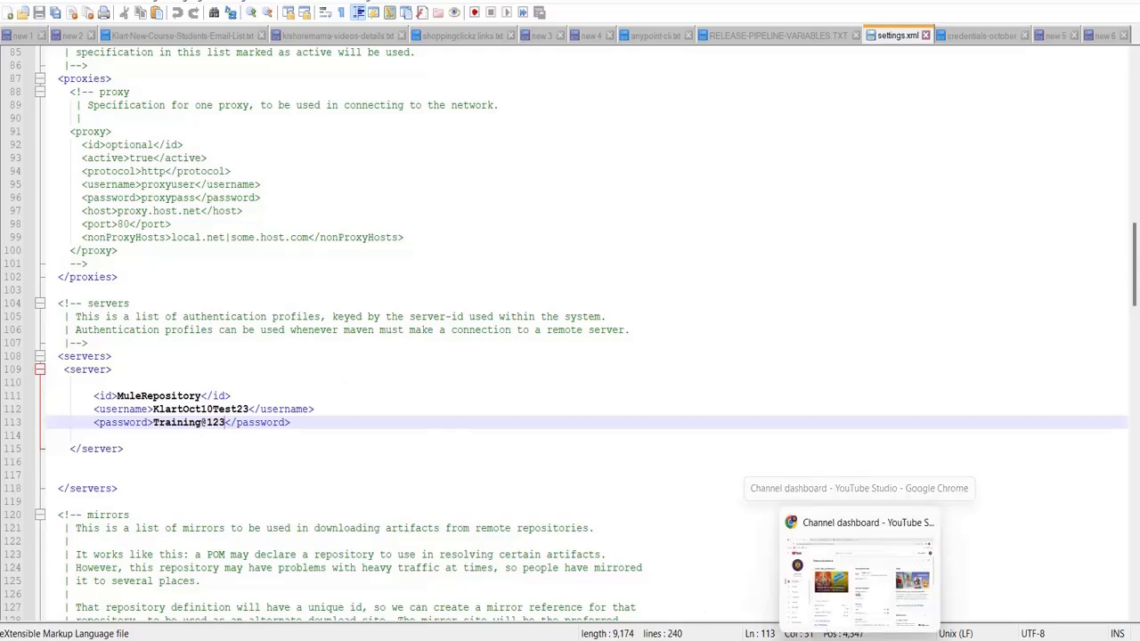
pyautogui.moveTo(762, 640)
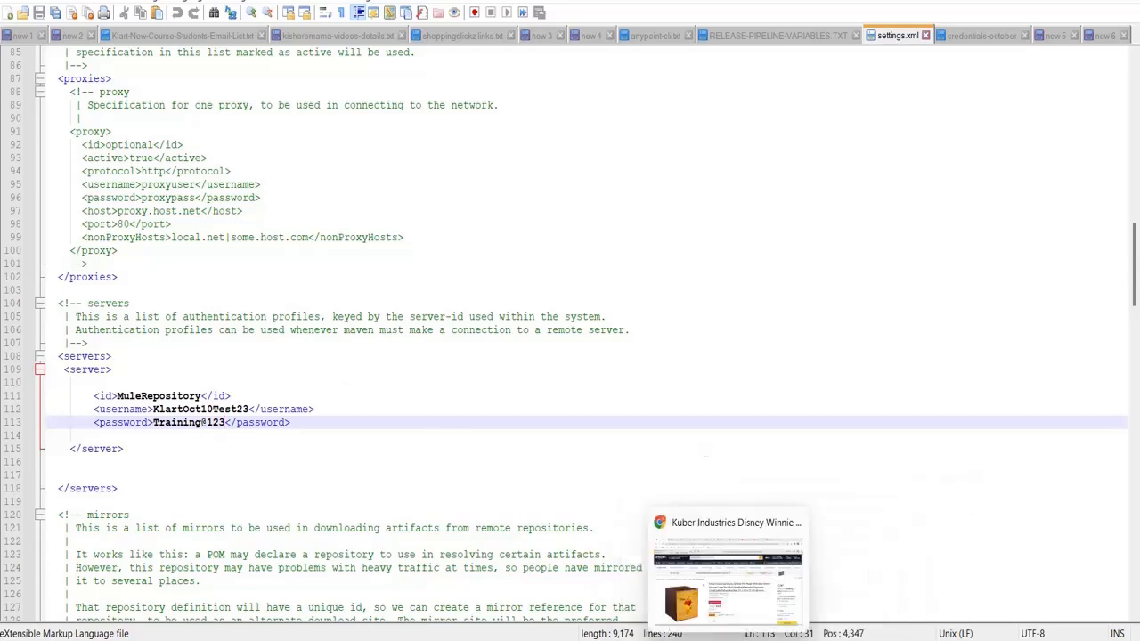
pyautogui.click(697, 639)
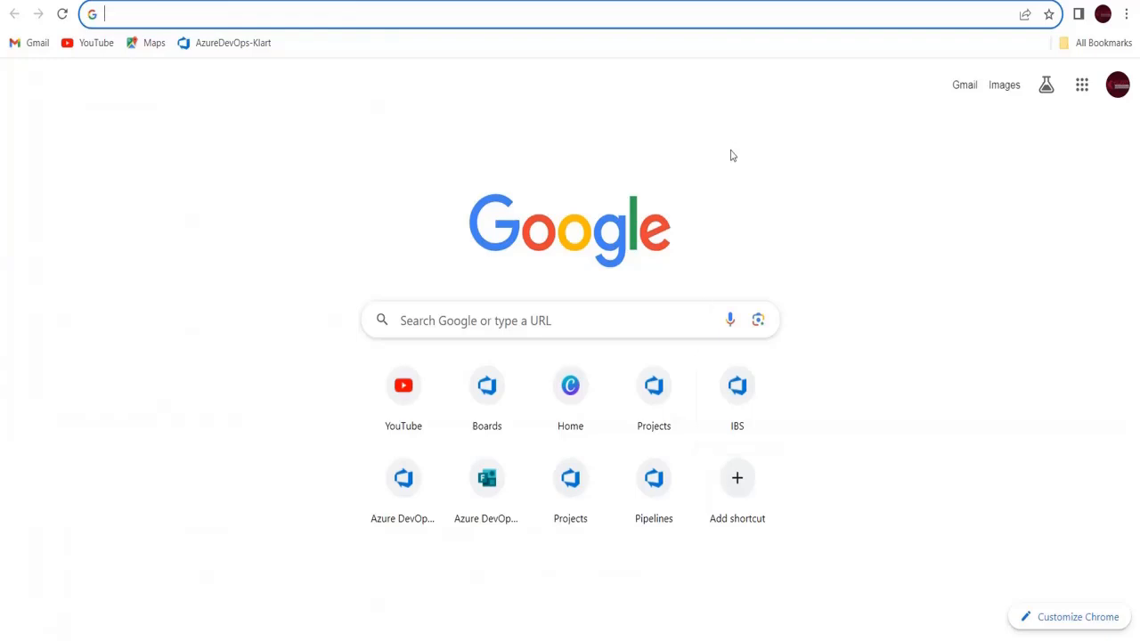
pyautogui.click(749, 2)
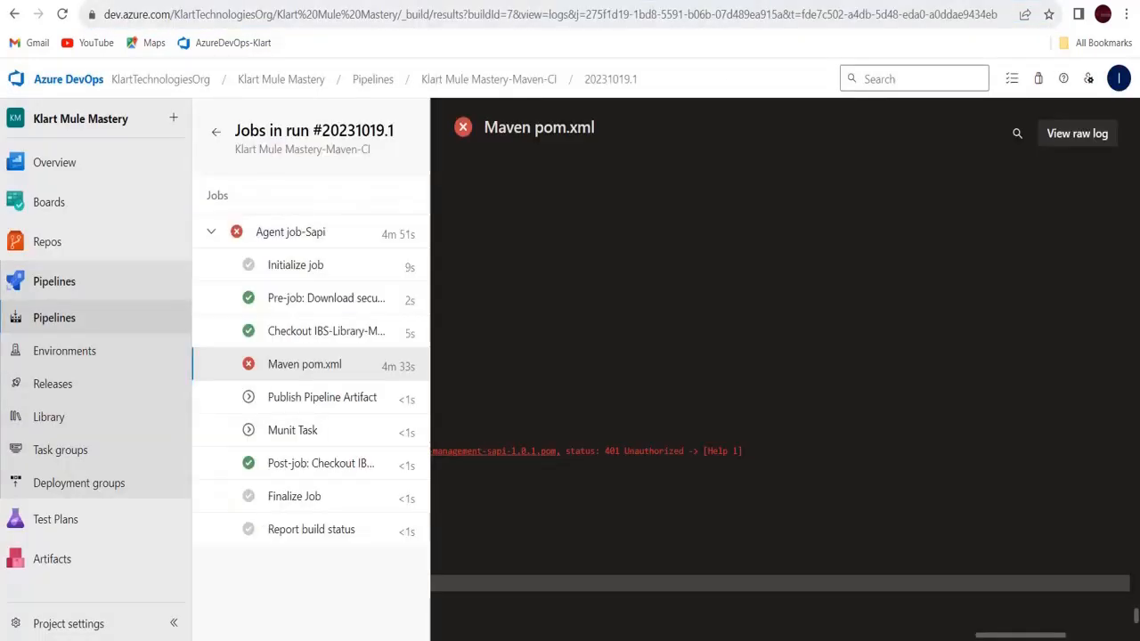
# Go to Anypoint Platform via 'any' in a new tab and sign in
pyautogui.hotkey('ctrl', 't')
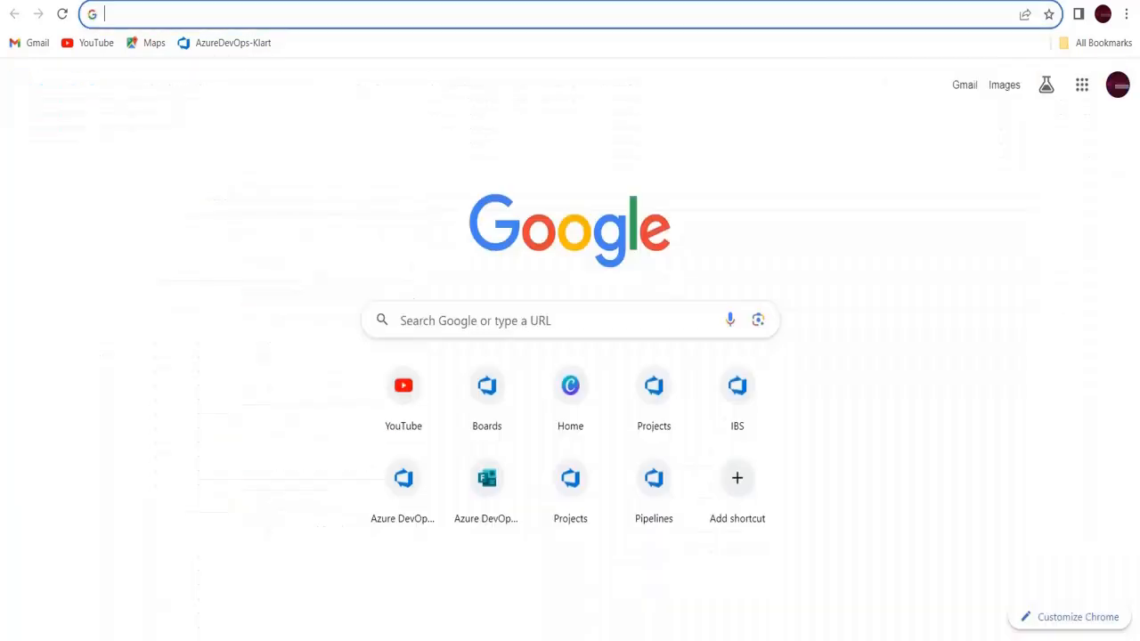
pyautogui.click(878, 16)
pyautogui.write('any')
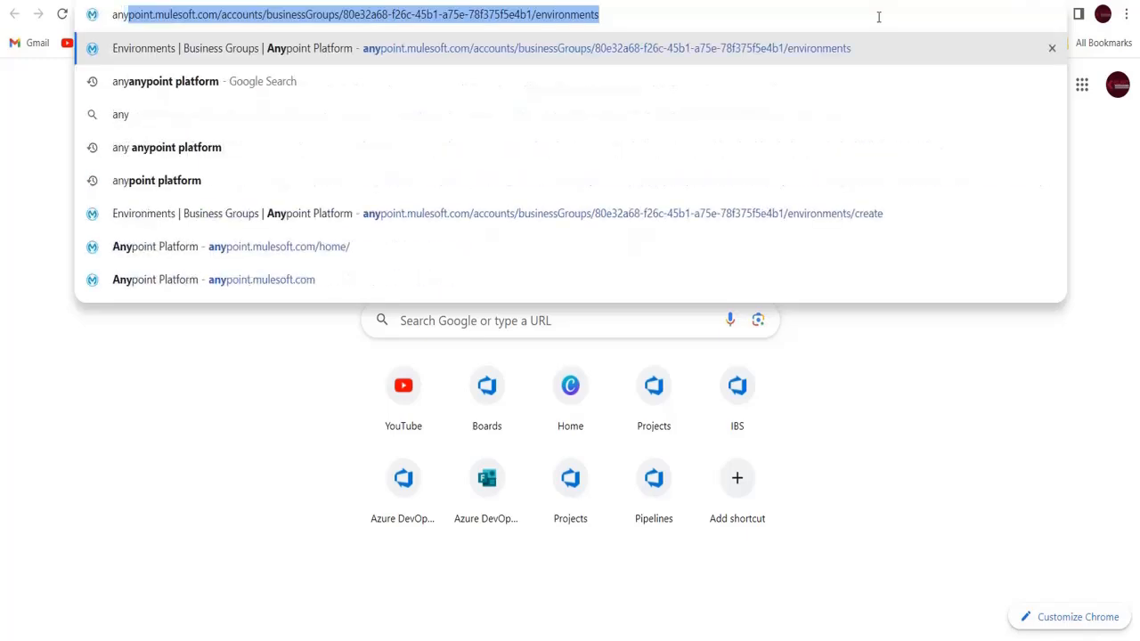
pyautogui.press('Return')
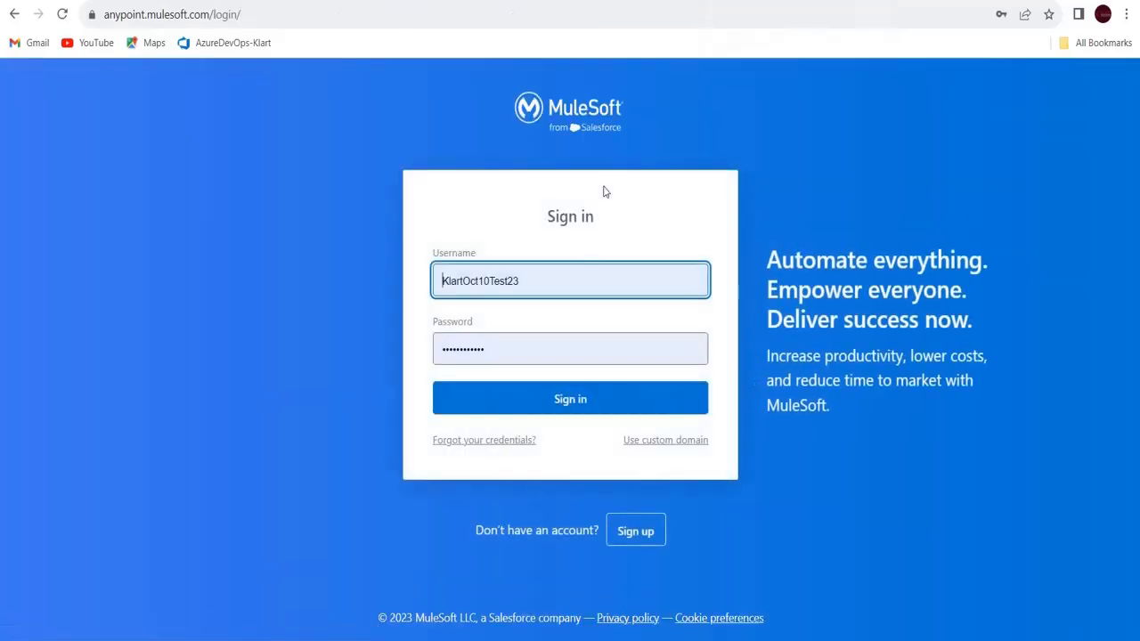
pyautogui.click(607, 401)
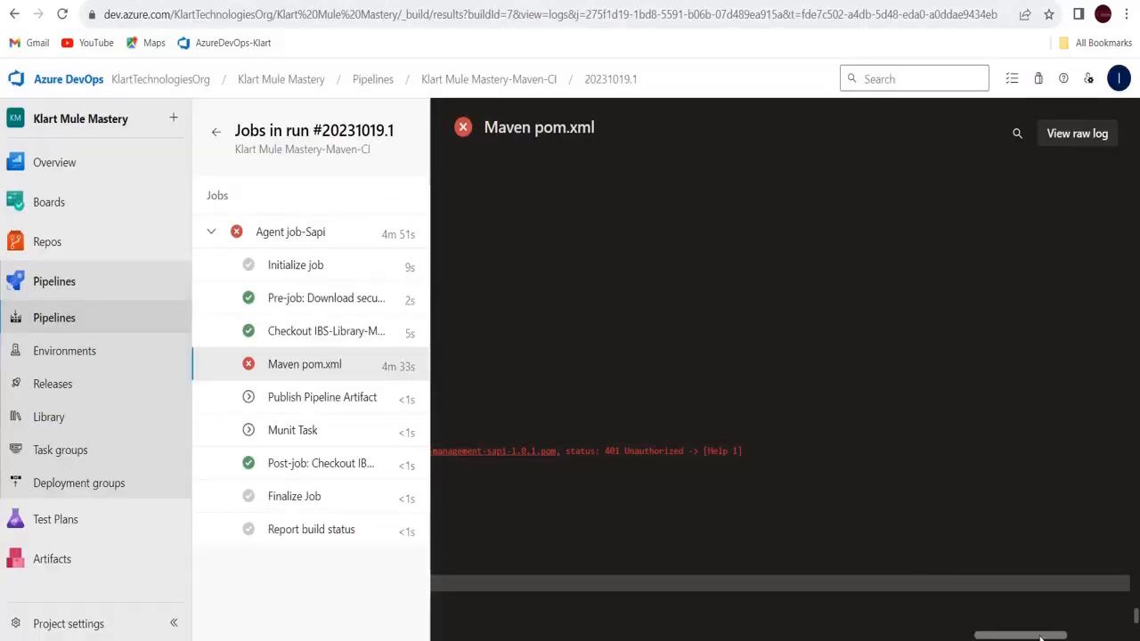
# Scroll the Maven pom.xml log sideways to read the authentication-failed and artifact-descriptor errors
pyautogui.moveTo(1041, 638); pyautogui.dragTo(977, 638)
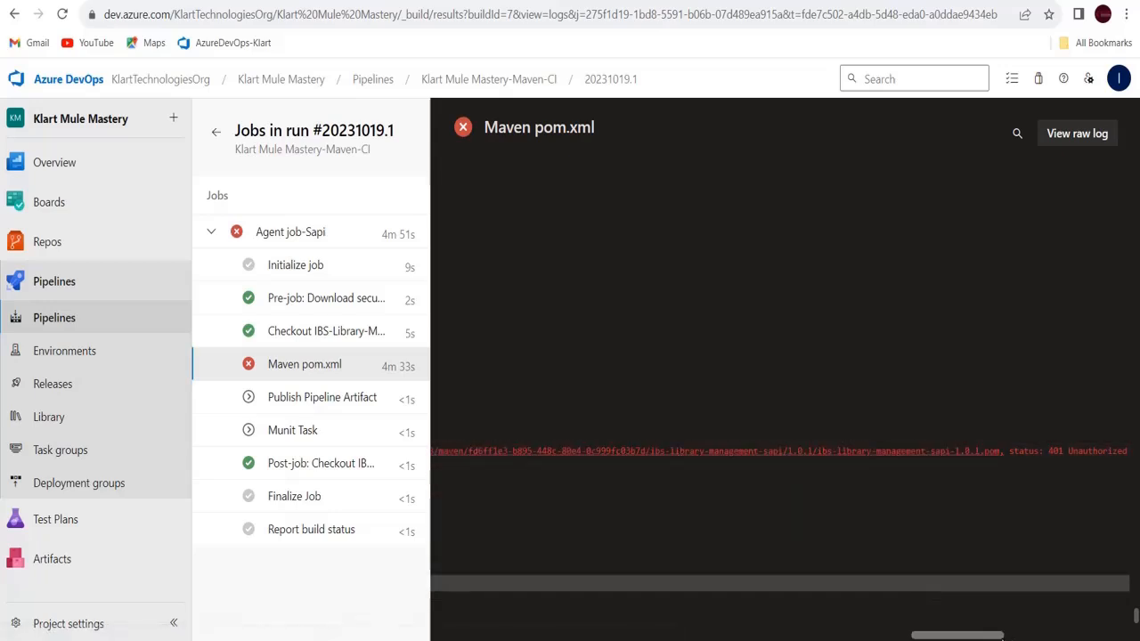
pyautogui.moveTo(992, 638); pyautogui.dragTo(923, 638)
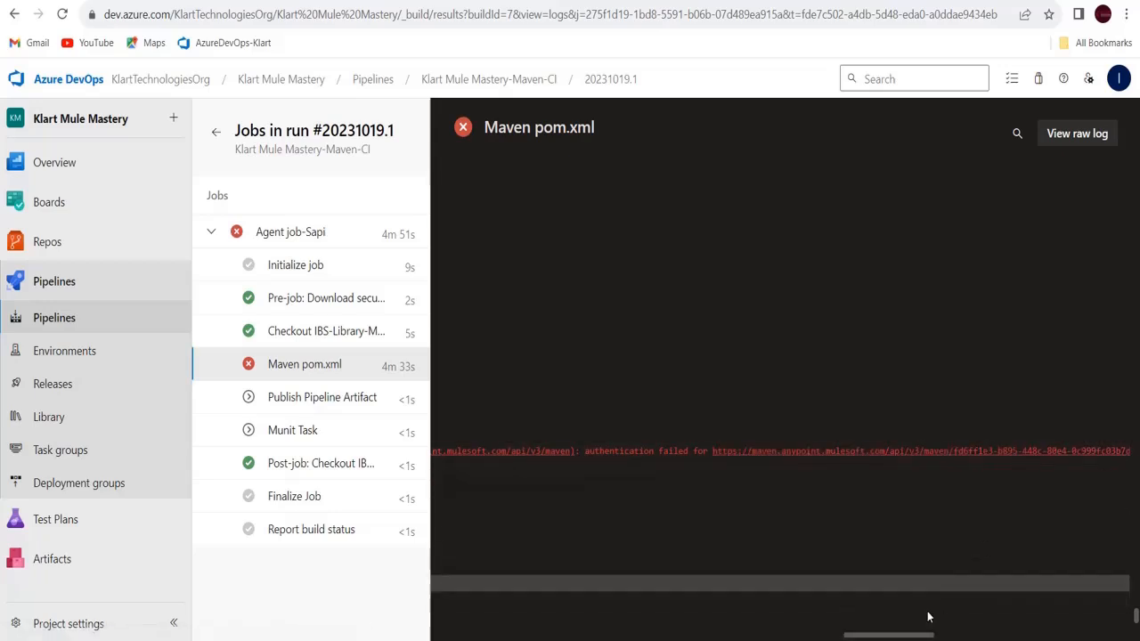
pyautogui.moveTo(909, 636); pyautogui.dragTo(670, 638)
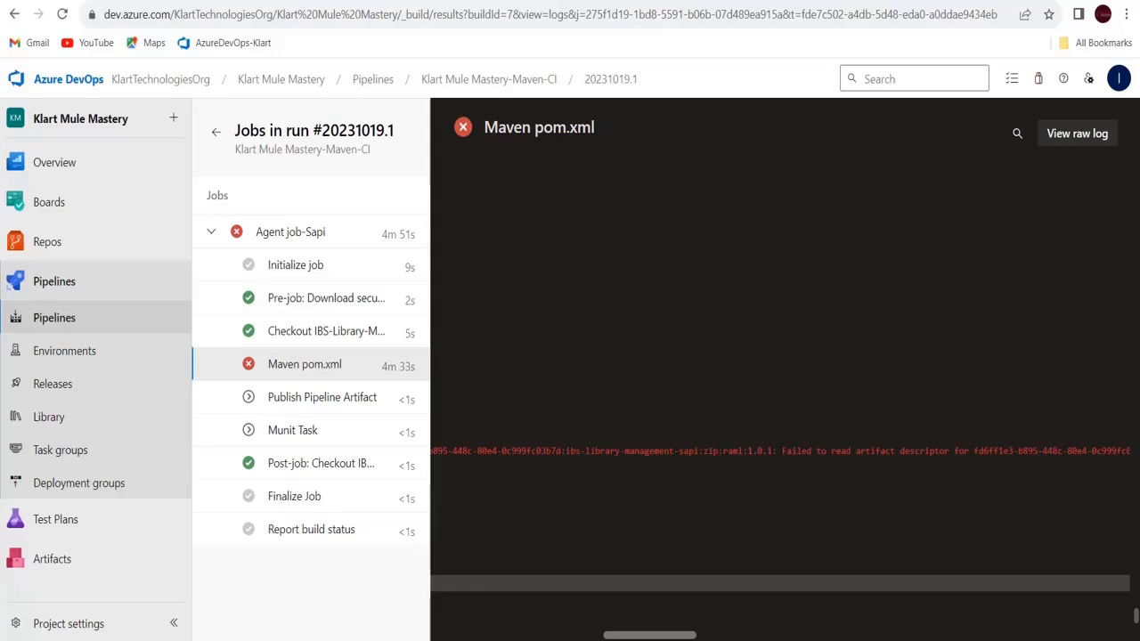
pyautogui.moveTo(651, 636); pyautogui.dragTo(636, 636)
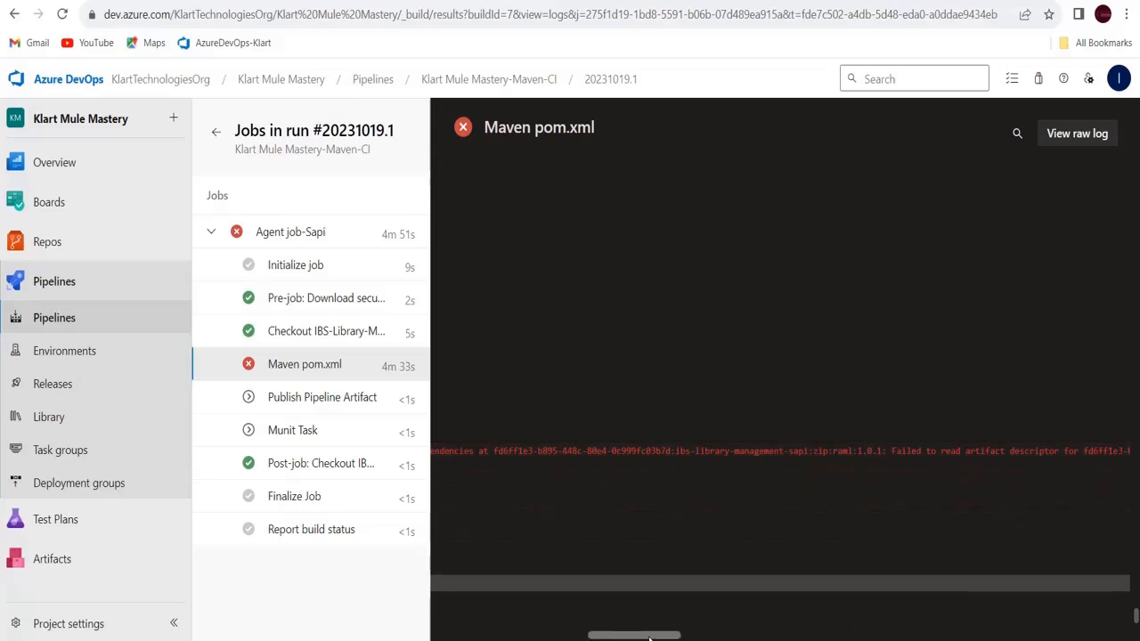
pyautogui.moveTo(649, 638); pyautogui.dragTo(805, 622)
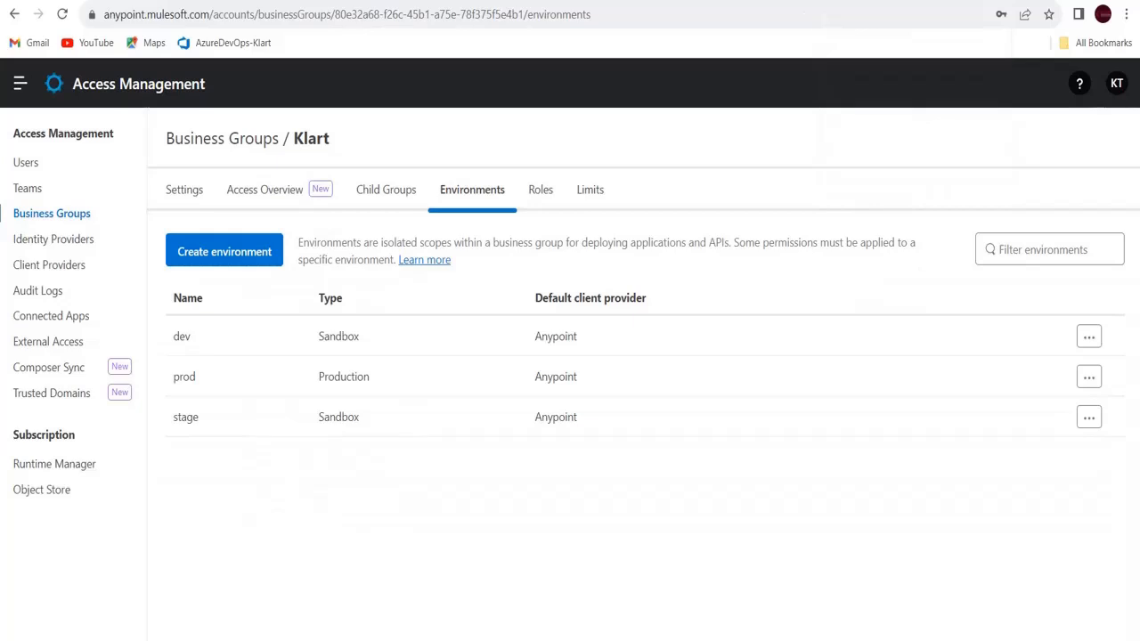
# Open Design Center from the Anypoint products menu and view the signed-in account's details
pyautogui.click(20, 84)
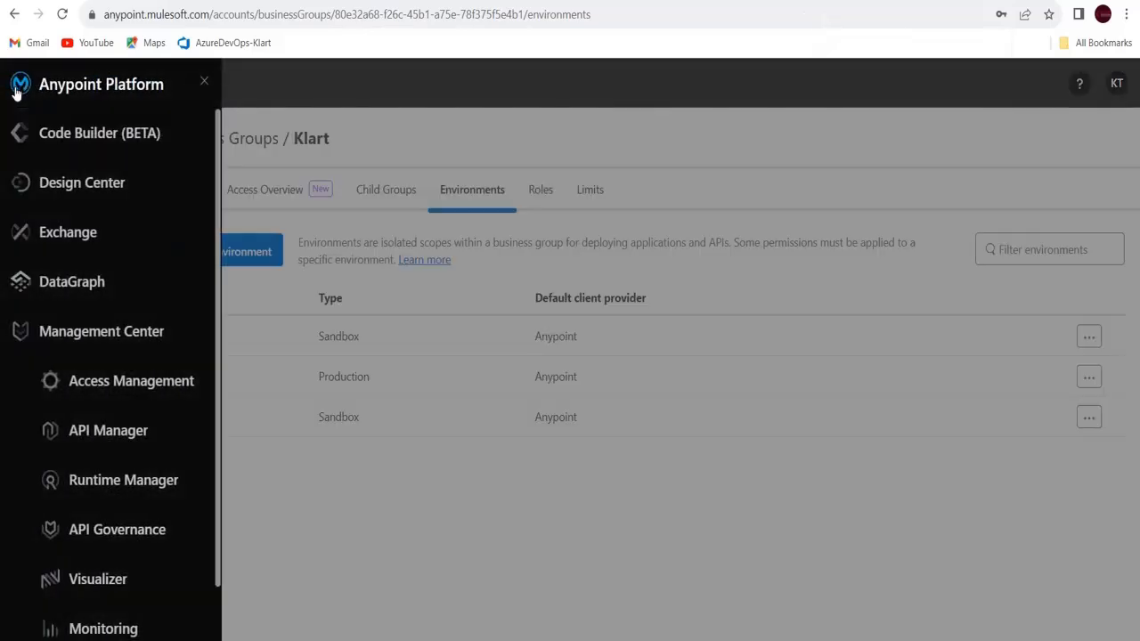
pyautogui.click(77, 183)
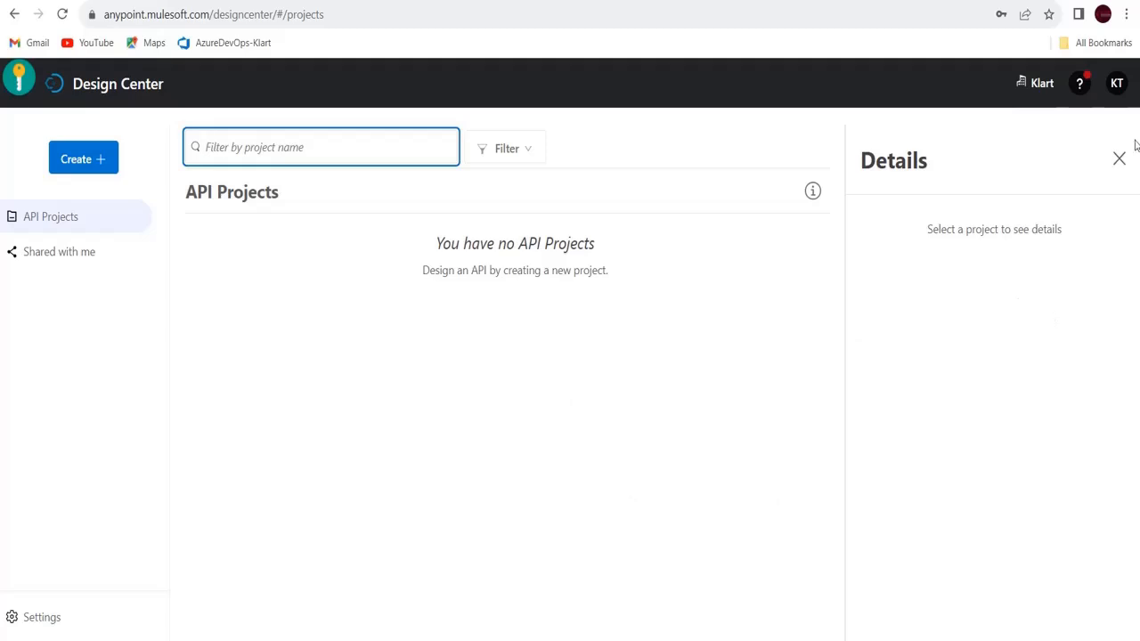
pyautogui.click(1116, 84)
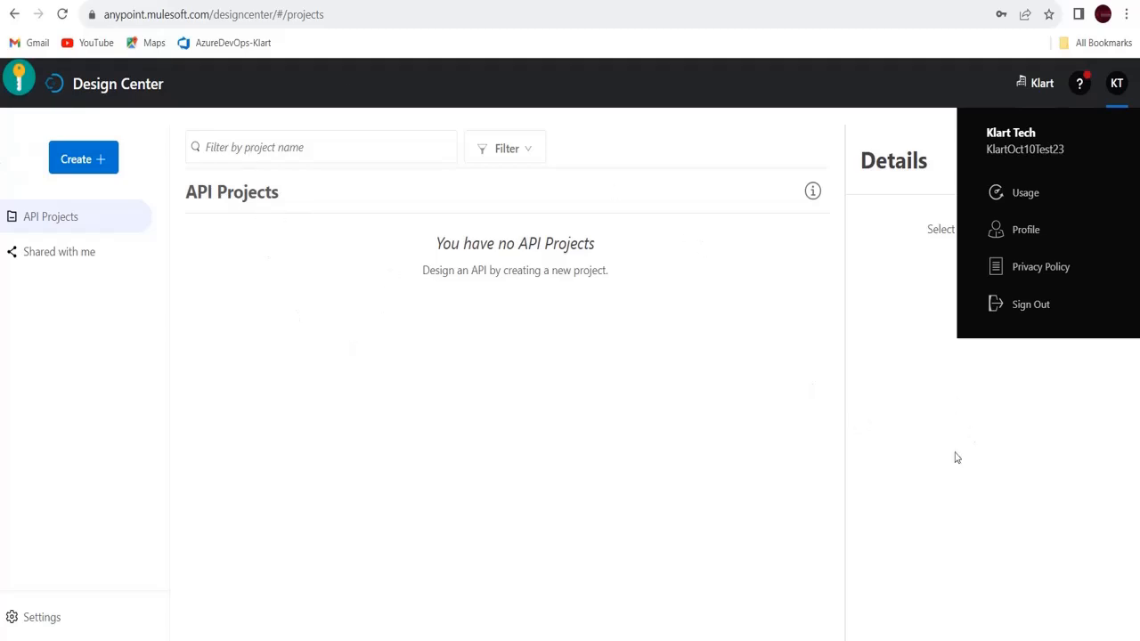
pyautogui.moveTo(762, 640)
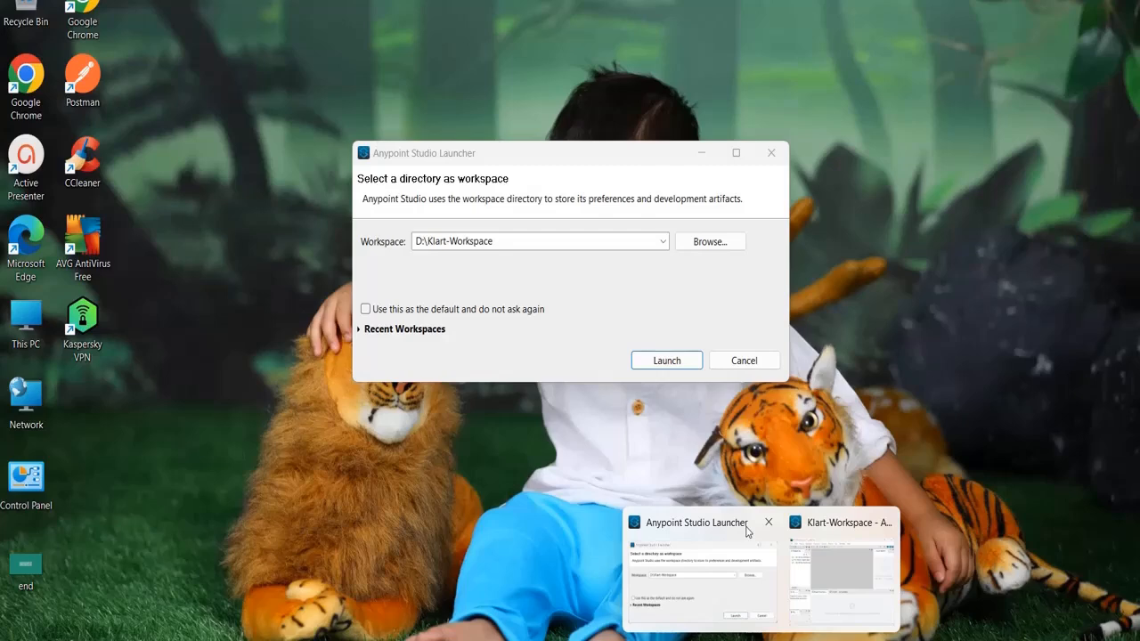
# Cancel the workspace launcher, bring up the running Studio, dismiss its dialogs and maximize it
pyautogui.click(748, 533)
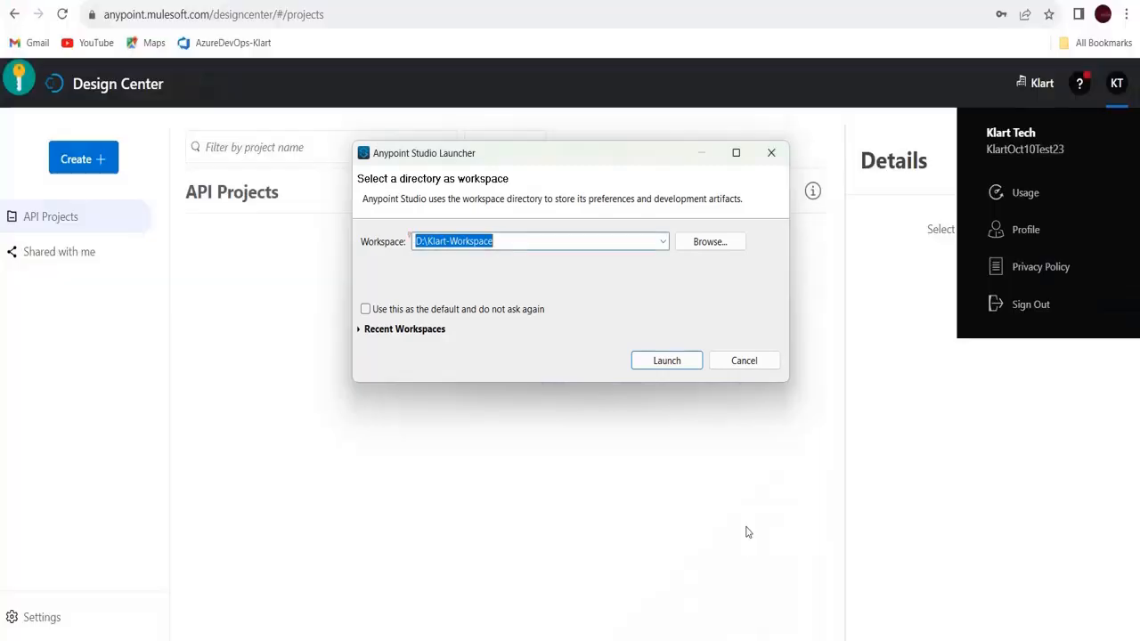
pyautogui.click(745, 361)
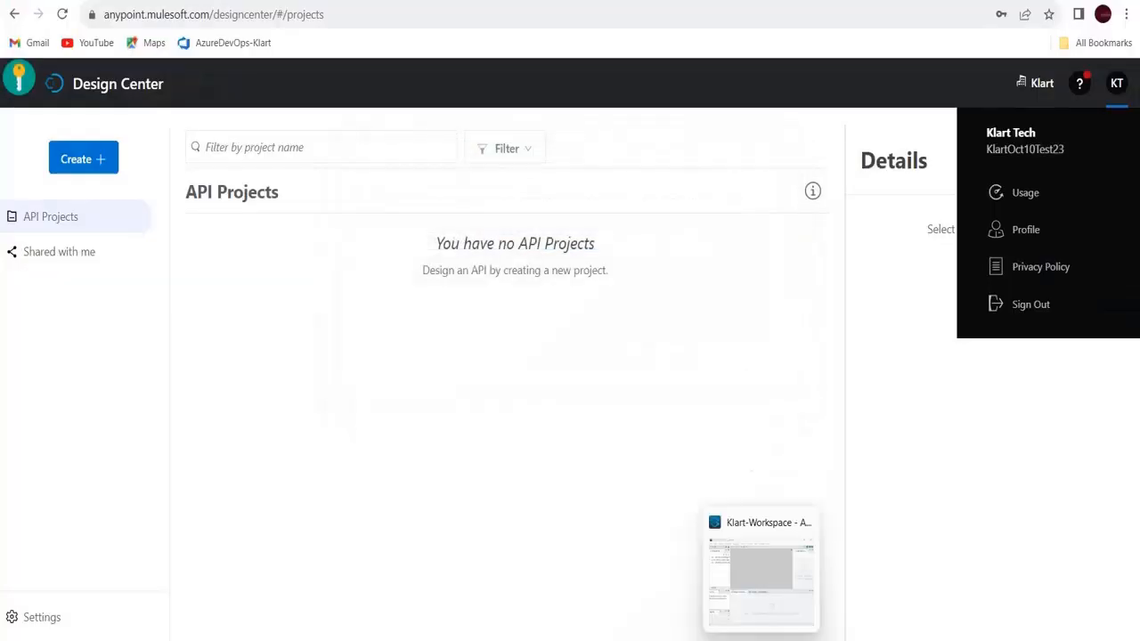
pyautogui.rightClick(762, 640)
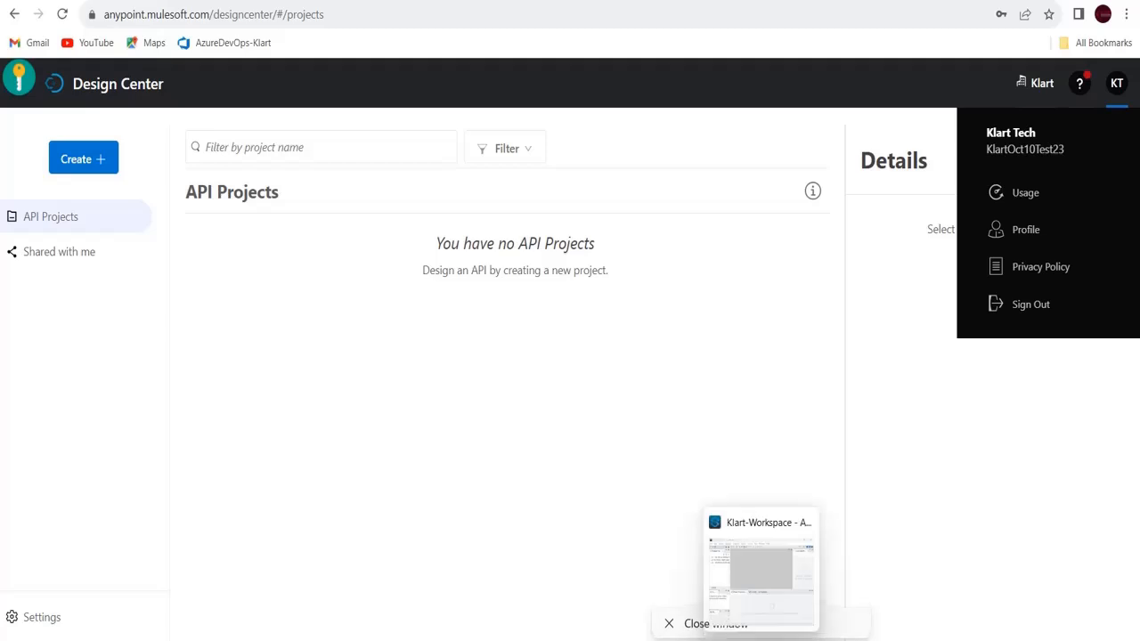
pyautogui.click(761, 640)
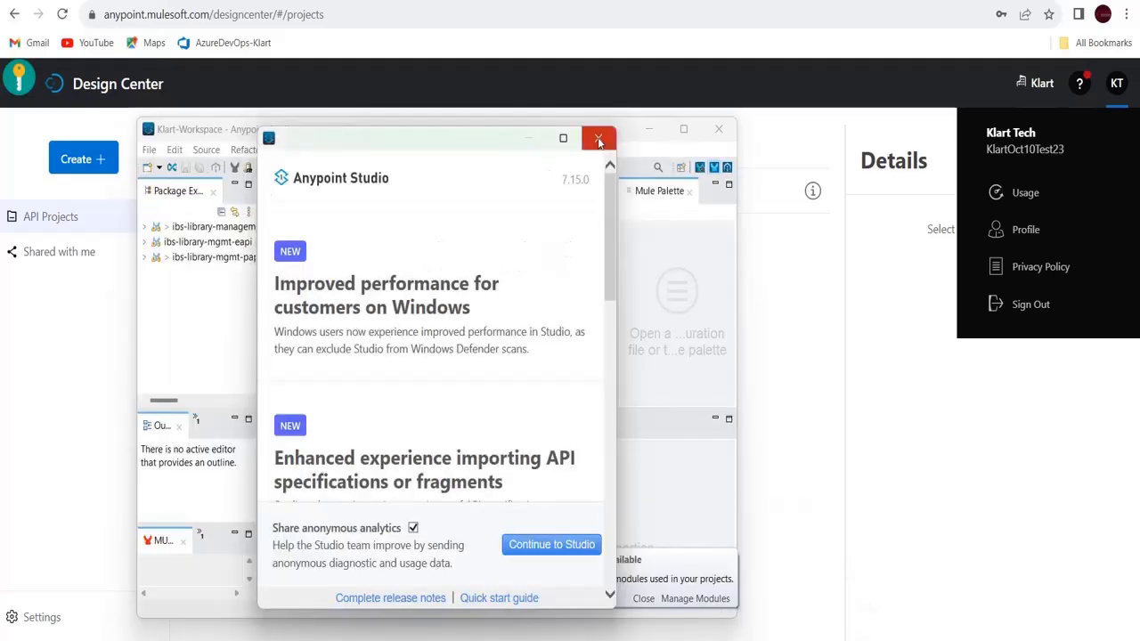
pyautogui.click(599, 140)
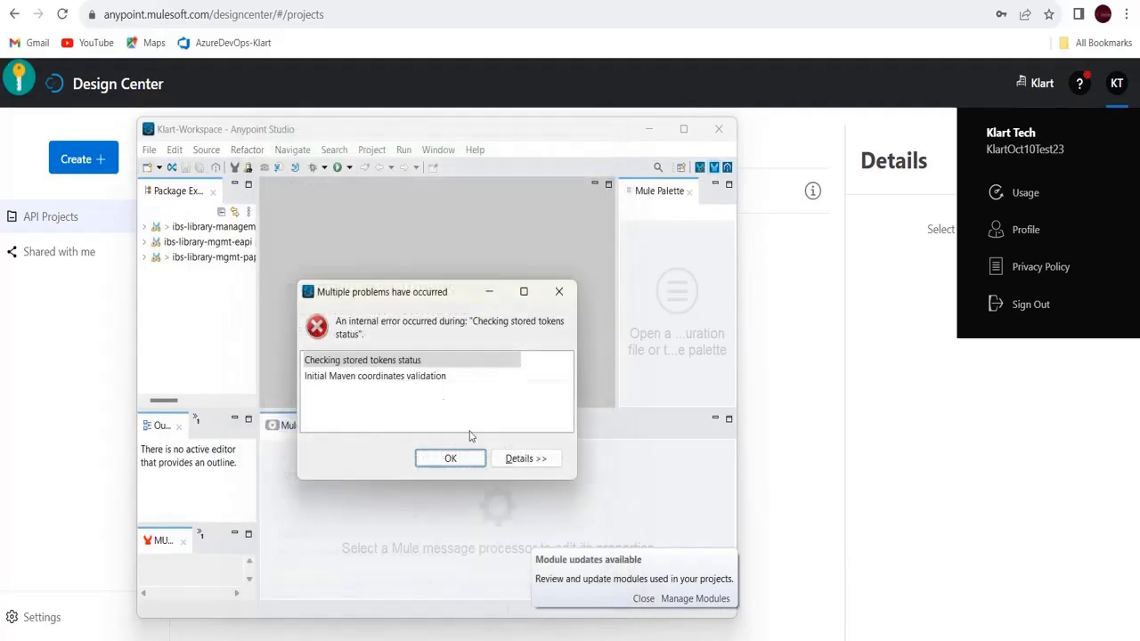
pyautogui.click(451, 458)
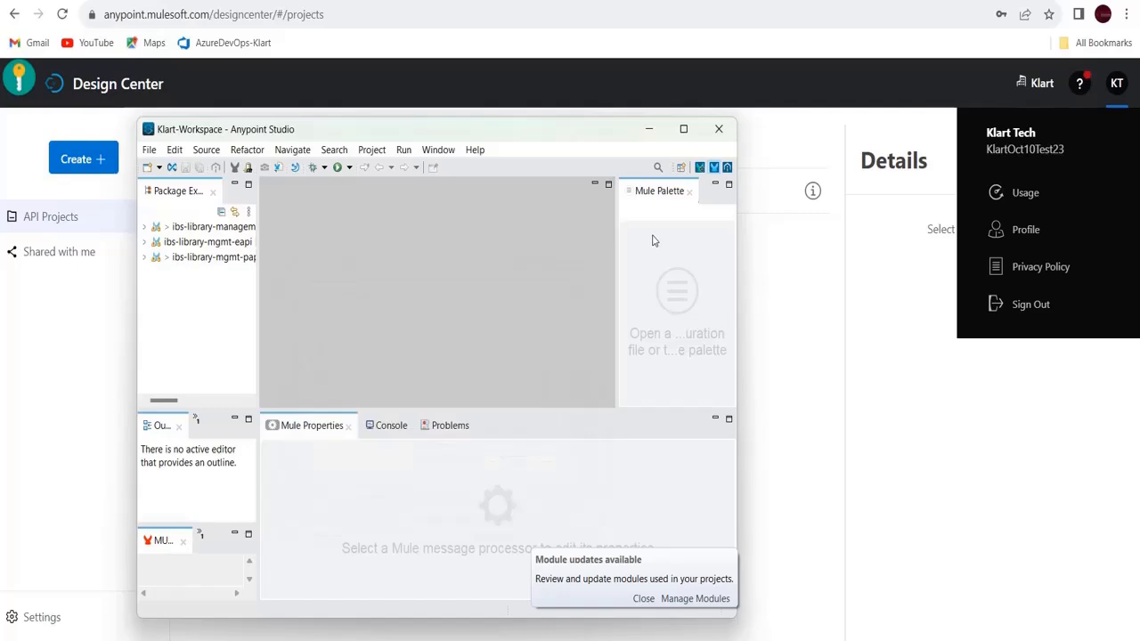
pyautogui.click(684, 130)
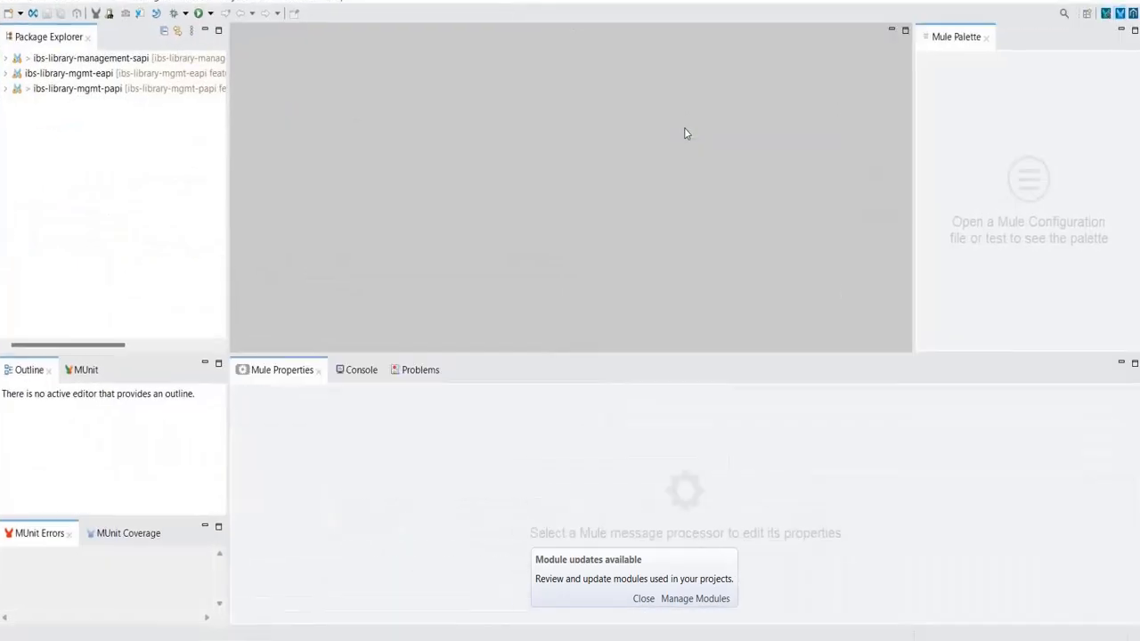
# Expand the ibs-library-management-sapi project to show its folders and libraries
pyautogui.click(5, 59)
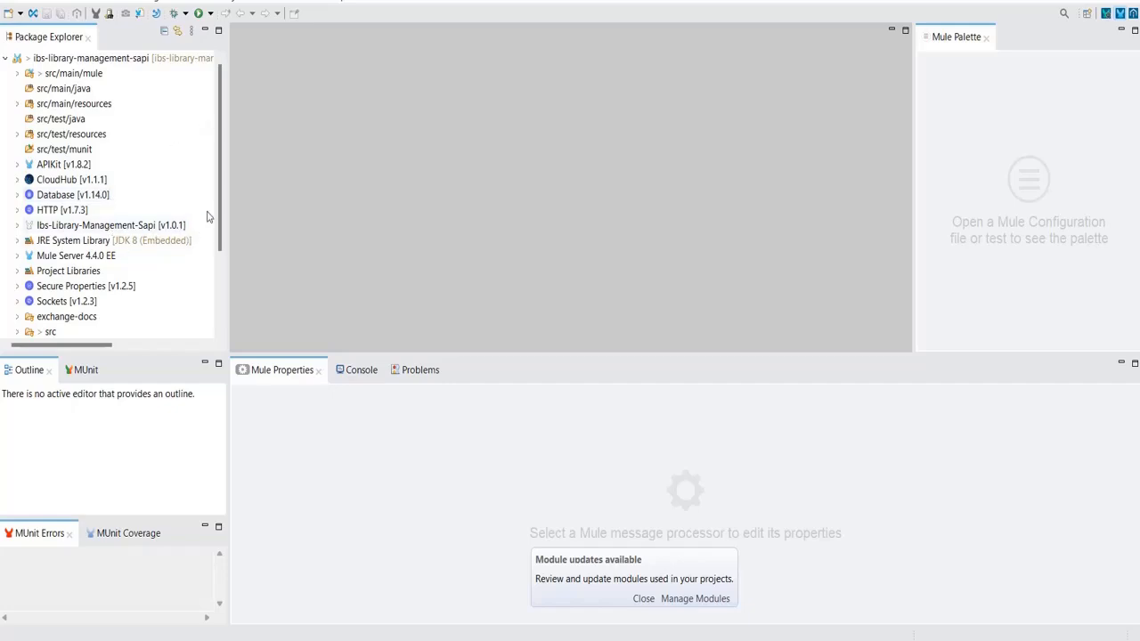
pyautogui.moveTo(221, 204); pyautogui.dragTo(216, 311)
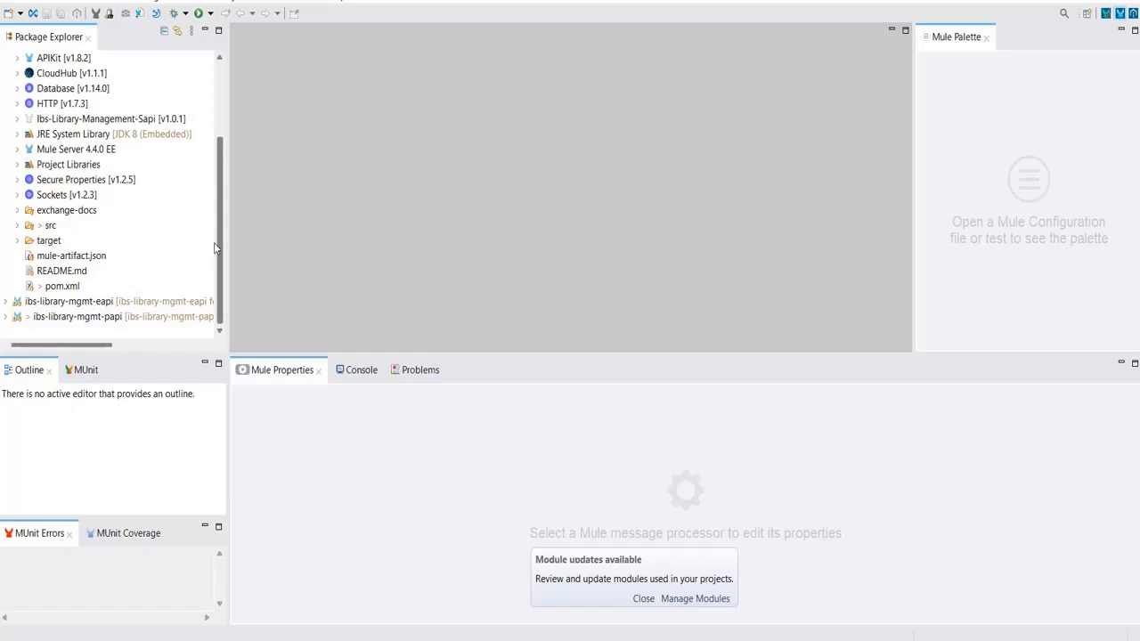
pyautogui.moveTo(218, 230); pyautogui.dragTo(223, 114)
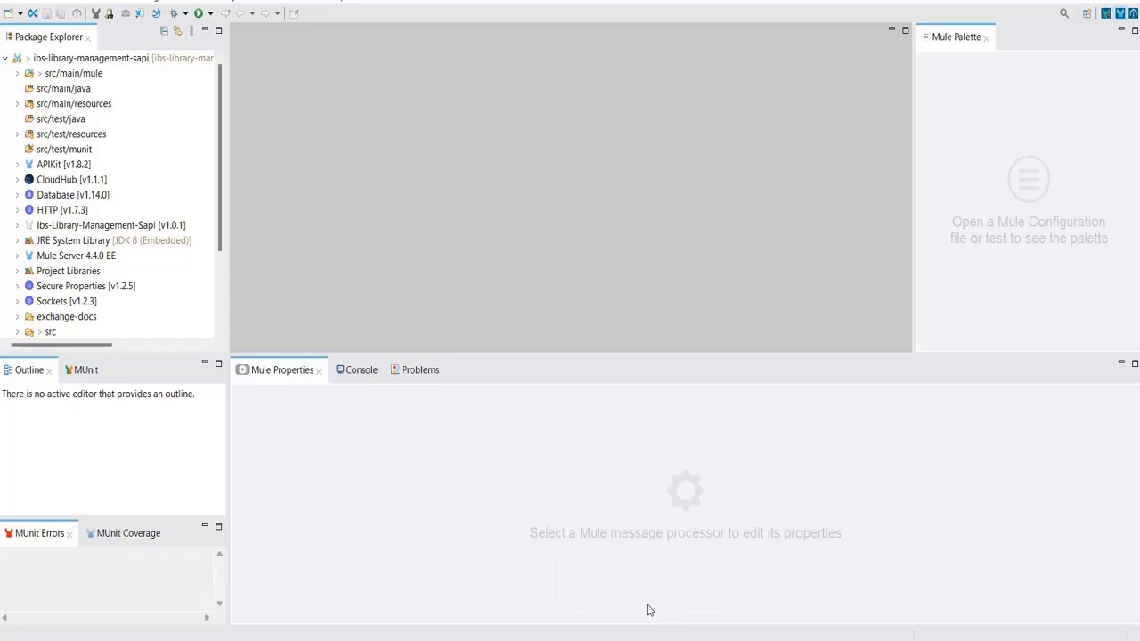
# Return to Chrome and scroll the Maven log left to reread the ibs-library-management-sapi transfer error
pyautogui.moveTo(696, 639)
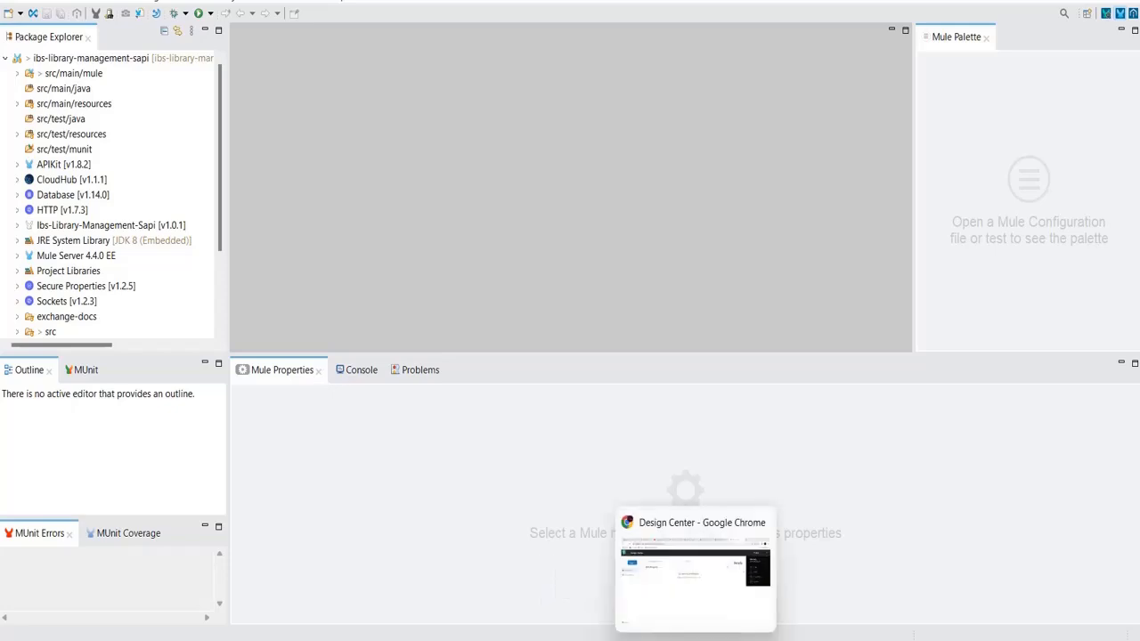
pyautogui.click(694, 571)
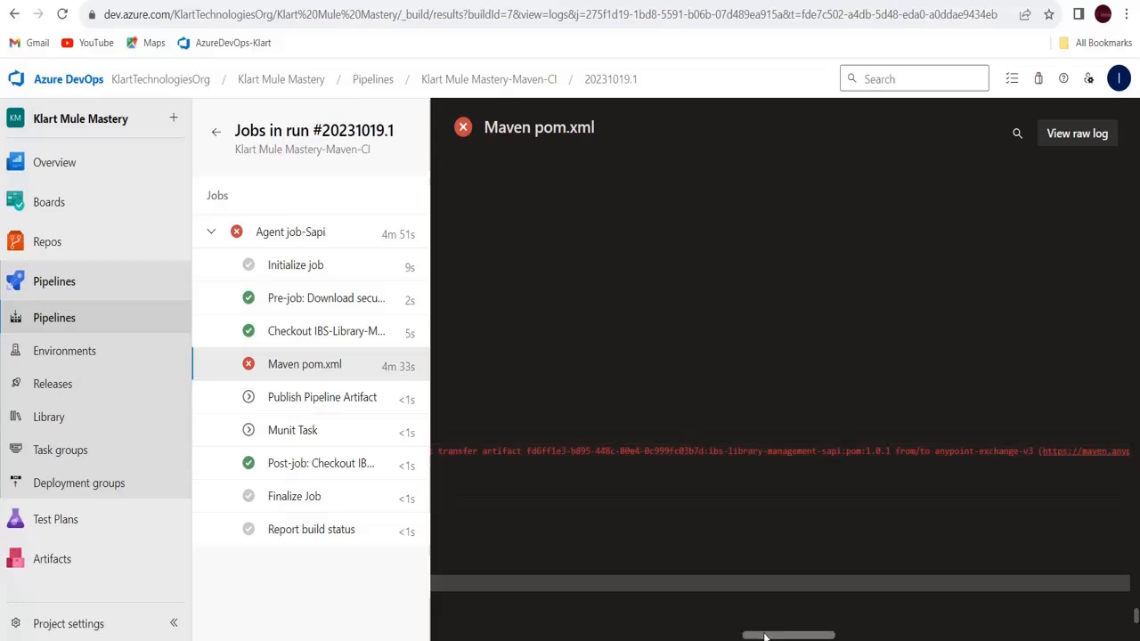
pyautogui.moveTo(760, 638); pyautogui.dragTo(457, 626)
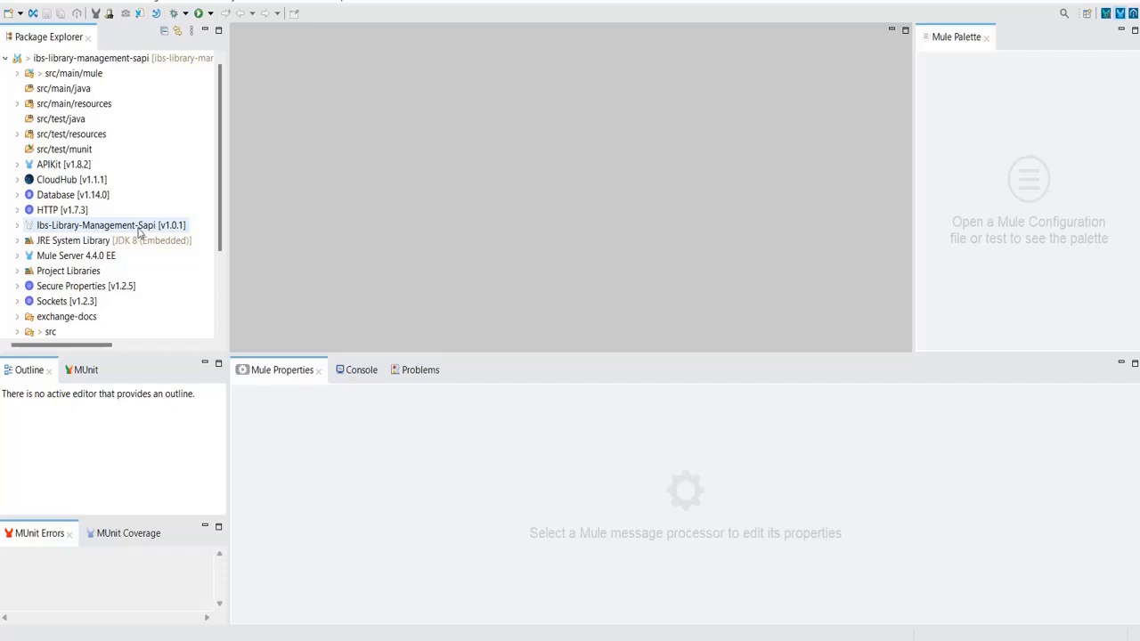
pyautogui.moveTo(220, 231); pyautogui.dragTo(237, 211)
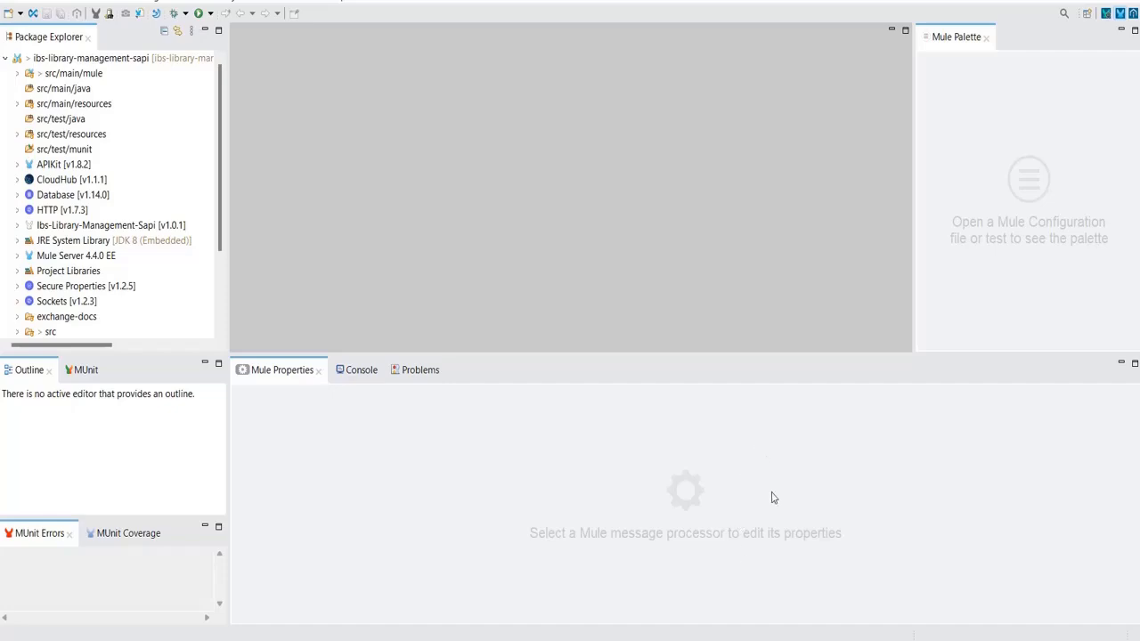
pyautogui.moveTo(772, 635)
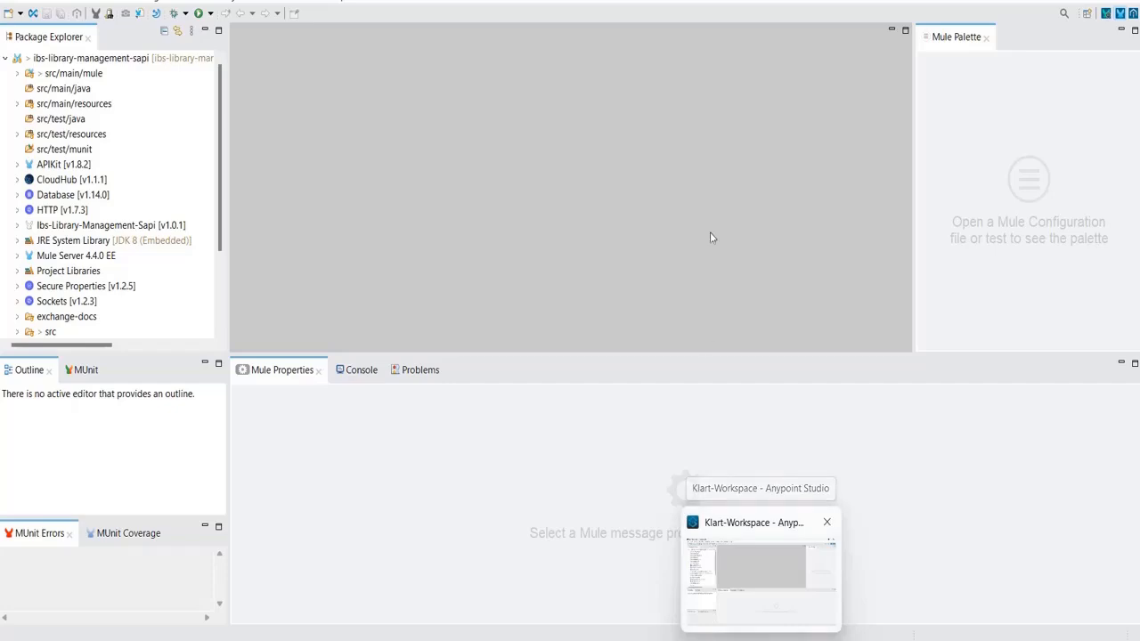